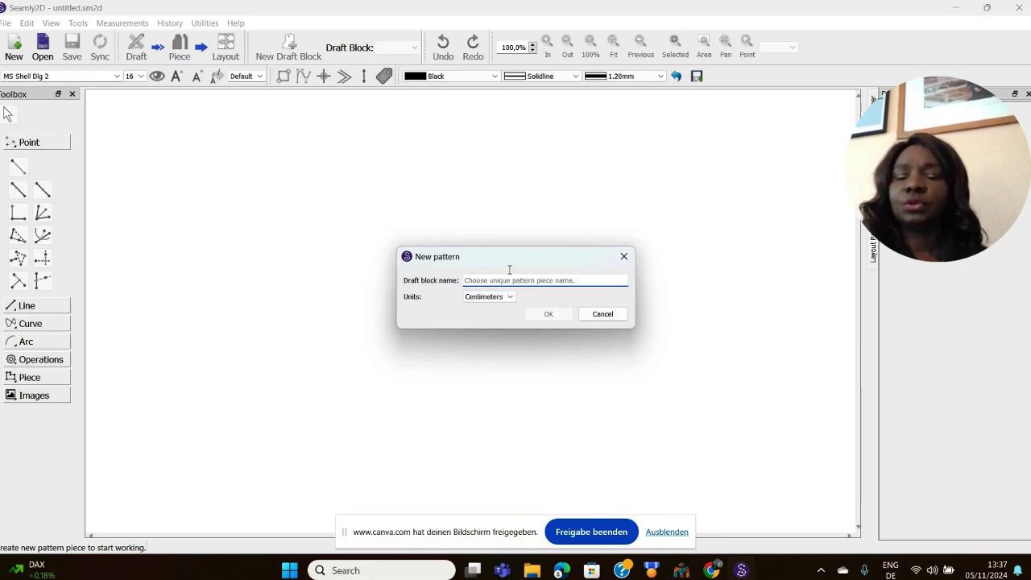
# Step: Create the new pattern in centimeters, naming its draft block "Torsosloper" followed by the wearer's first name
pyautogui.write('T')
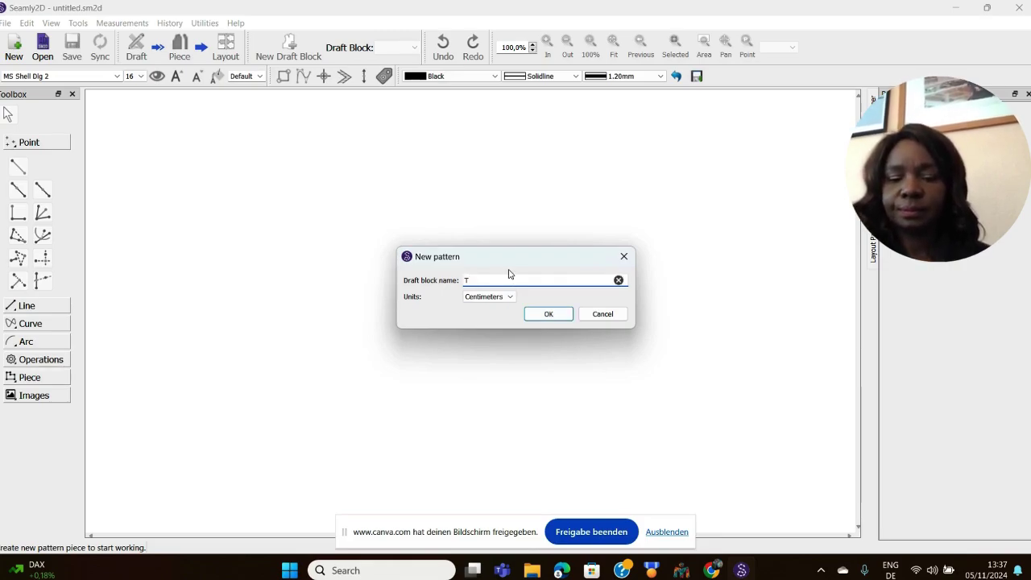
pyautogui.write('orsosloper Eno')
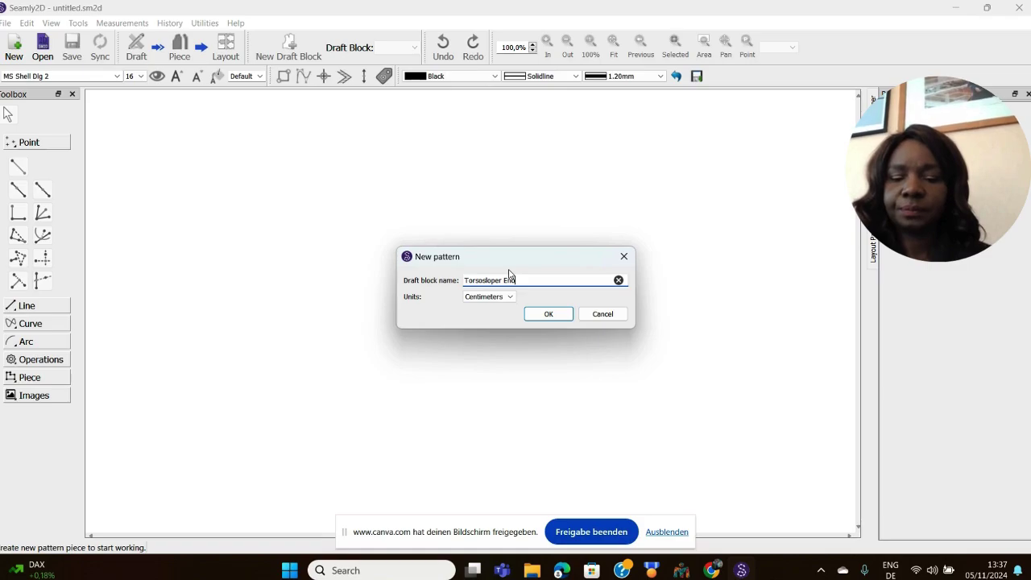
pyautogui.write('rita')
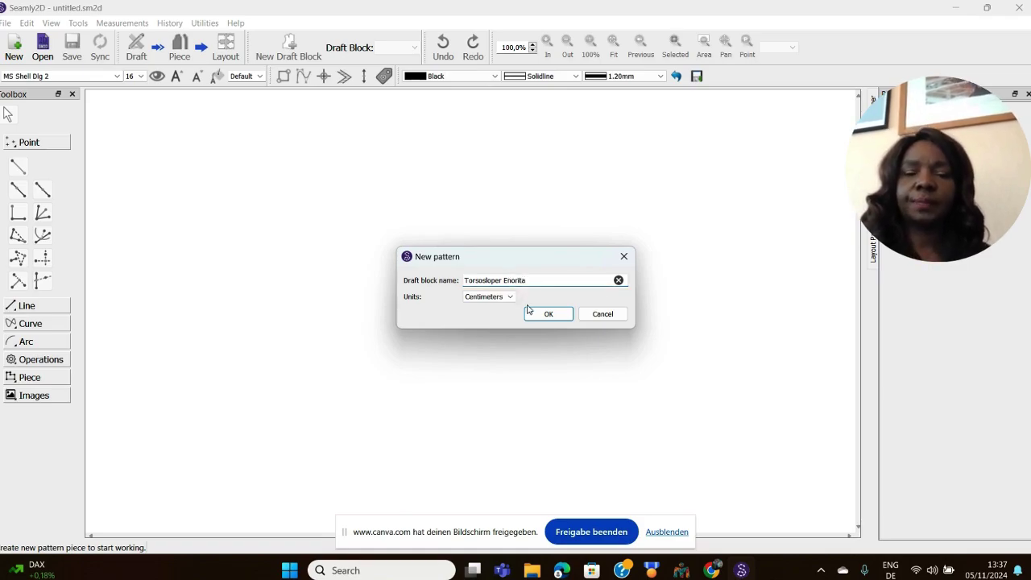
pyautogui.click(543, 318)
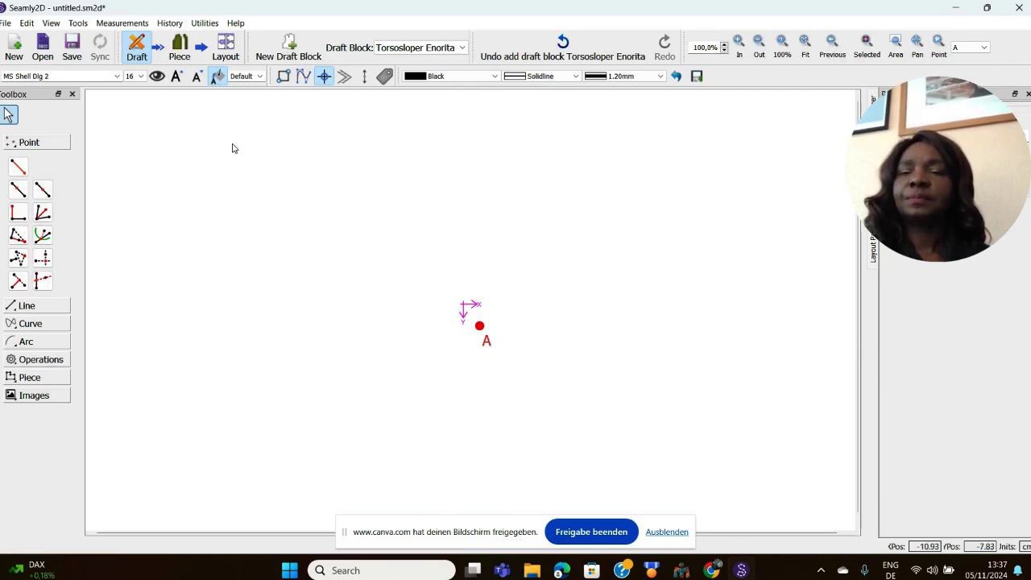
# Step: Load the individual measurements file for the shoulder-to-hip bodies pattern into the draft
pyautogui.click(132, 23)
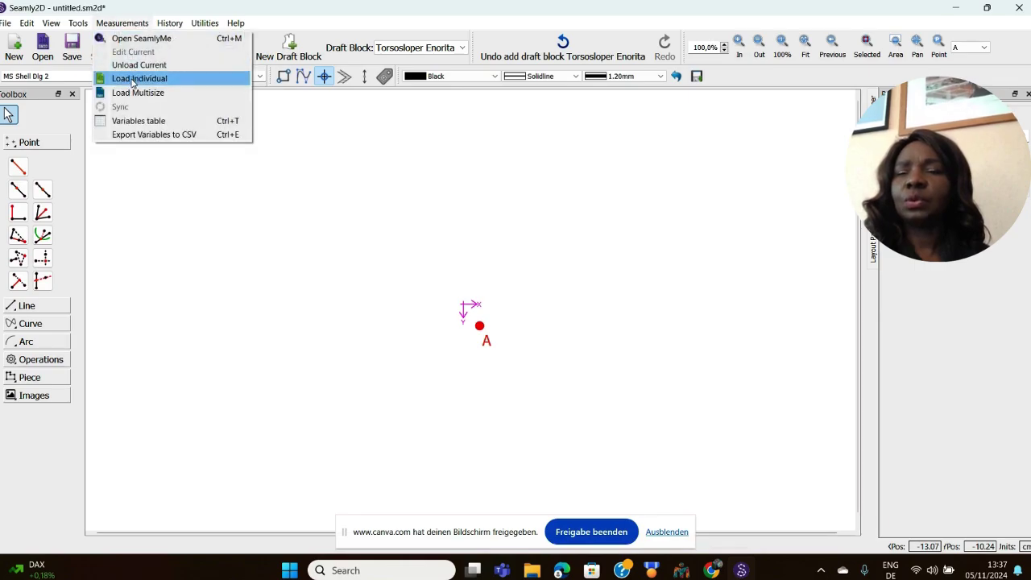
pyautogui.click(145, 78)
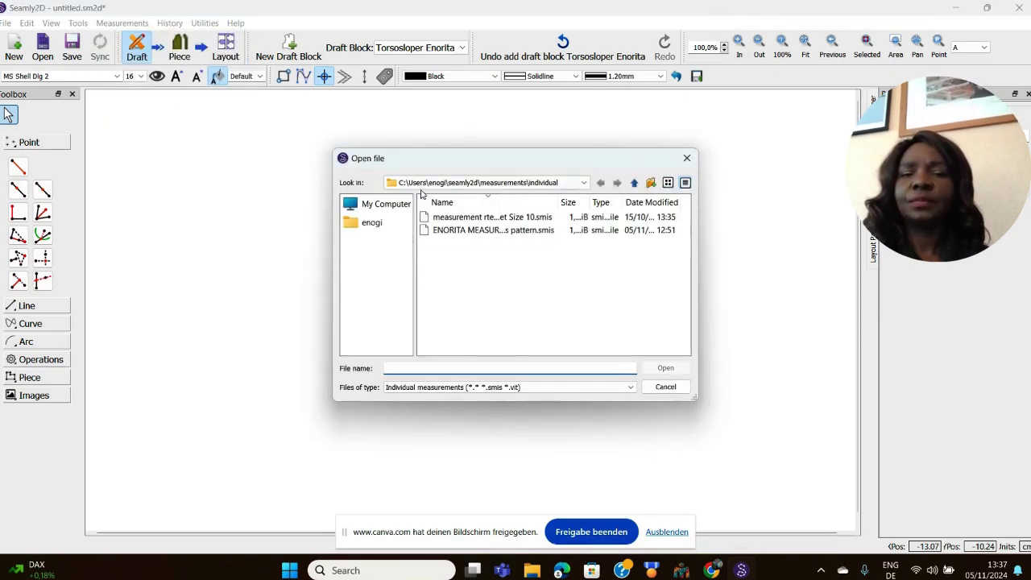
pyautogui.click(480, 233)
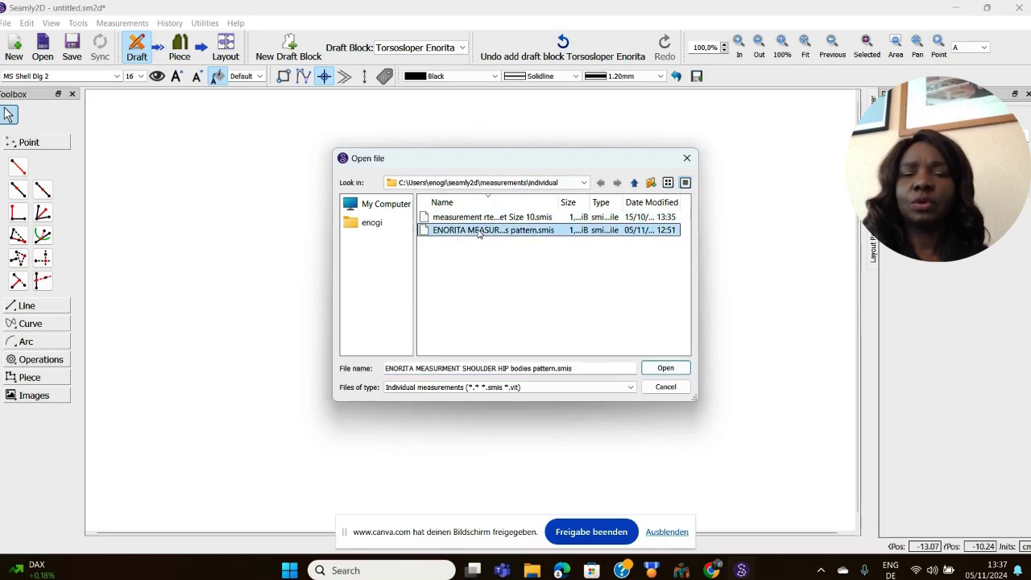
pyautogui.click(666, 368)
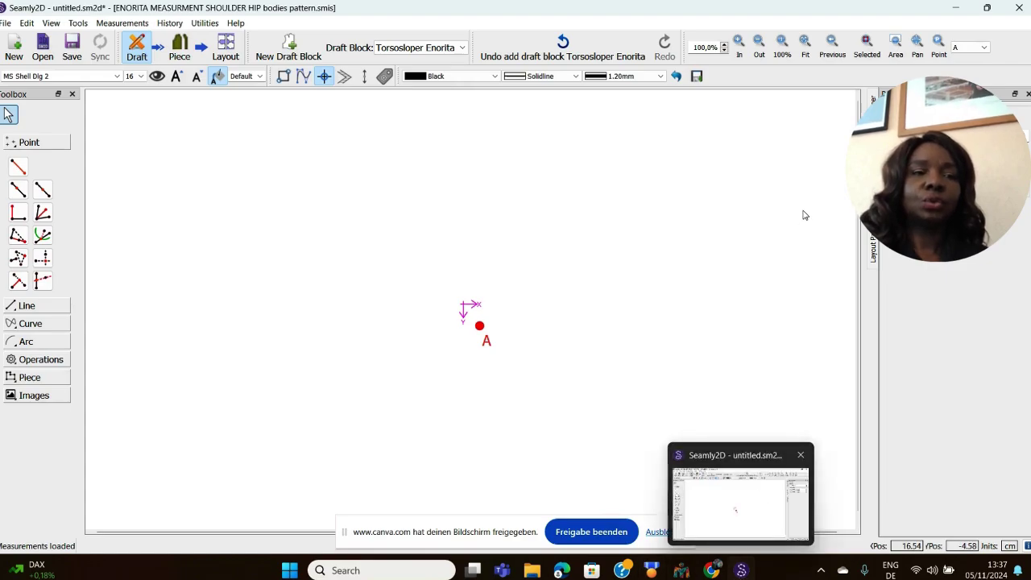
# Step: Clear the open windows and switch to the measurements PDF in Edge to review the body measurements list
pyautogui.click(957, 9)
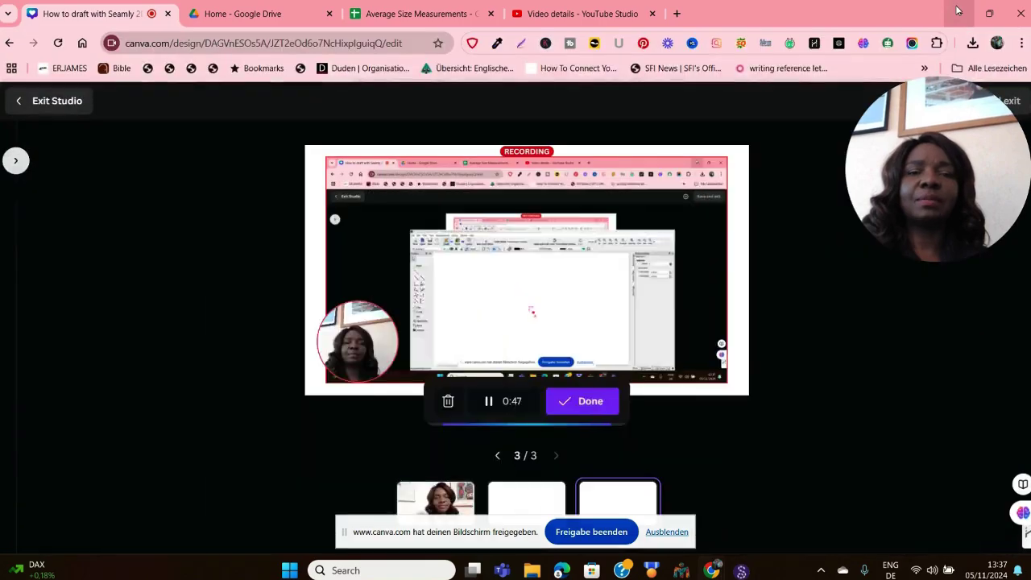
pyautogui.click(957, 13)
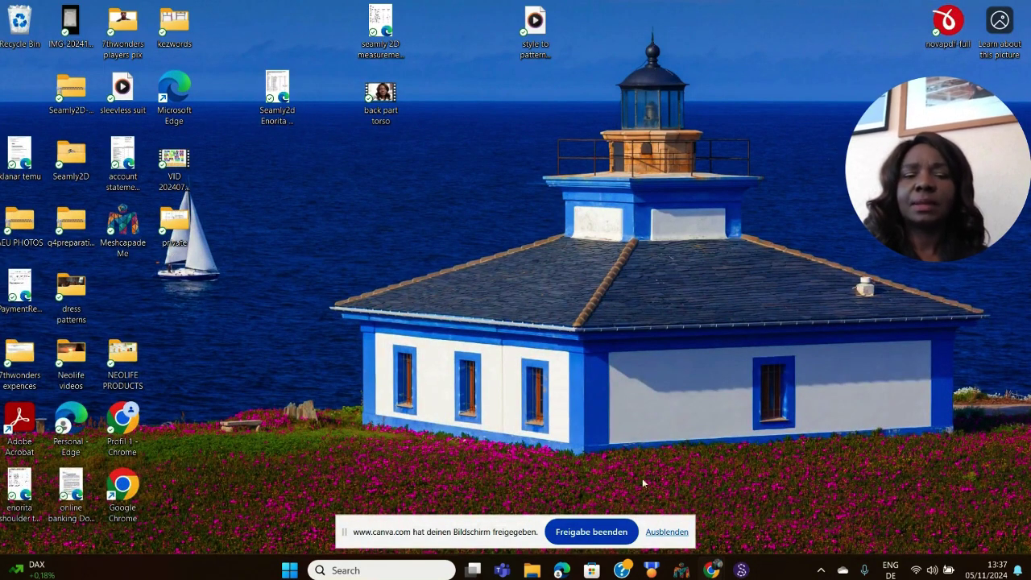
pyautogui.click(560, 572)
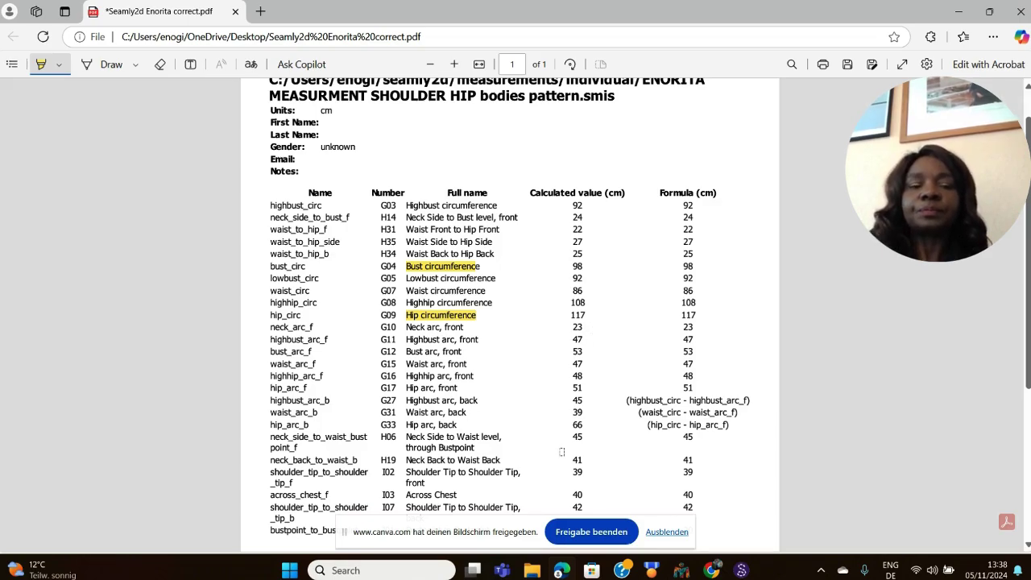
# Step: Switch to the Average Size Measurements spreadsheet in Chrome and examine the size table, bodice block diagrams and torso sloper drafting instructions
pyautogui.click(708, 572)
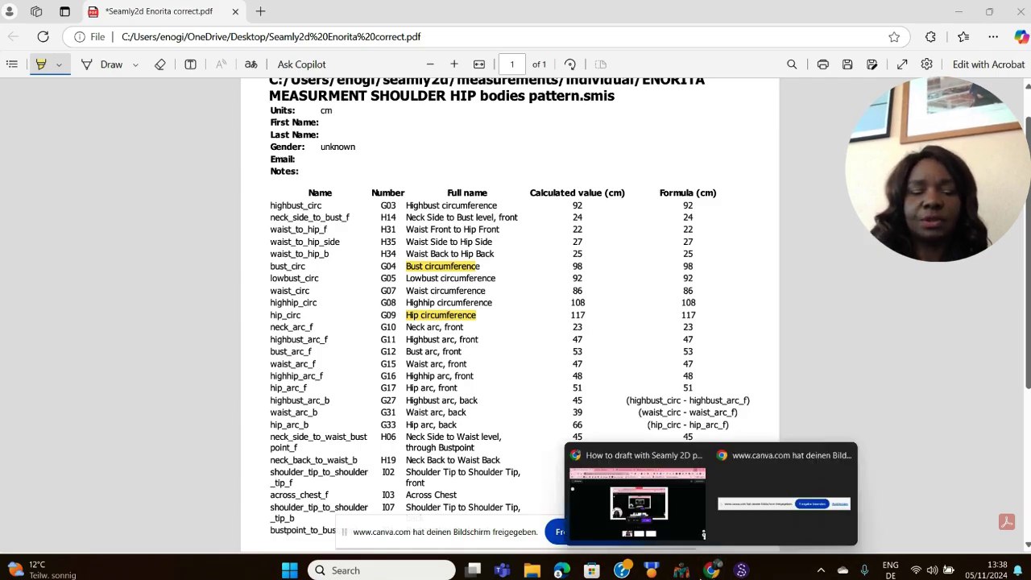
pyautogui.moveTo(721, 482)
pyautogui.moveTo(707, 572)
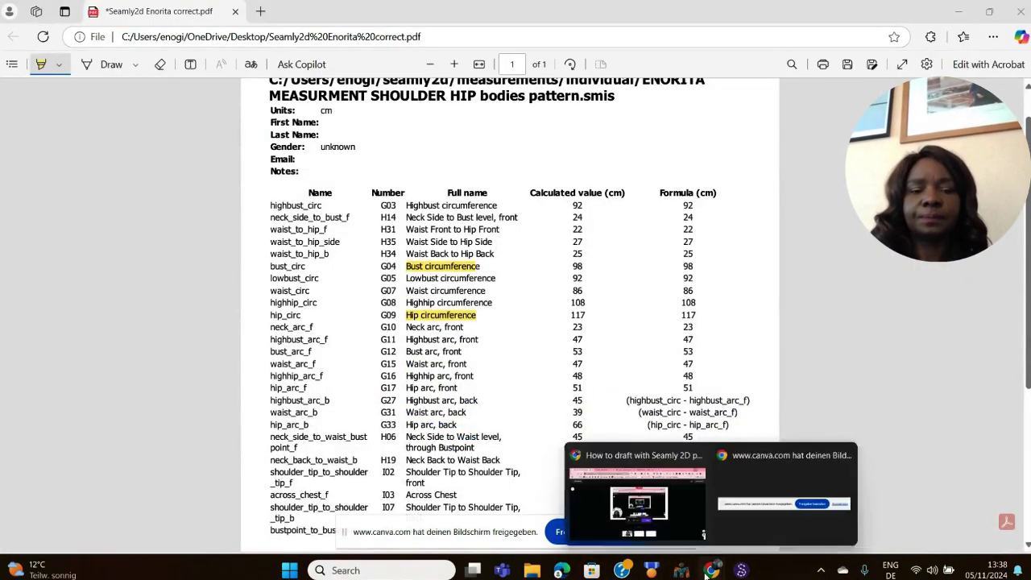
pyautogui.click(636, 500)
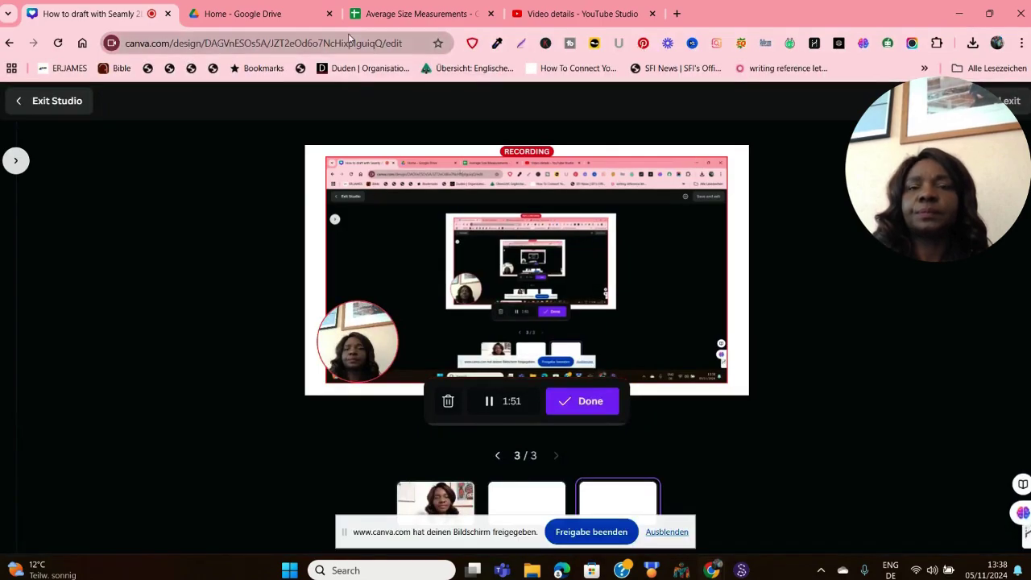
pyautogui.click(398, 8)
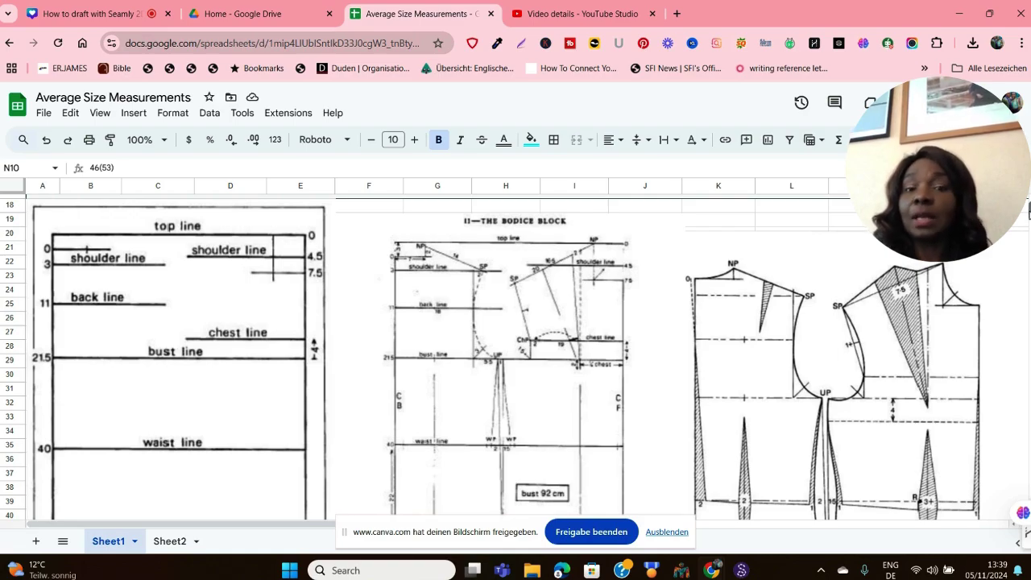
pyautogui.scroll(-12, 516, 355)
pyautogui.scroll(-2, 515, 355)
pyautogui.scroll(10, 515, 355)
pyautogui.scroll(15, 516, 355)
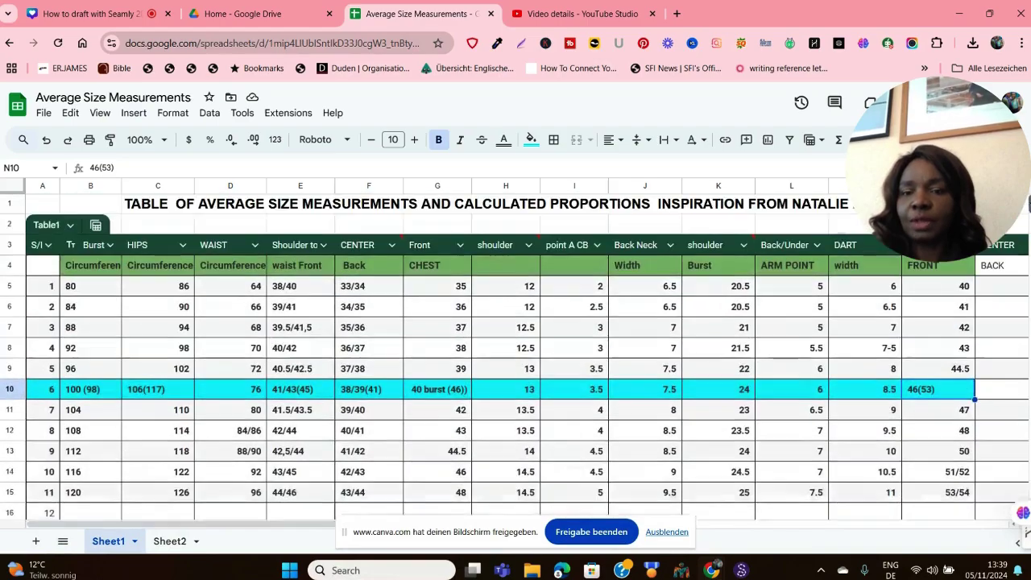
pyautogui.scroll(-4, 516, 354)
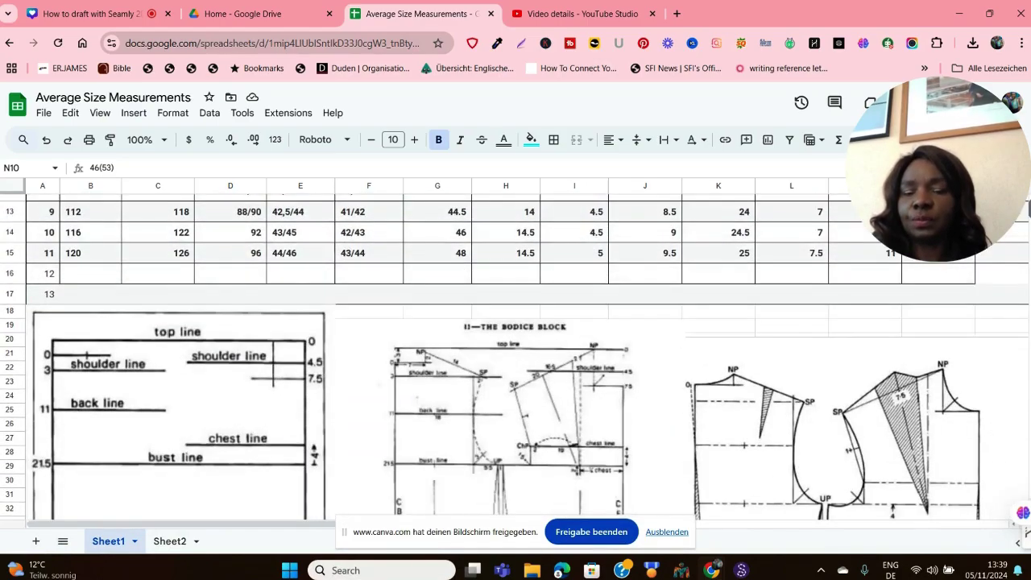
pyautogui.scroll(4, 515, 354)
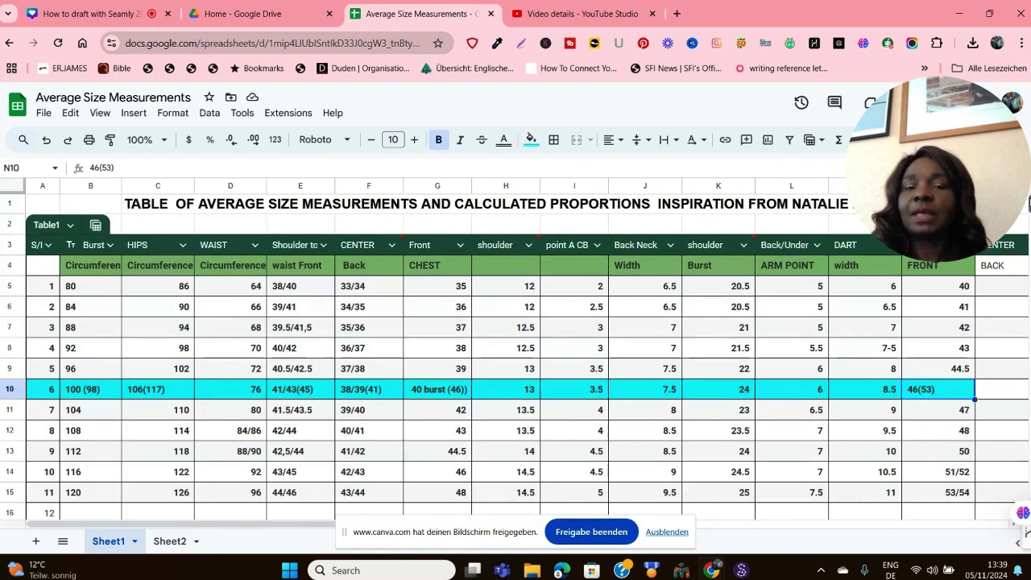
pyautogui.scroll(-6, 516, 355)
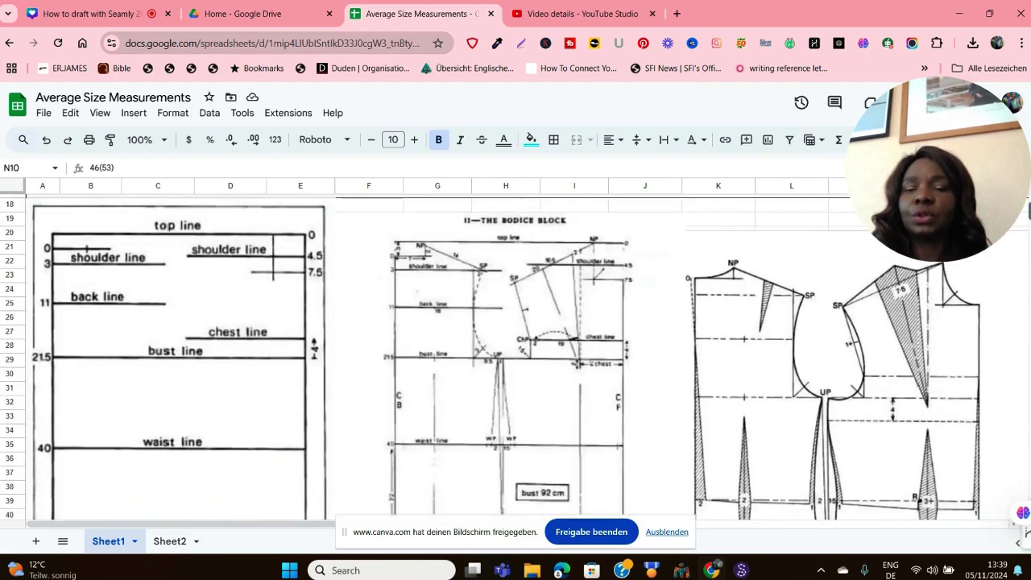
pyautogui.scroll(-2, 516, 354)
pyautogui.scroll(1, 516, 355)
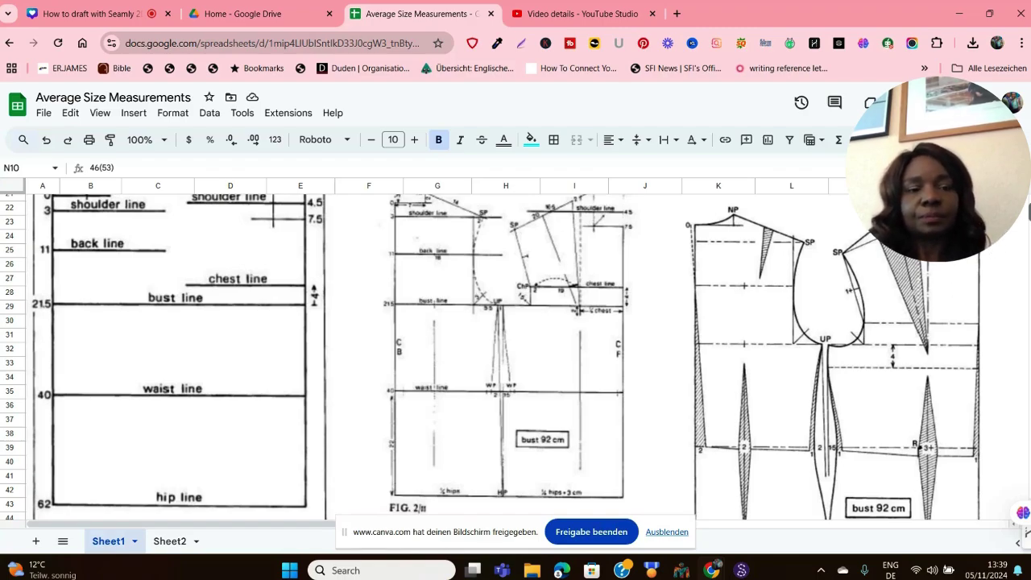
pyautogui.scroll(-15, 516, 354)
pyautogui.scroll(20, 516, 355)
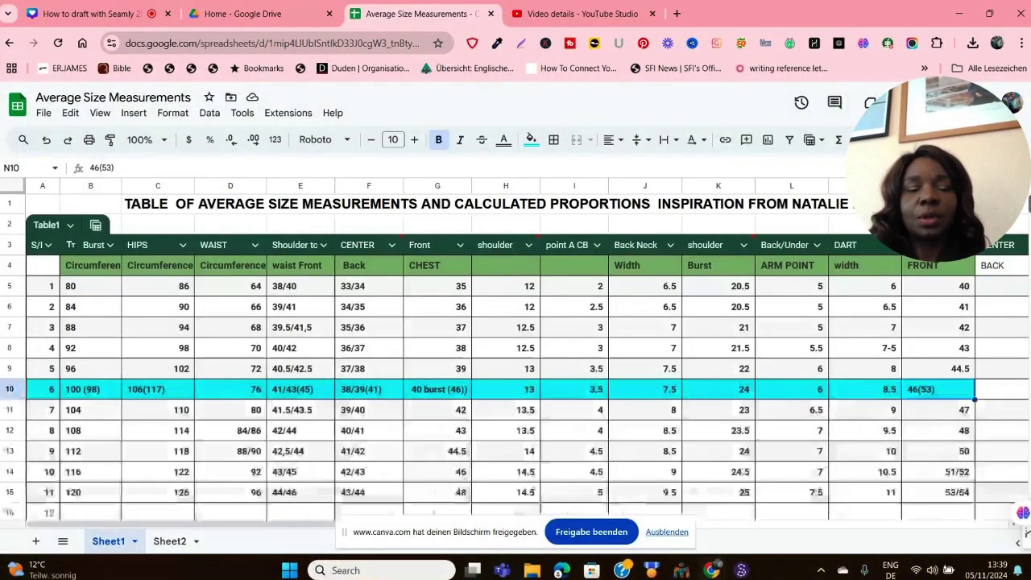
pyautogui.scroll(-20, 515, 354)
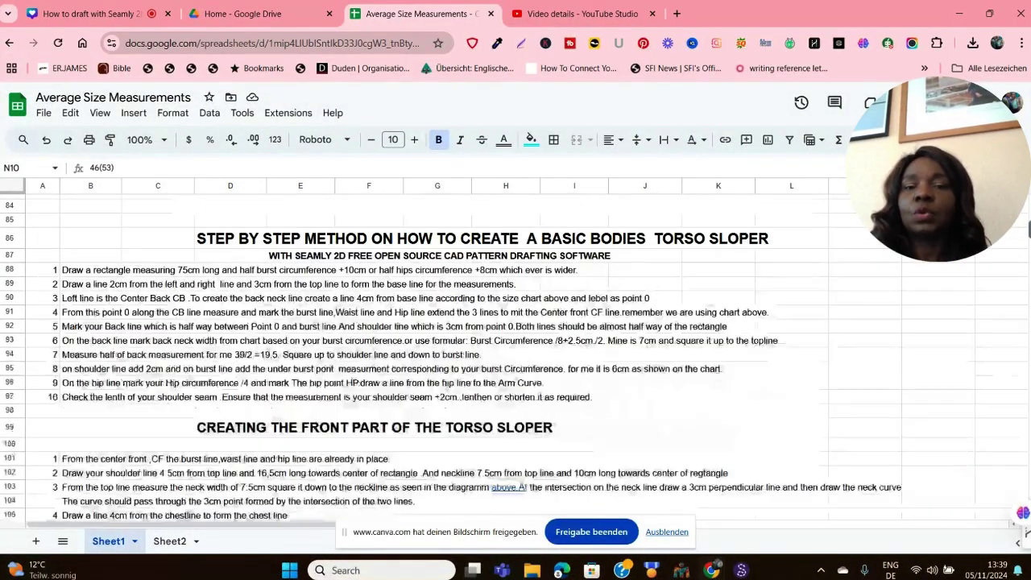
pyautogui.scroll(20, 515, 354)
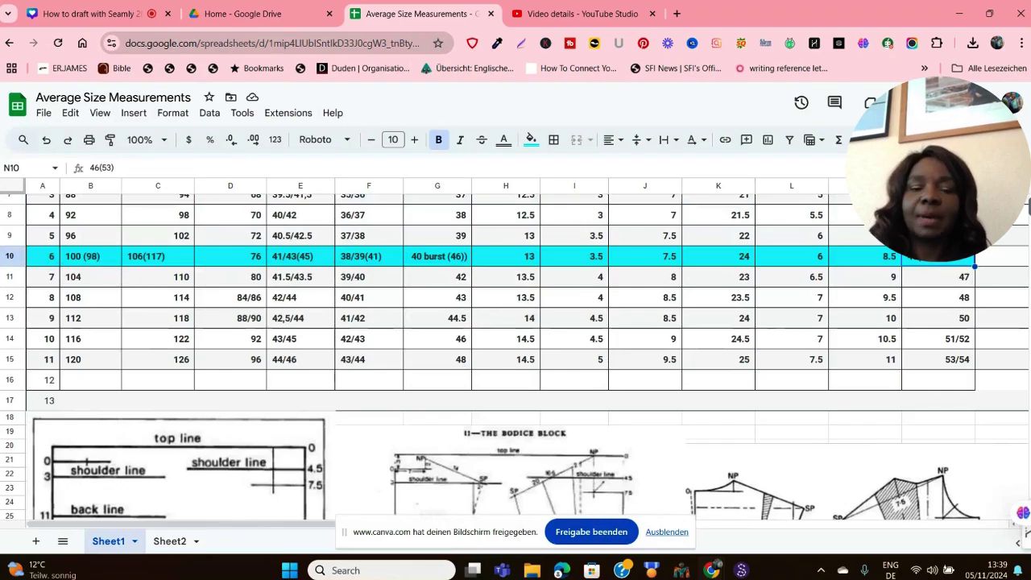
pyautogui.scroll(-5, 818, 493)
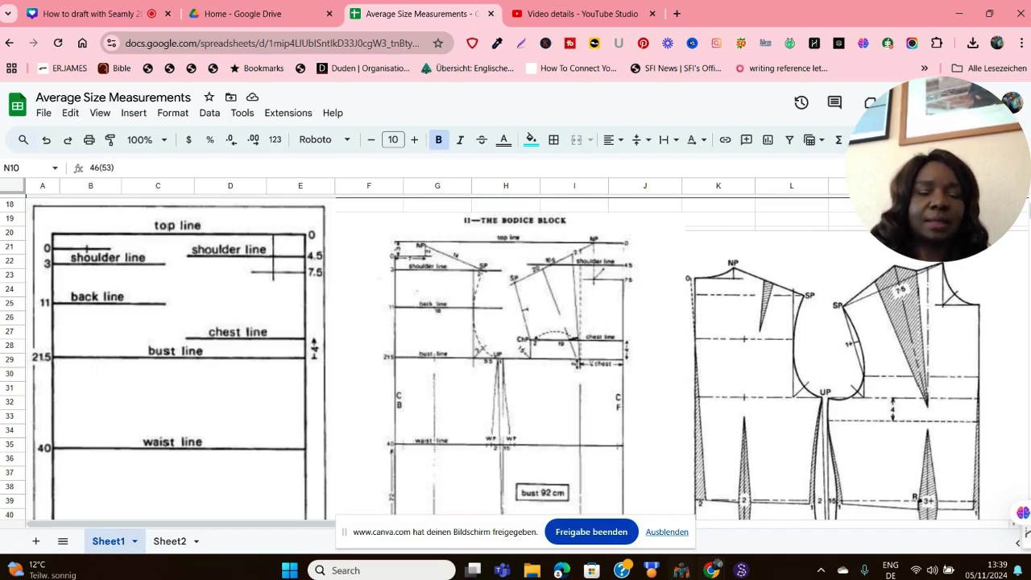
# Step: Switch back to Seamly2D and draw a Length and Angle point from point A, 80 cm long at 90°, with a solid black line
pyautogui.click(741, 571)
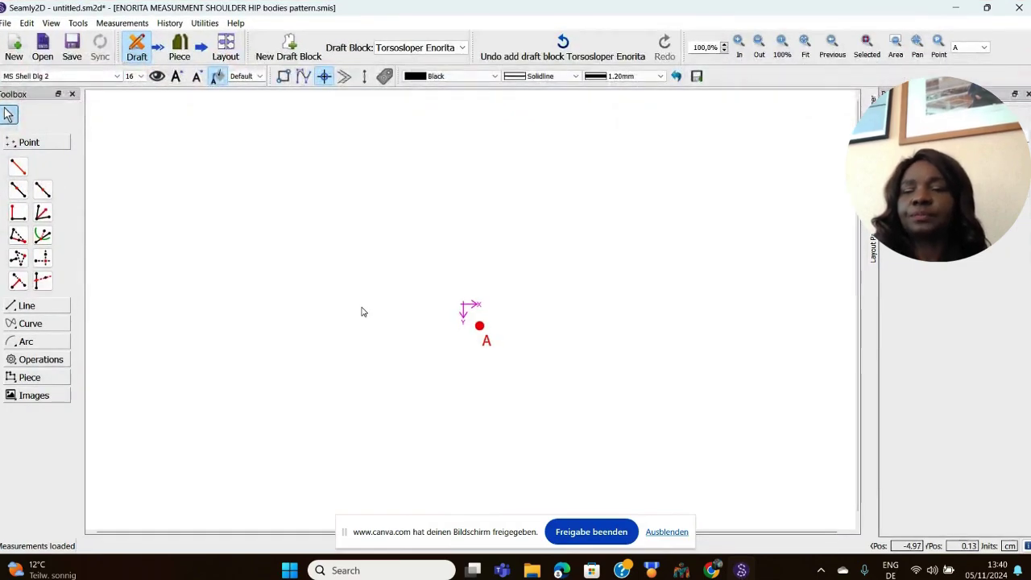
pyautogui.click(20, 167)
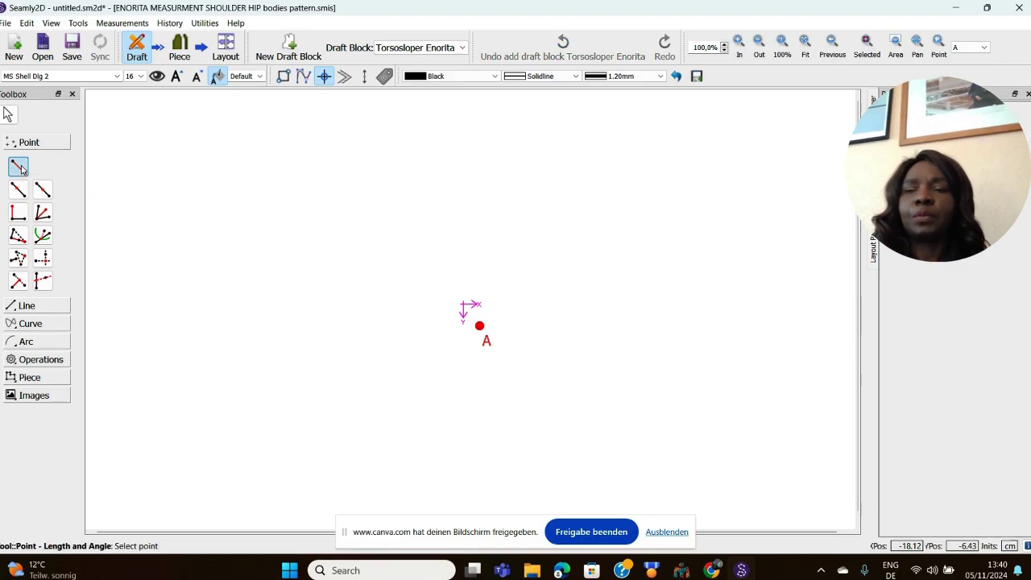
pyautogui.click(481, 328)
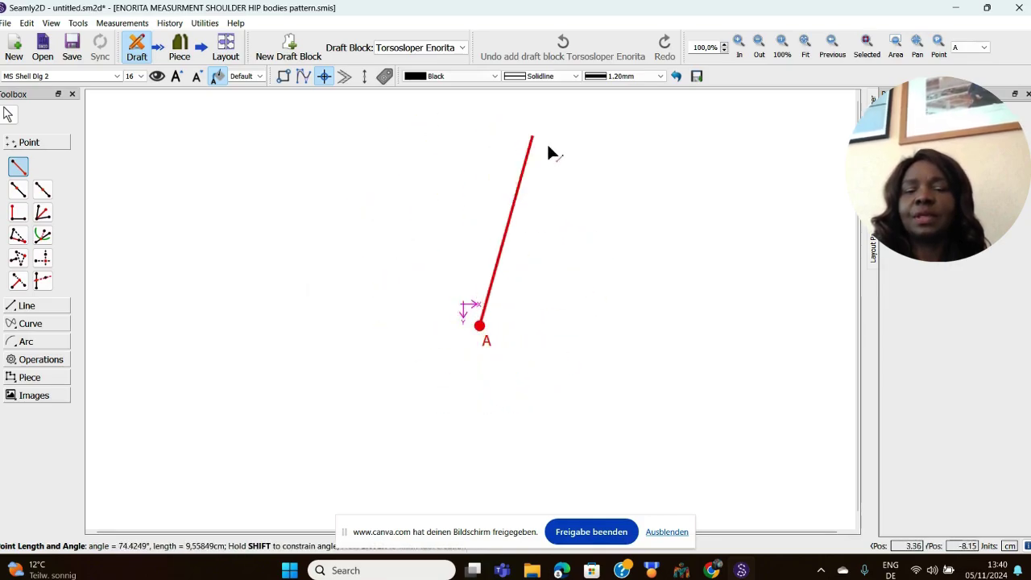
pyautogui.click(481, 131)
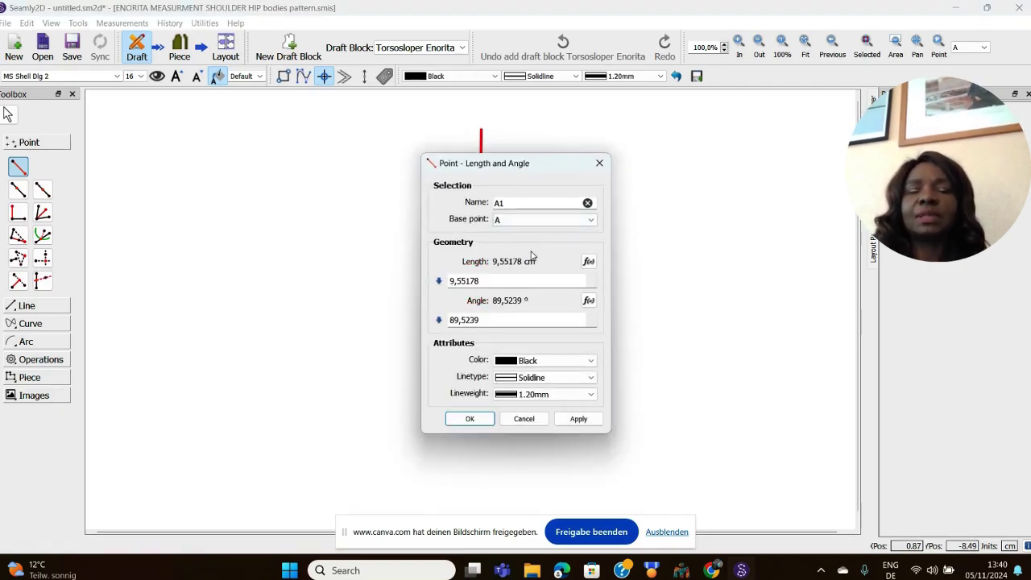
pyautogui.click(487, 281)
pyautogui.press('BackSpace')
pyautogui.press('BackSpace')
pyautogui.press('BackSpace')
pyautogui.press('BackSpace')
pyautogui.press('BackSpace')
pyautogui.press('BackSpace')
pyautogui.press('BackSpace')
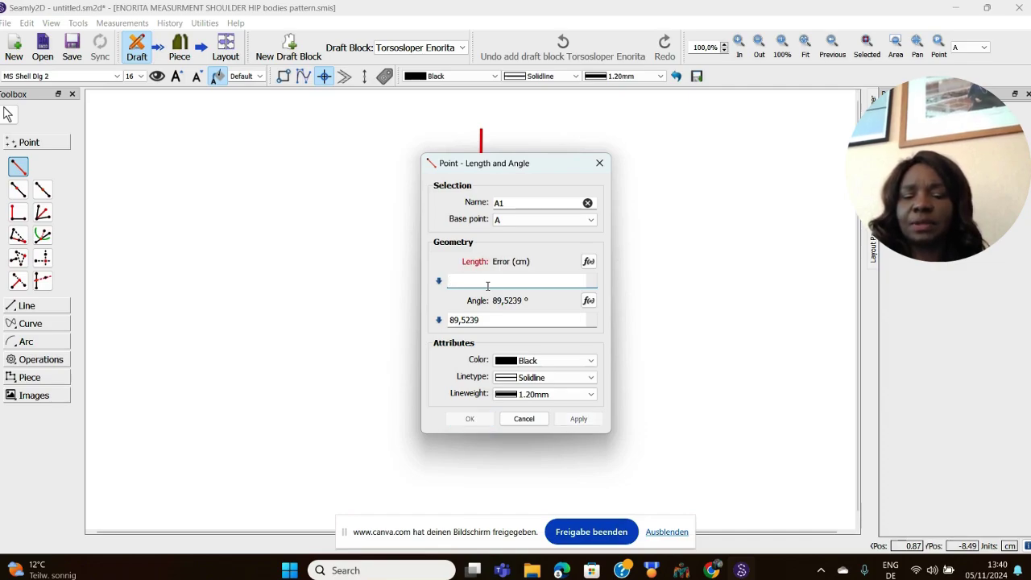
pyautogui.write('80')
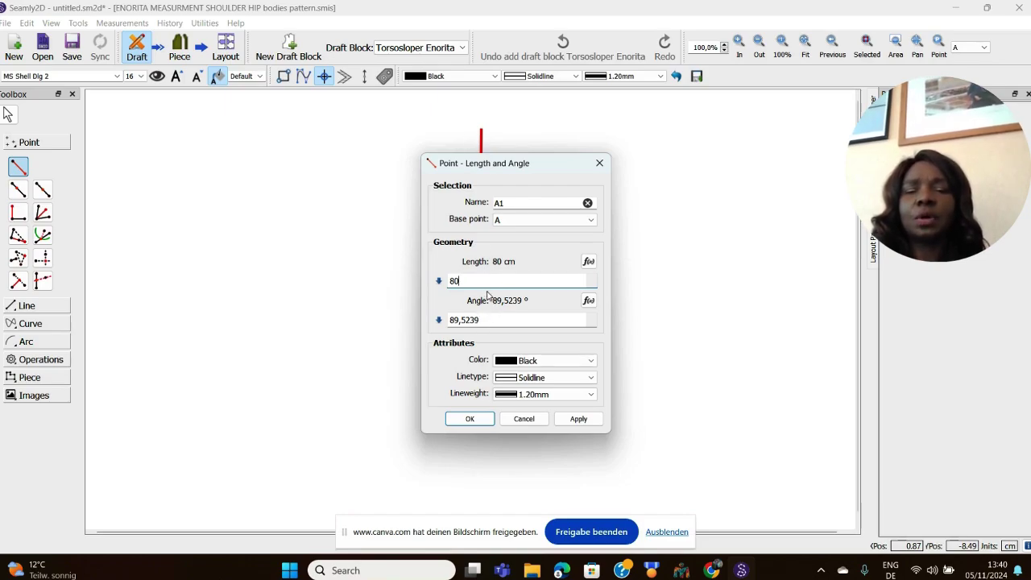
pyautogui.click(486, 322)
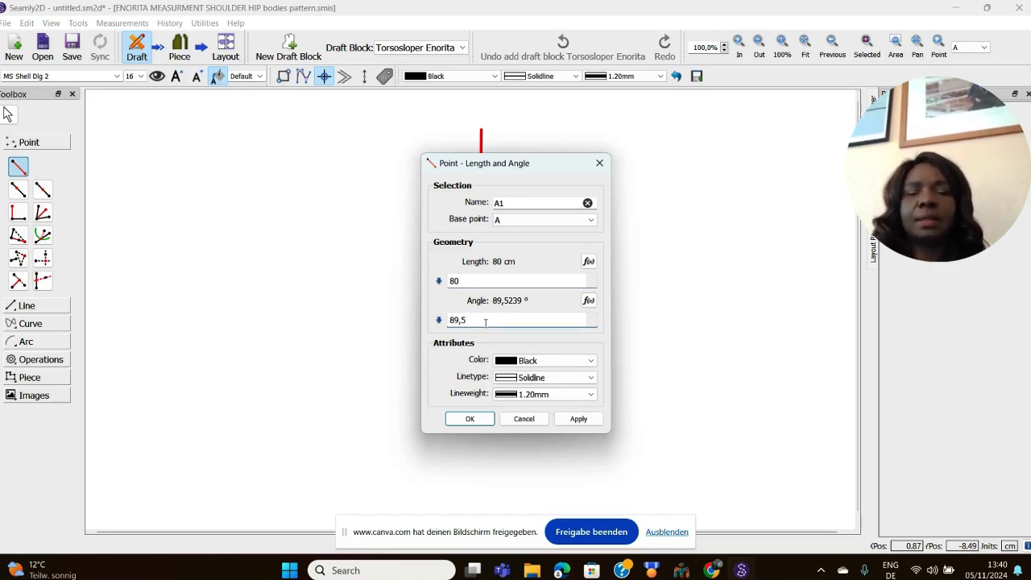
pyautogui.press('BackSpace')
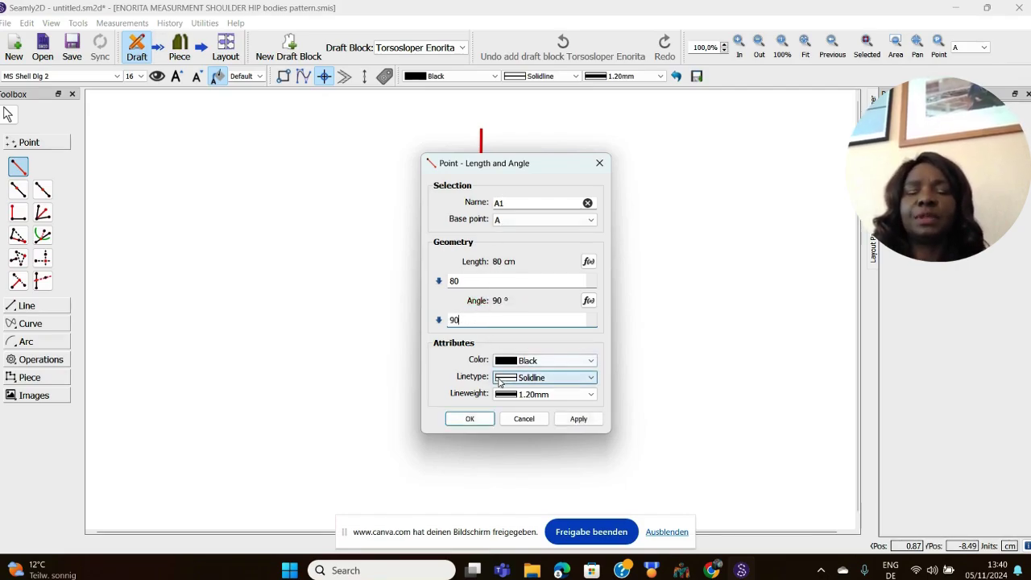
pyautogui.click(484, 423)
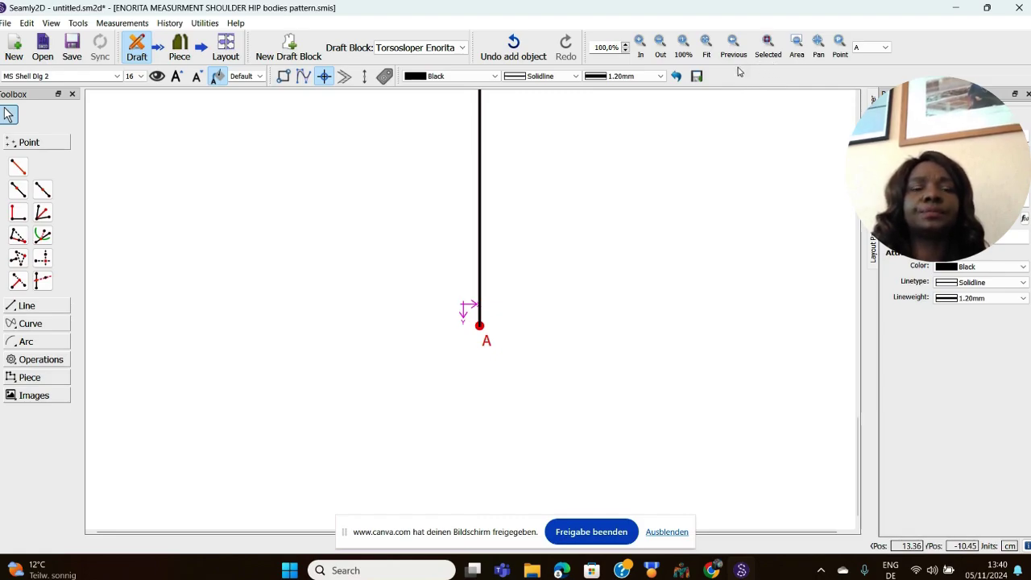
pyautogui.click(706, 44)
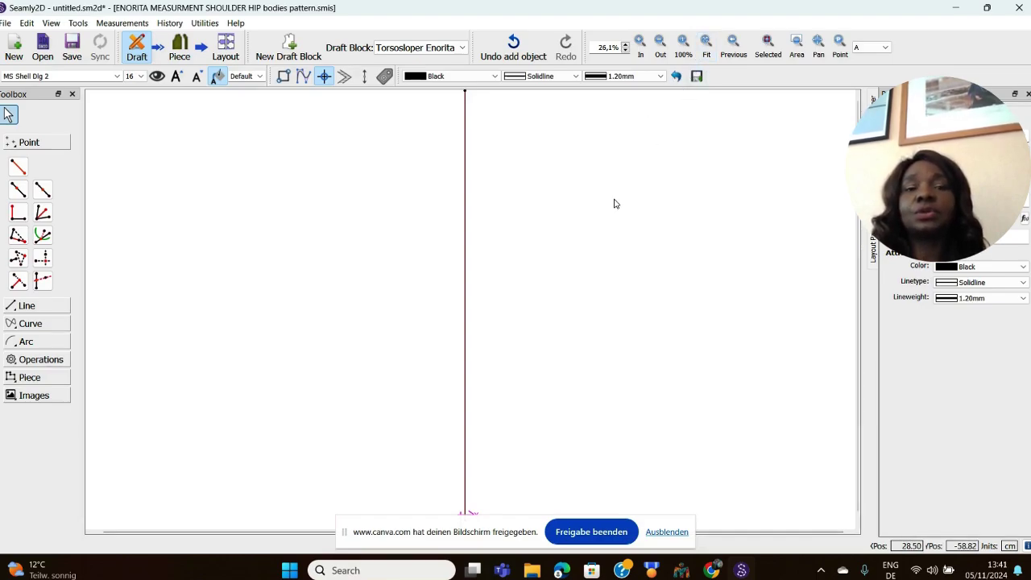
pyautogui.scroll(-3, 614, 204)
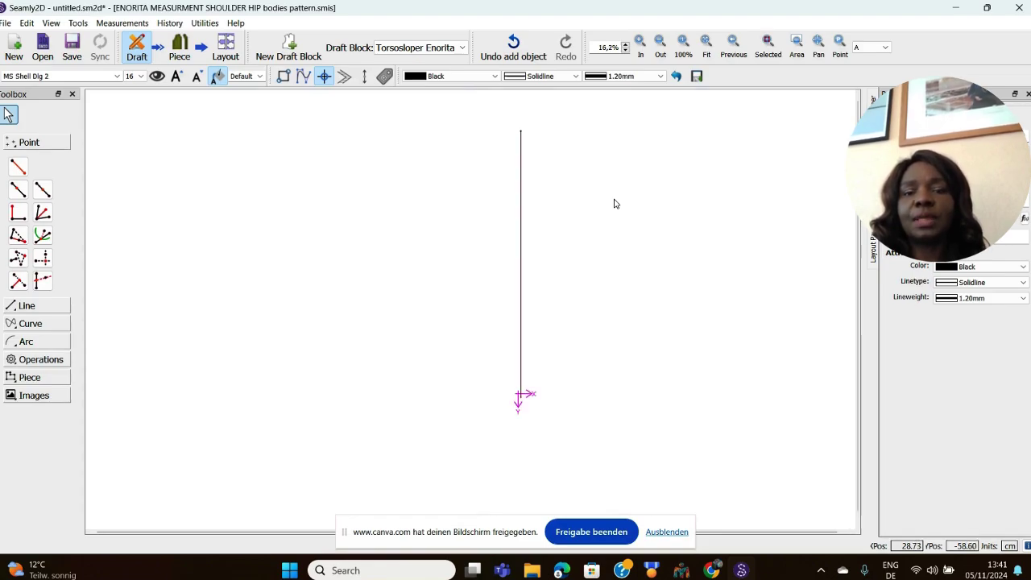
# Step: Add an On Perpendicular point from A1, square to line A1–A, with a length of 68,5 cm and a dashed line
pyautogui.scroll(2, 614, 204)
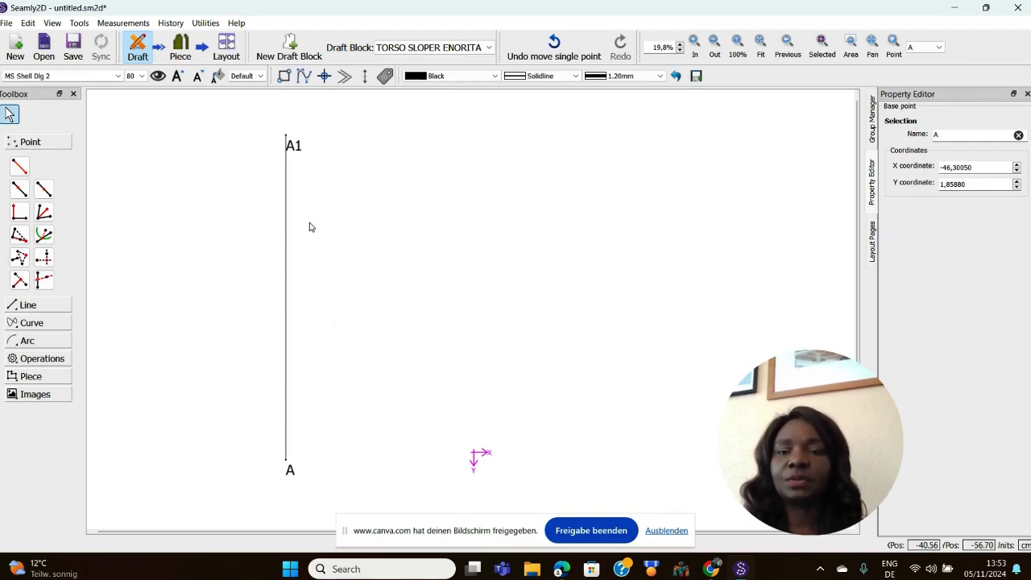
pyautogui.click(20, 212)
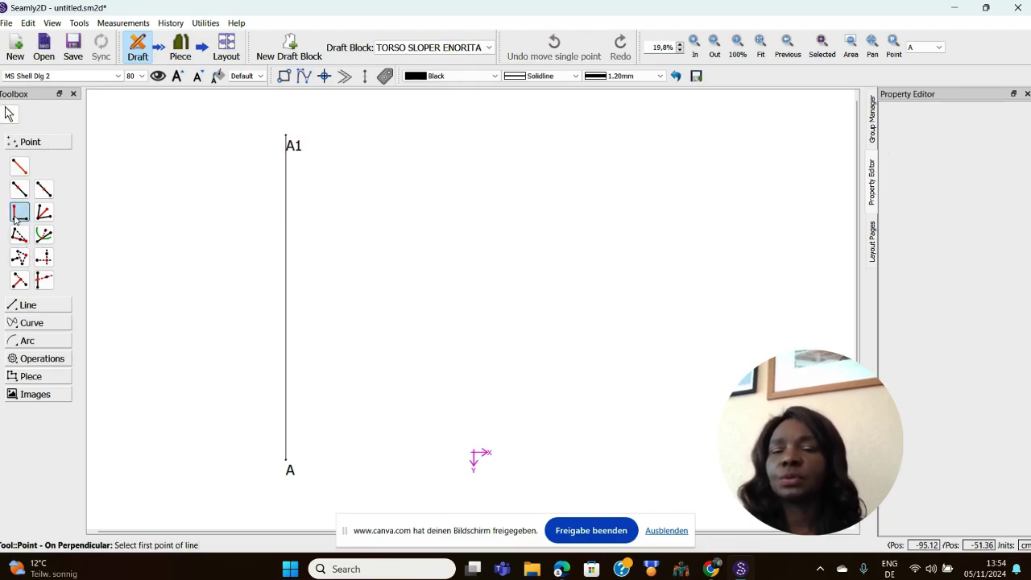
pyautogui.click(287, 141)
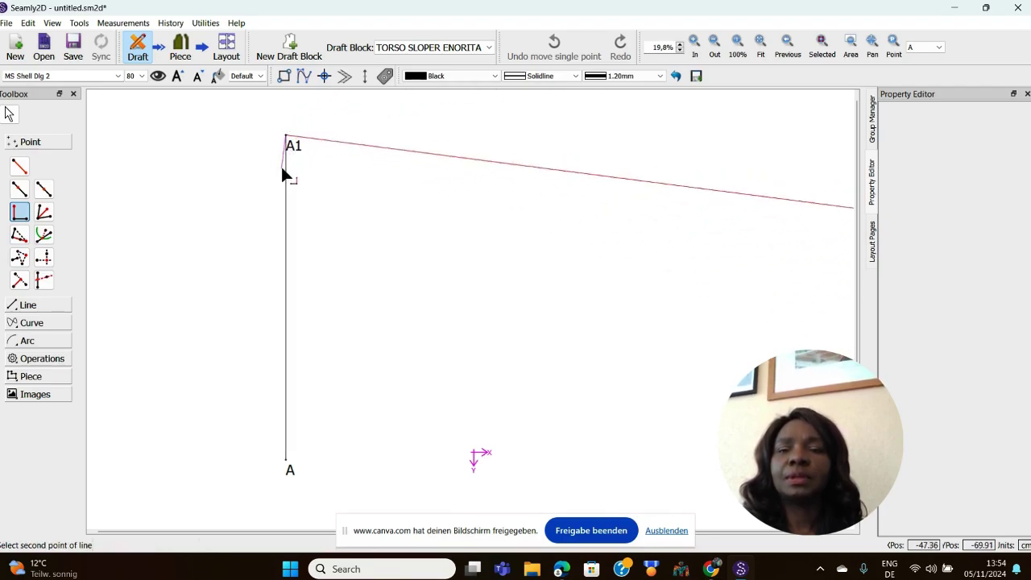
pyautogui.click(288, 462)
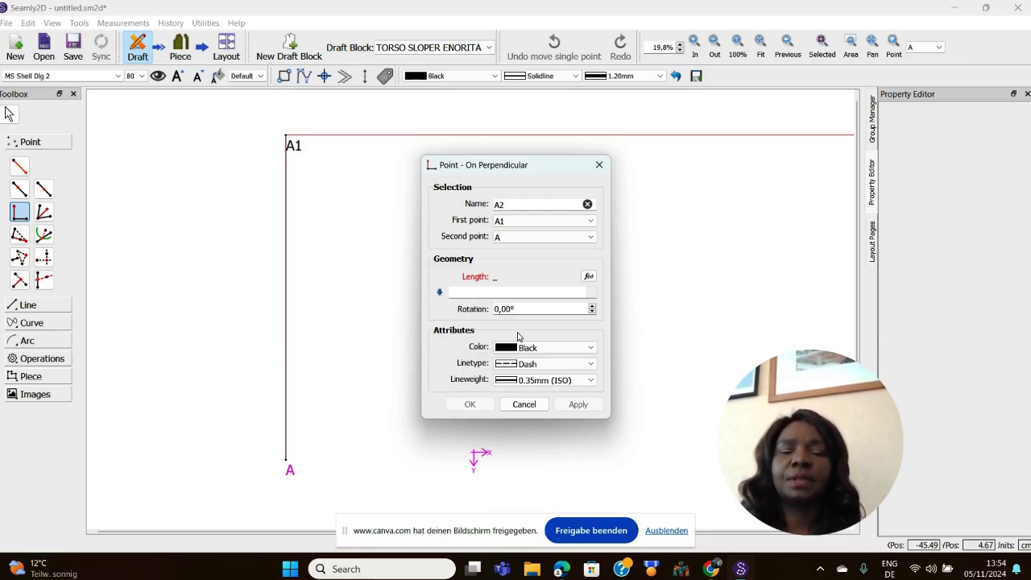
pyautogui.click(477, 295)
pyautogui.write('68,5')
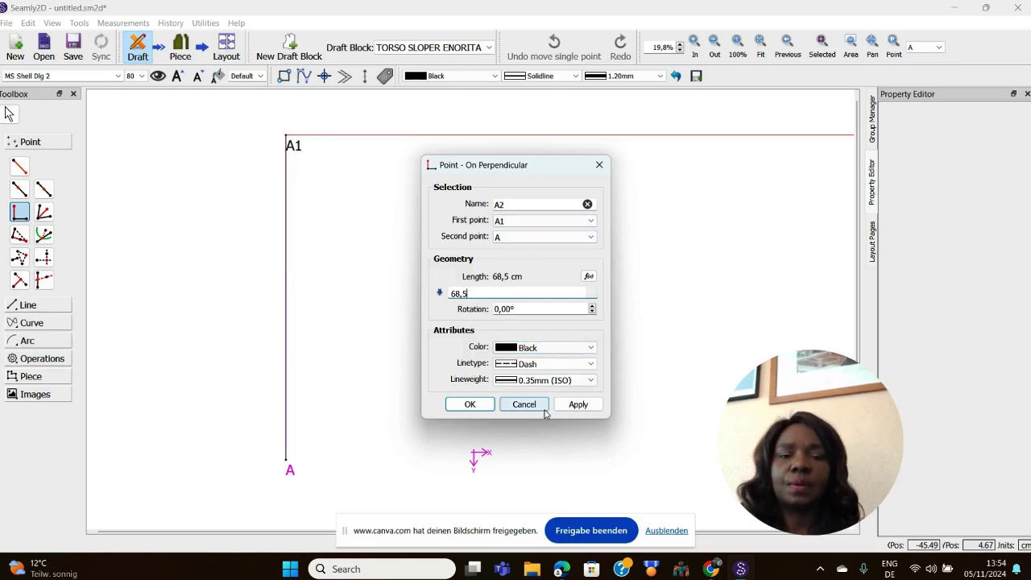
pyautogui.click(471, 405)
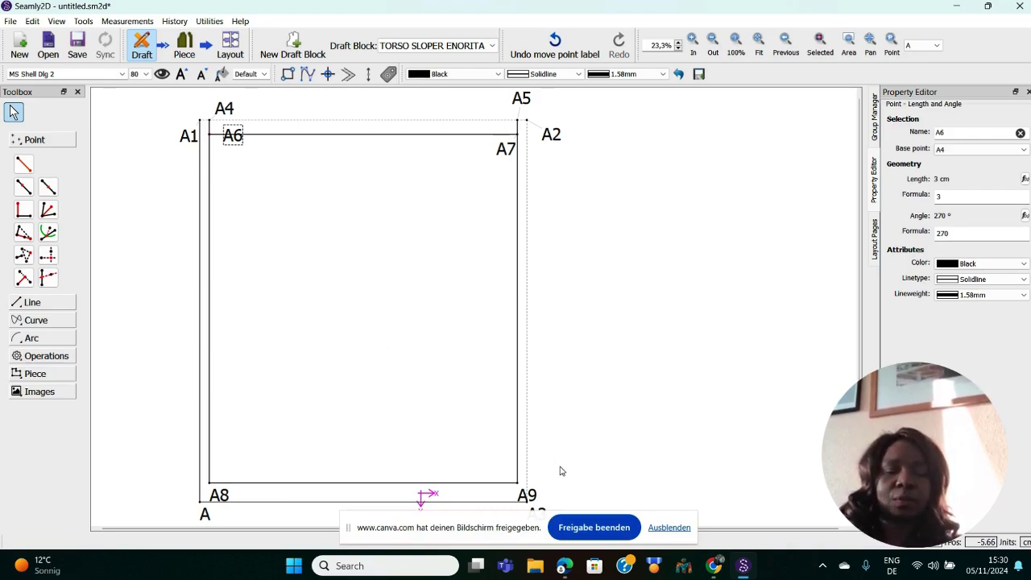
# Step: Switch to the Average Size Measurements spreadsheet in Chrome and examine the highlighted size row and the bodice block diagrams
pyautogui.moveTo(714, 569)
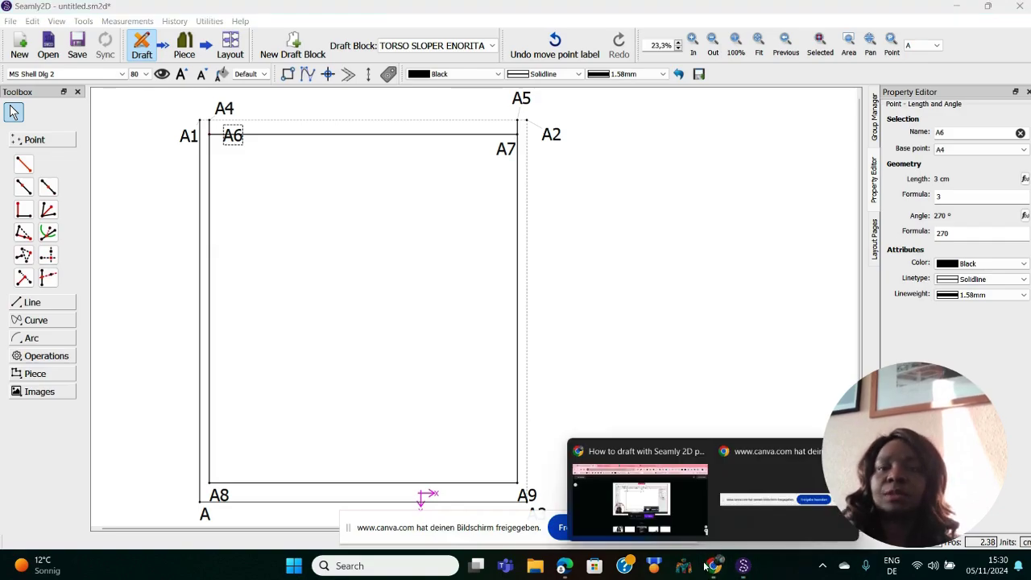
pyautogui.click(688, 507)
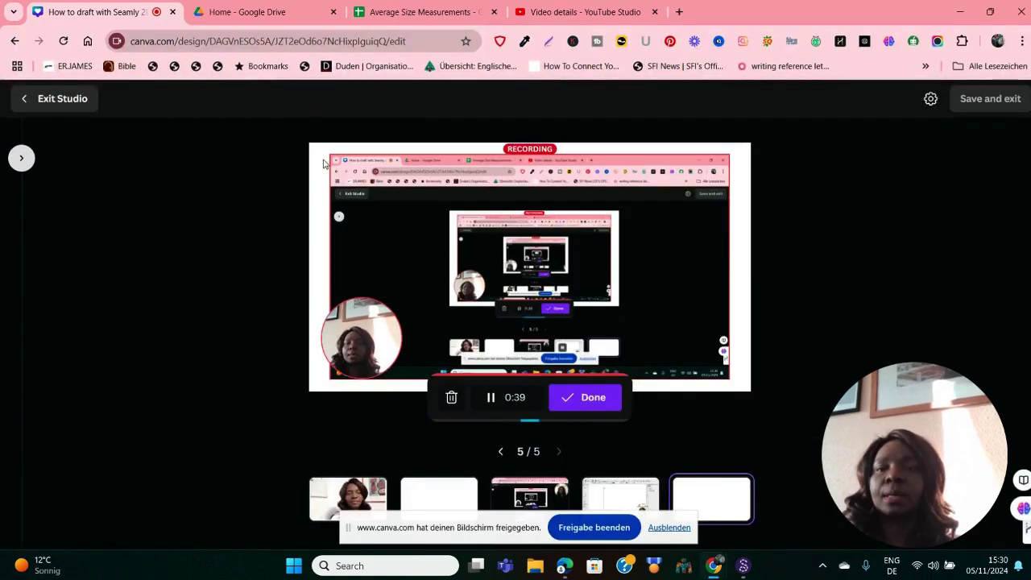
pyautogui.click(399, 13)
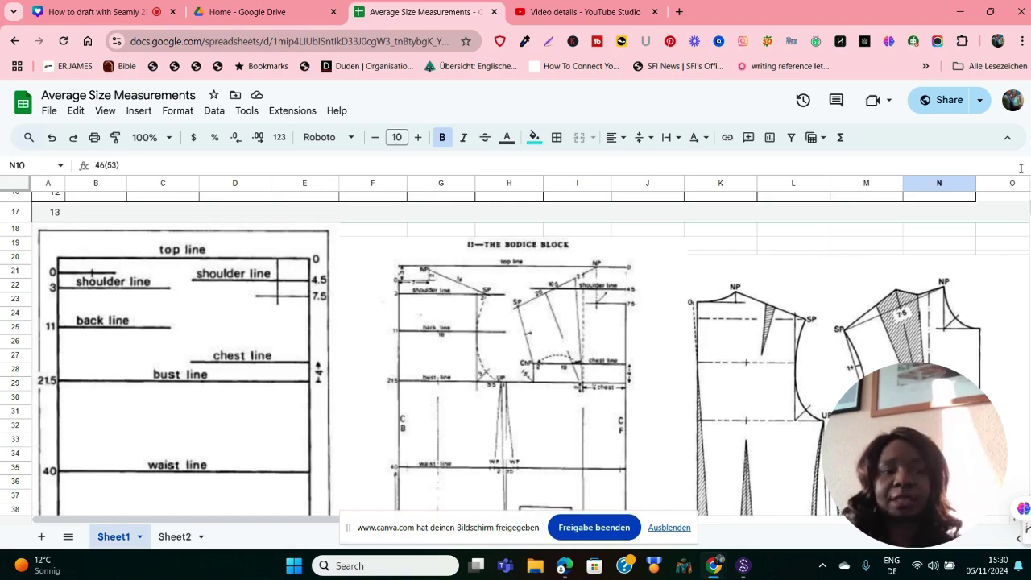
pyautogui.scroll(-4, 515, 354)
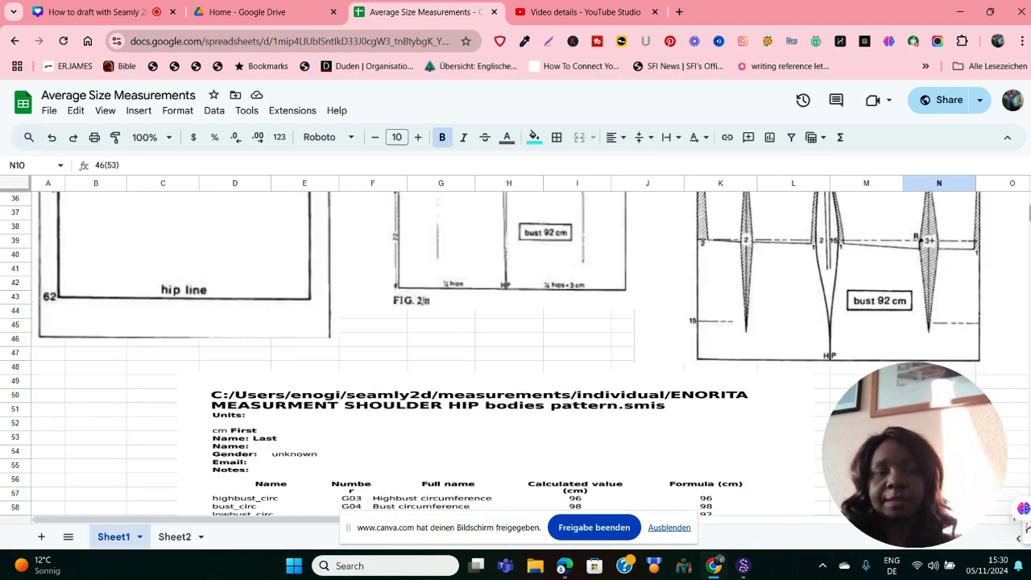
pyautogui.scroll(8, 515, 355)
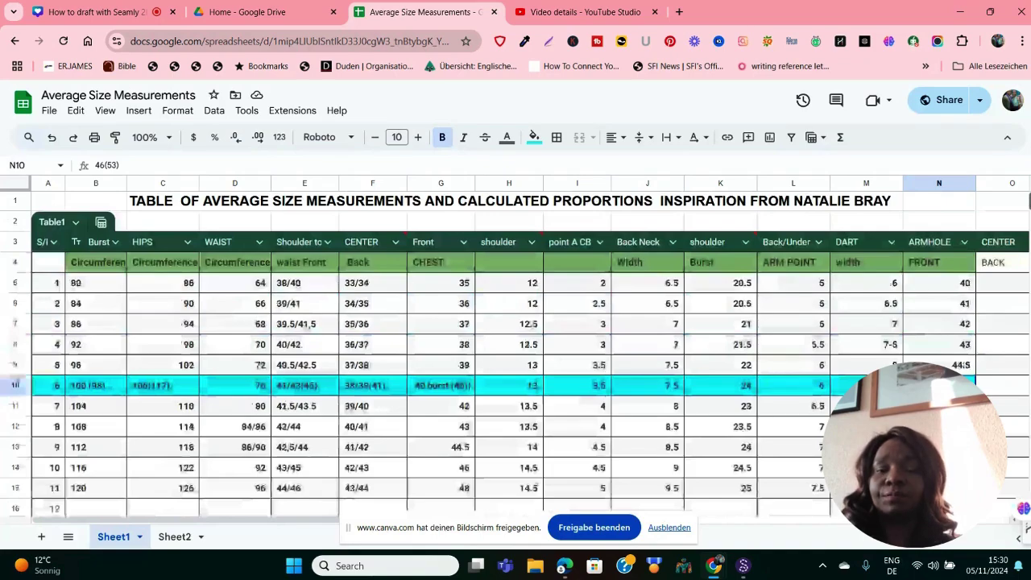
pyautogui.scroll(-2, 516, 355)
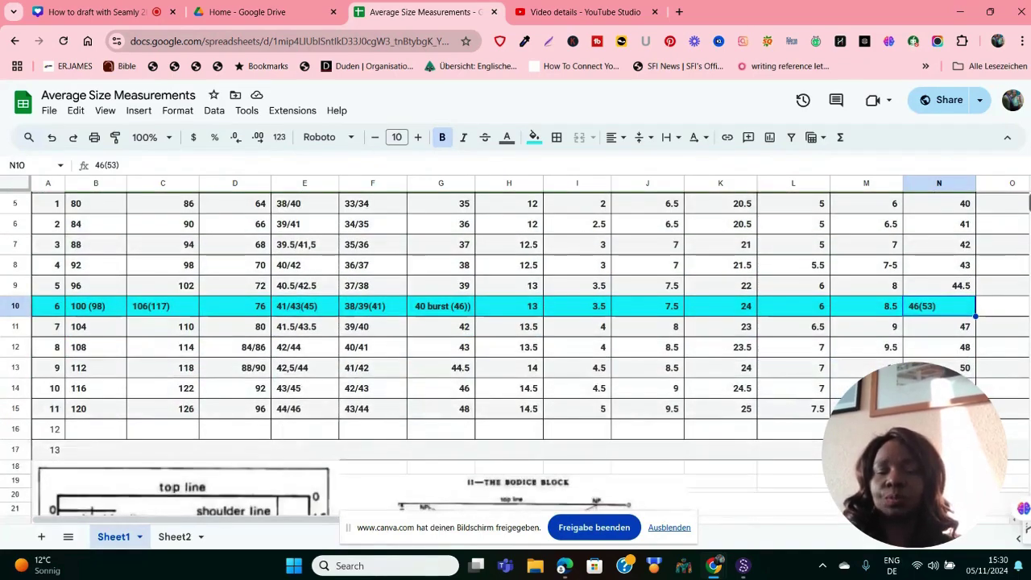
pyautogui.scroll(1, 757, 390)
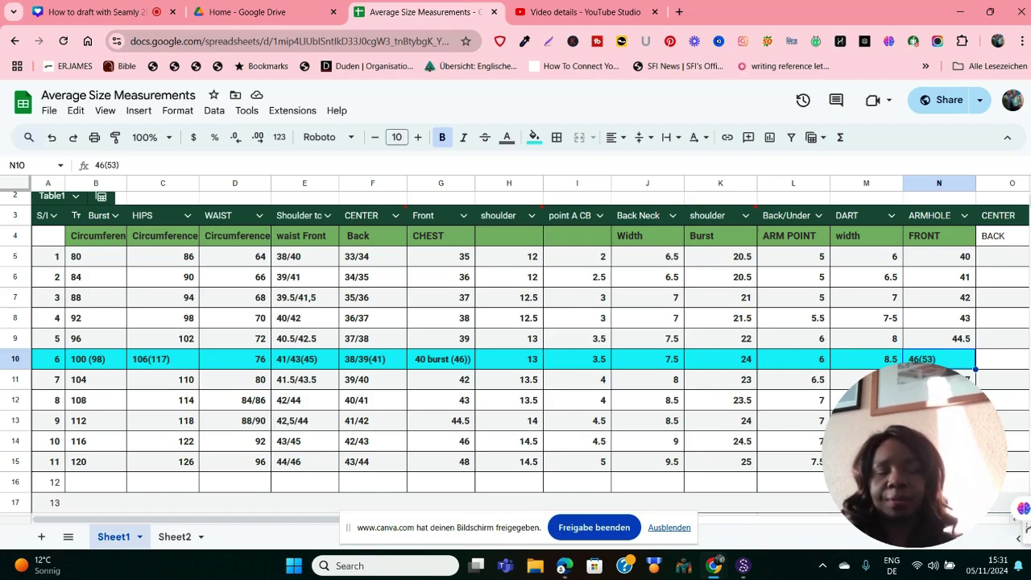
pyautogui.scroll(-8, 516, 353)
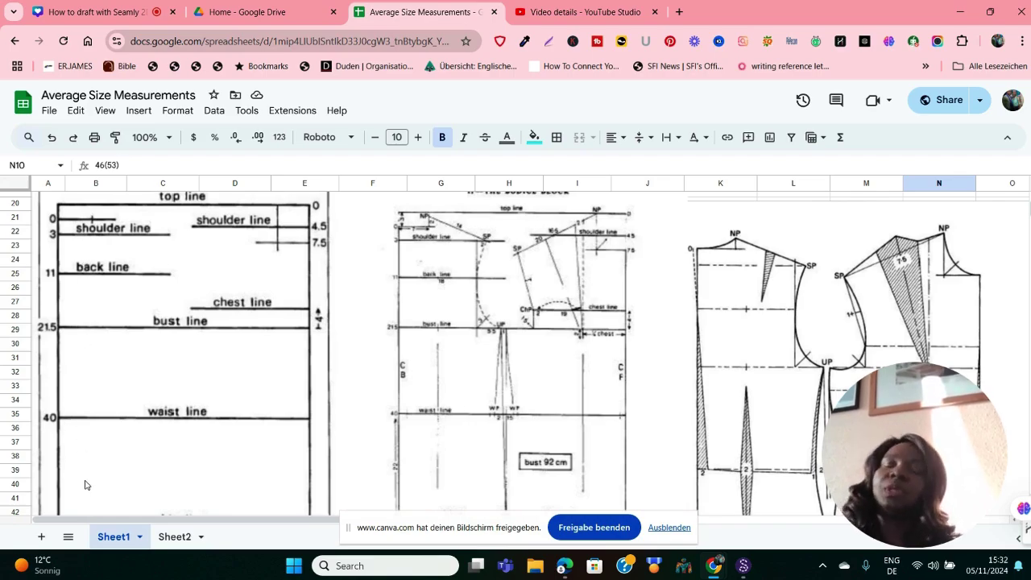
# Step: Switch back to Seamly2D, place an On Line point 3,5 cm from A6 towards A8, and move its label off the line
pyautogui.click(742, 565)
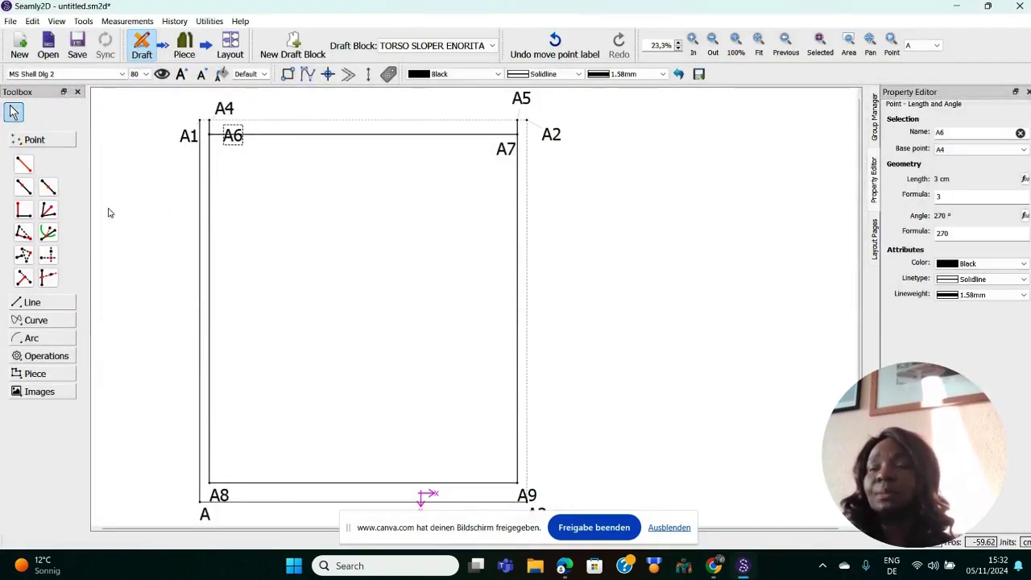
pyautogui.click(25, 189)
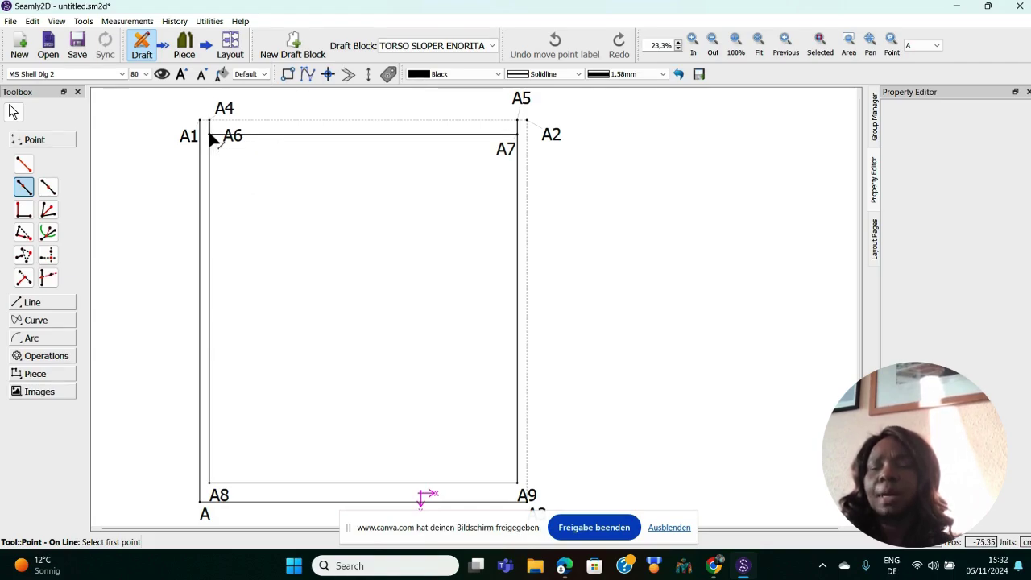
pyautogui.click(210, 137)
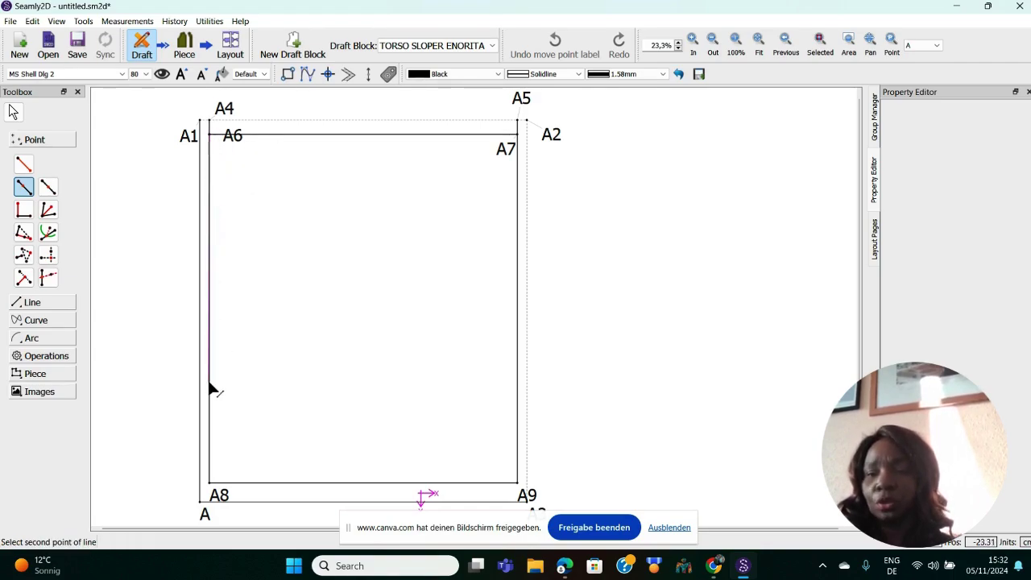
pyautogui.click(218, 498)
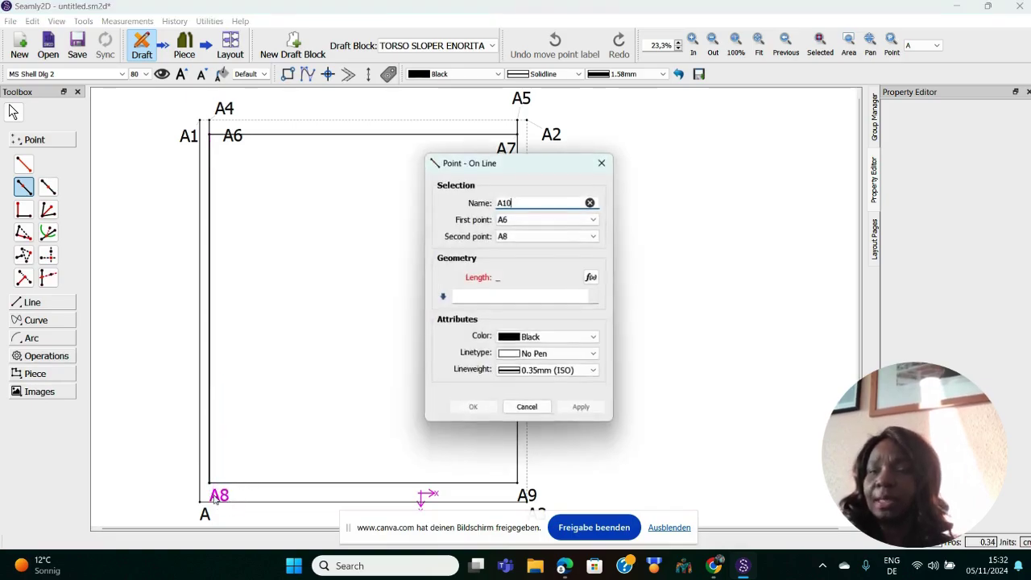
pyautogui.click(457, 297)
pyautogui.write('1,')
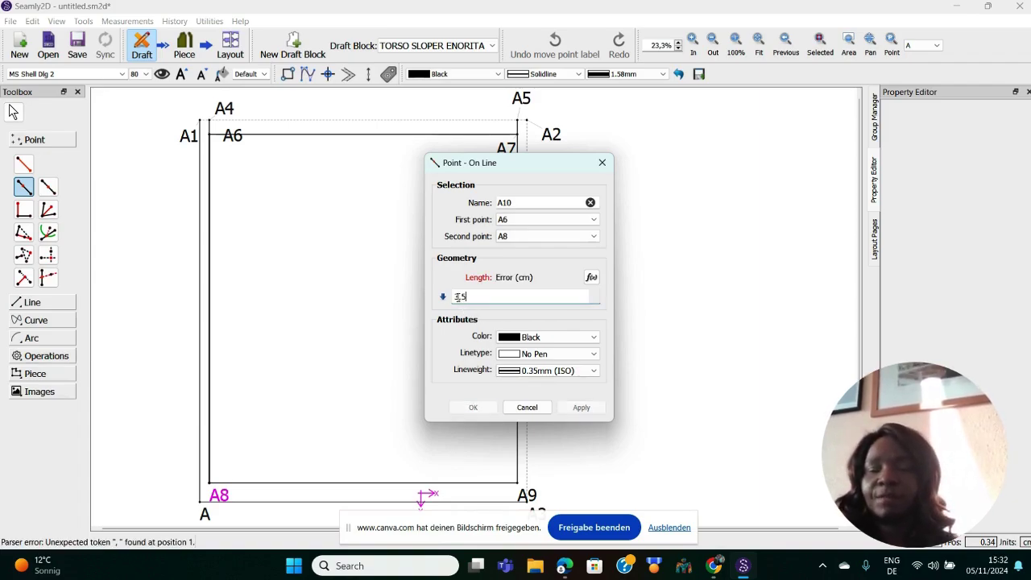
pyautogui.write('5')
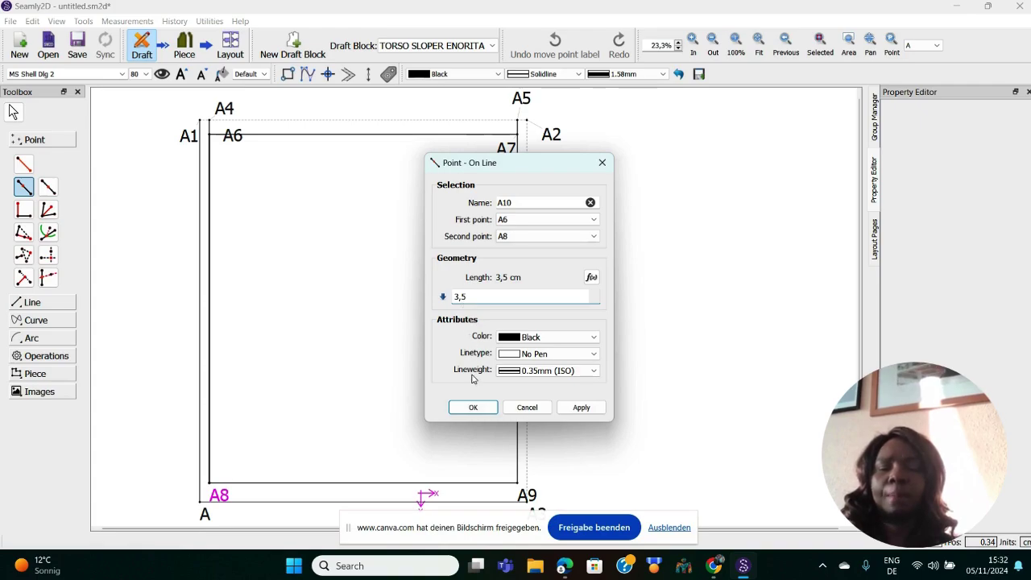
pyautogui.click(474, 408)
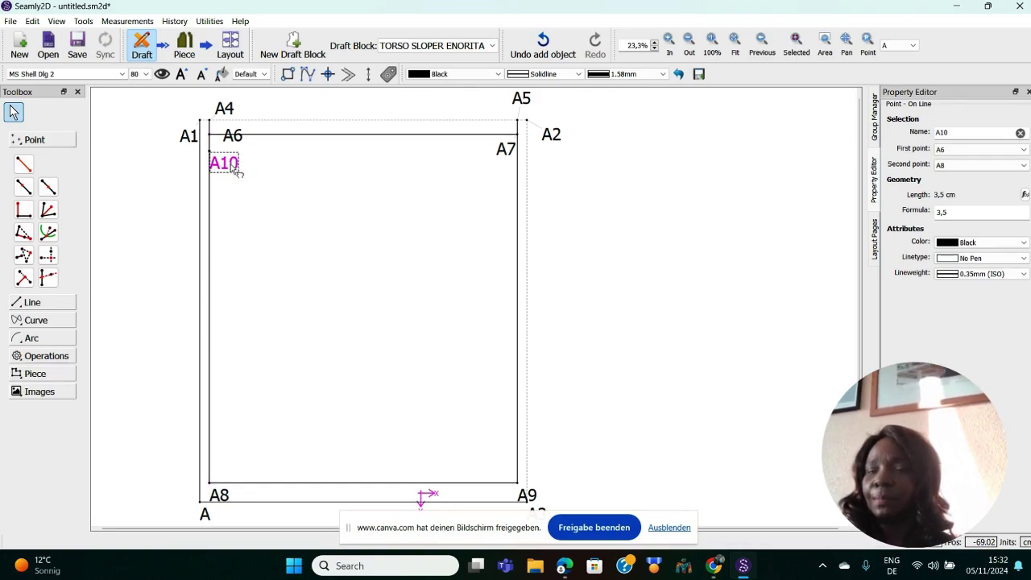
pyautogui.moveTo(236, 173); pyautogui.dragTo(248, 168)
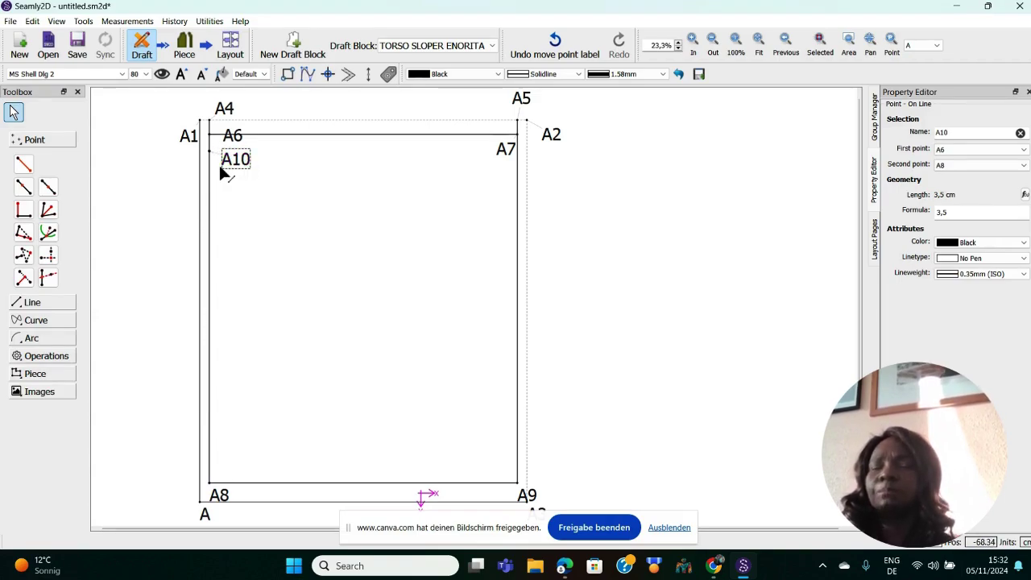
# Step: Place an On Line point 3 cm from A10 towards A8 with no visible pen line
pyautogui.click(23, 186)
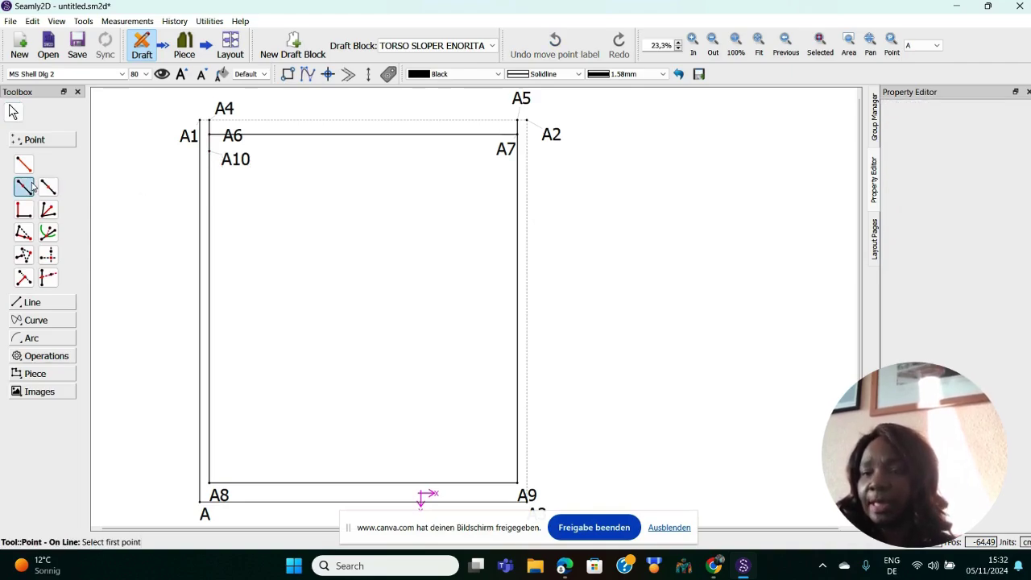
pyautogui.click(210, 154)
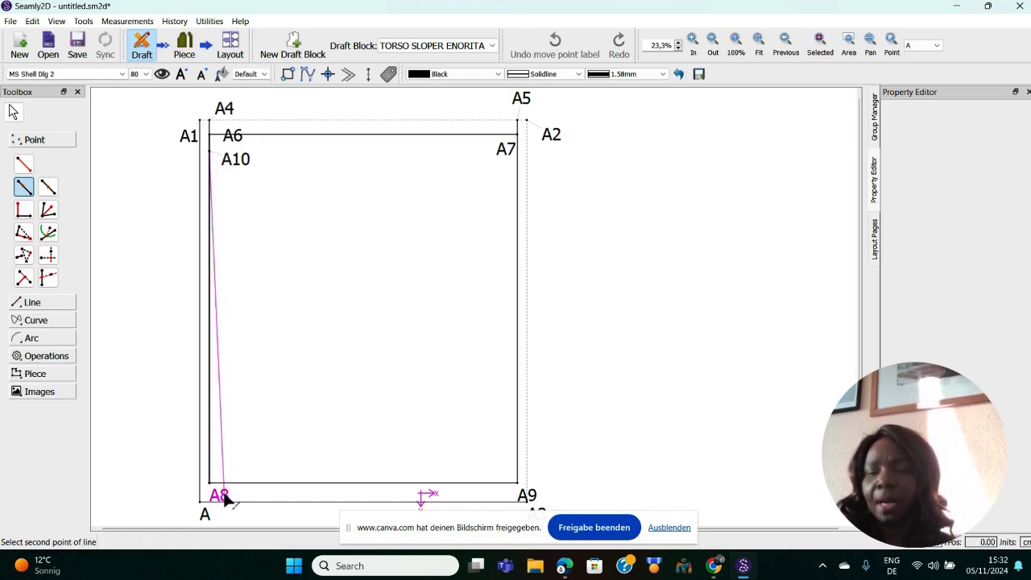
pyautogui.click(213, 500)
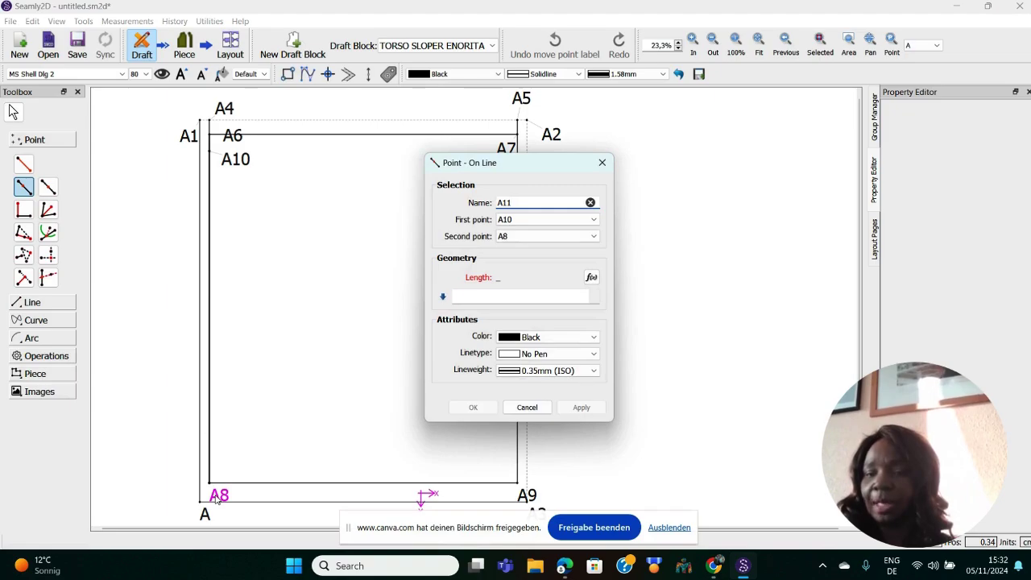
pyautogui.click(461, 297)
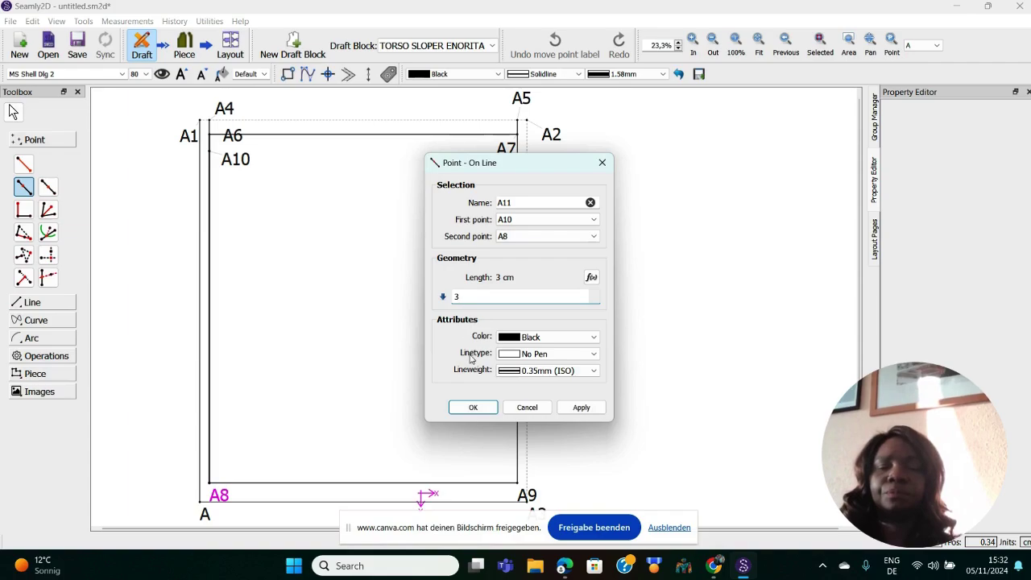
pyautogui.click(473, 408)
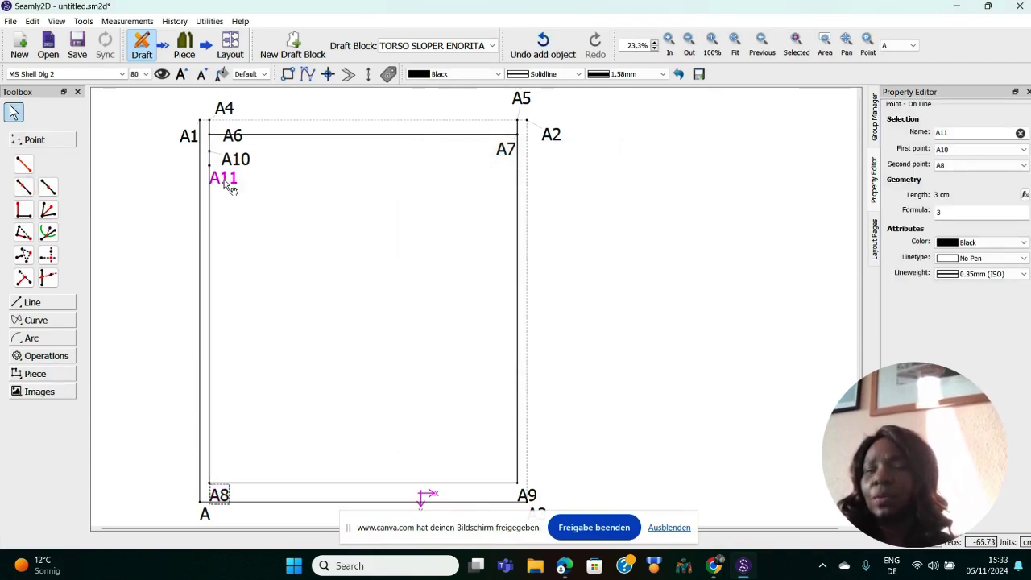
# Step: Move the A10 and A11 labels down into the inner rectangle, away from their points
pyautogui.moveTo(233, 188); pyautogui.dragTo(247, 191)
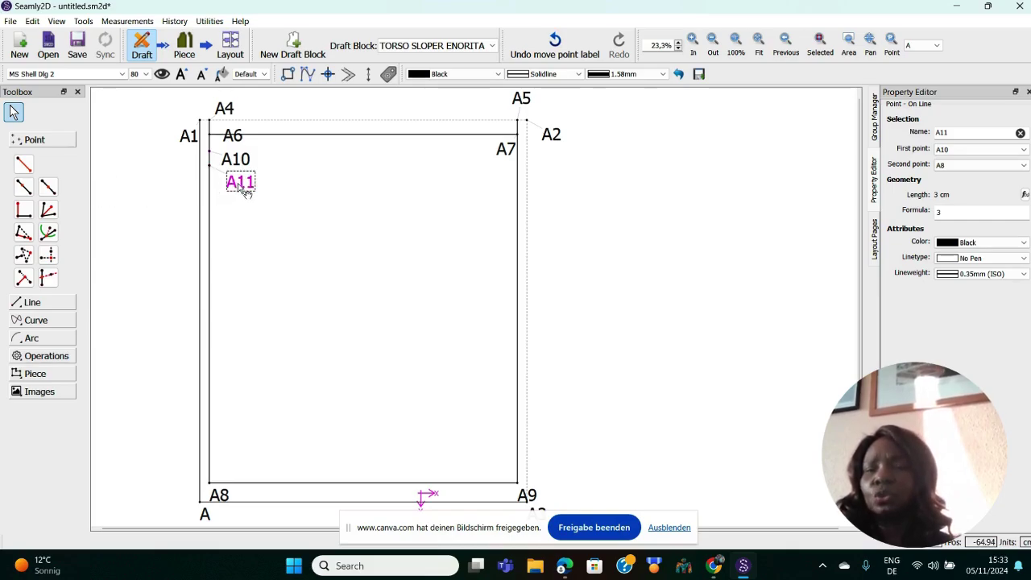
pyautogui.moveTo(246, 191); pyautogui.dragTo(263, 252)
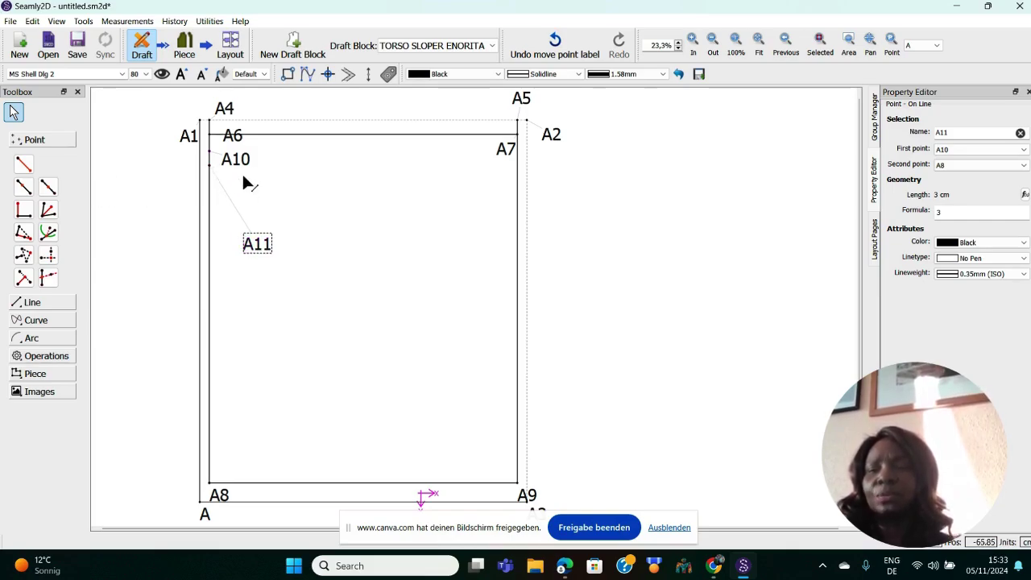
pyautogui.moveTo(242, 171); pyautogui.dragTo(266, 233)
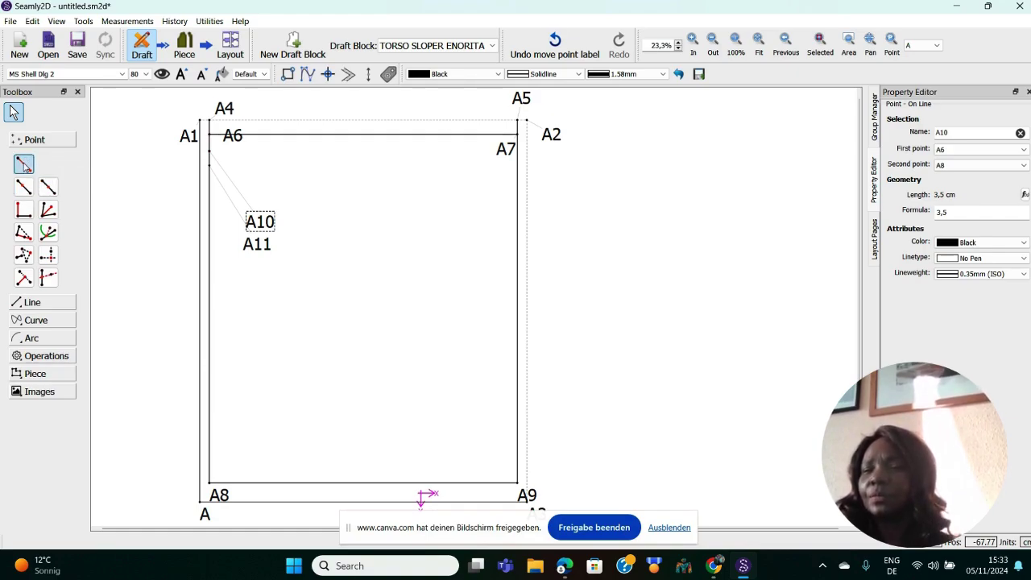
# Step: Draw a Length and Angle point from A10, 10 cm long at 0°, with a solid black 1.58mm line
pyautogui.click(24, 164)
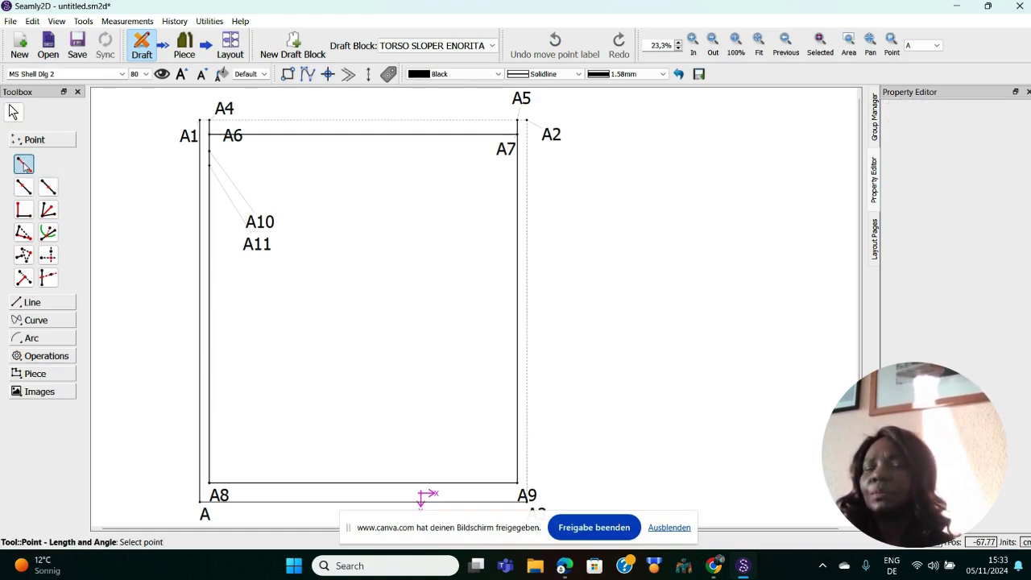
pyautogui.click(210, 153)
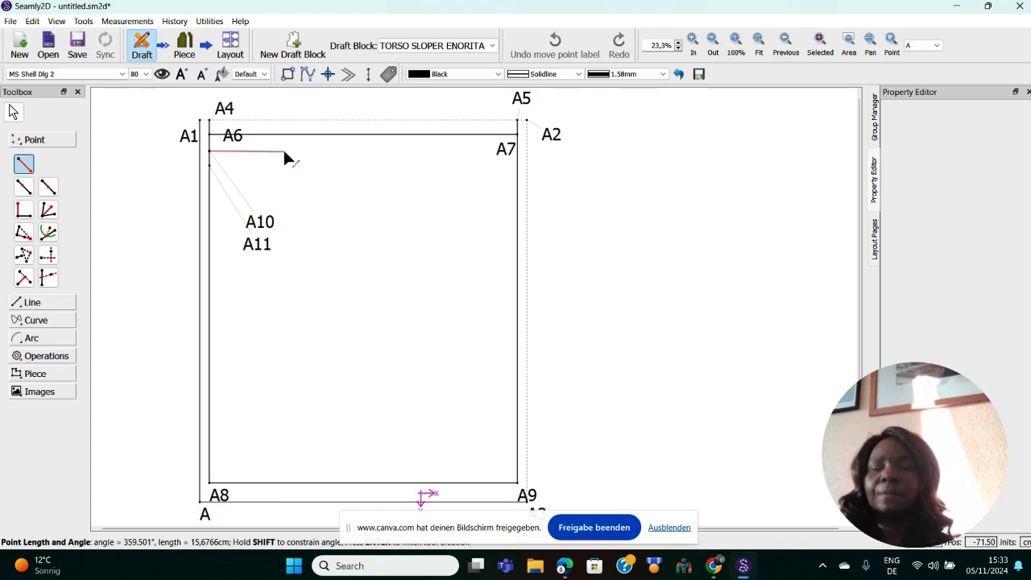
pyautogui.click(283, 151)
pyautogui.click(485, 280)
pyautogui.press('BackSpace')
pyautogui.press('BackSpace')
pyautogui.write('10')
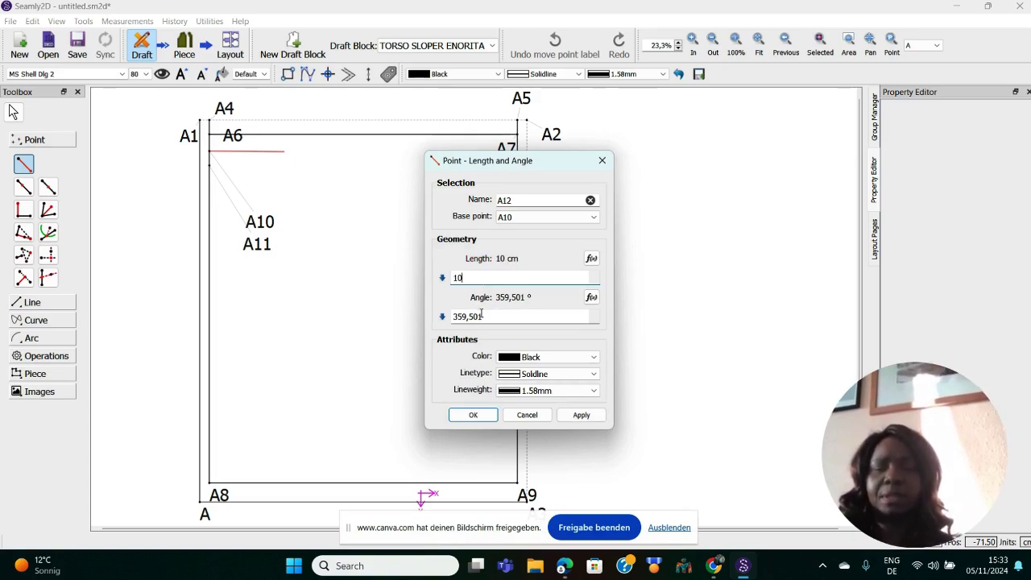
pyautogui.click(484, 318)
pyautogui.press('BackSpace')
pyautogui.press('BackSpace')
pyautogui.press('BackSpace')
pyautogui.press('BackSpace')
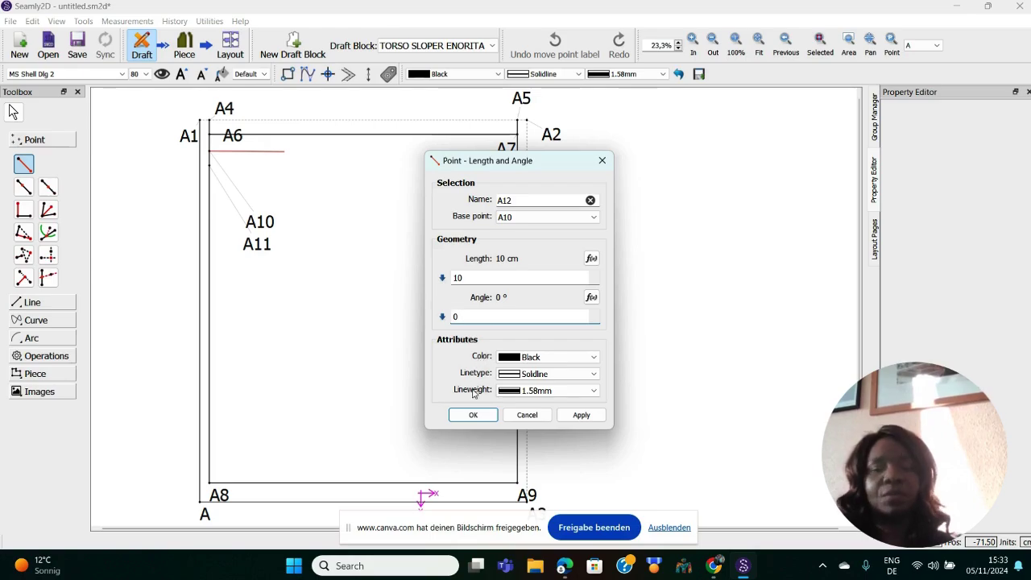
pyautogui.click(473, 416)
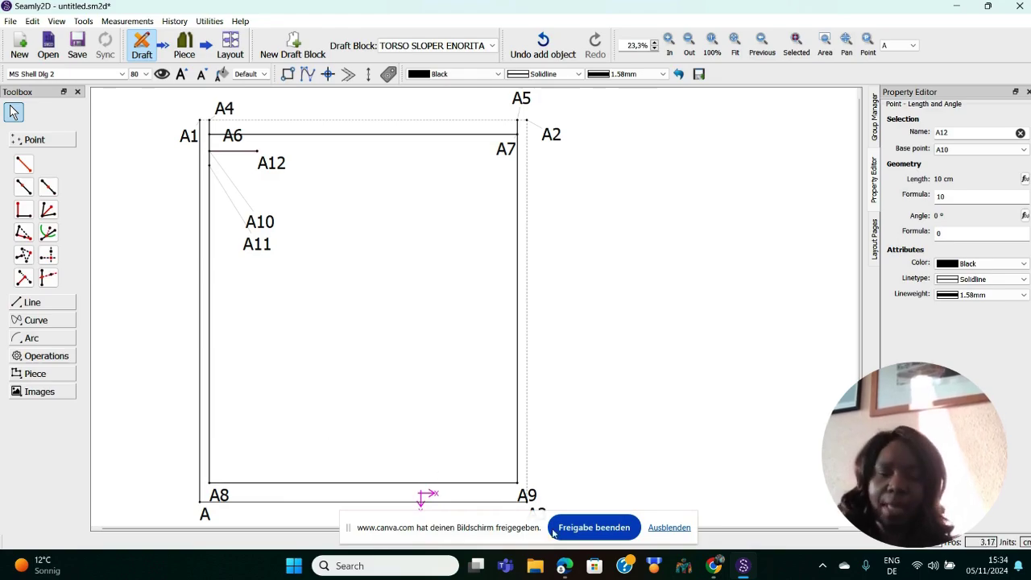
# Step: Switch to the Average Size Measurements spreadsheet in Chrome to consult the block diagrams
pyautogui.moveTo(714, 568)
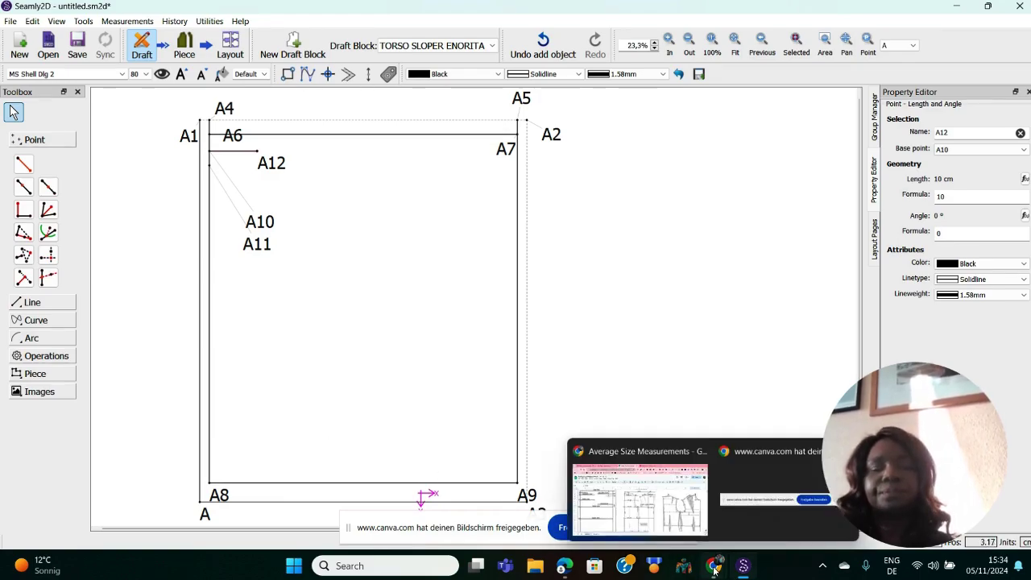
pyautogui.click(639, 497)
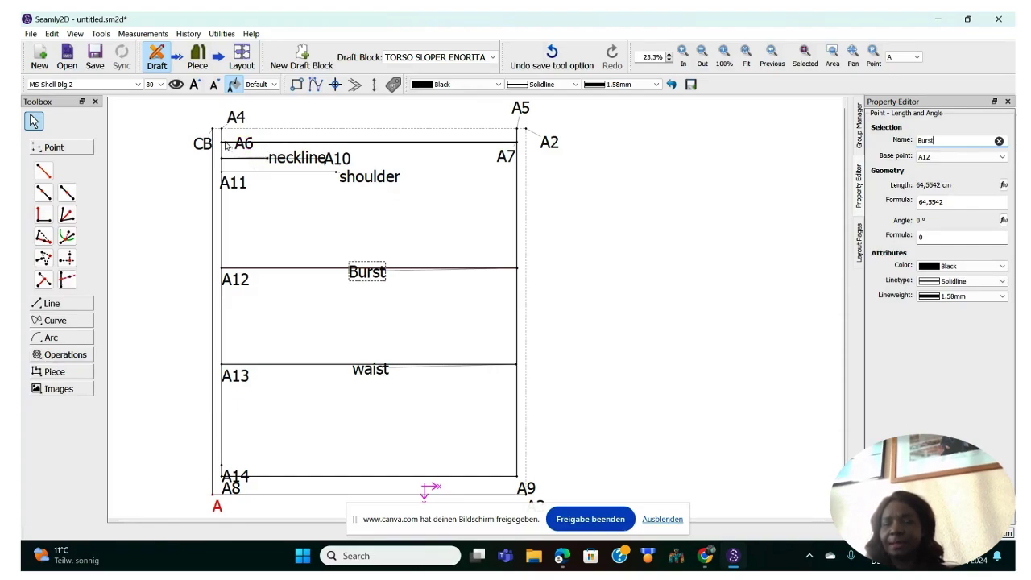
# Step: Draw a Length and Angle point from A14, about 64.4 cm long at 0°, with a solid black 1.58mm line
pyautogui.moveTo(226, 159)
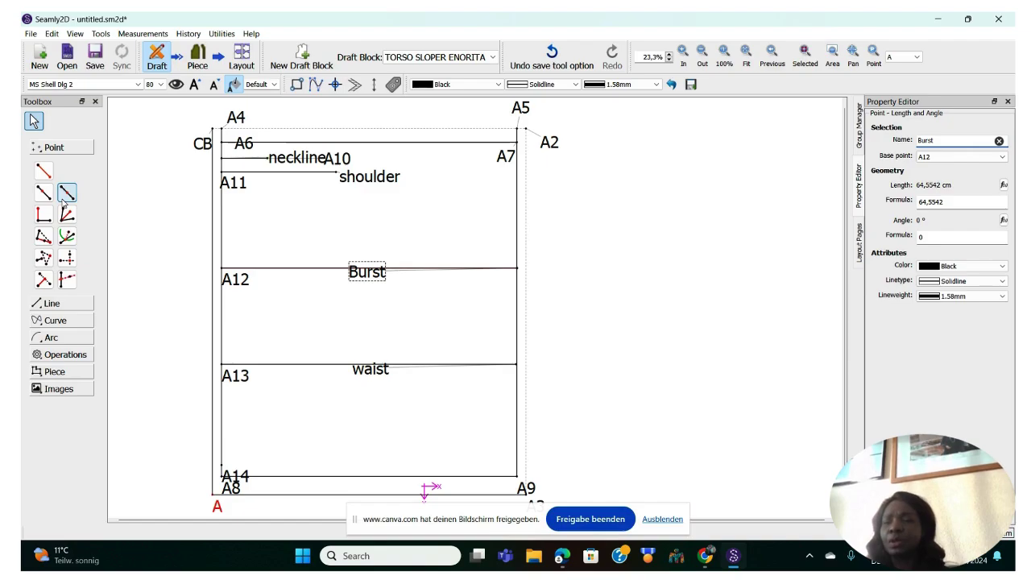
pyautogui.click(43, 171)
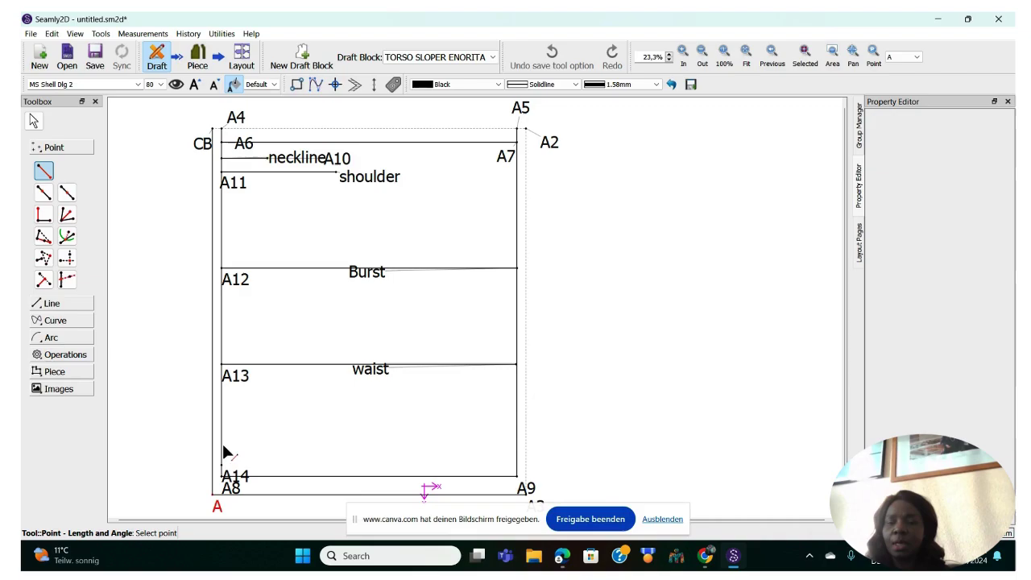
pyautogui.moveTo(225, 471)
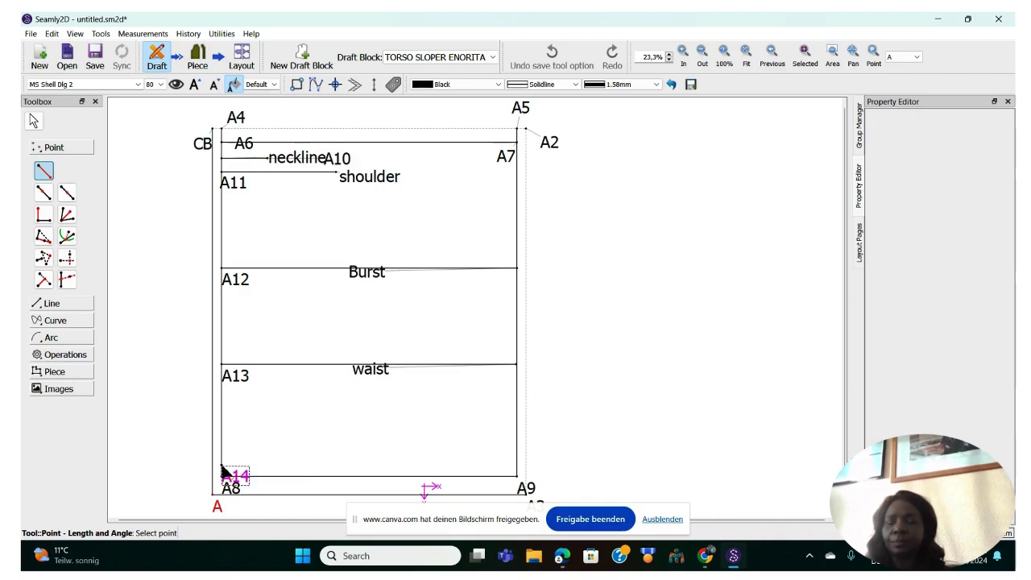
pyautogui.click(222, 468)
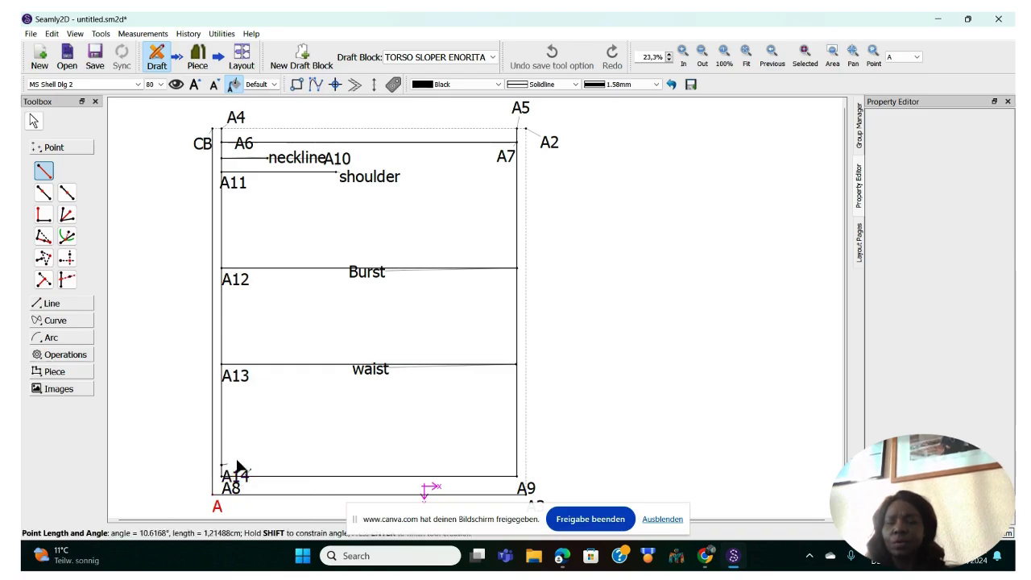
pyautogui.click(519, 474)
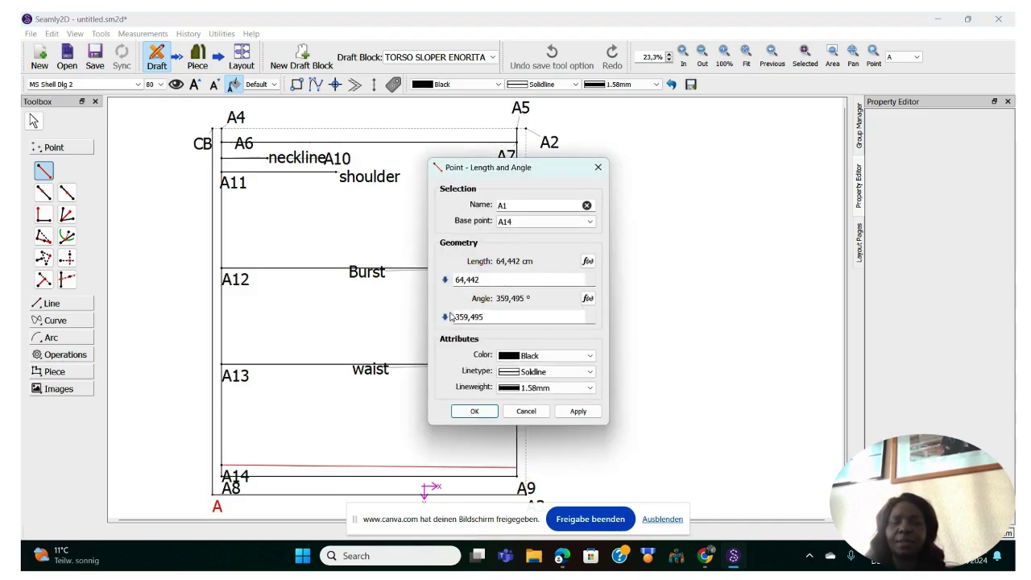
pyautogui.click(491, 318)
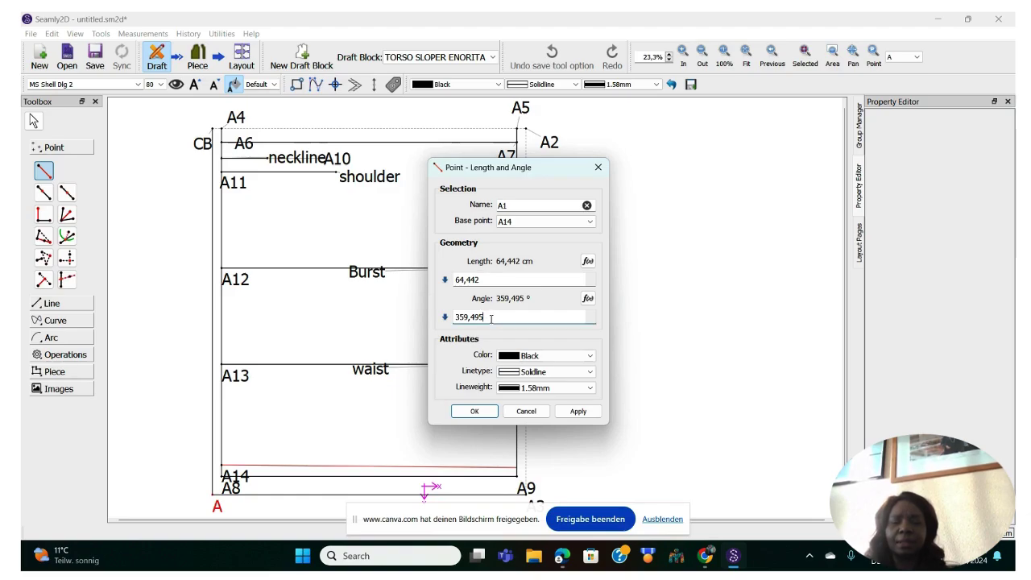
pyautogui.press('BackSpace')
pyautogui.press('BackSpace')
pyautogui.press('BackSpace')
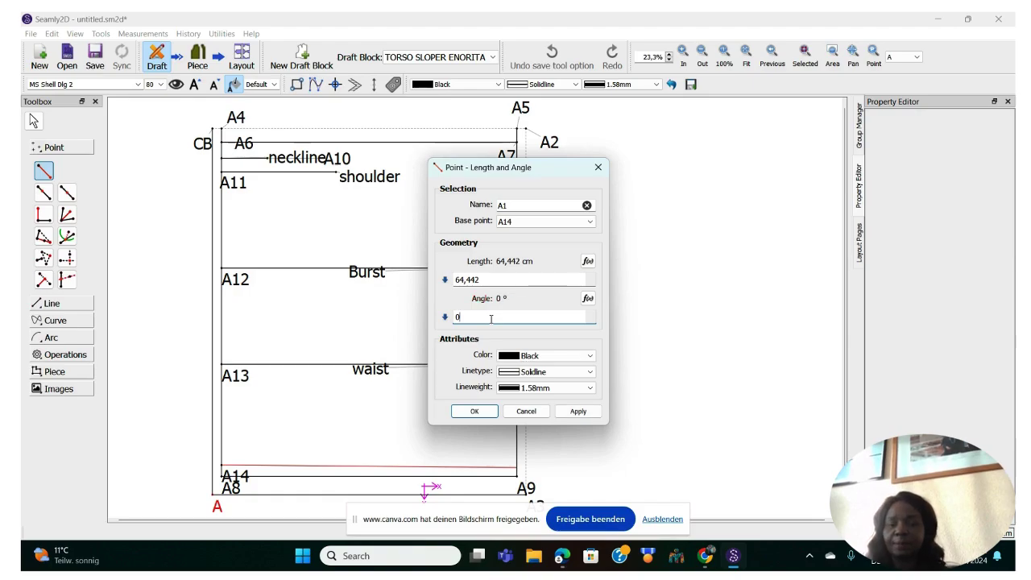
pyautogui.click(474, 411)
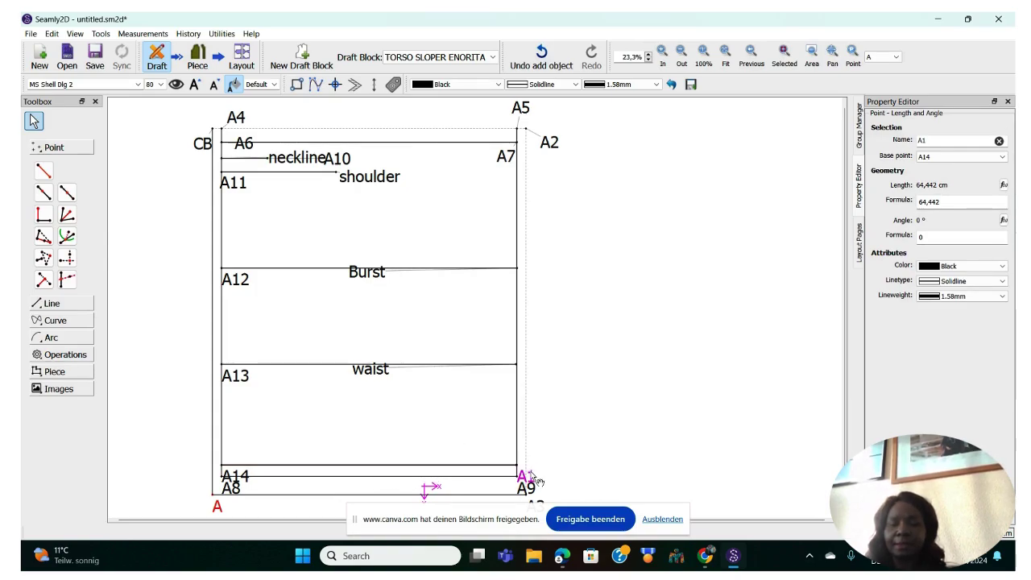
# Step: Move the A1 label up and outward, clear of the rectangle's lower right corner
pyautogui.moveTo(531, 483)
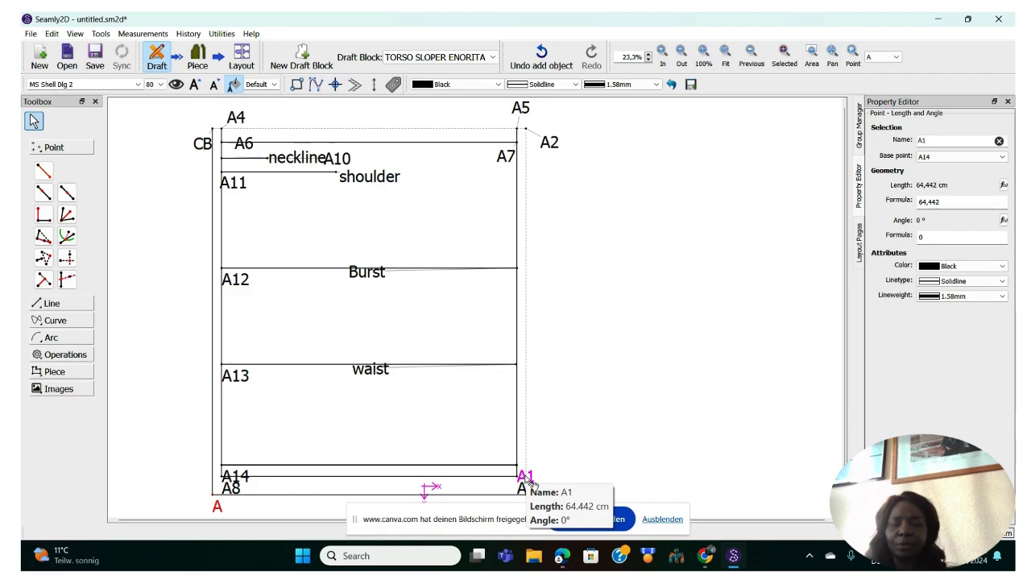
pyautogui.click(529, 481)
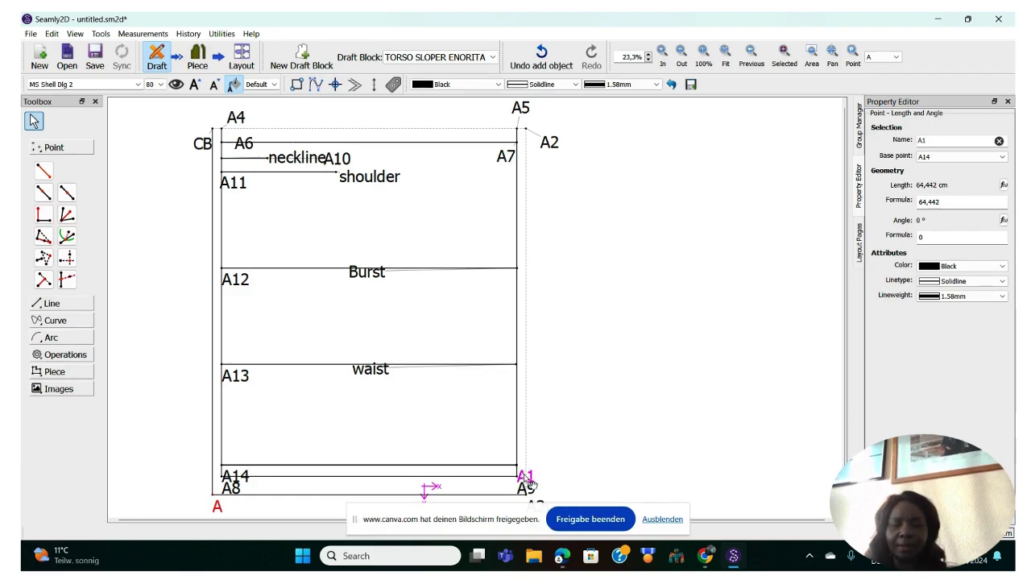
pyautogui.moveTo(530, 480); pyautogui.dragTo(547, 465)
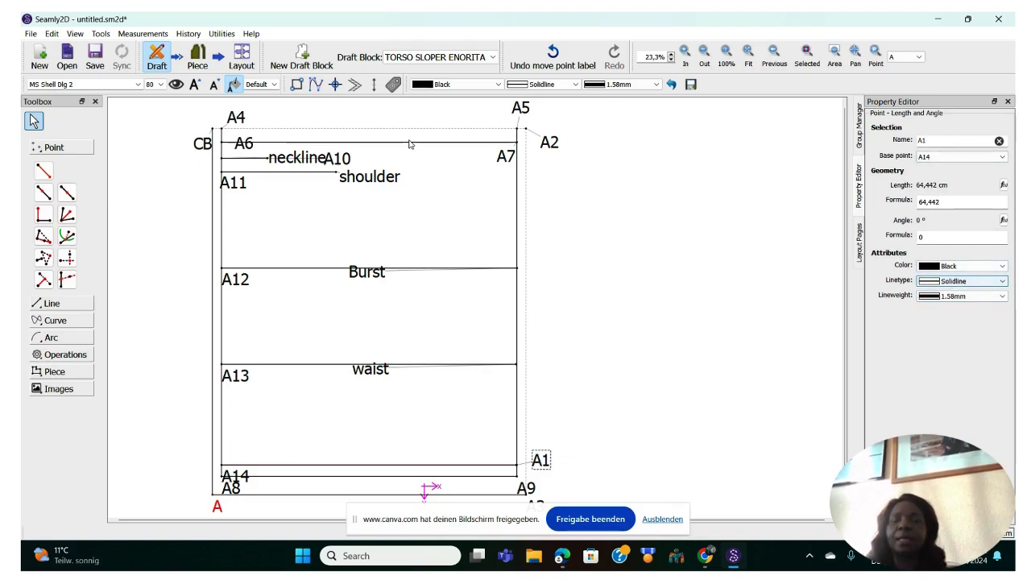
pyautogui.click(237, 88)
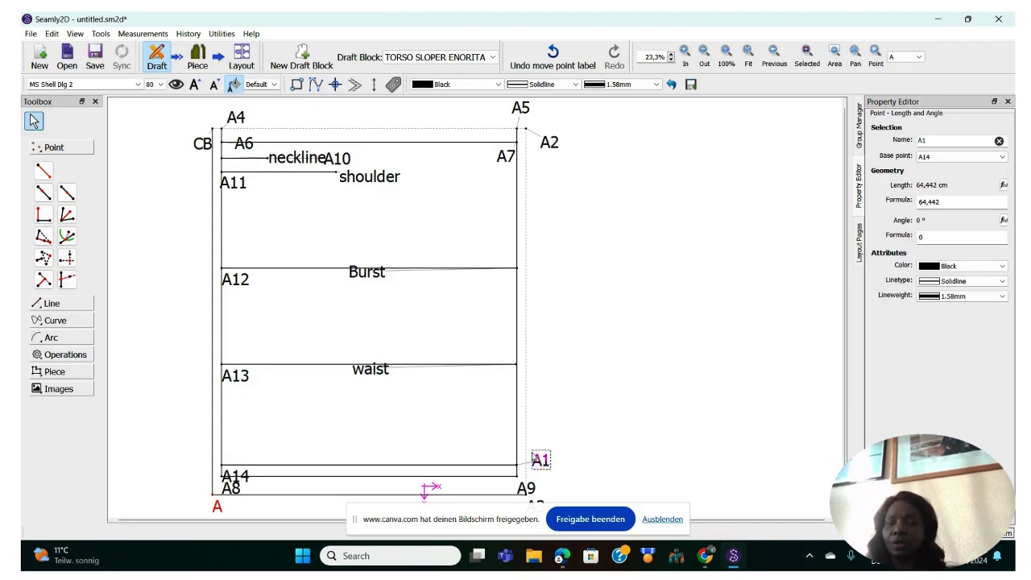
# Step: Rename point A1 as hip and move its label to the middle of the line drawn from A14
pyautogui.moveTo(539, 468)
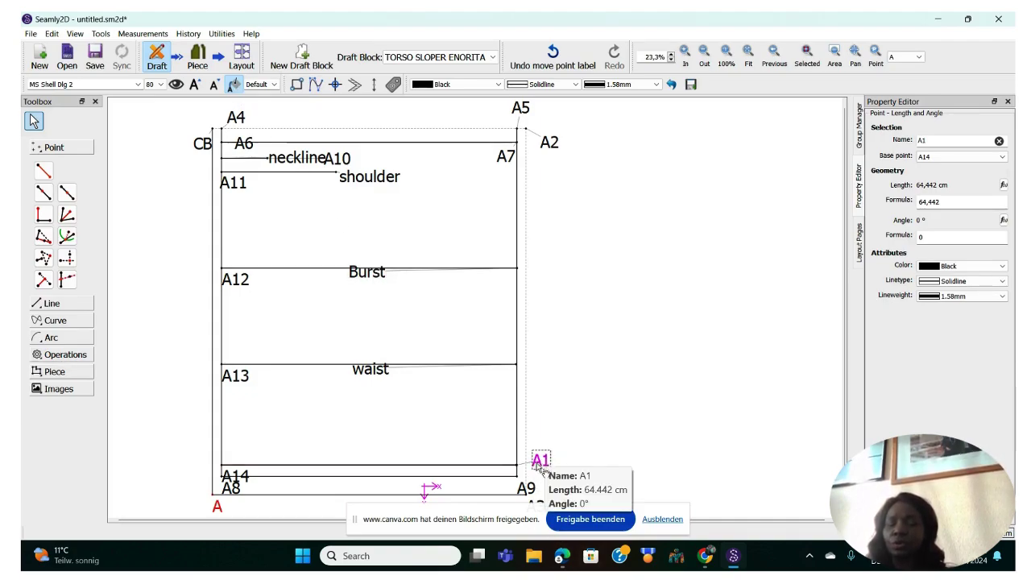
pyautogui.moveTo(241, 144)
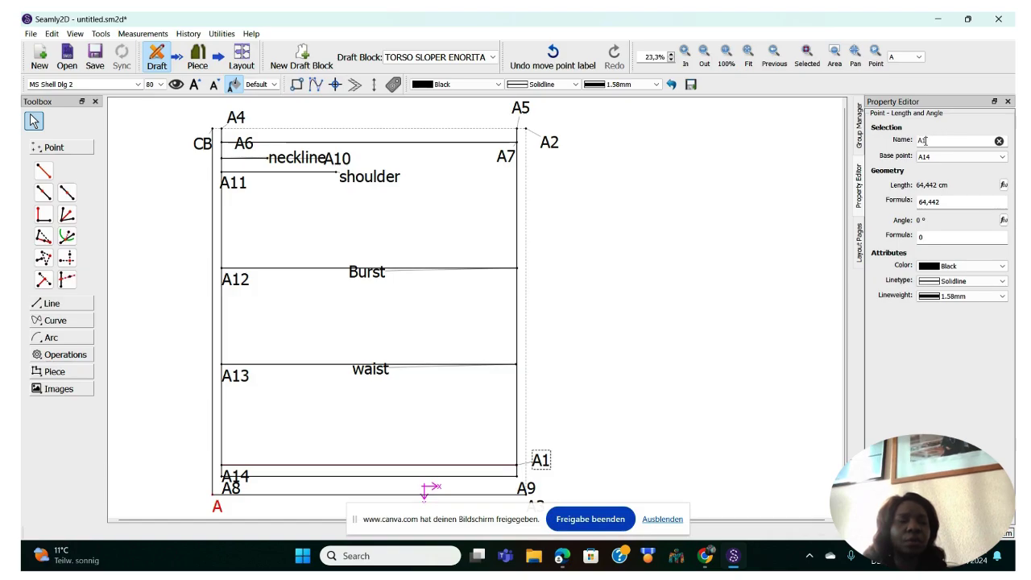
pyautogui.press('BackSpace')
pyautogui.press('BackSpace')
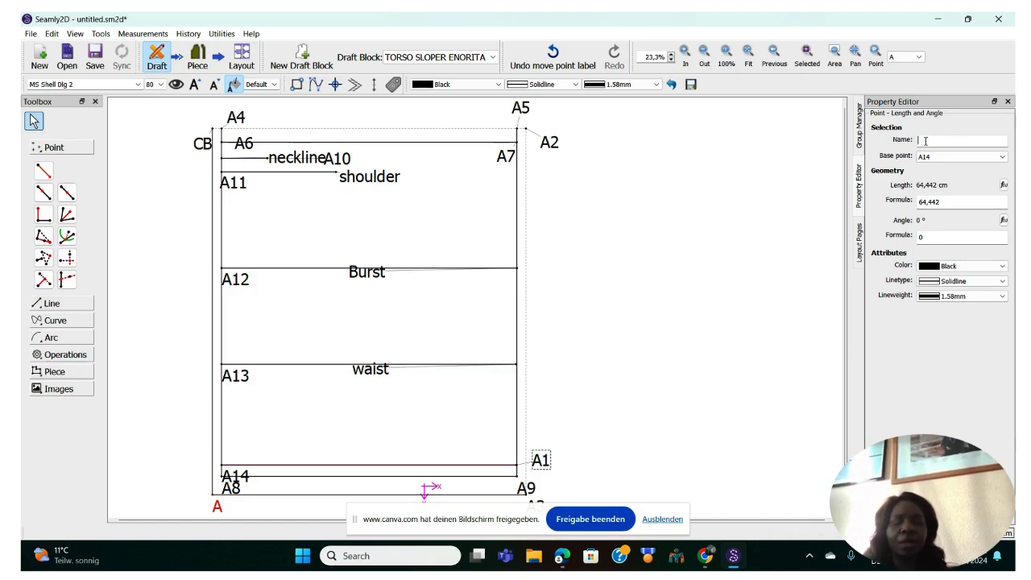
pyautogui.write('h')
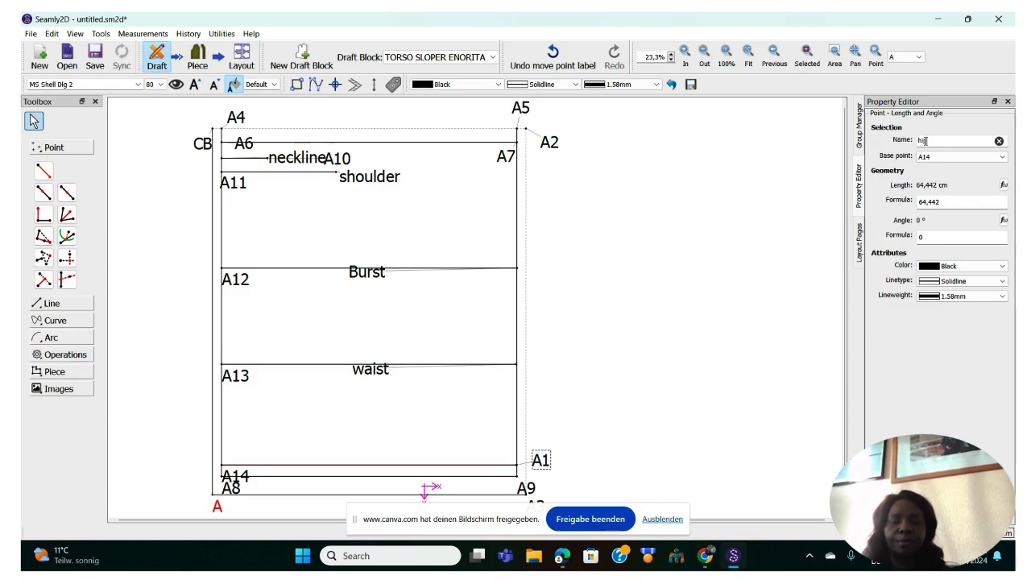
pyautogui.write('ip')
pyautogui.press('Return')
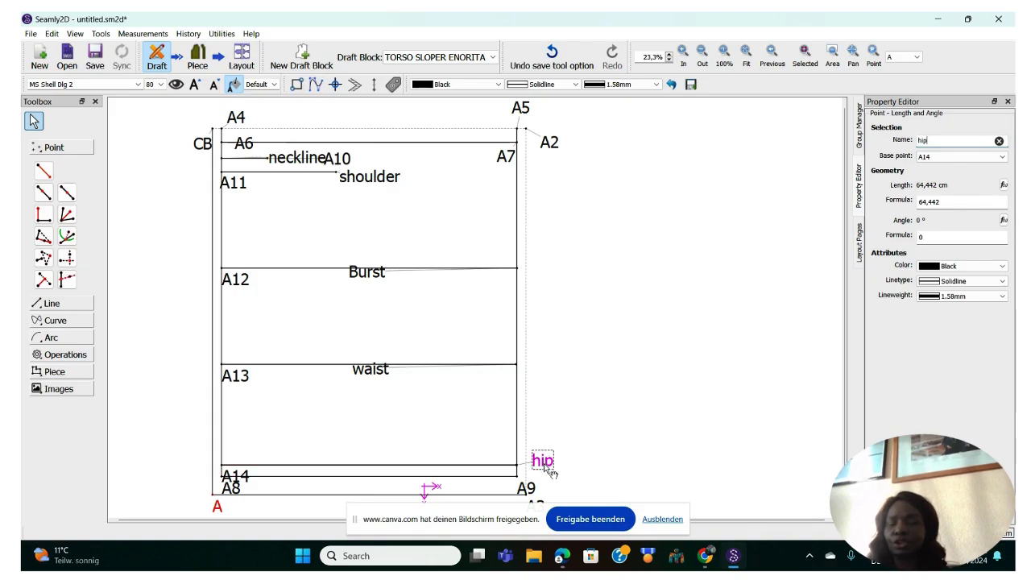
pyautogui.moveTo(548, 471); pyautogui.dragTo(382, 474)
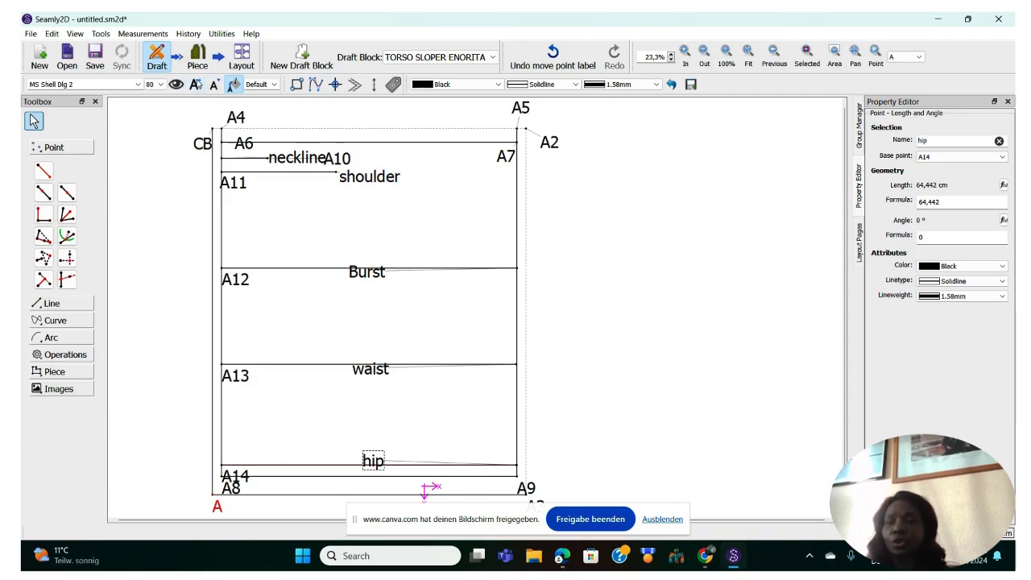
# Step: Reduce the point label font size to 48 for the whole draft
pyautogui.click(216, 84)
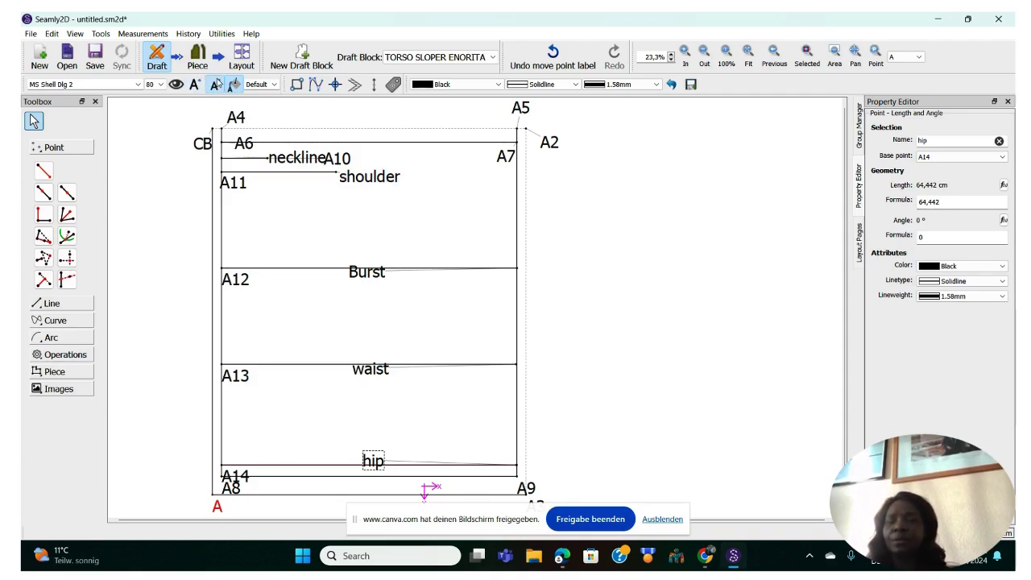
pyautogui.click(215, 84)
pyautogui.click(216, 84)
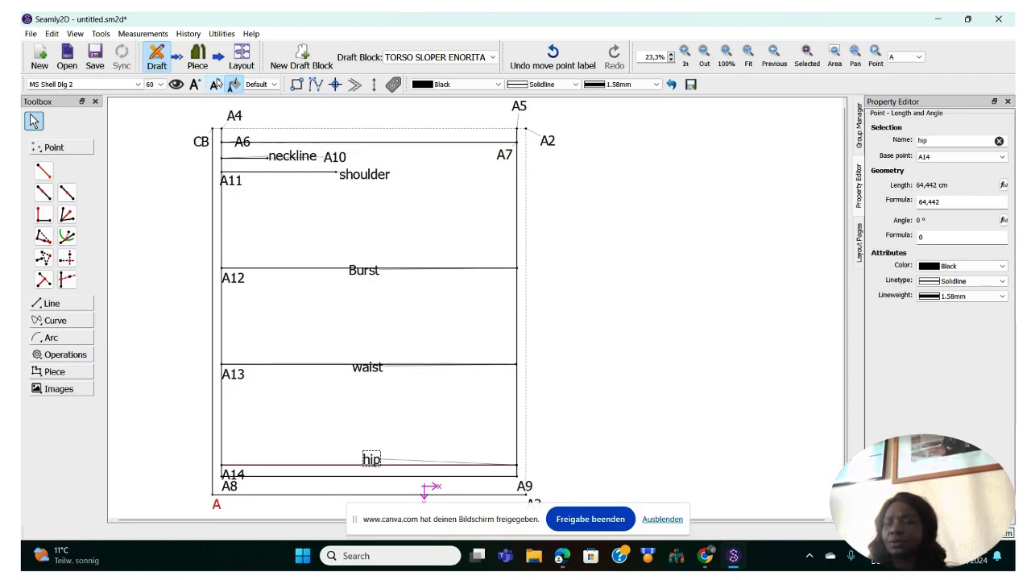
pyautogui.click(216, 83)
pyautogui.click(216, 84)
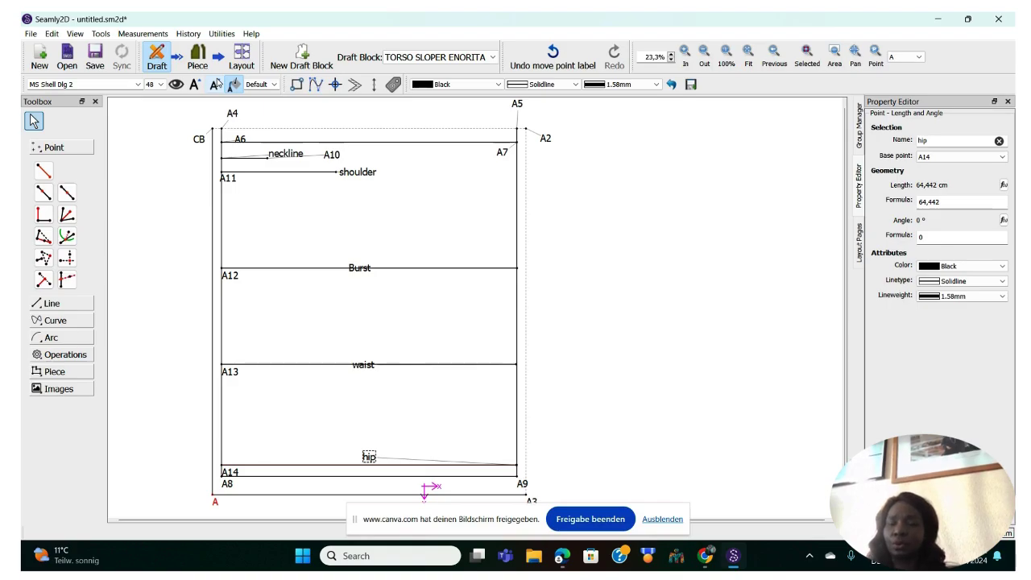
# Step: Rename the neckline point as NL
pyautogui.click(288, 161)
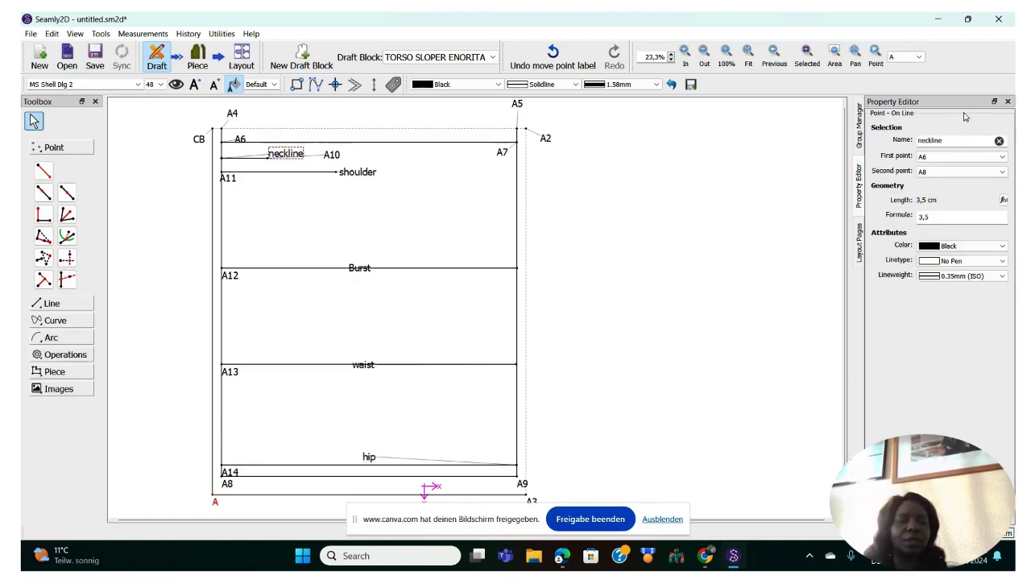
pyautogui.press('BackSpace')
pyautogui.press('BackSpace')
pyautogui.press('BackSpace')
pyautogui.write('NL')
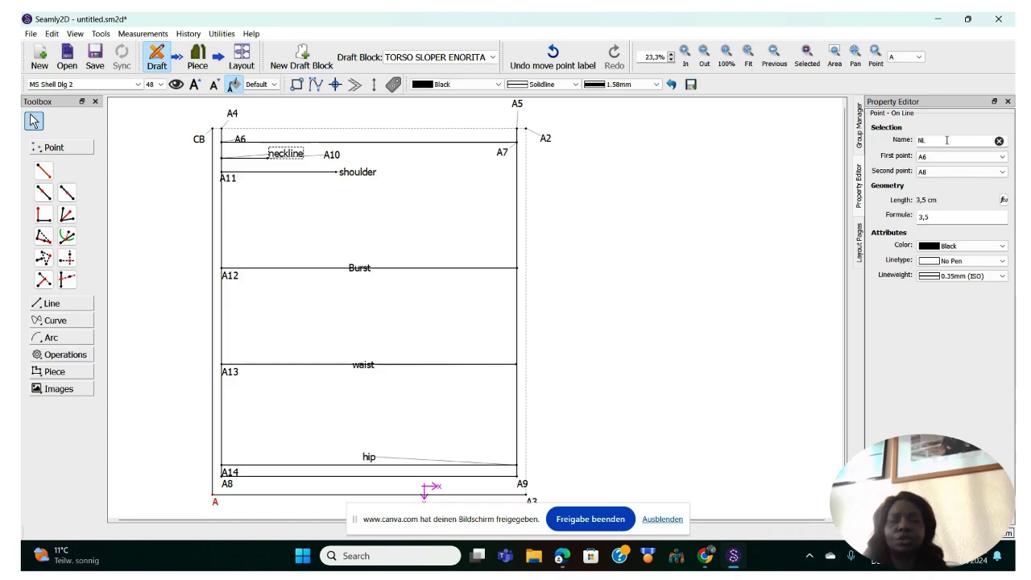
pyautogui.press('Return')
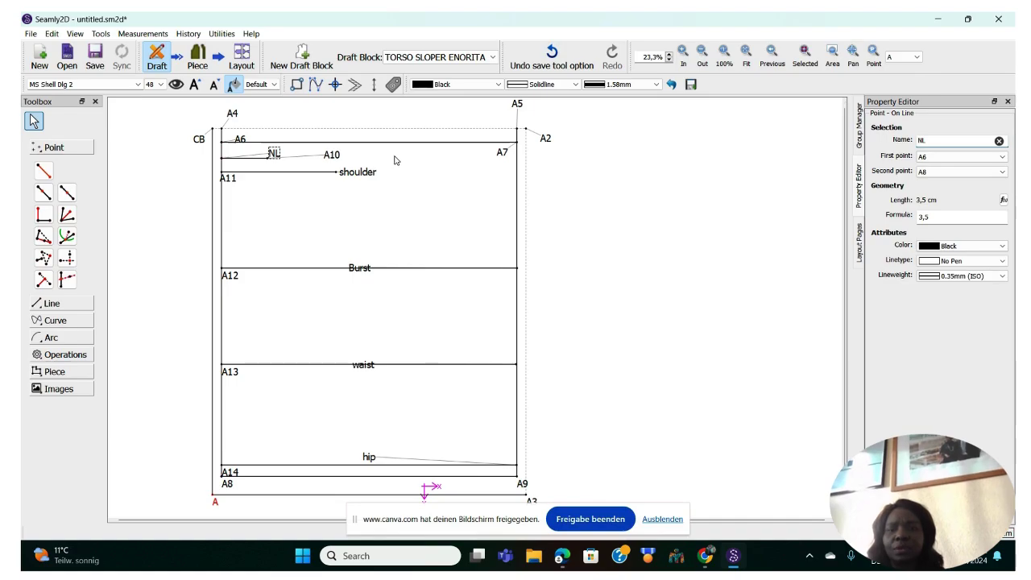
# Step: Rename the shoulder point as SH
pyautogui.click(360, 179)
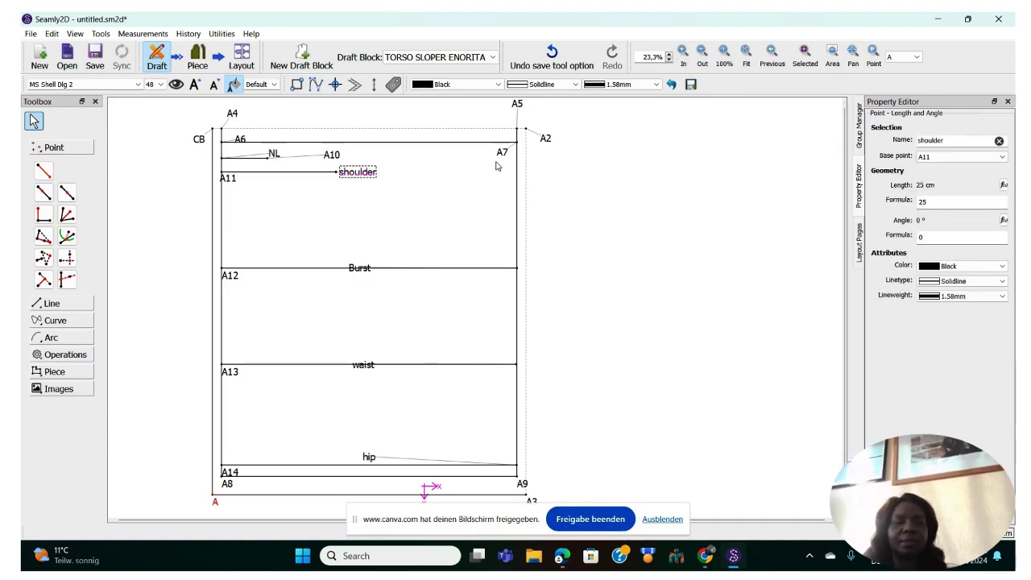
pyautogui.press('BackSpace')
pyautogui.press('BackSpace')
pyautogui.press('BackSpace')
pyautogui.press('BackSpace')
pyautogui.press('BackSpace')
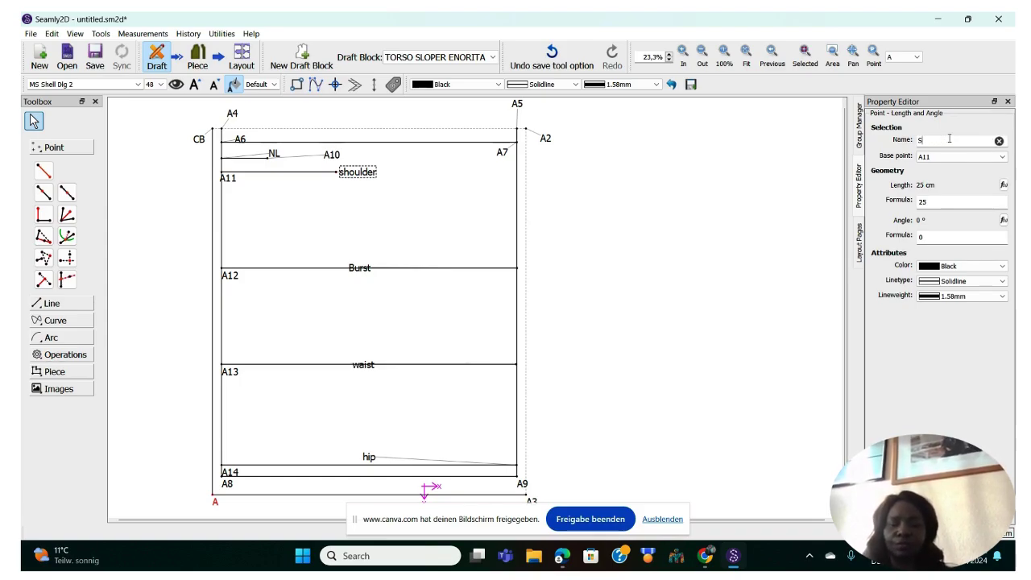
pyautogui.press('Return')
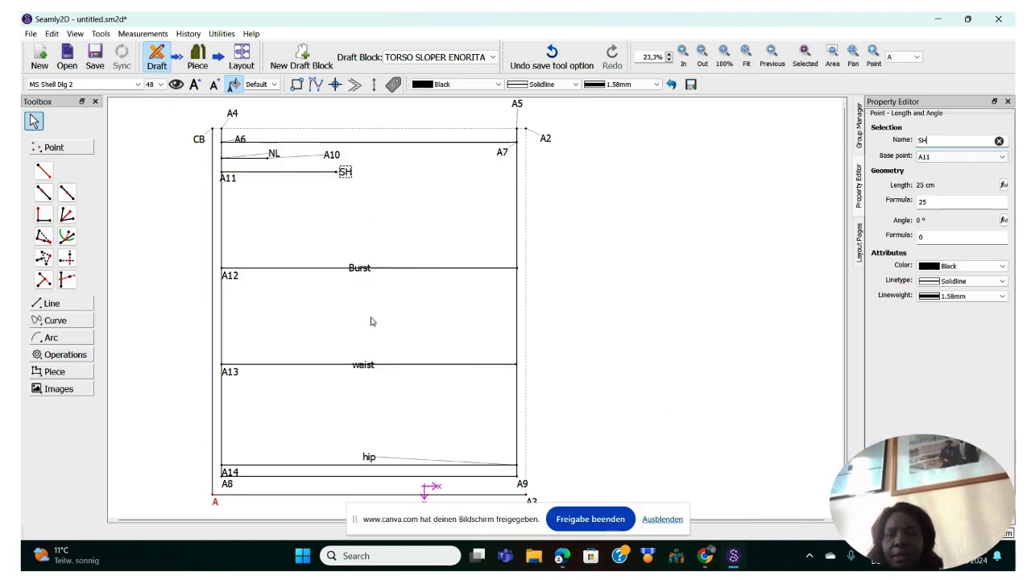
# Step: Rename the Burst point on the line from A12 as BL
pyautogui.click(363, 270)
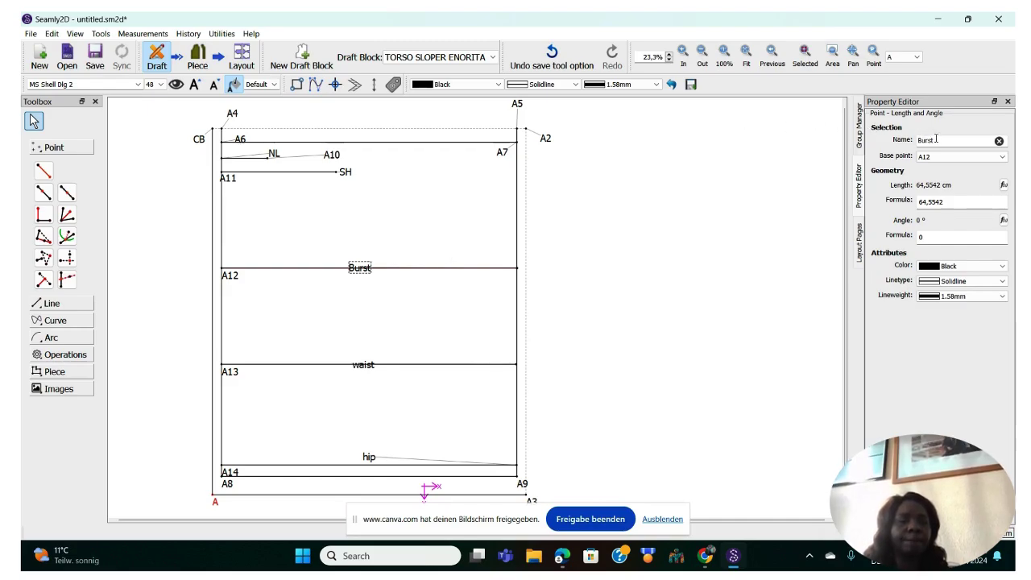
pyautogui.press('BackSpace')
pyautogui.write('B')
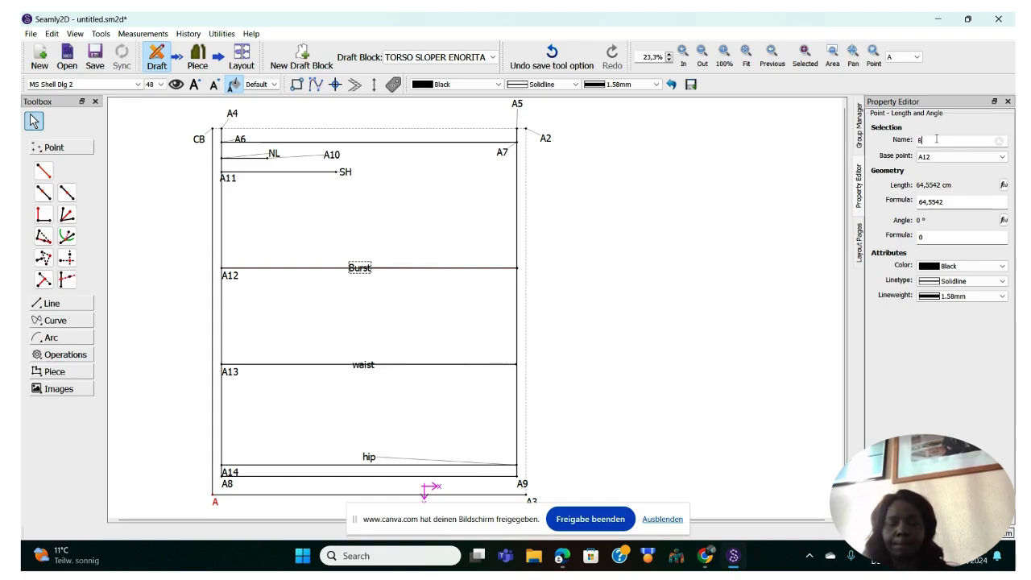
pyautogui.write('L')
pyautogui.press('Return')
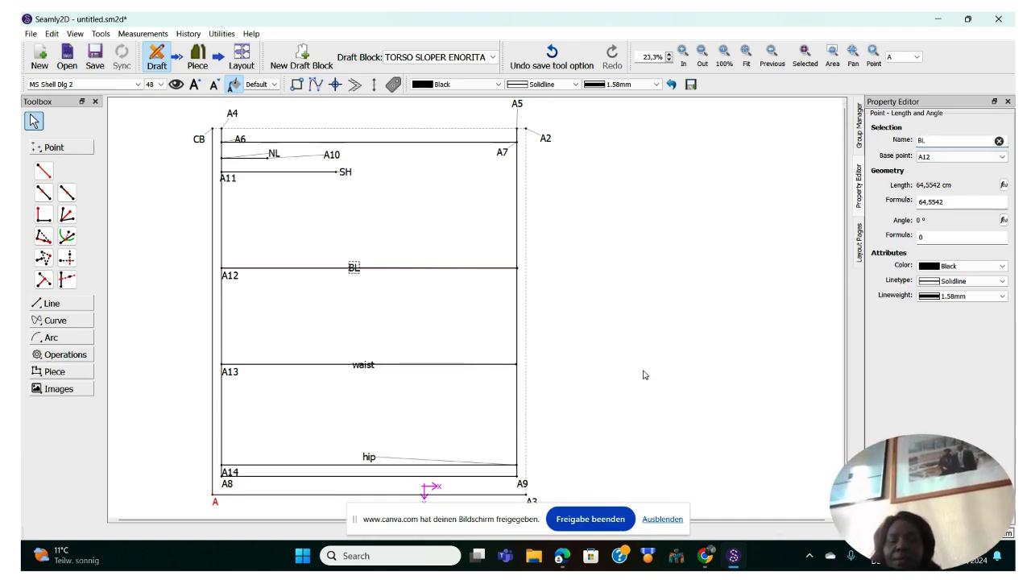
# Step: Rename the waist point on the line from A13 as WL
pyautogui.click(363, 366)
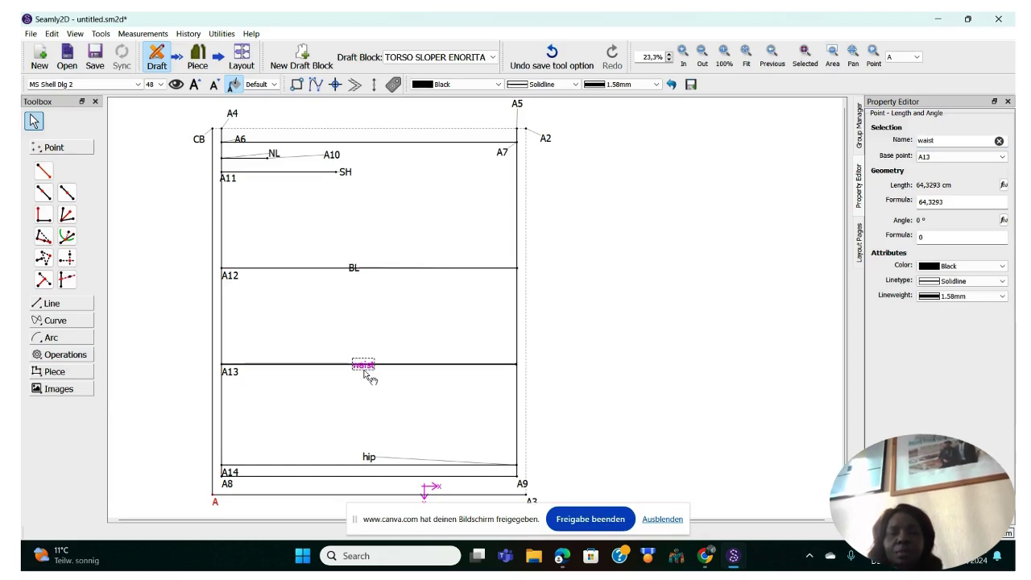
pyautogui.click(935, 139)
pyautogui.press('BackSpace')
pyautogui.press('BackSpace')
pyautogui.press('BackSpace')
pyautogui.press('BackSpace')
pyautogui.press('BackSpace')
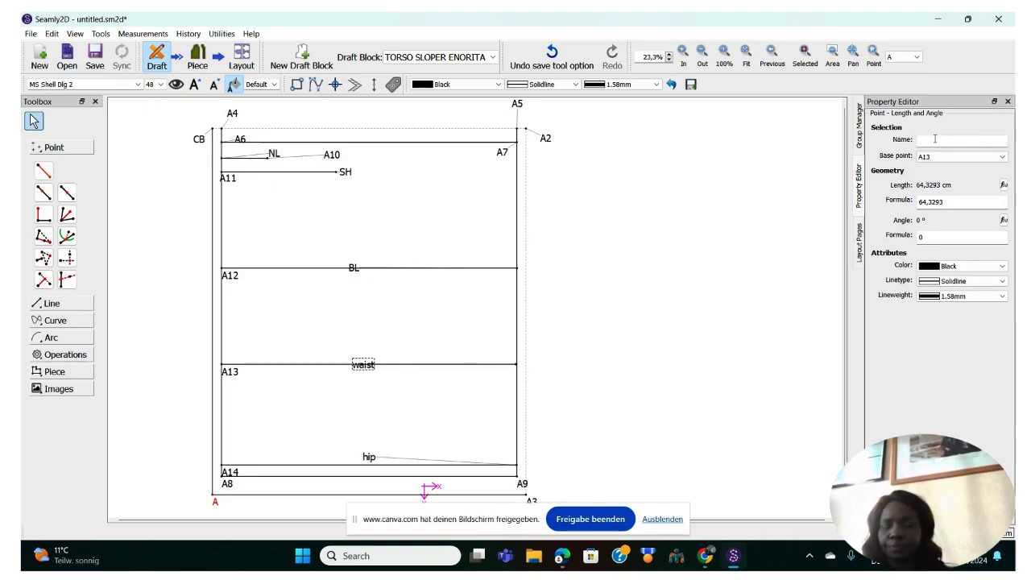
pyautogui.write('WL')
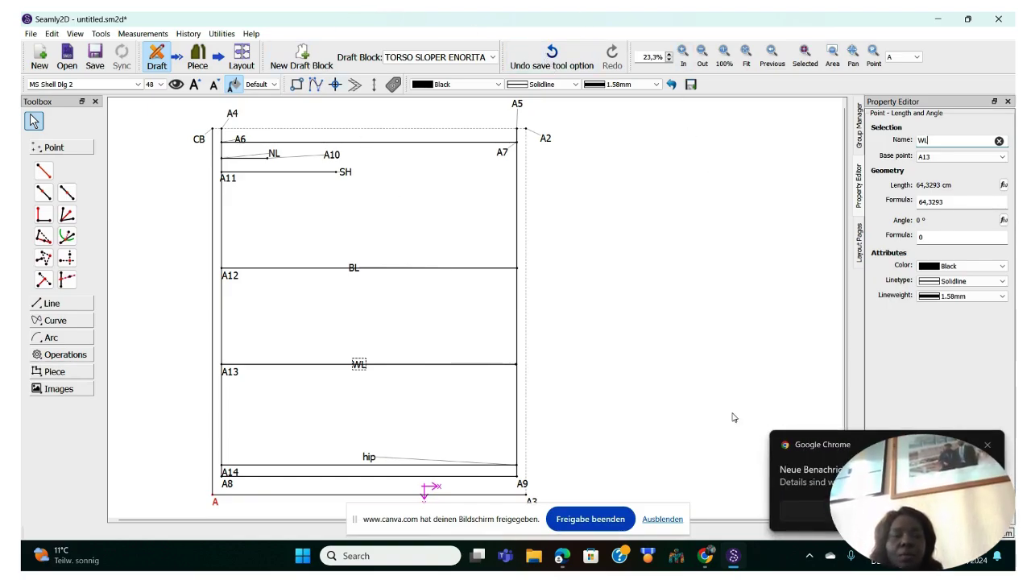
# Step: Dismiss the Google Chrome notification covering part of the drawing window
pyautogui.click(987, 447)
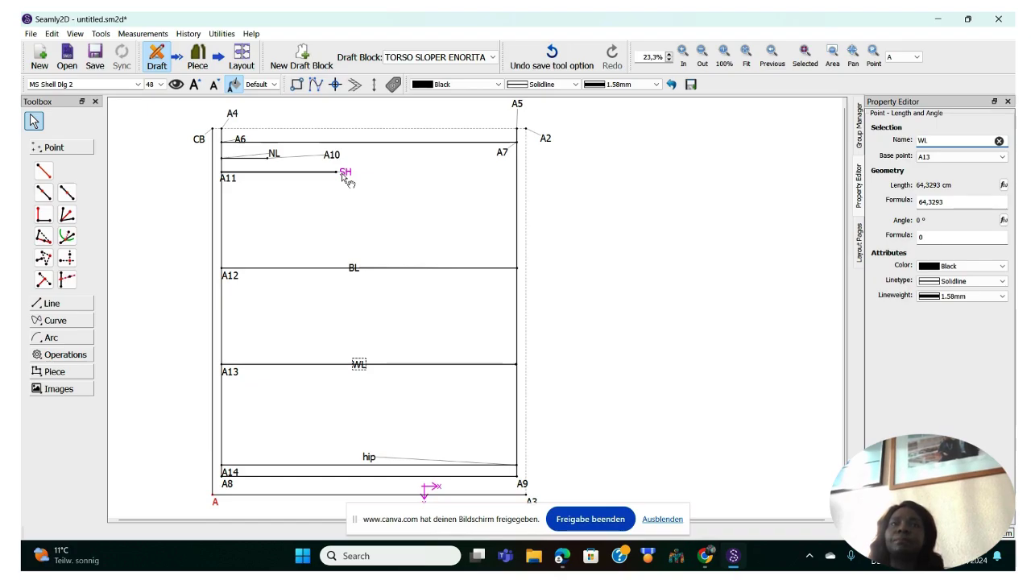
pyautogui.moveTo(345, 177)
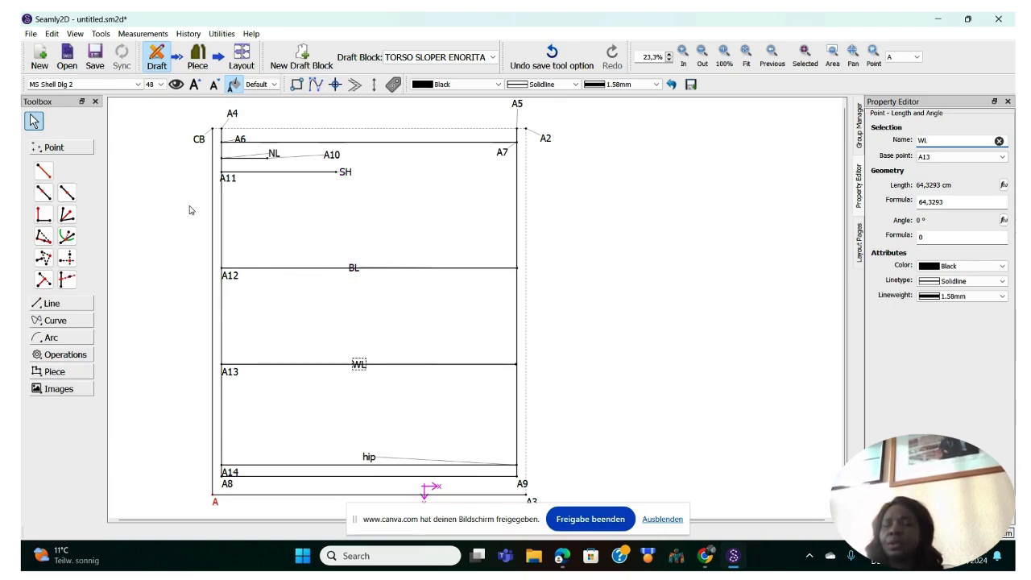
# Step: Add a midpoint between A11 and A12 on the centre back line, using the formula CurrentLength/2
pyautogui.click(68, 197)
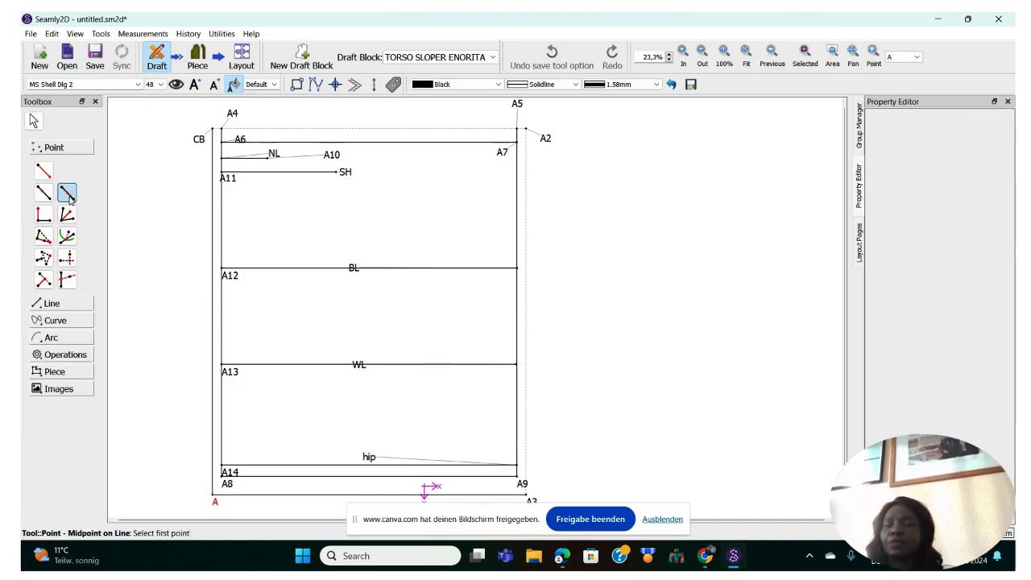
pyautogui.click(223, 174)
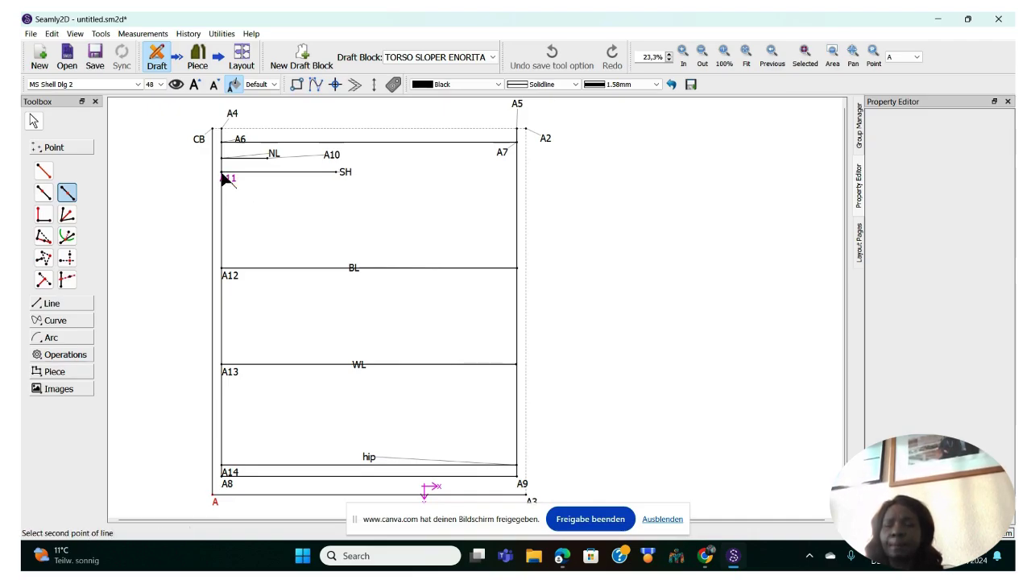
pyautogui.click(227, 277)
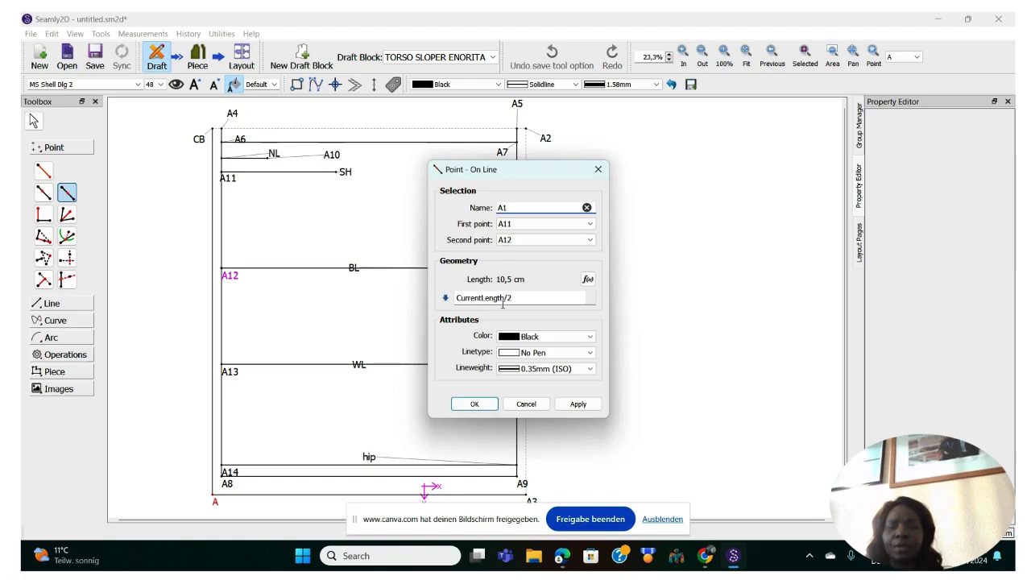
pyautogui.click(474, 404)
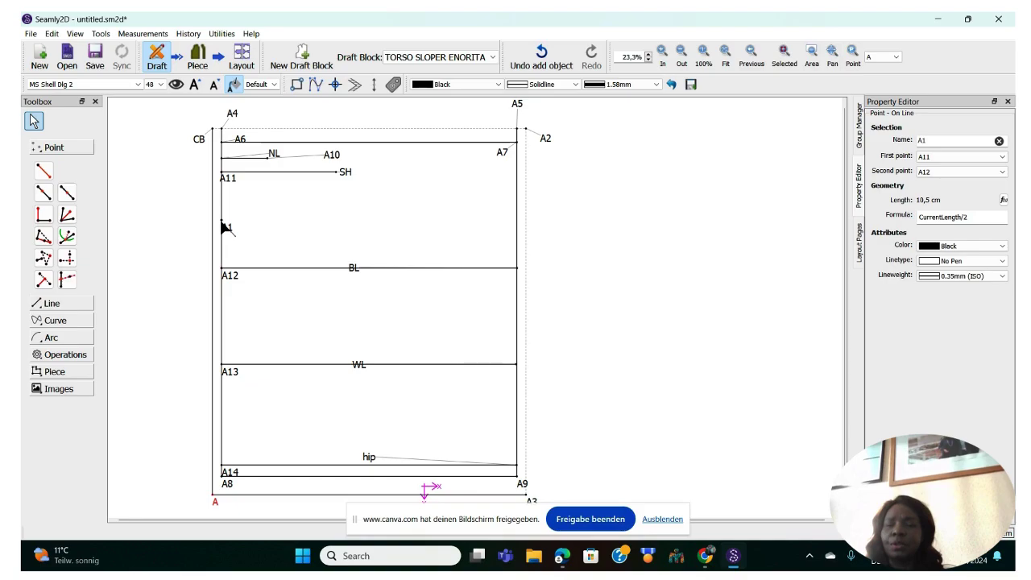
# Step: Draw a horizontal solid line about 25.7 cm long from A1 at an angle of 0°
pyautogui.click(45, 171)
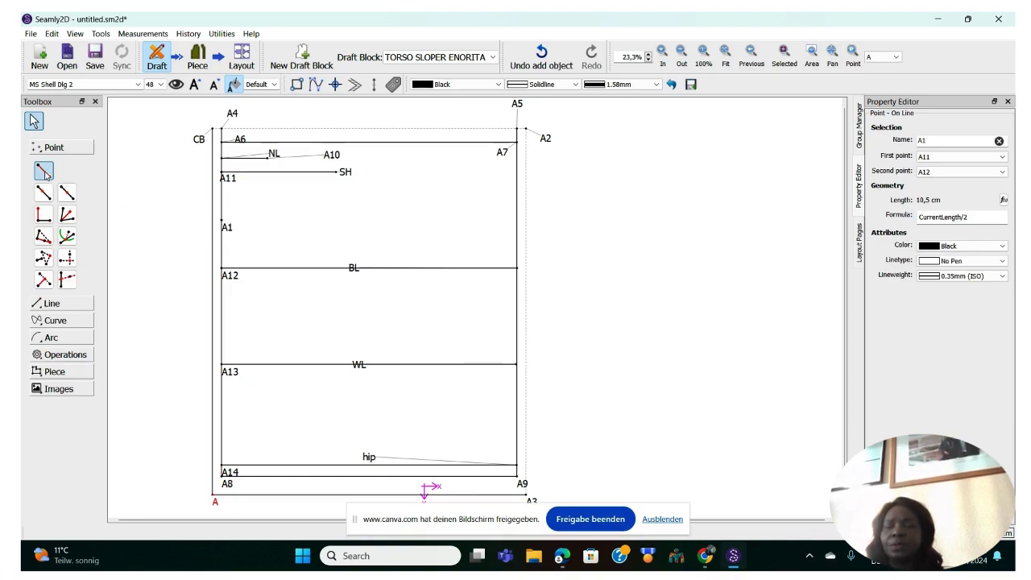
pyautogui.click(222, 221)
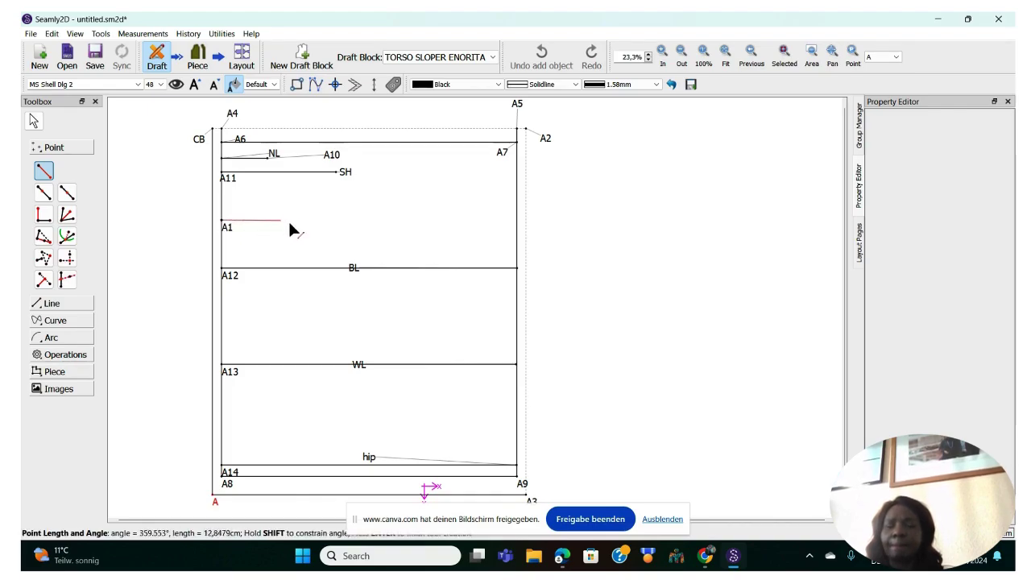
pyautogui.click(340, 223)
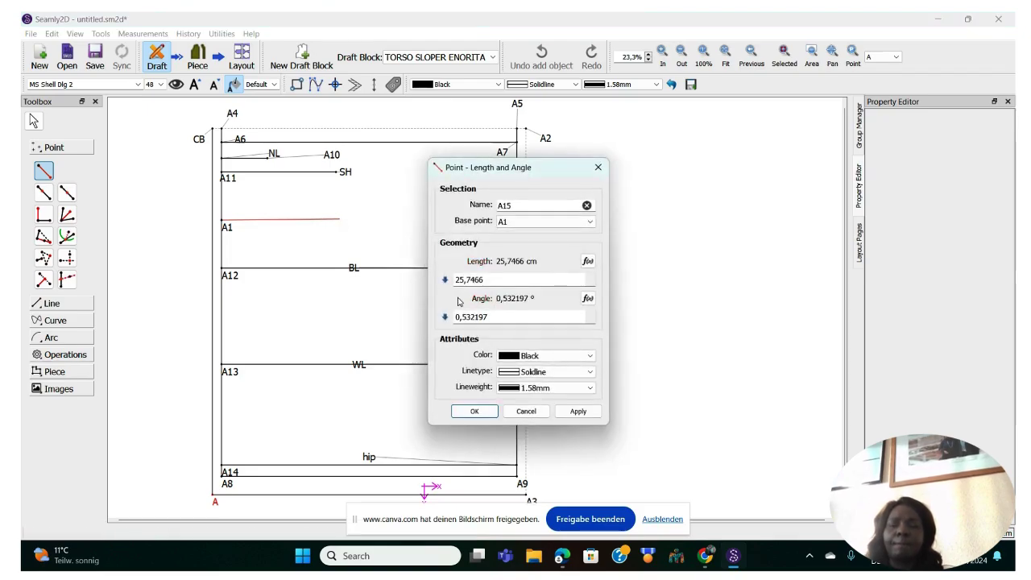
pyautogui.click(489, 317)
pyautogui.press('BackSpace')
pyautogui.press('BackSpace')
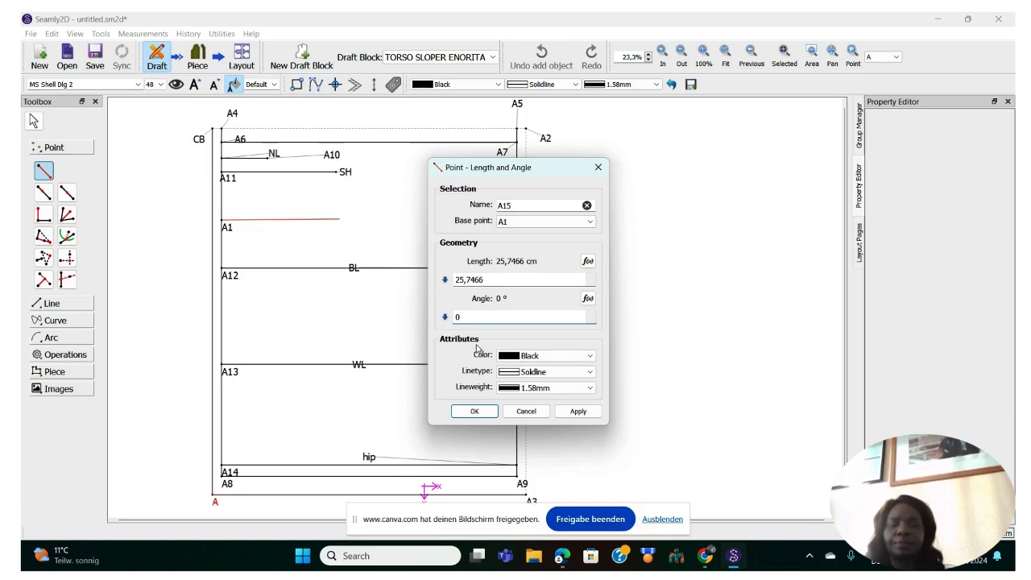
pyautogui.click(476, 411)
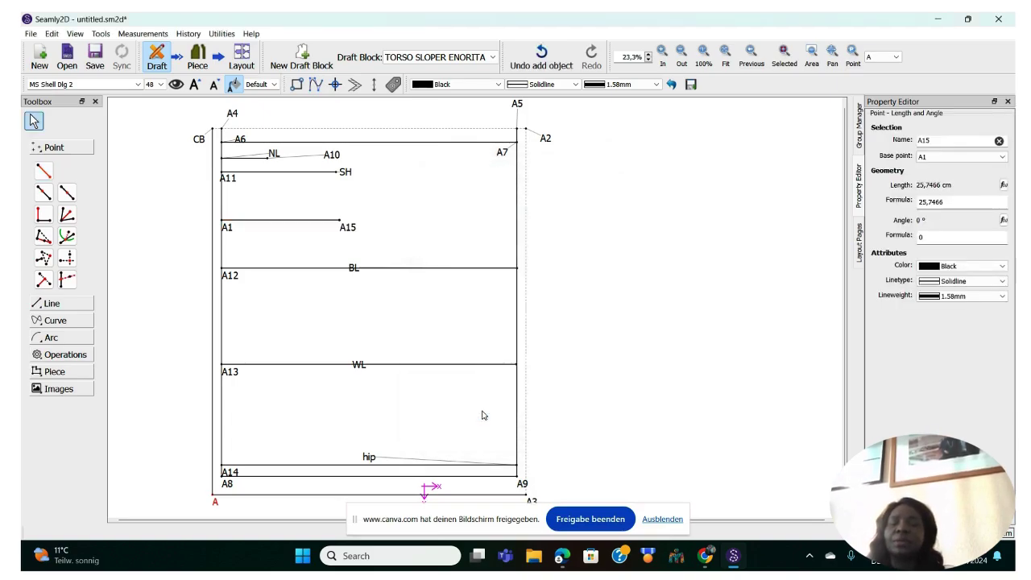
# Step: Rename the end point of the line from A1 as BACKC
pyautogui.click(349, 229)
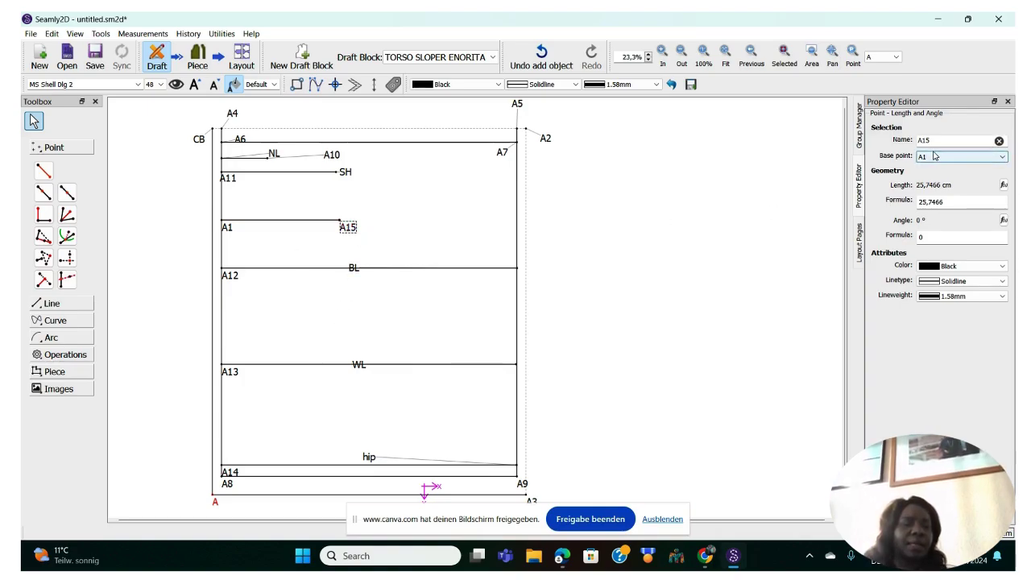
pyautogui.press('BackSpace')
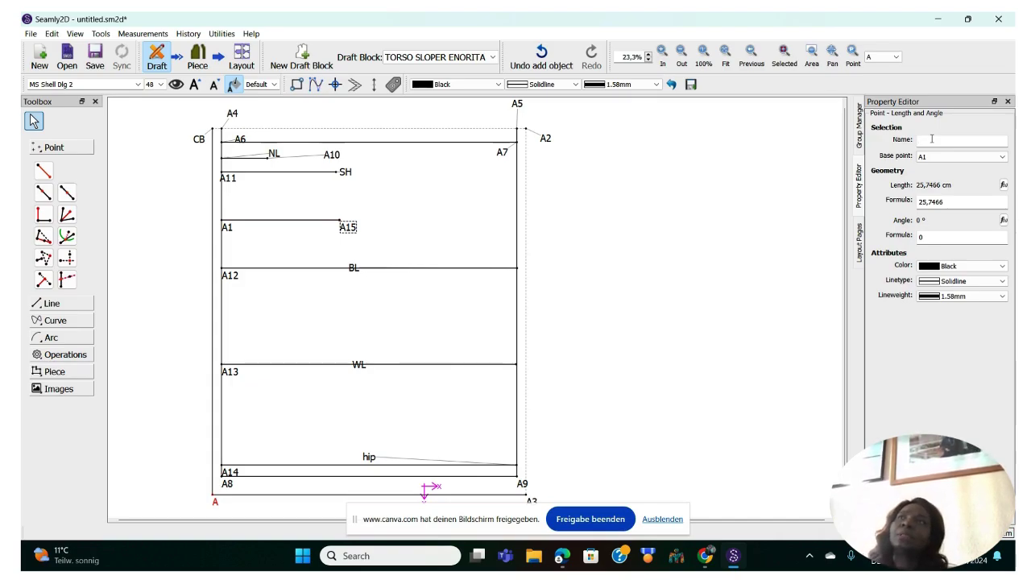
pyautogui.write('BAC')
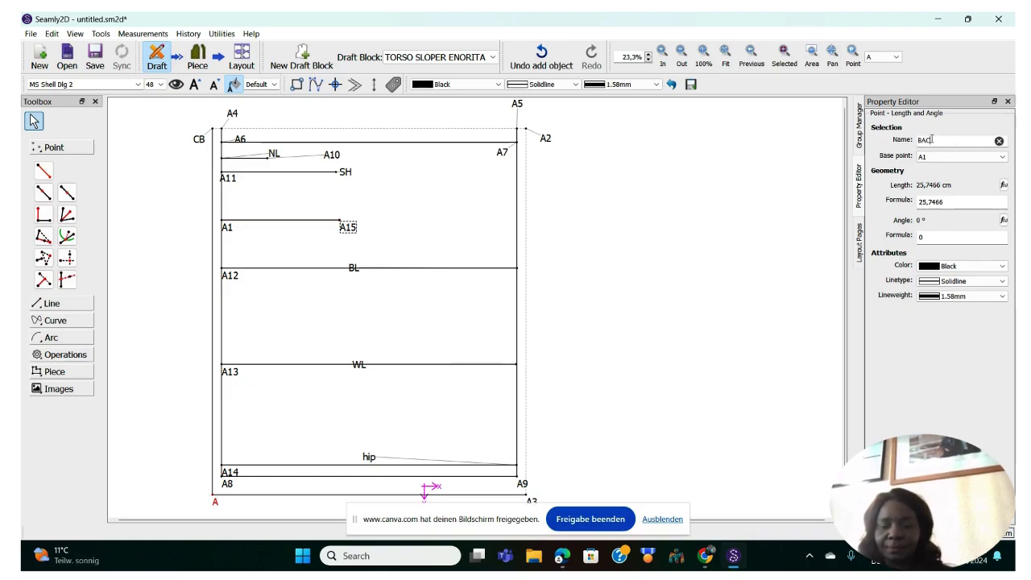
pyautogui.write('KC')
pyautogui.press('Return')
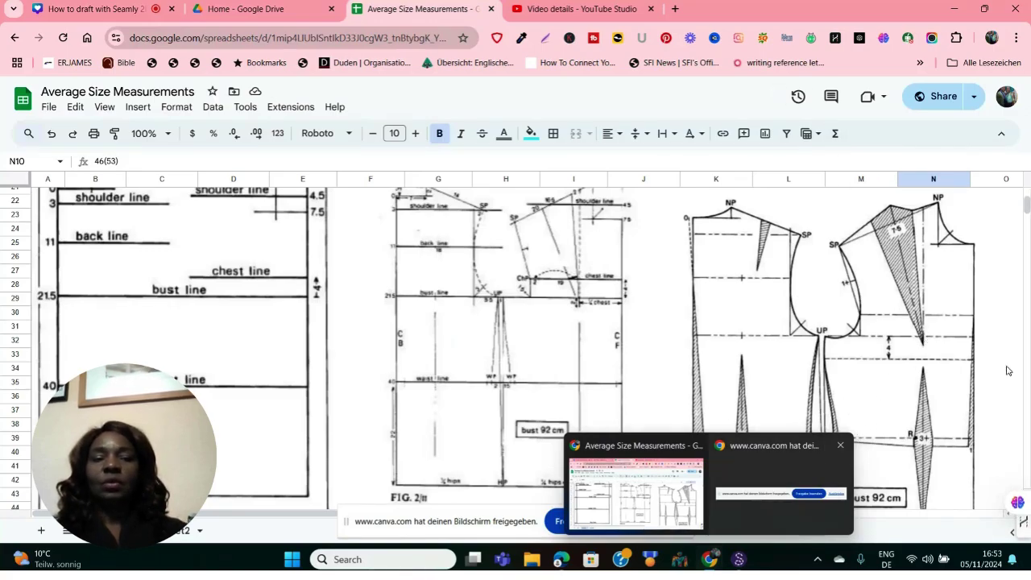
pyautogui.moveTo(841, 450)
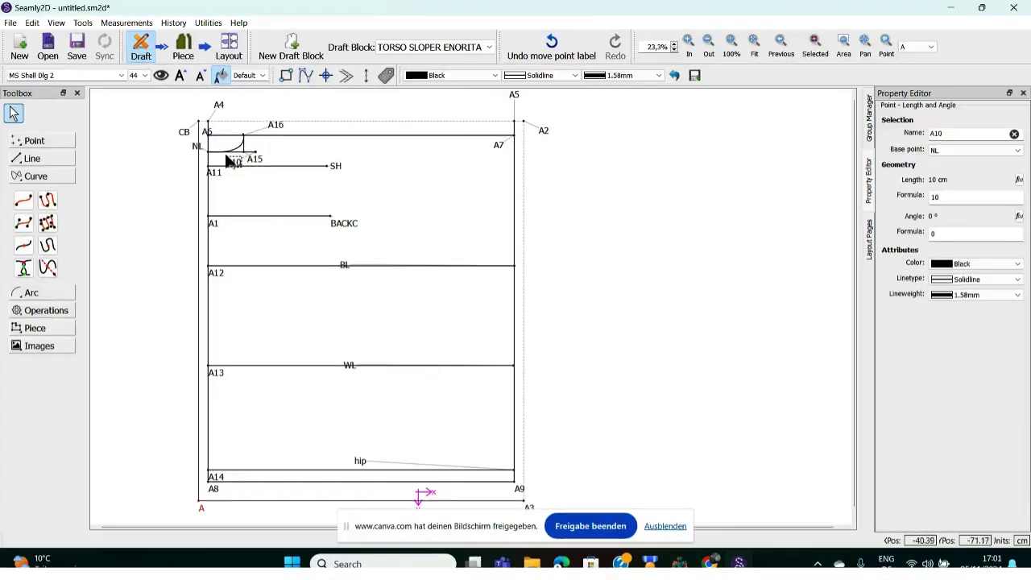
pyautogui.moveTo(237, 161); pyautogui.dragTo(240, 161)
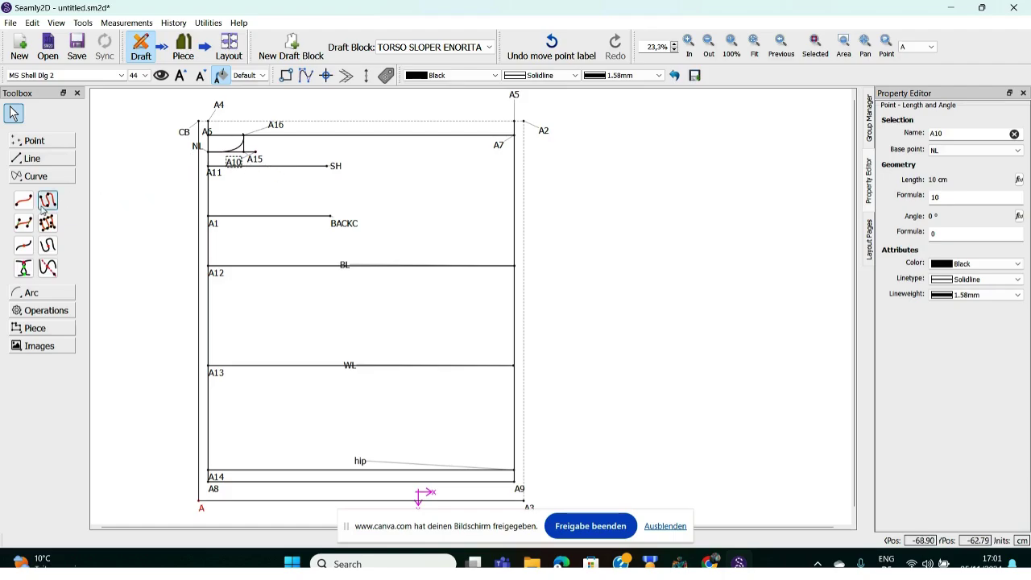
# Step: Draw the sloping shoulder line from A16 down to the shoulder guide line, 15 cm long at an angle of about 335.2°
pyautogui.click(32, 140)
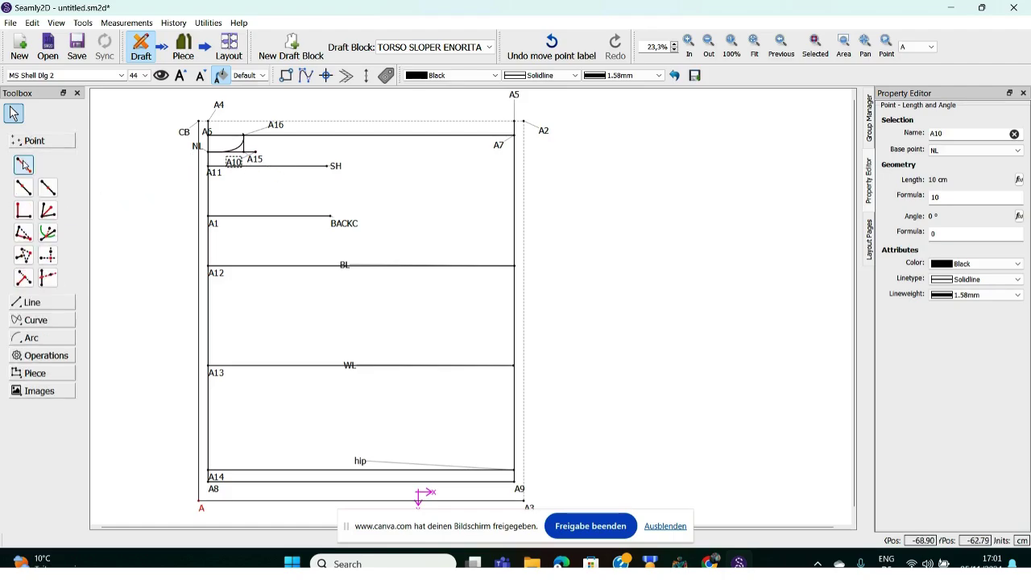
pyautogui.click(23, 166)
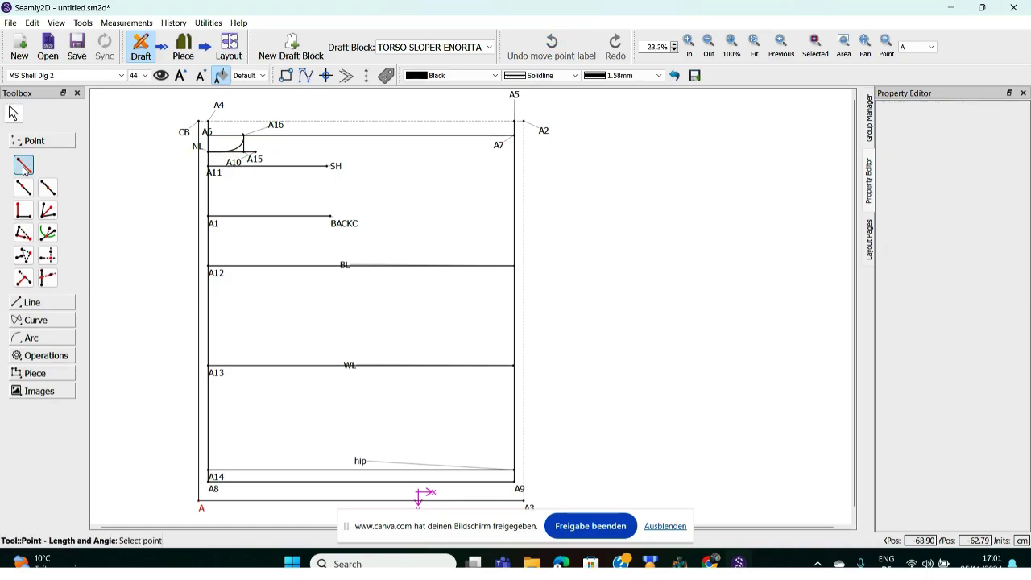
pyautogui.click(247, 142)
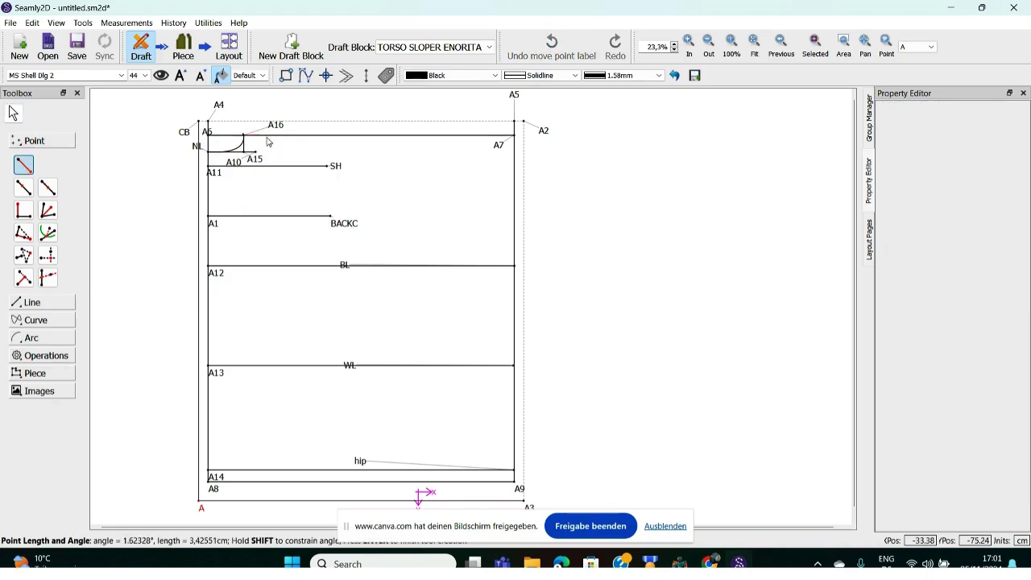
pyautogui.click(329, 175)
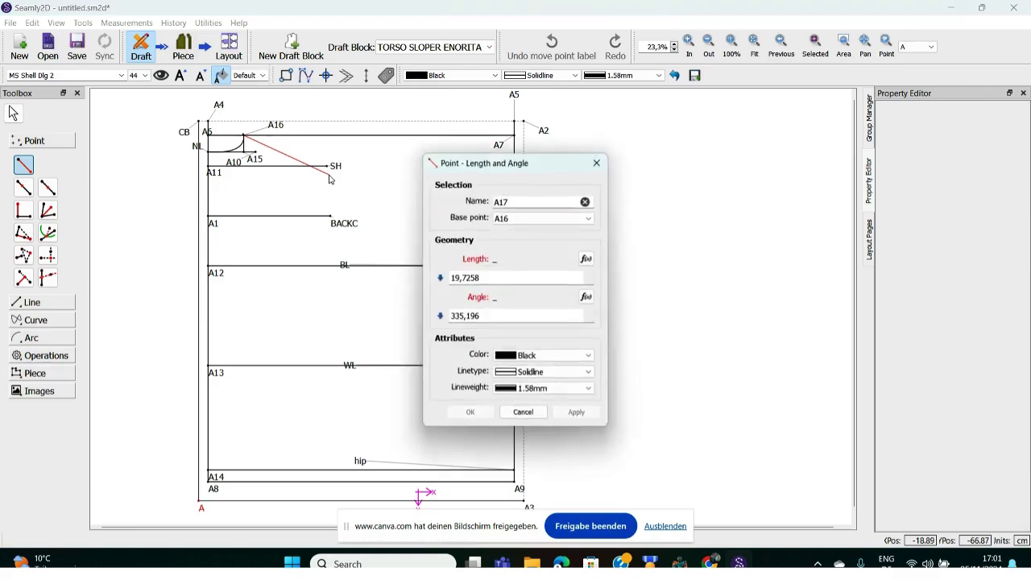
pyautogui.click(481, 278)
pyautogui.press('BackSpace')
pyautogui.press('BackSpace')
pyautogui.press('BackSpace')
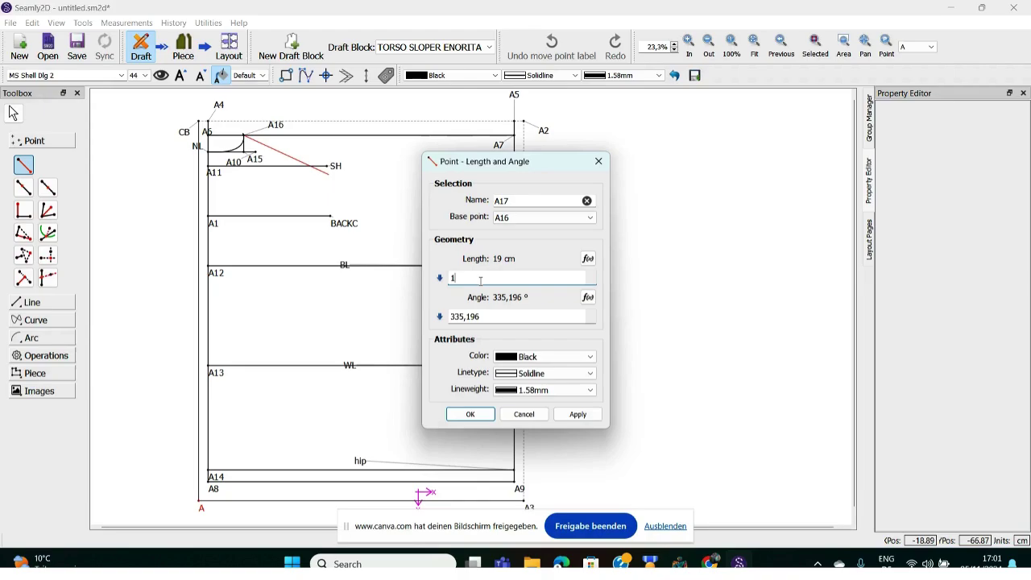
pyautogui.write('5')
pyautogui.click(480, 318)
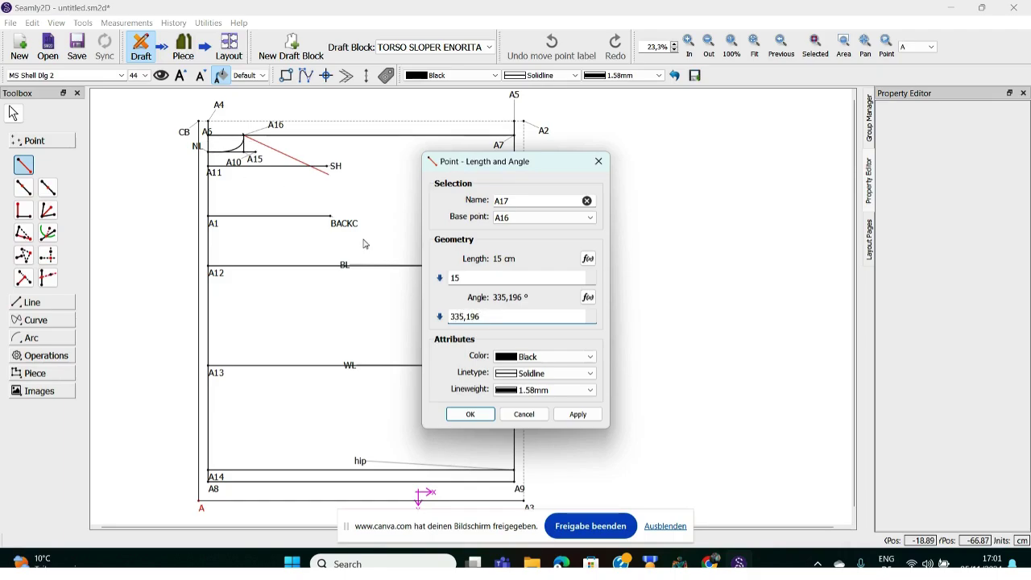
pyautogui.click(473, 417)
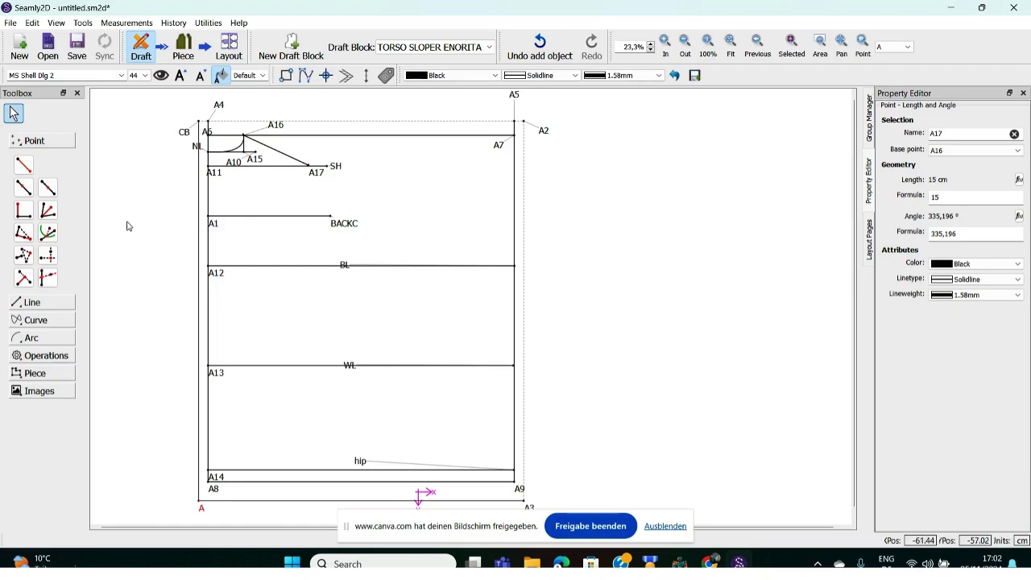
# Step: Add a point on the line from A1 to BACKC, 22,5 cm from A1
pyautogui.click(24, 187)
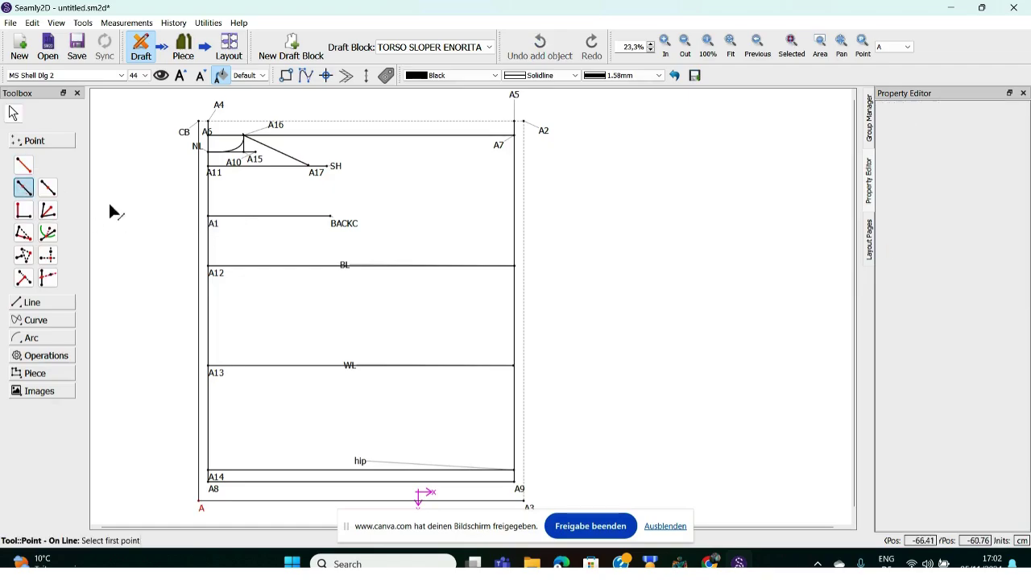
pyautogui.click(209, 219)
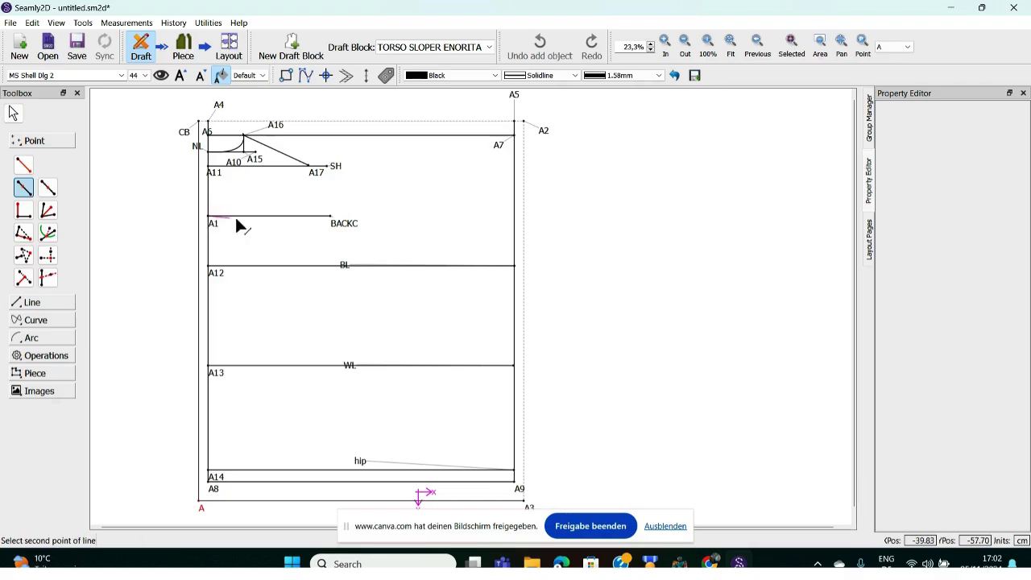
pyautogui.click(345, 227)
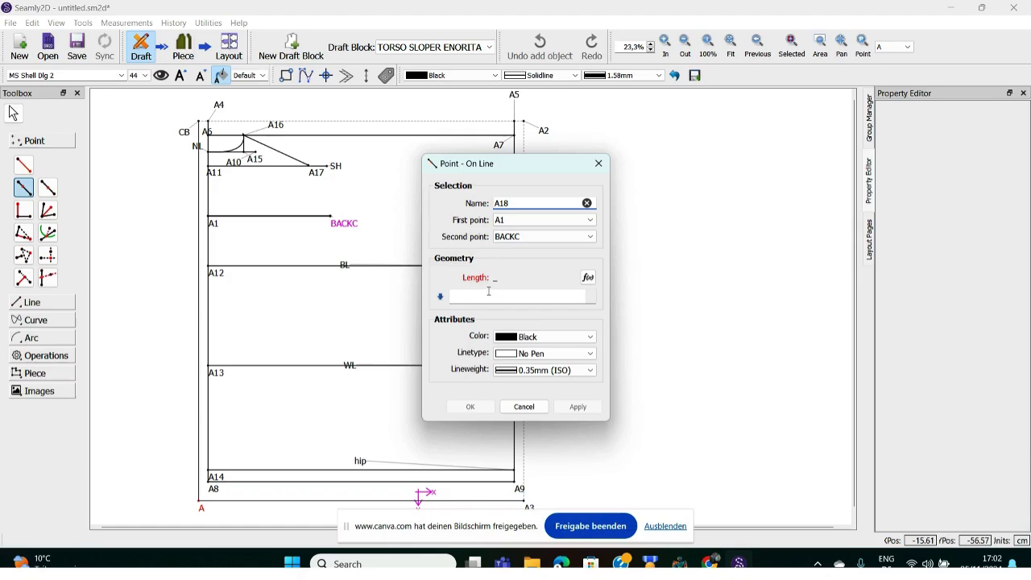
pyautogui.write('22,5')
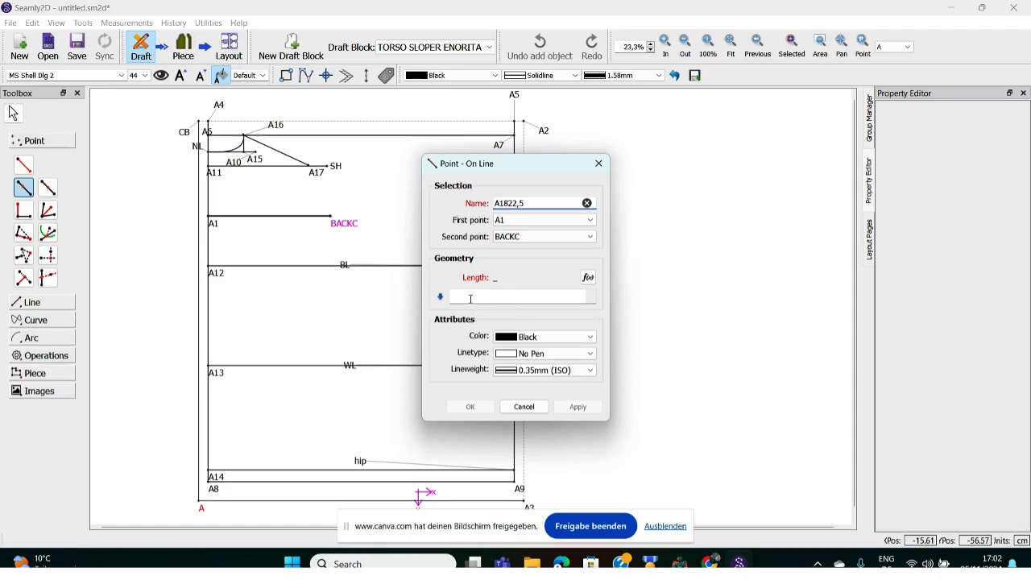
pyautogui.click(470, 298)
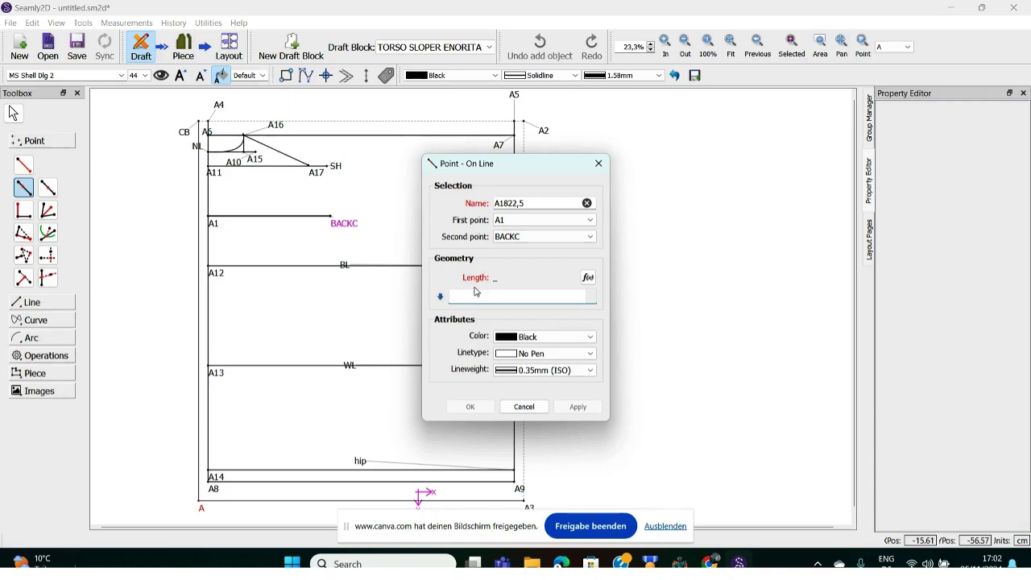
pyautogui.click(527, 203)
pyautogui.press('BackSpace')
pyautogui.press('BackSpace')
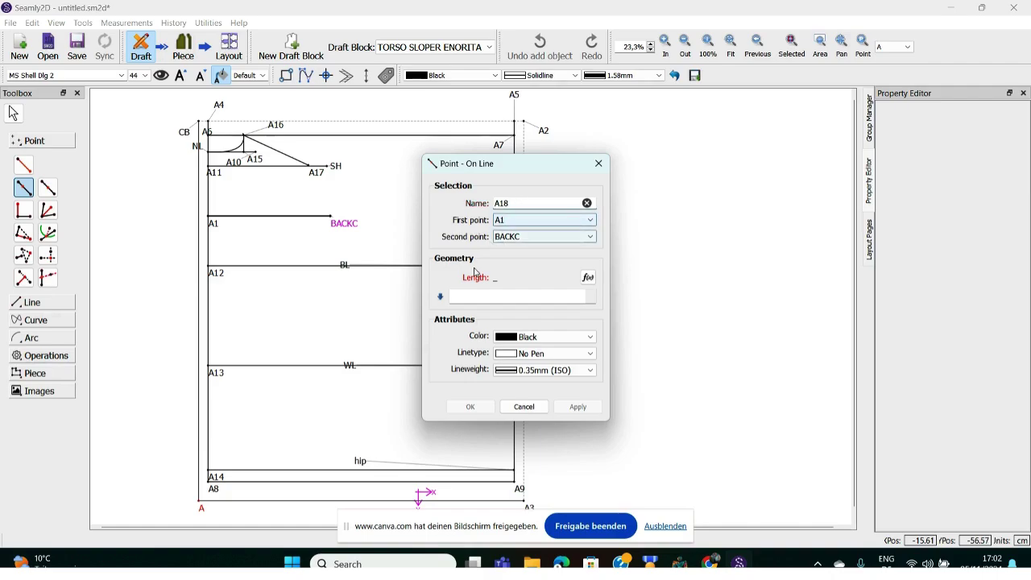
pyautogui.click(454, 298)
pyautogui.write('22,5')
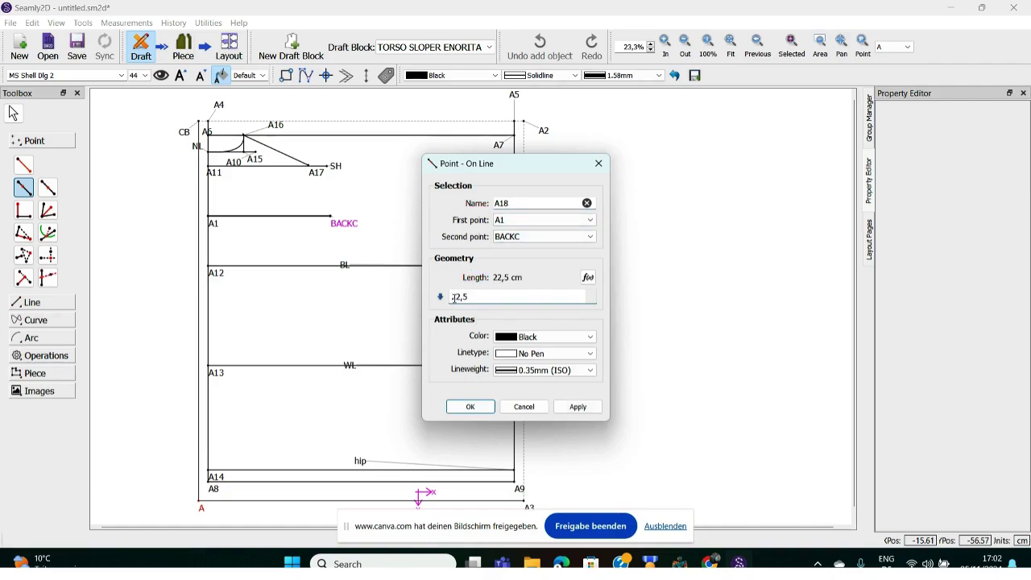
pyautogui.click(470, 406)
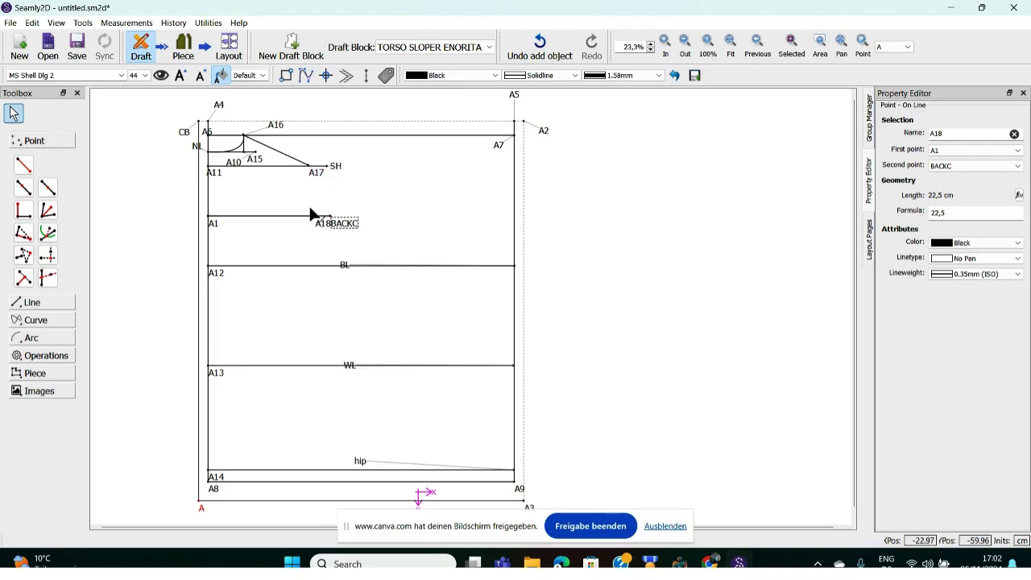
# Step: Draw a solid line from A12 along the bust line, 22,5 cm long at an angle of about 359,7°
pyautogui.moveTo(317, 222)
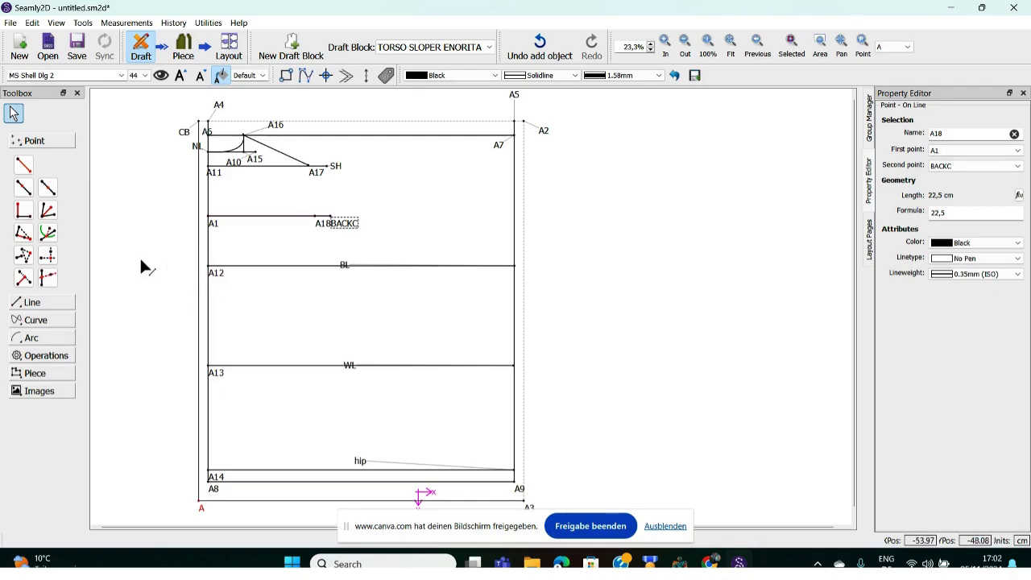
pyautogui.click(23, 166)
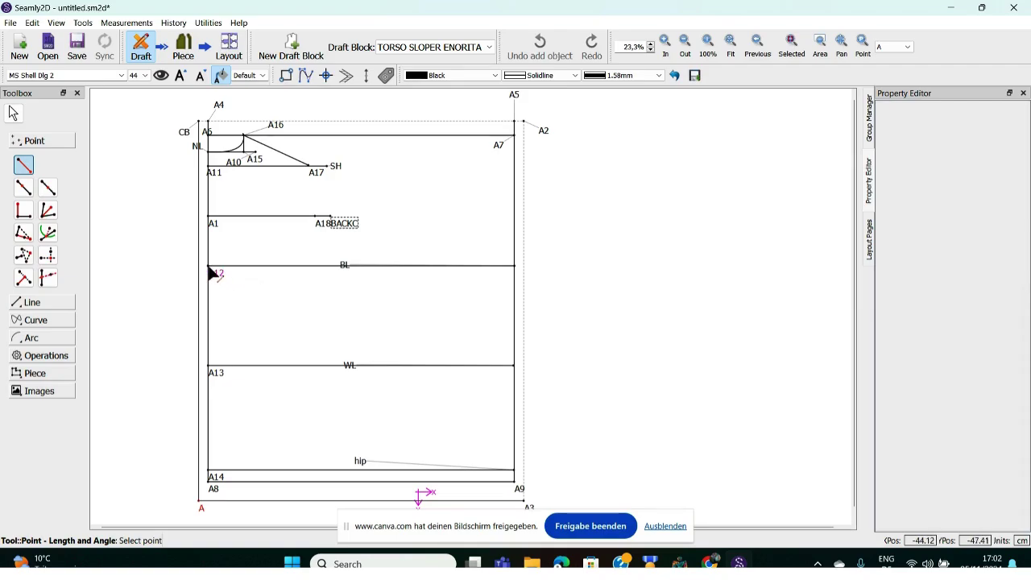
pyautogui.click(216, 275)
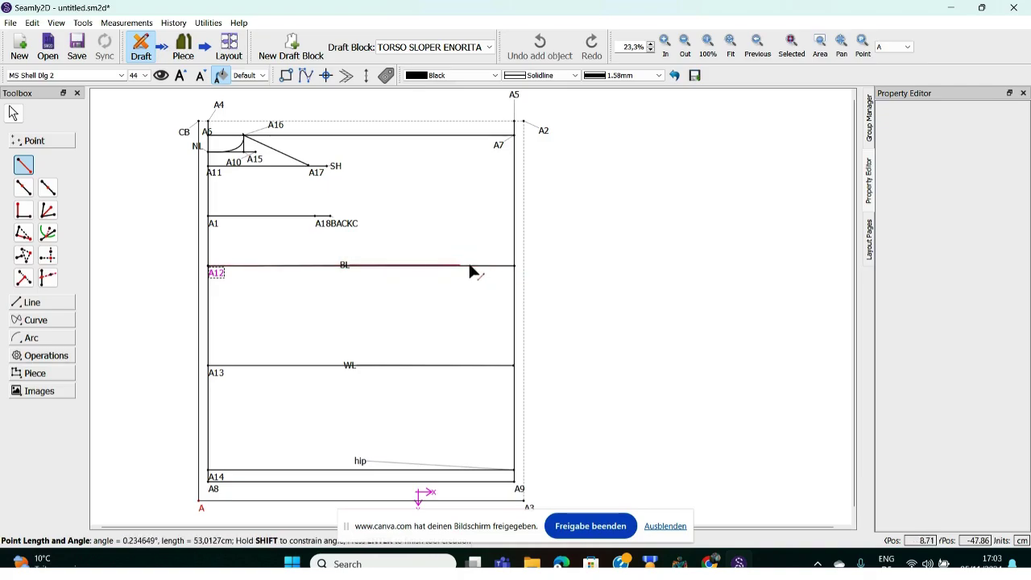
pyautogui.click(515, 269)
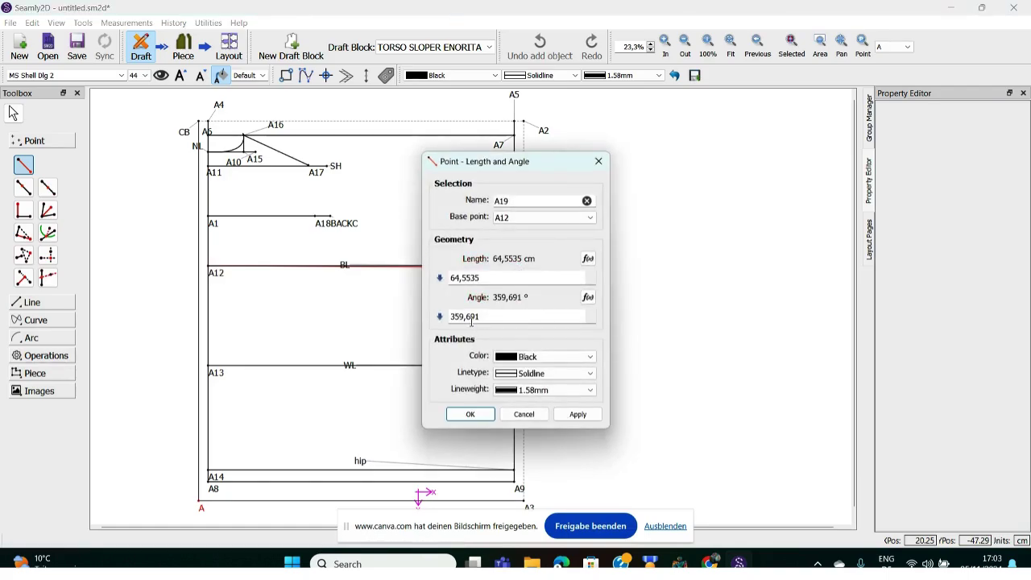
pyautogui.click(480, 276)
pyautogui.press('BackSpace')
pyautogui.press('BackSpace')
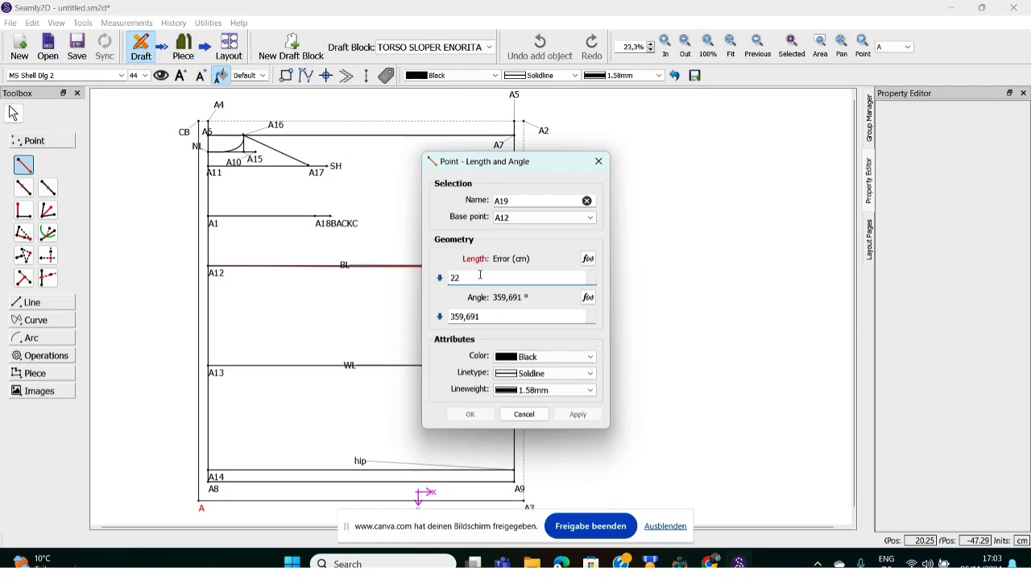
pyautogui.write('22,5')
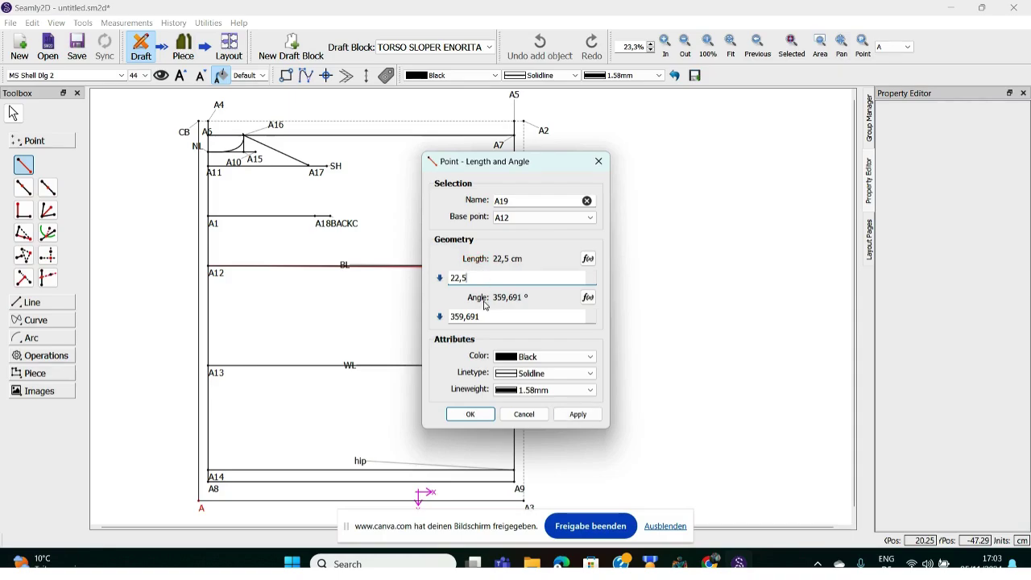
pyautogui.click(472, 415)
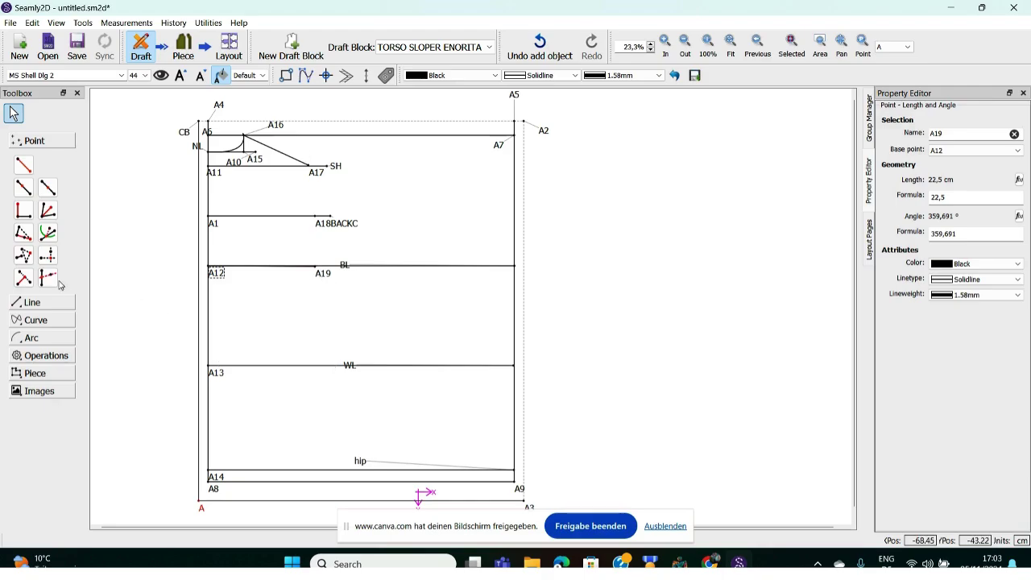
# Step: Add an Intersect XY point directly above A19 at the height of A17
pyautogui.click(47, 255)
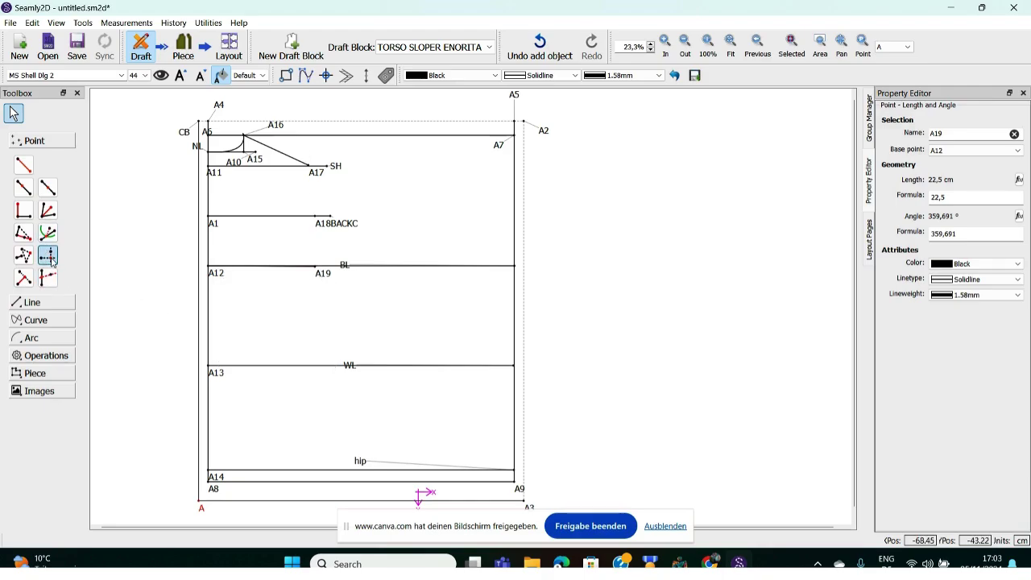
pyautogui.click(315, 266)
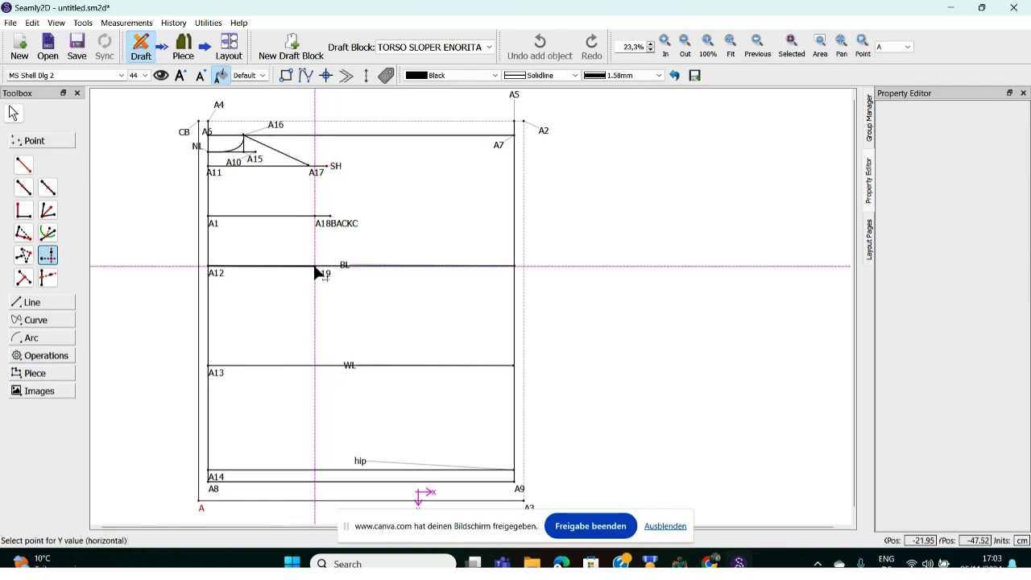
pyautogui.click(318, 173)
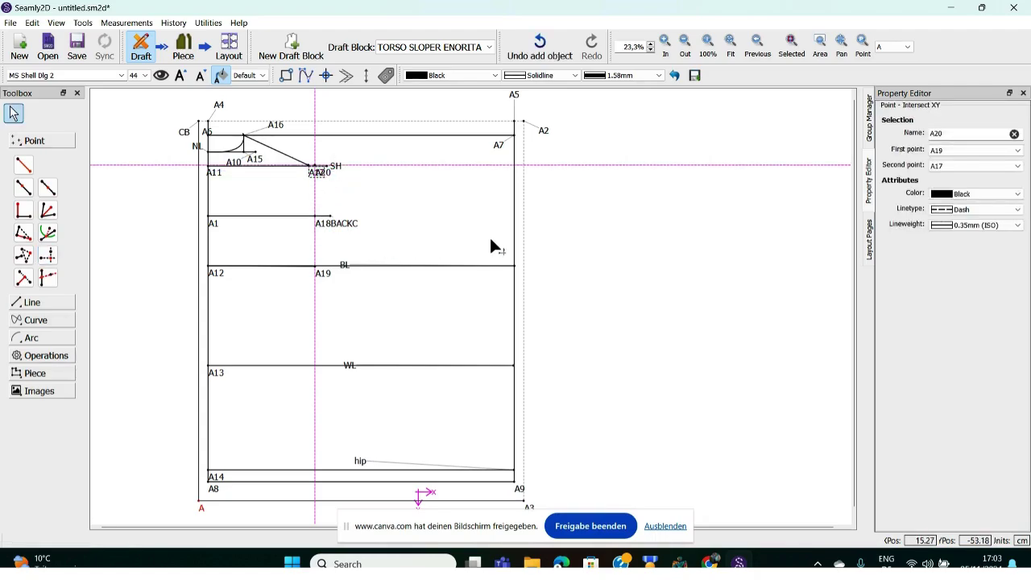
pyautogui.click(561, 262)
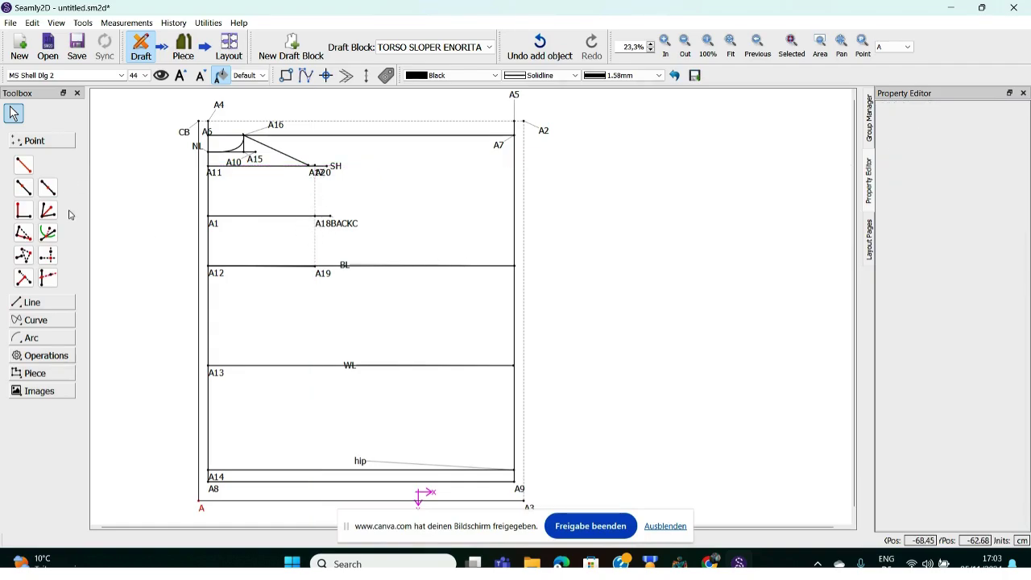
# Step: Draw a solid line from A20 down to A19 to form the vertical back width line
pyautogui.click(55, 302)
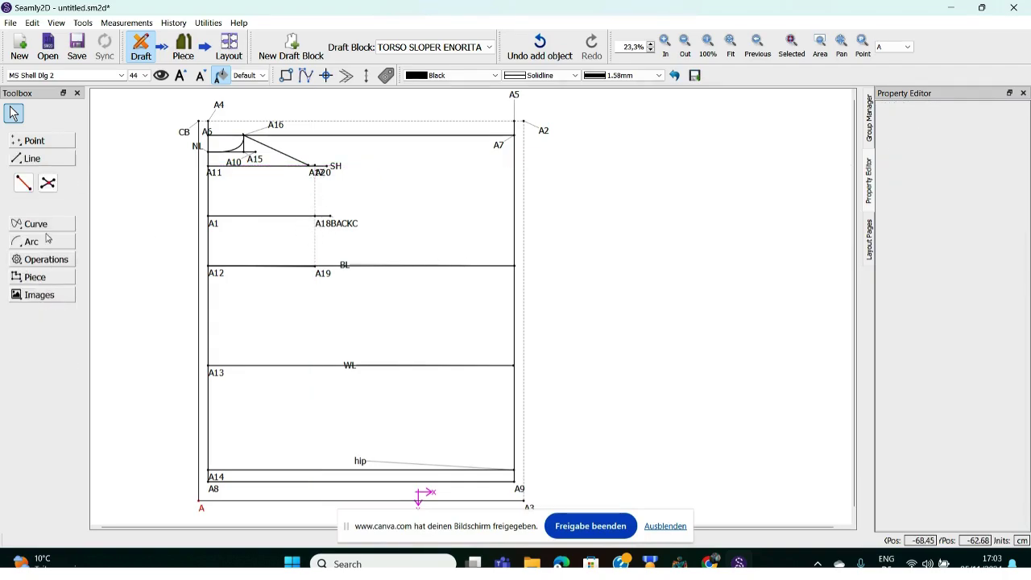
pyautogui.click(24, 183)
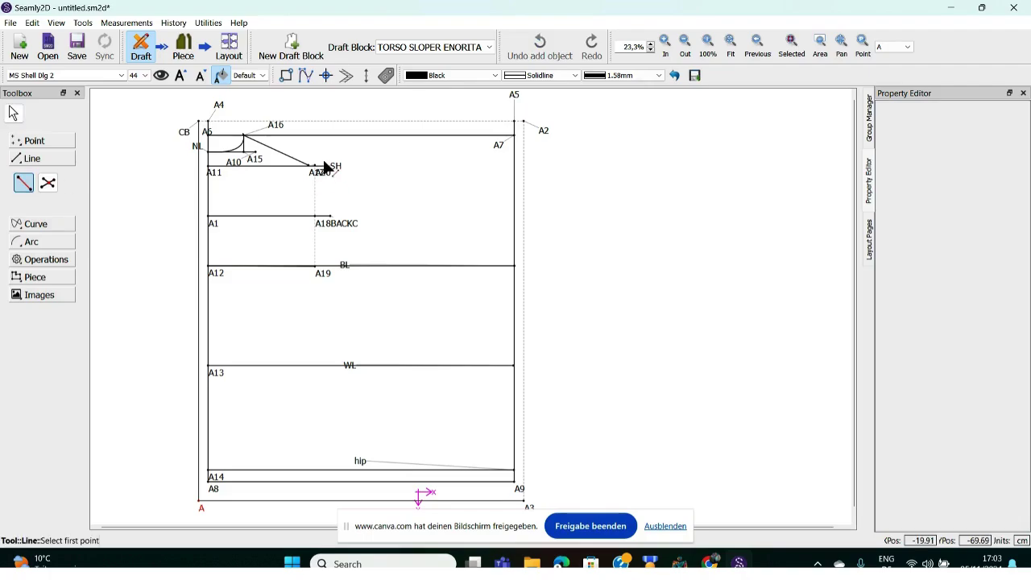
pyautogui.click(319, 171)
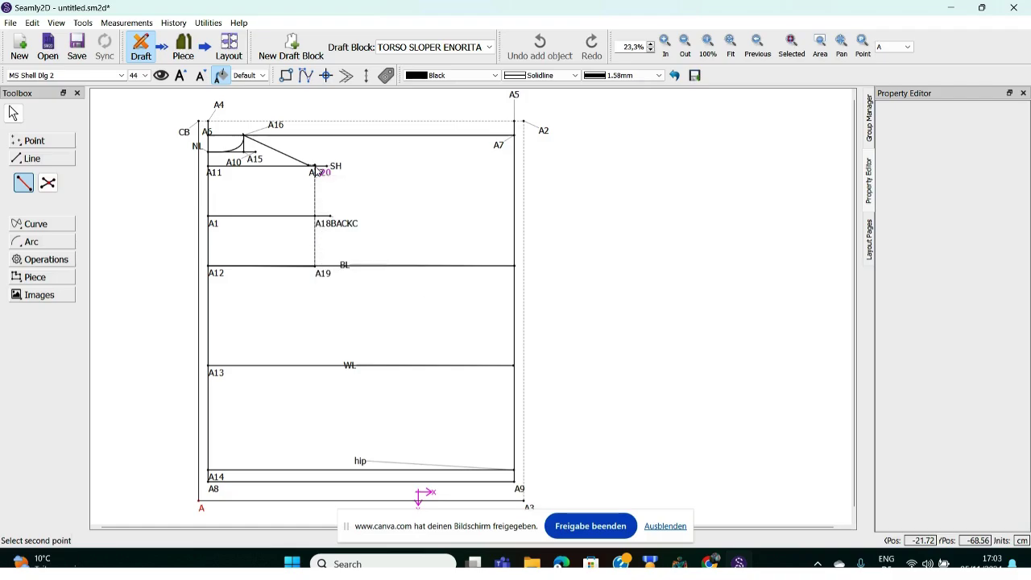
pyautogui.click(323, 274)
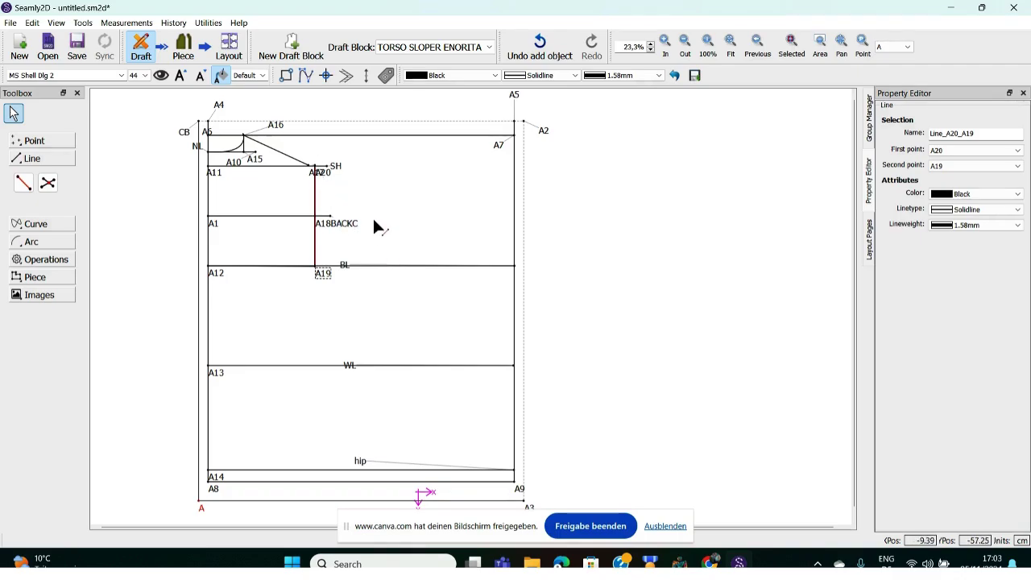
pyautogui.click(279, 155)
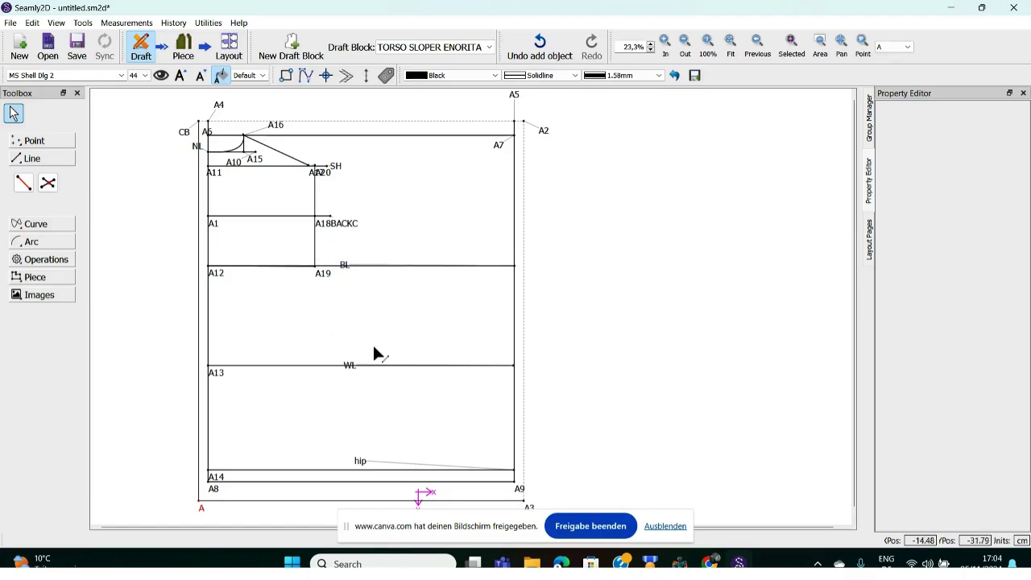
# Step: Switch to the Average Size Measurements spreadsheet, check the highlighted size row for the under arm point, and return to Seamly2D
pyautogui.moveTo(709, 563)
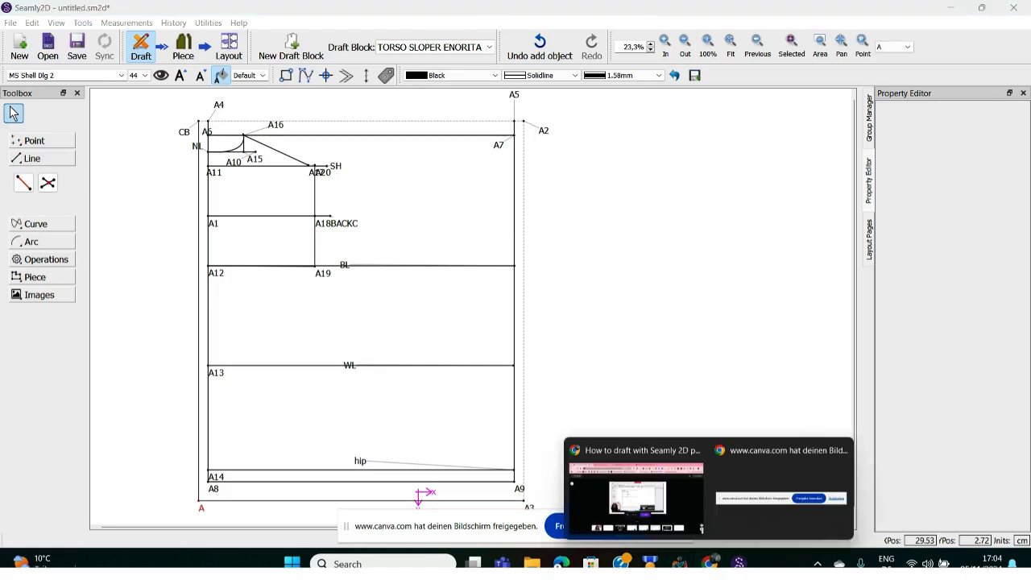
pyautogui.click(701, 523)
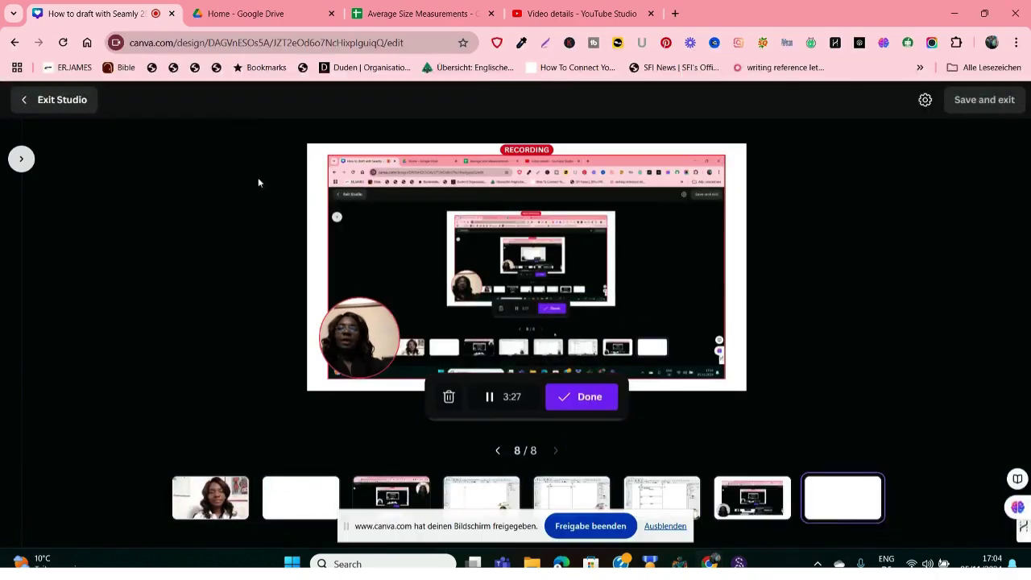
pyautogui.click(384, 13)
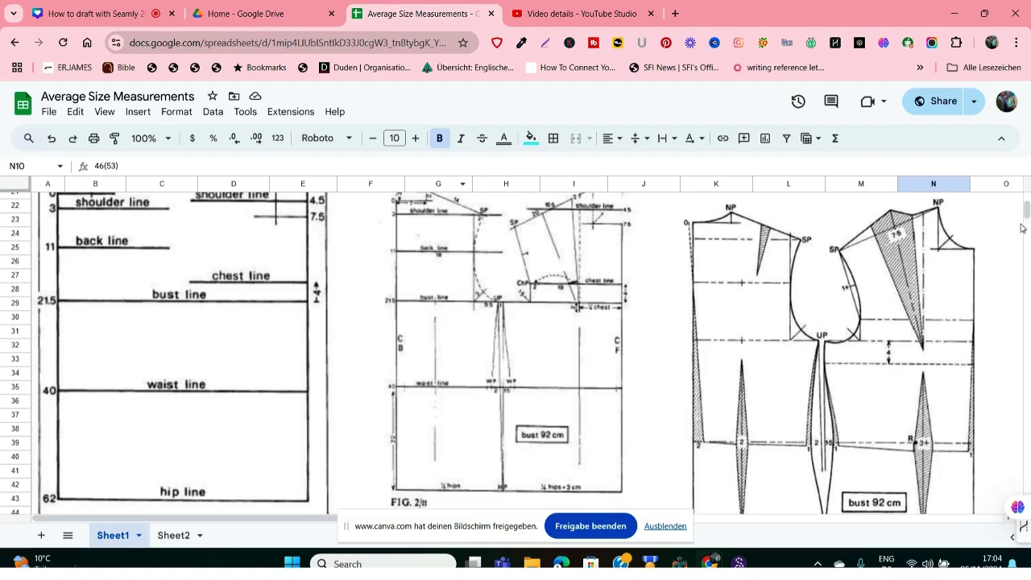
pyautogui.moveTo(1028, 218); pyautogui.dragTo(1026, 200)
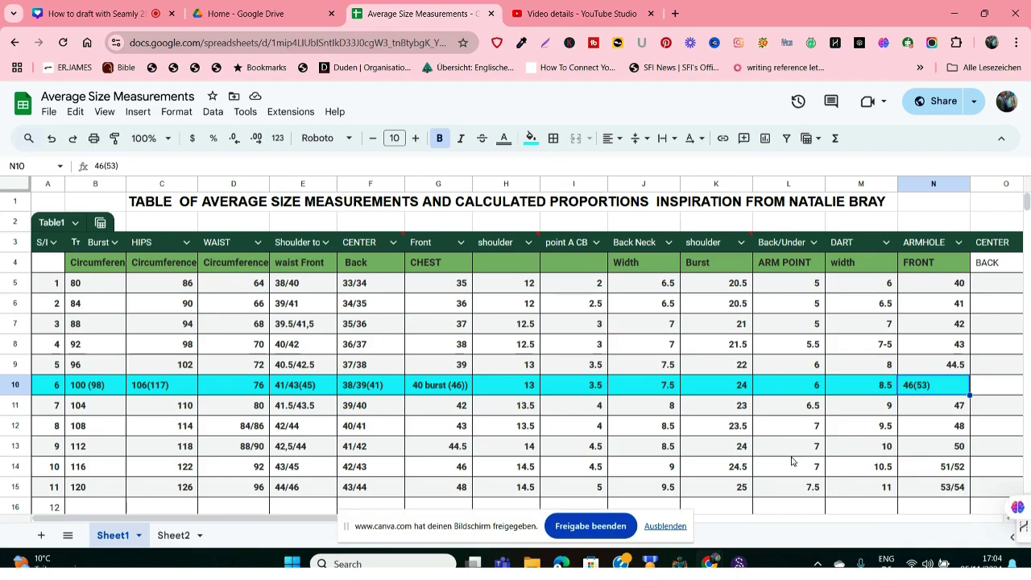
pyautogui.click(739, 563)
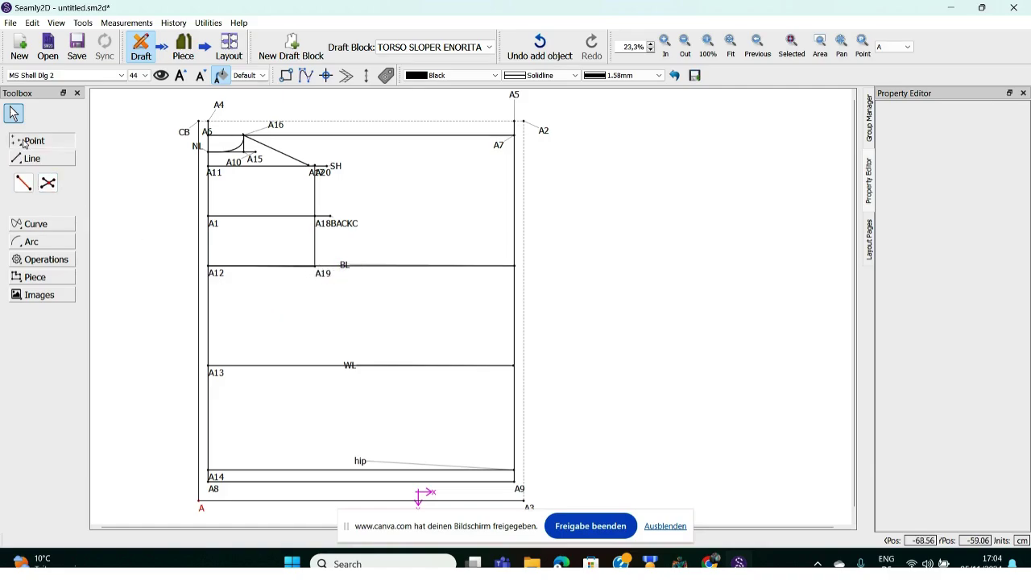
# Step: Draw a horizontal solid line from A19 along the bust line, 6 cm long at an angle of 0°
pyautogui.click(24, 143)
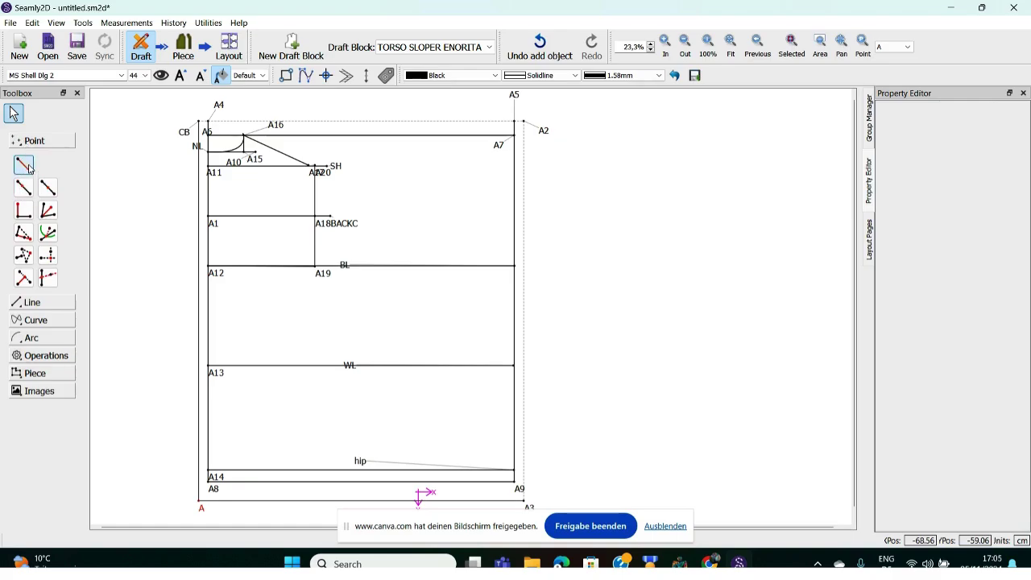
pyautogui.click(27, 166)
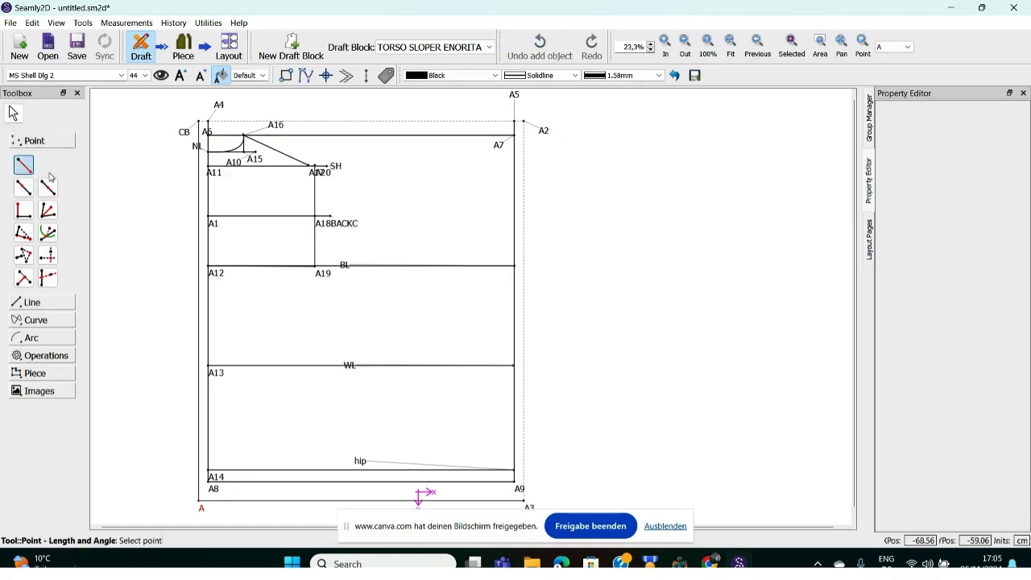
pyautogui.click(325, 276)
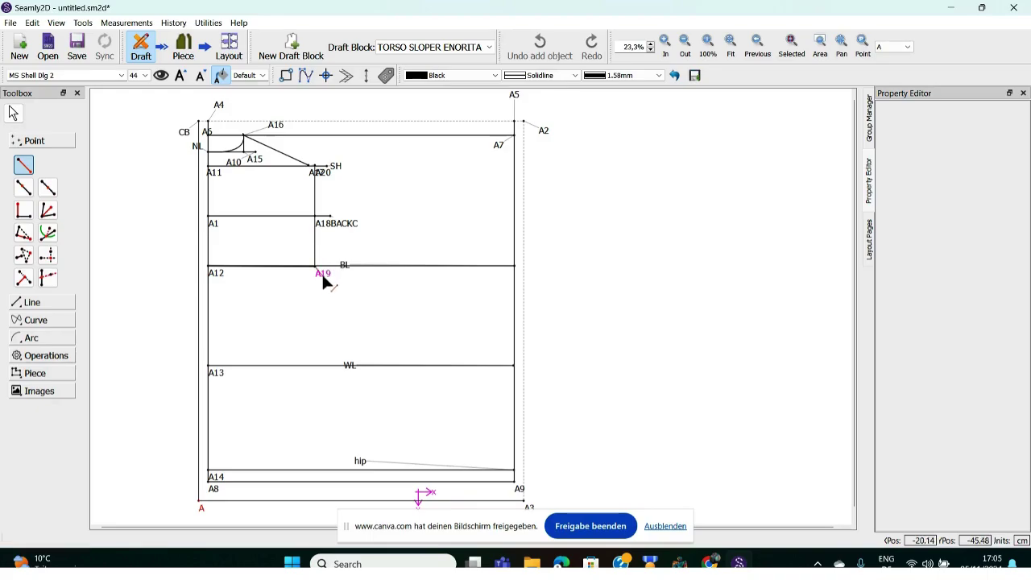
pyautogui.click(516, 272)
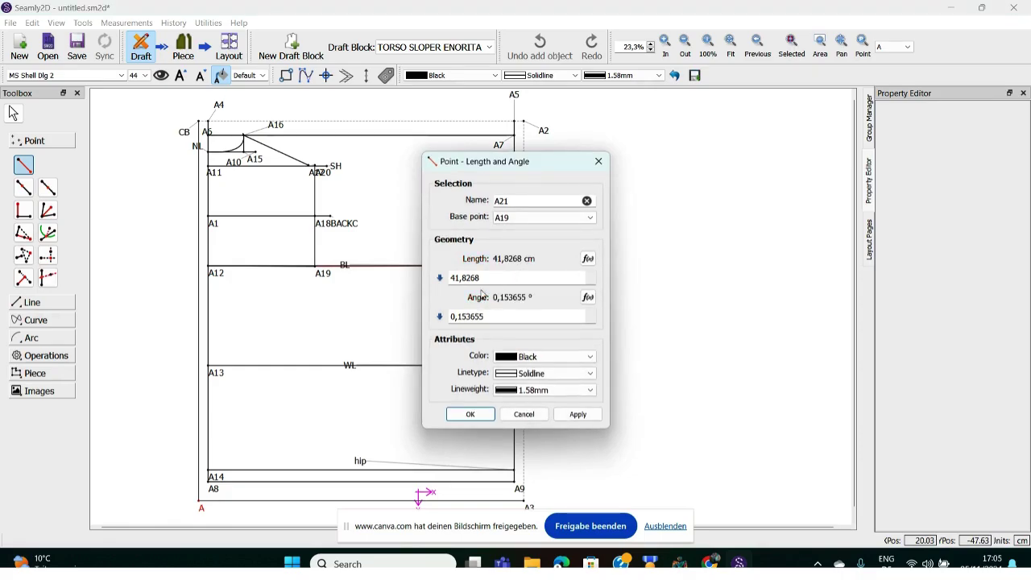
pyautogui.click(481, 281)
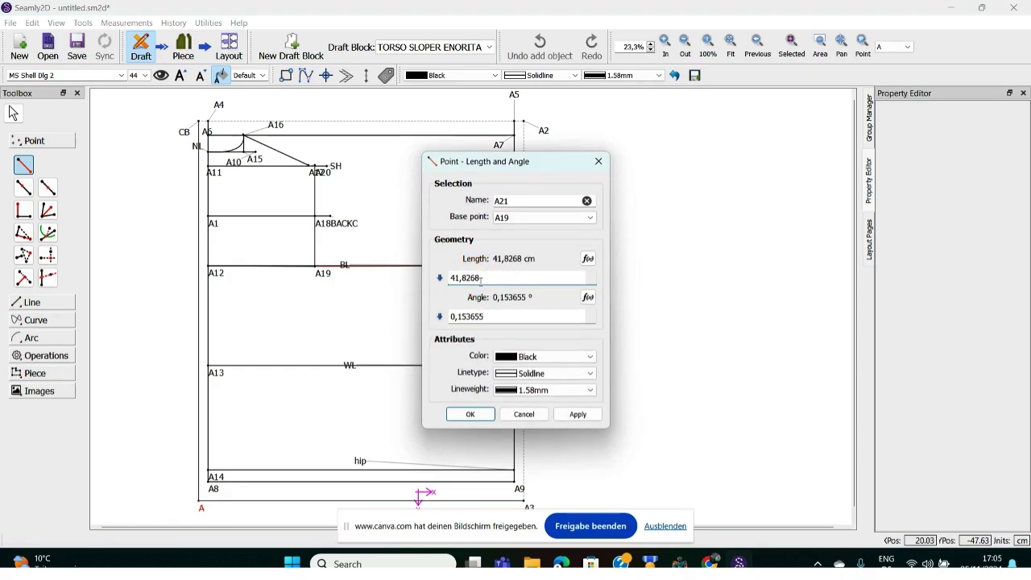
pyautogui.press('BackSpace')
pyautogui.press('BackSpace')
pyautogui.press('BackSpace')
pyautogui.press('BackSpace')
pyautogui.press('BackSpace')
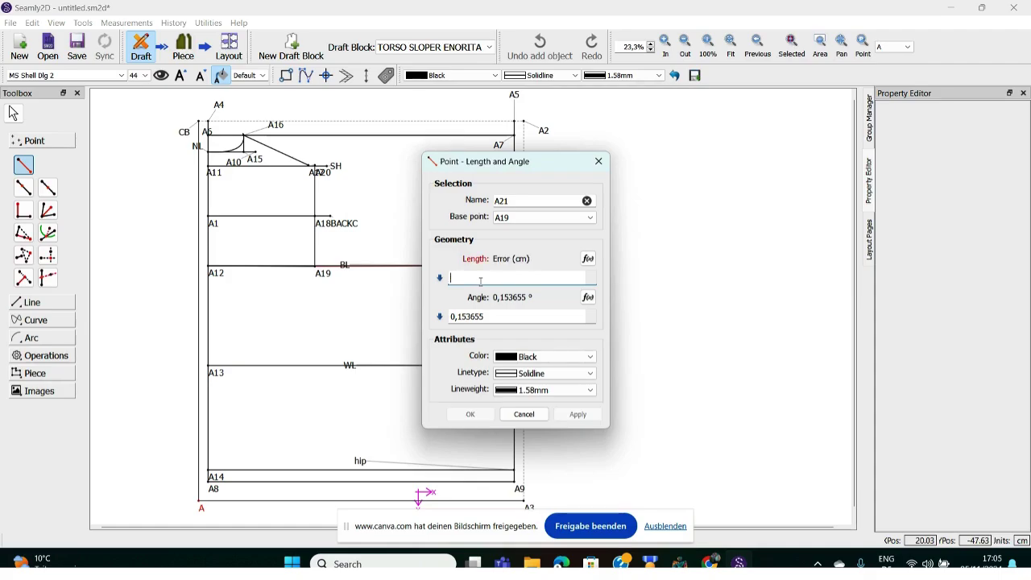
pyautogui.click(487, 320)
pyautogui.press('BackSpace')
pyautogui.press('BackSpace')
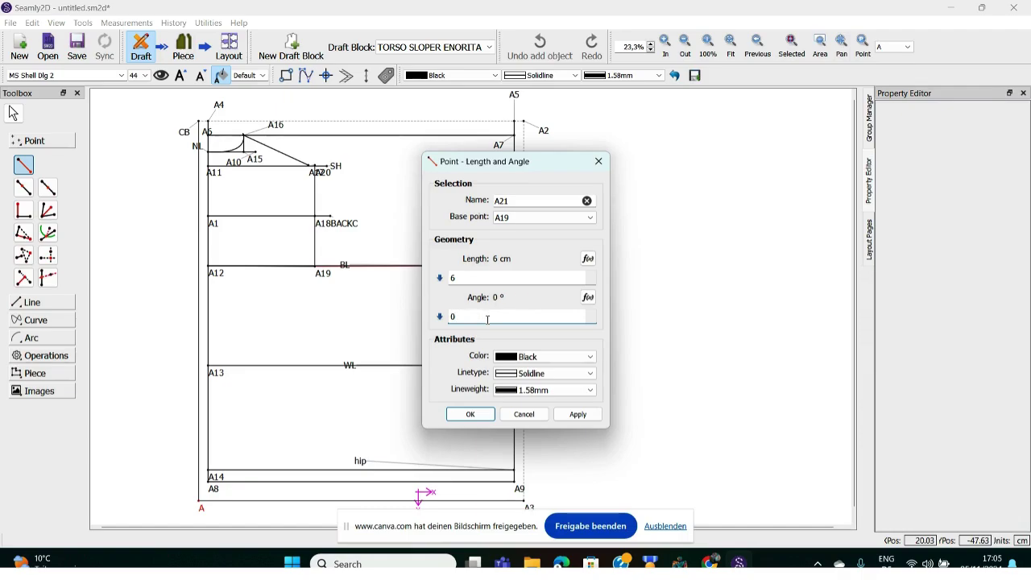
pyautogui.click(471, 415)
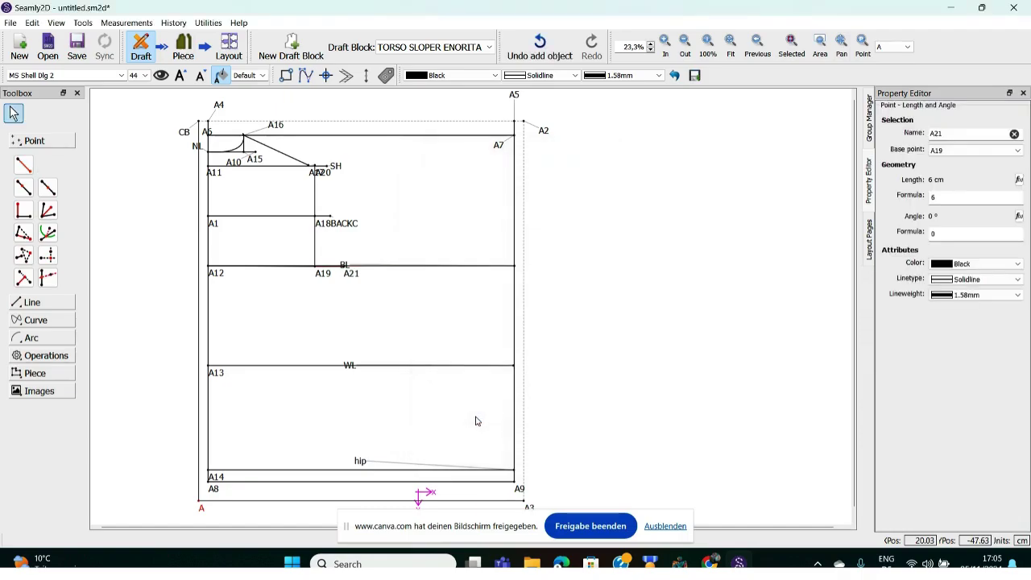
# Step: Separate the overlapping BL and A21 point labels on the bust line
pyautogui.click(355, 277)
pyautogui.moveTo(358, 278)
pyautogui.mouseDown()
pyautogui.moveTo(357, 263)
pyautogui.moveTo(350, 291)
pyautogui.moveTo(340, 283)
pyautogui.moveTo(351, 277)
pyautogui.mouseUp()
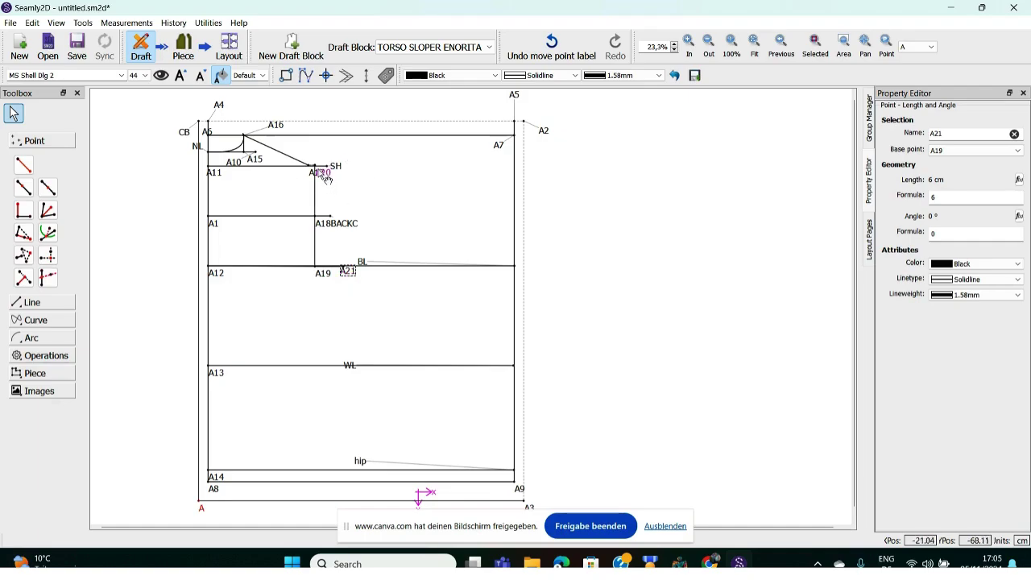
pyautogui.click(285, 158)
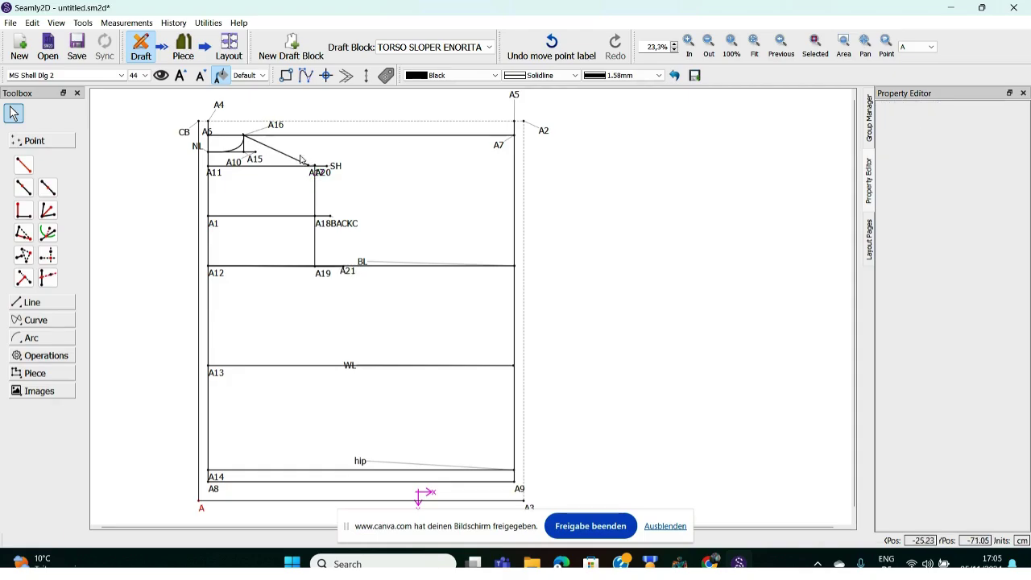
# Step: Move the label of A17 clear of A20 and open the properties of point A17
pyautogui.moveTo(316, 171)
pyautogui.mouseDown()
pyautogui.moveTo(314, 194)
pyautogui.moveTo(314, 182)
pyautogui.mouseUp()
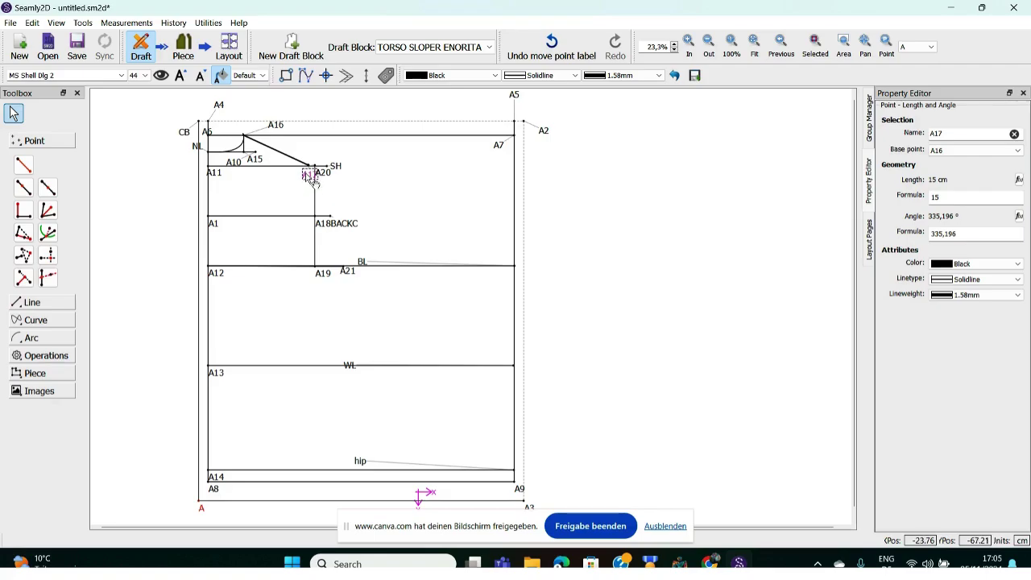
pyautogui.rightClick(309, 176)
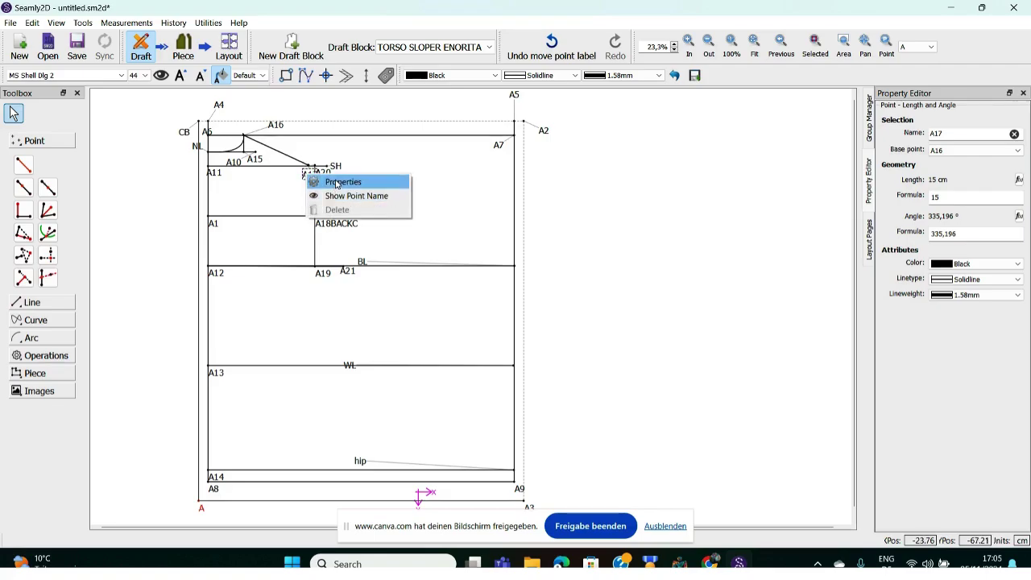
pyautogui.click(337, 182)
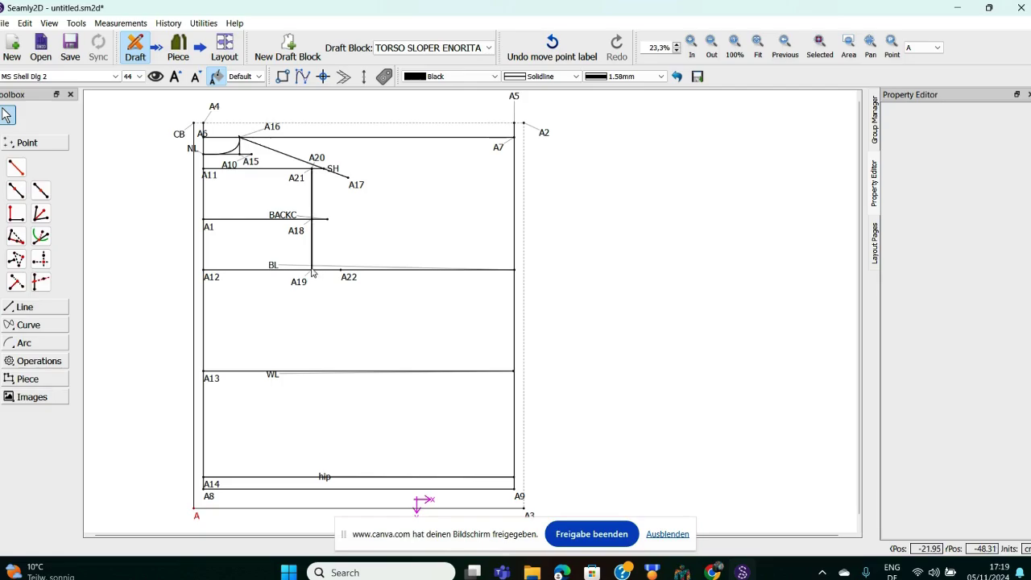
# Step: Create a bisector point 3 cm from A19 in the angle A21–A19–BL and move its label below the bust line
pyautogui.click(41, 214)
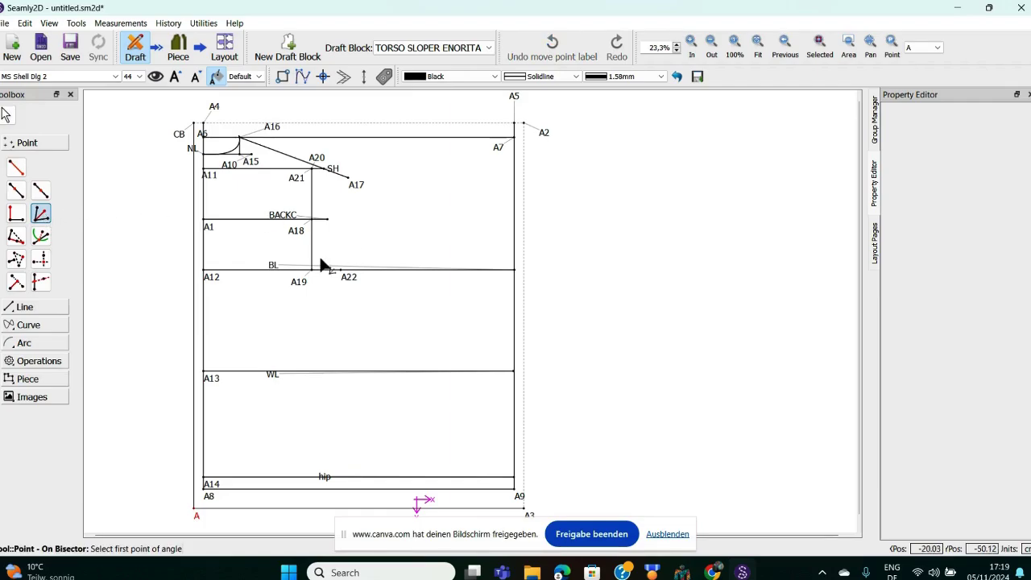
pyautogui.click(313, 170)
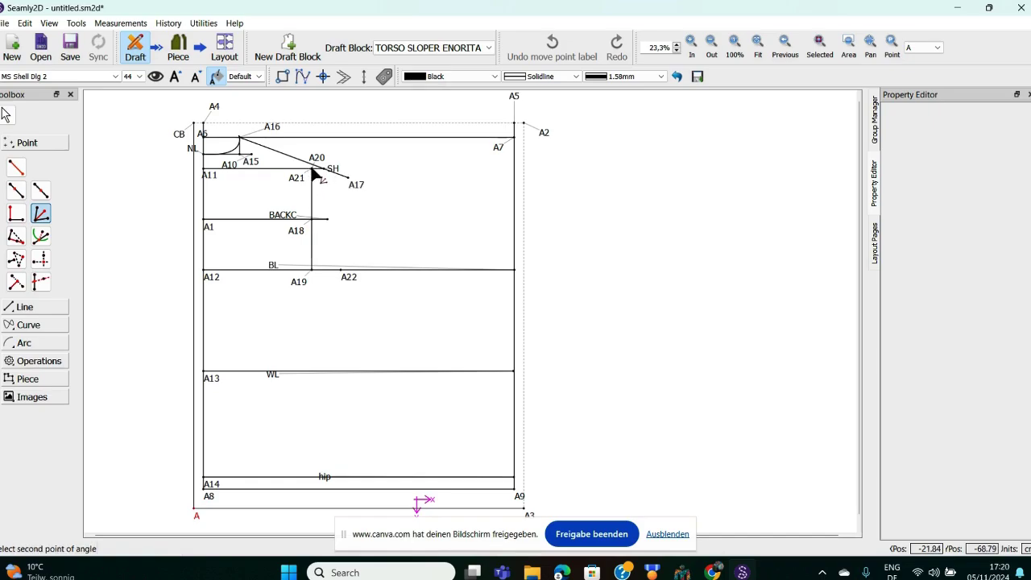
pyautogui.click(313, 271)
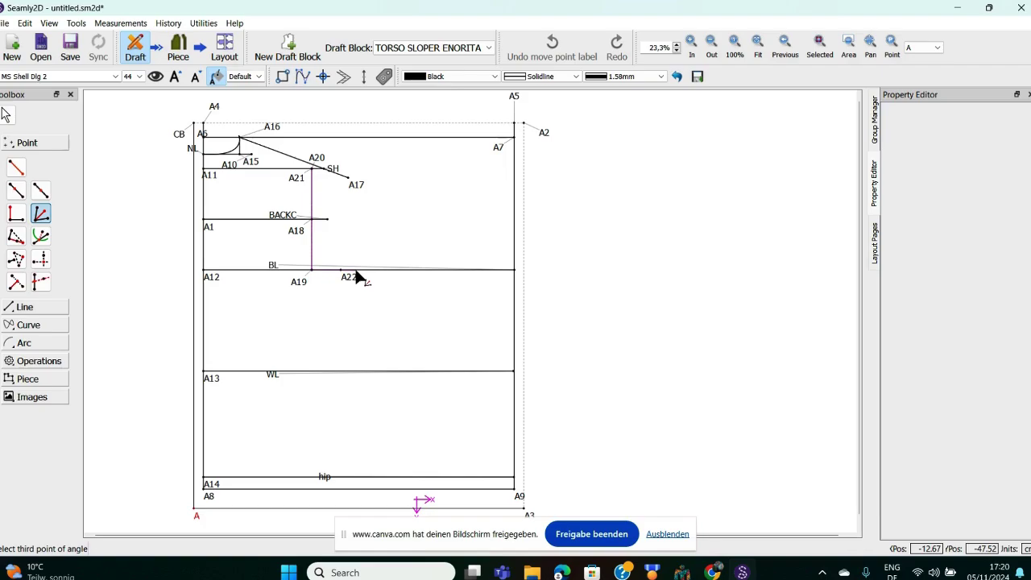
pyautogui.click(515, 273)
pyautogui.click(460, 302)
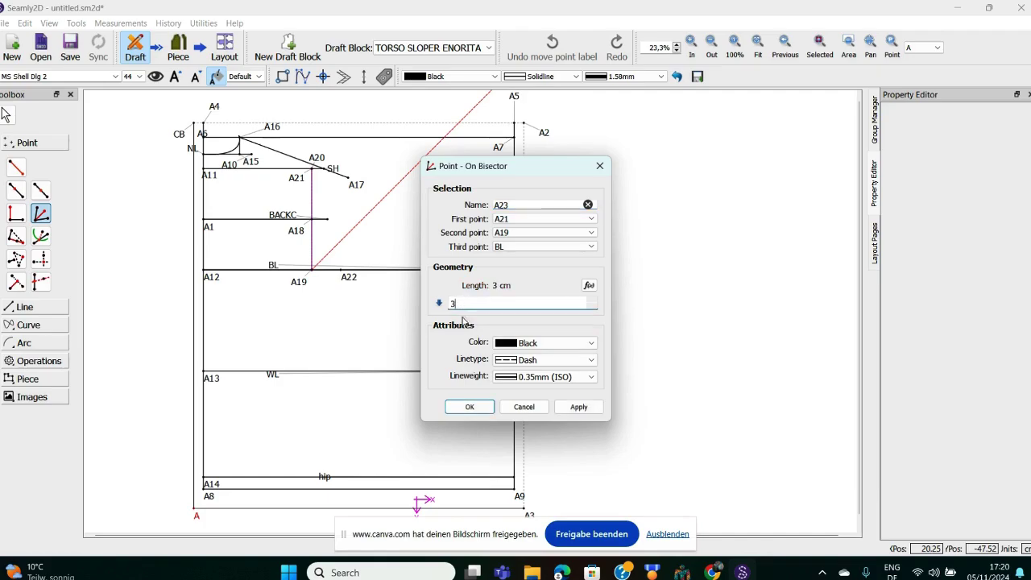
pyautogui.click(470, 407)
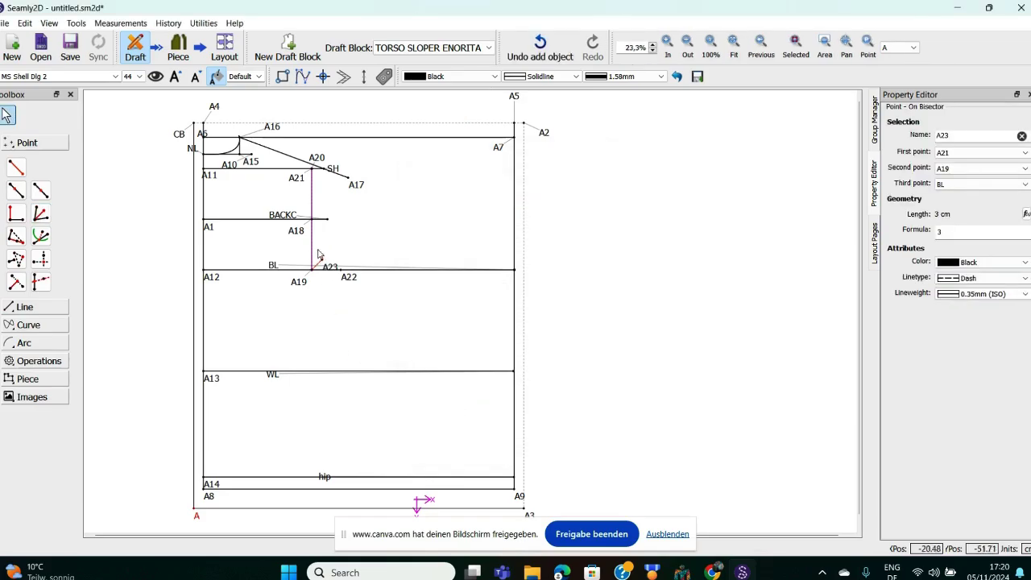
pyautogui.moveTo(334, 273); pyautogui.dragTo(333, 293)
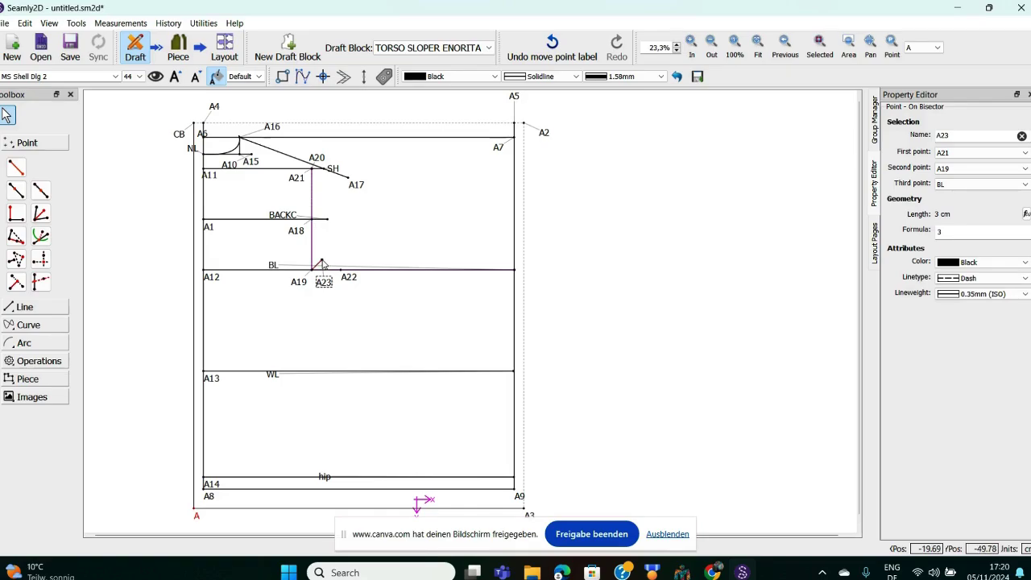
# Step: Draw an interactive curve for the back armhole from shoulder point SH to under arm point A22
pyautogui.moveTo(327, 268)
pyautogui.click(30, 325)
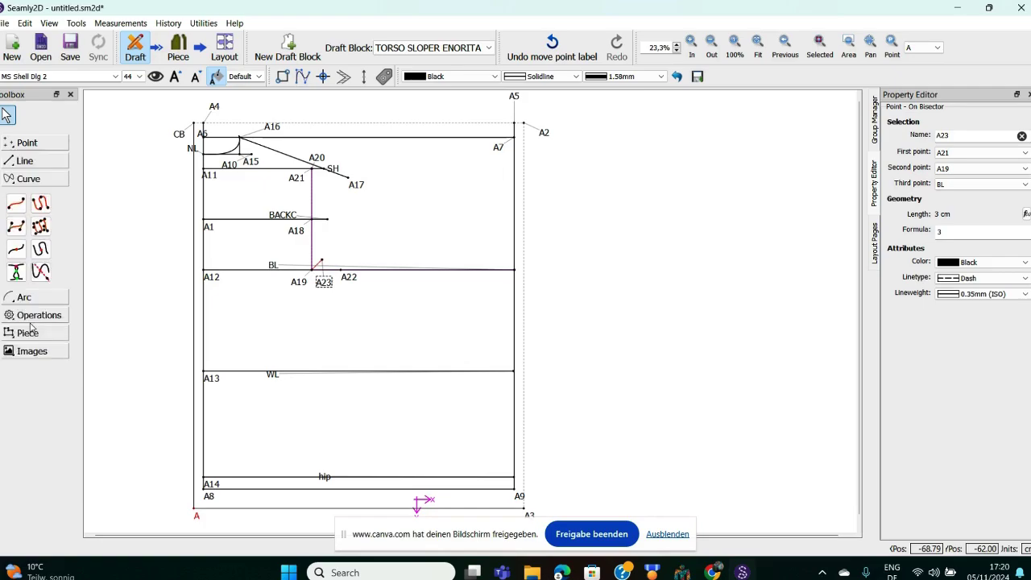
pyautogui.click(16, 205)
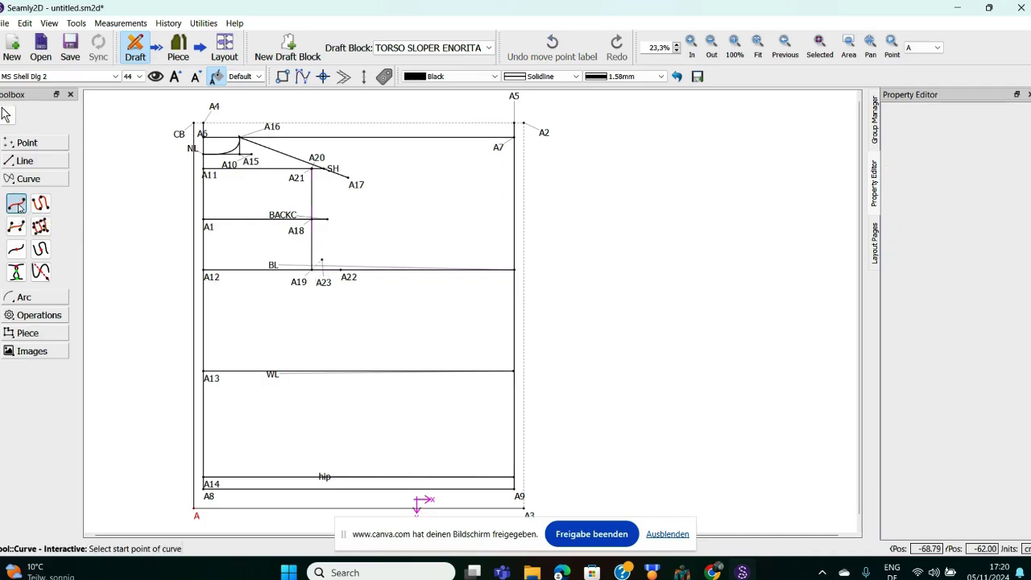
pyautogui.click(329, 170)
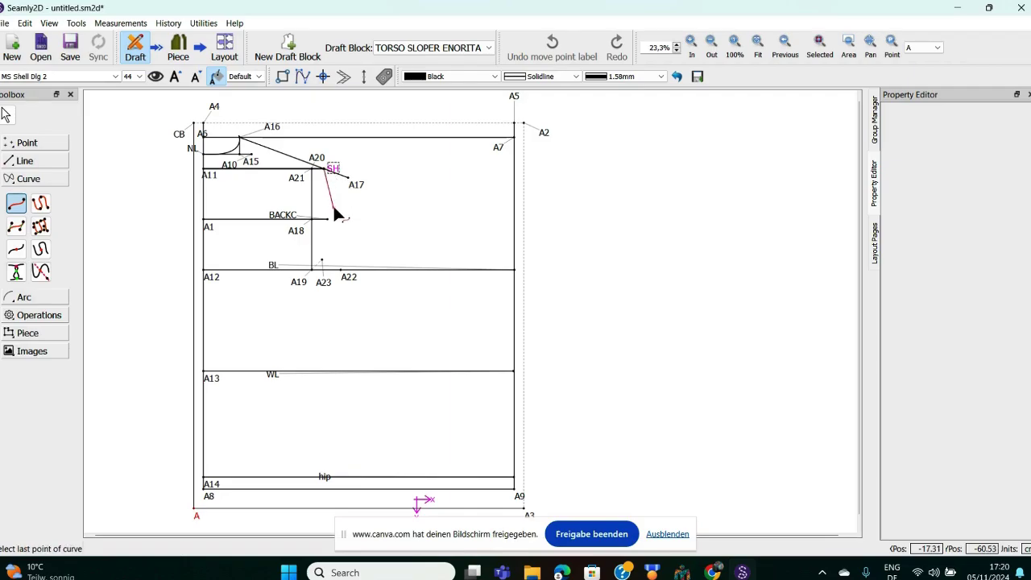
pyautogui.click(346, 278)
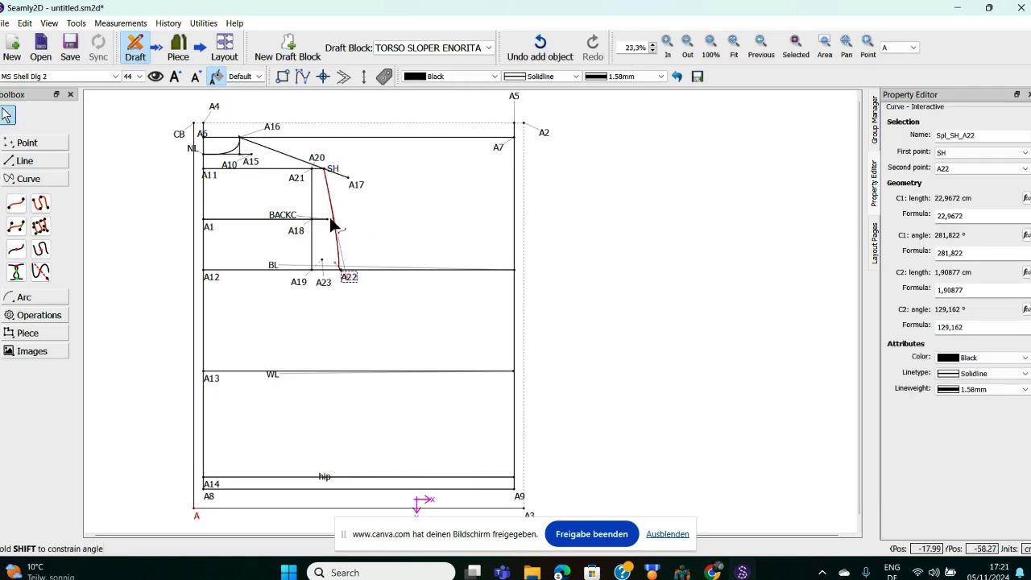
# Step: Reshape the armhole curve with its control handles so it runs through A18 and A23 and meets A22 smoothly
pyautogui.moveTo(337, 226); pyautogui.dragTo(319, 230)
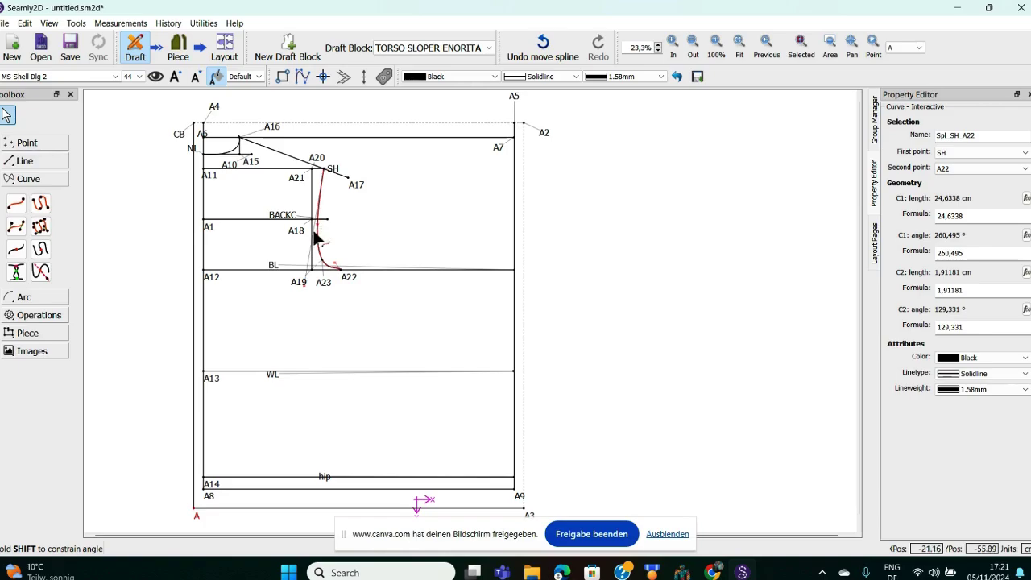
pyautogui.click(309, 276)
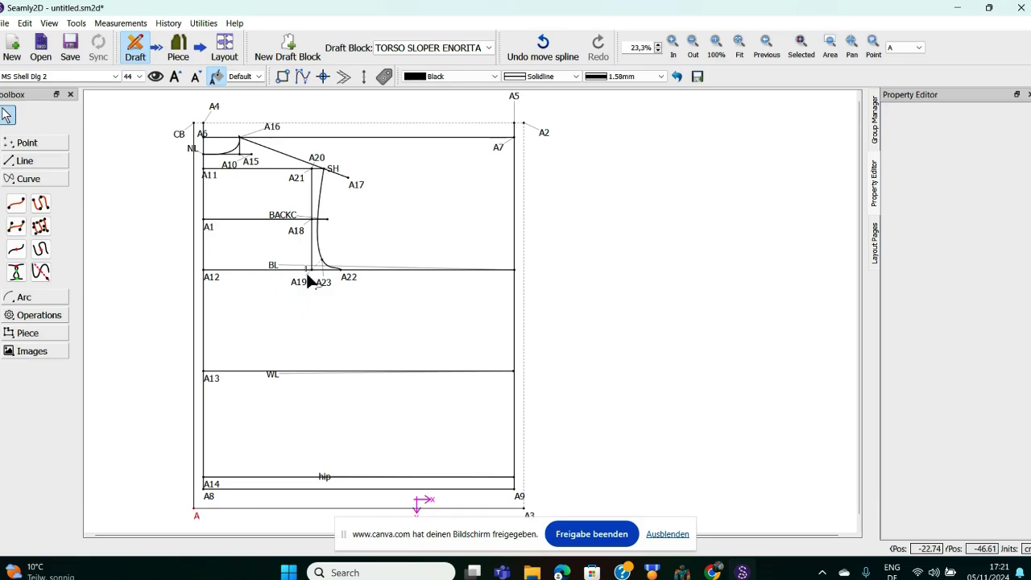
pyautogui.click(322, 232)
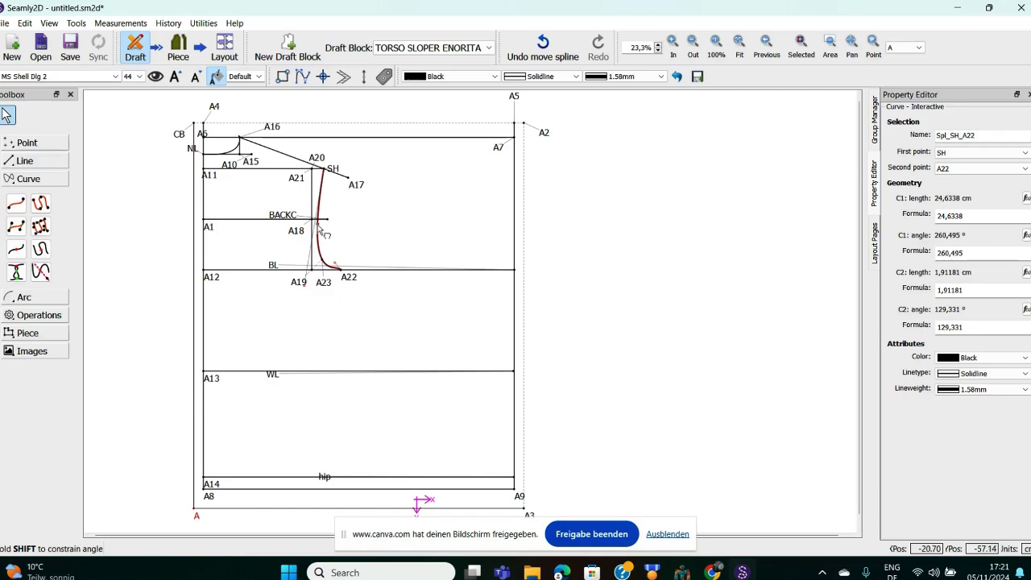
pyautogui.moveTo(326, 255); pyautogui.dragTo(306, 242)
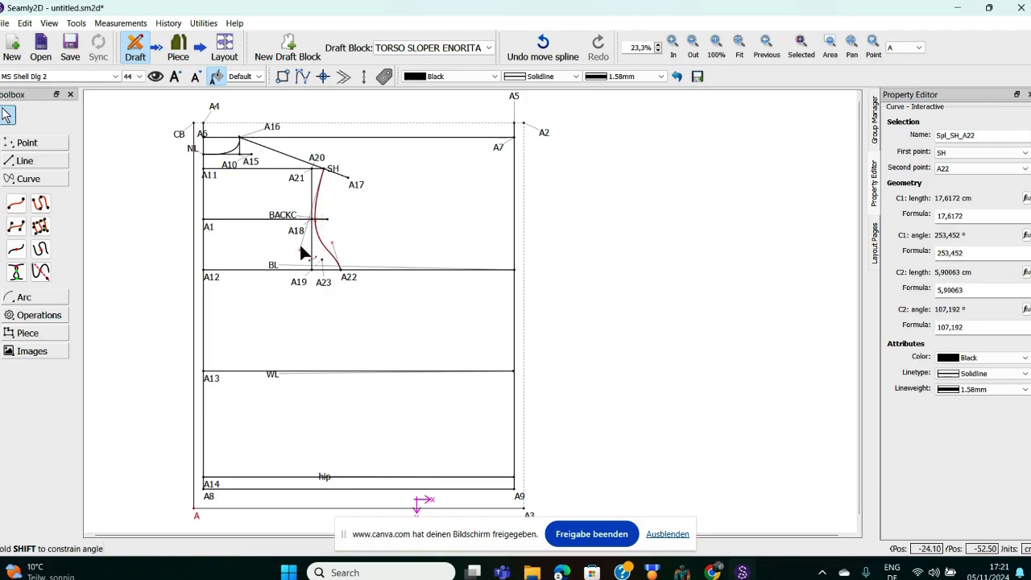
pyautogui.click(303, 254)
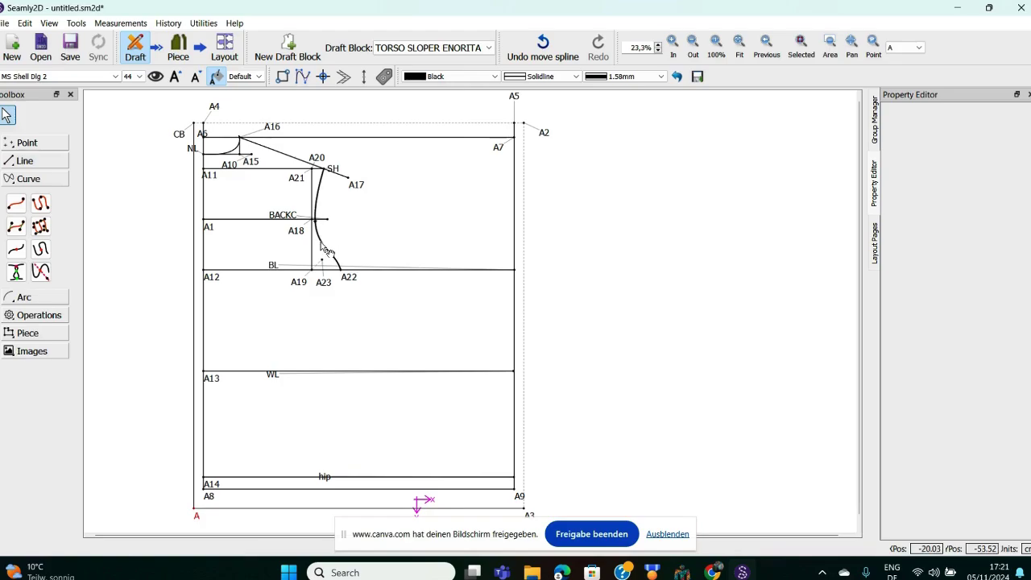
pyautogui.click(314, 249)
pyautogui.moveTo(313, 249)
pyautogui.mouseDown()
pyautogui.moveTo(298, 254)
pyautogui.moveTo(313, 224)
pyautogui.moveTo(296, 249)
pyautogui.mouseUp()
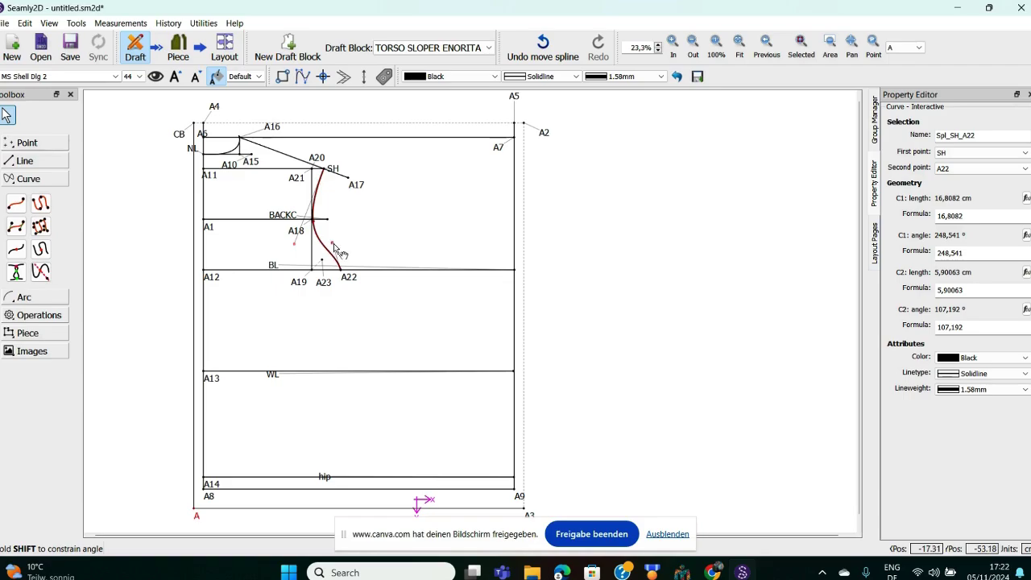
pyautogui.moveTo(335, 248); pyautogui.dragTo(328, 277)
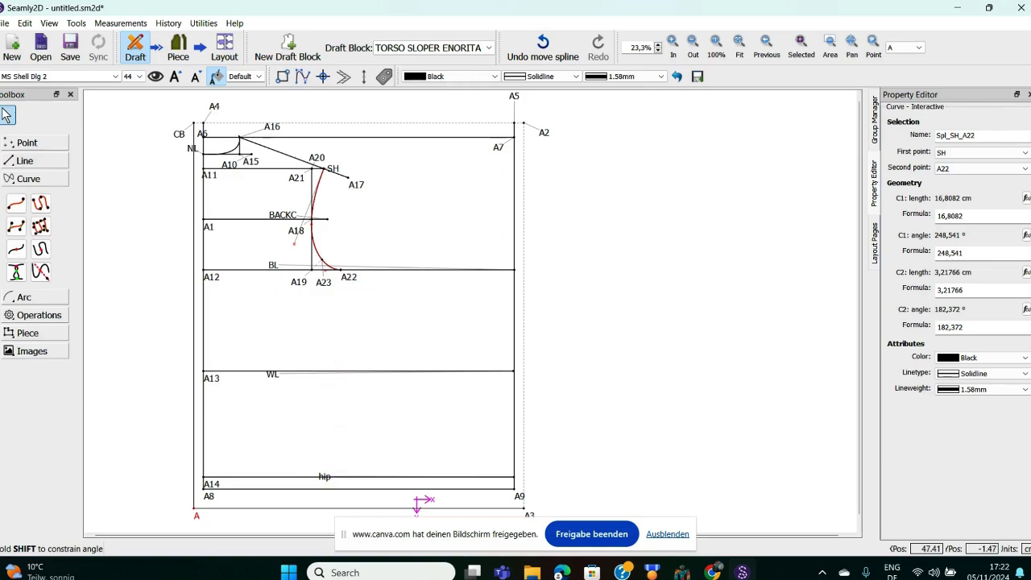
# Step: Switch to the Average Size Measurements spreadsheet and examine the bodice block diagrams from the armhole down to the hip line
pyautogui.moveTo(713, 571)
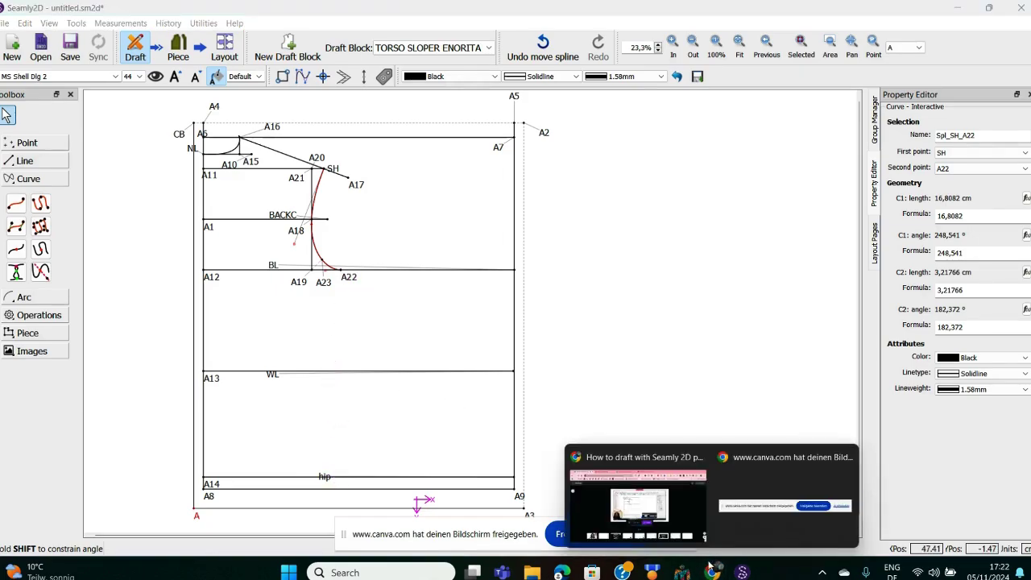
pyautogui.click(600, 500)
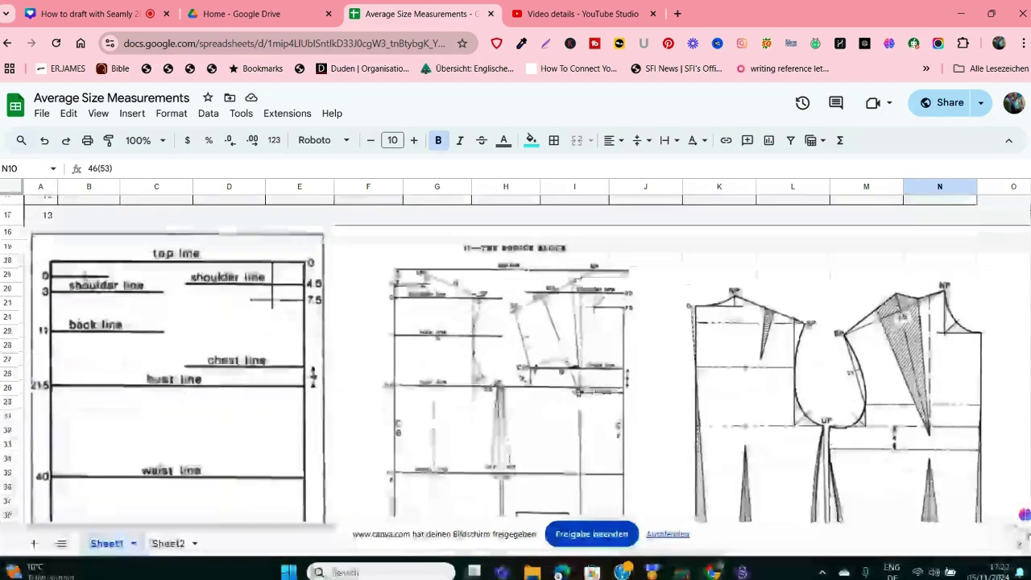
pyautogui.scroll(-6, 516, 362)
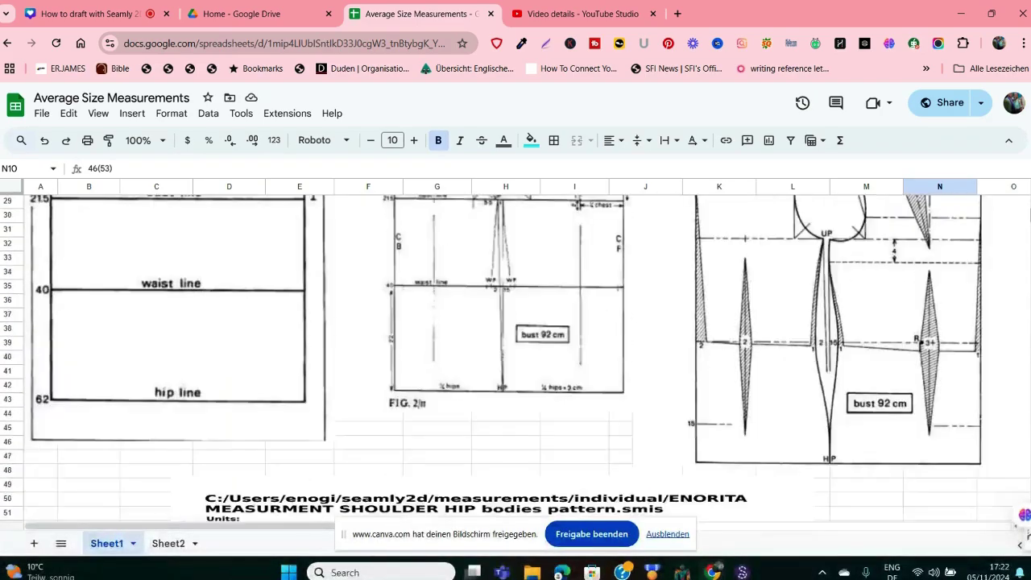
pyautogui.scroll(6, 515, 362)
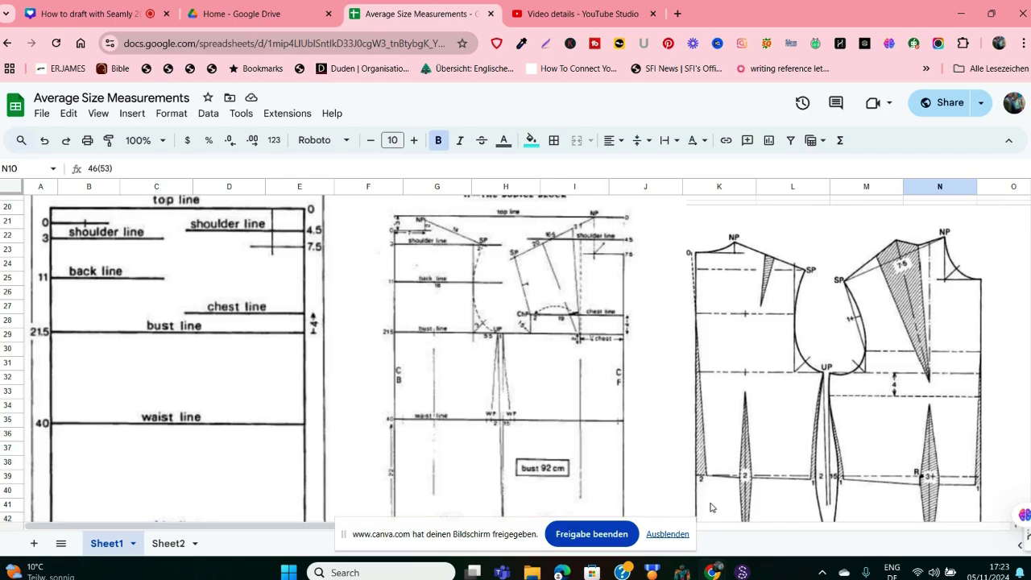
pyautogui.moveTo(715, 573)
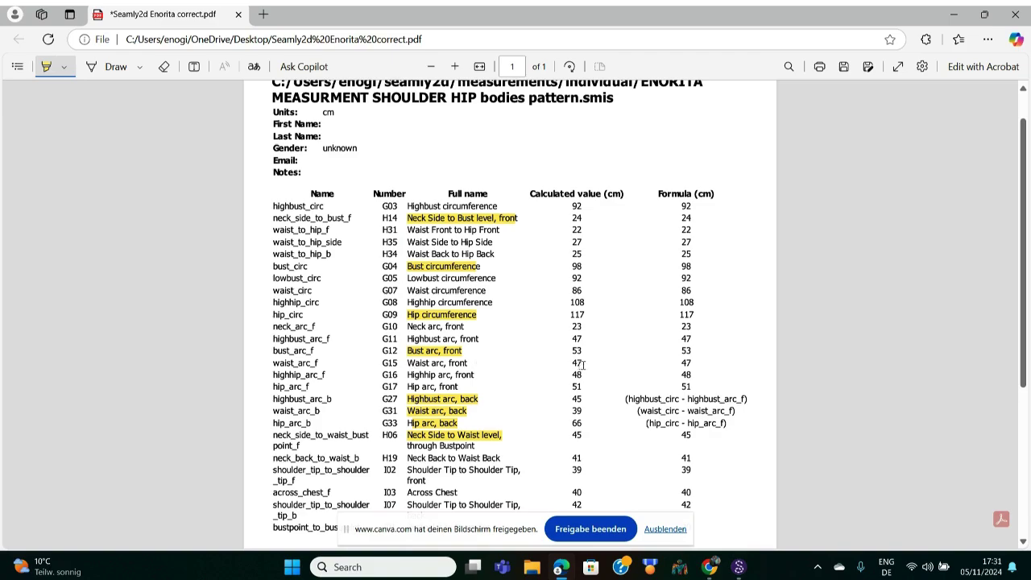
# Step: Check the "Waist arc, back" entry in the measurements PDF, return to Seamly2D and inspect points A24 and A25
pyautogui.moveTo(458, 411); pyautogui.dragTo(467, 410)
pyautogui.click(739, 569)
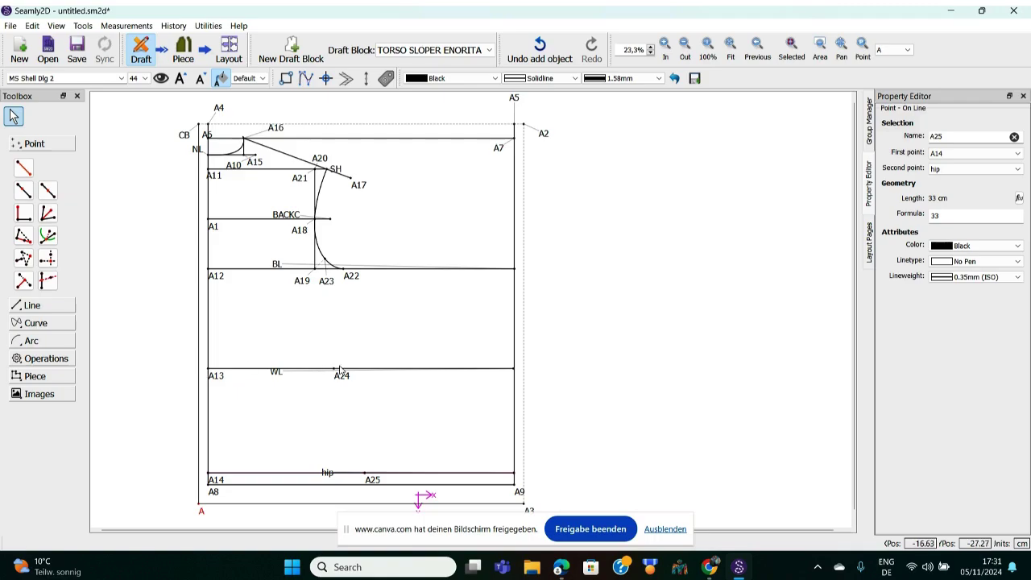
pyautogui.moveTo(343, 382)
pyautogui.moveTo(371, 486)
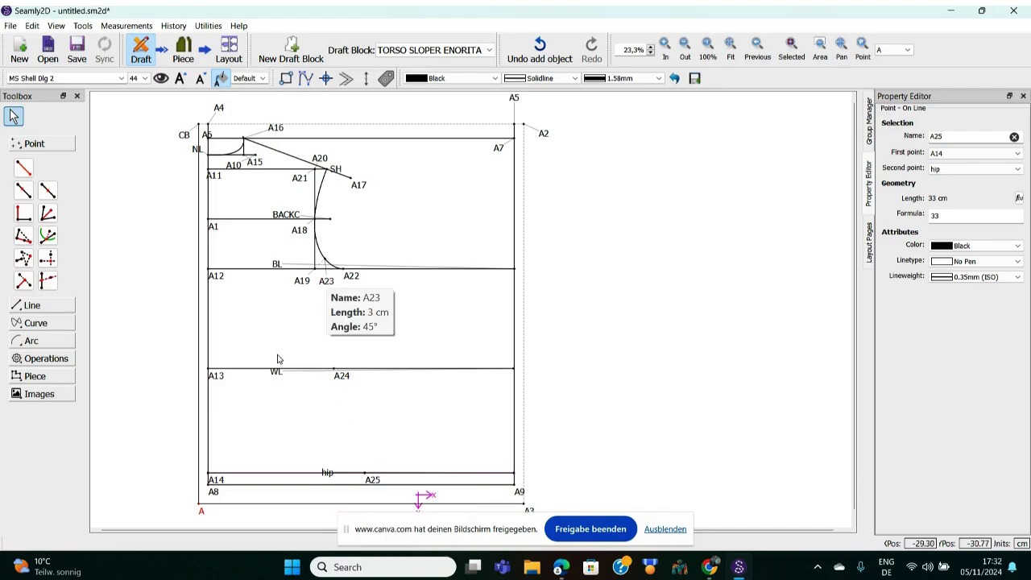
# Step: Draw the back side seam with straight lines from A22 to A24 and from A24 to A25
pyautogui.click(37, 307)
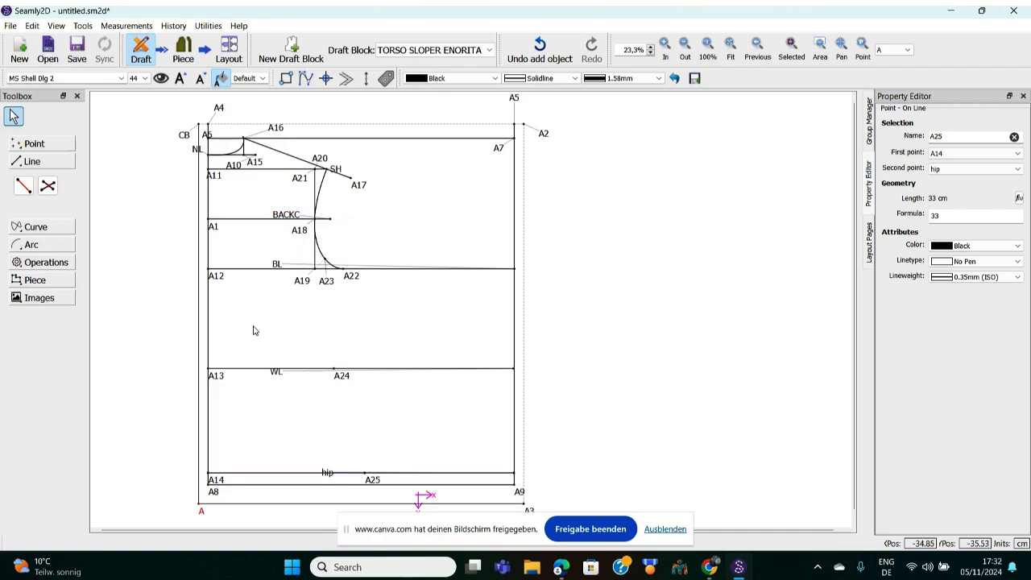
pyautogui.click(23, 186)
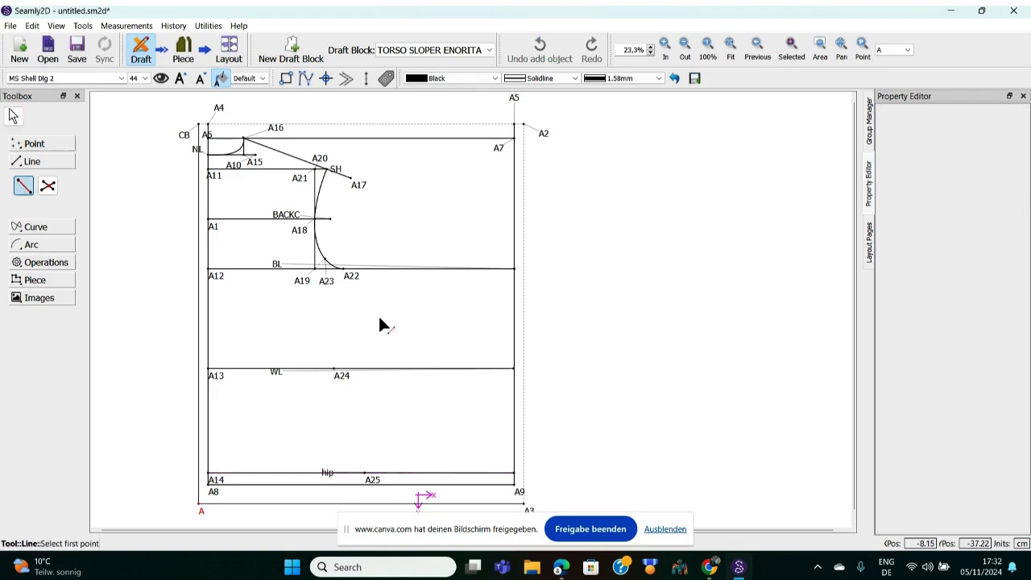
pyautogui.click(348, 275)
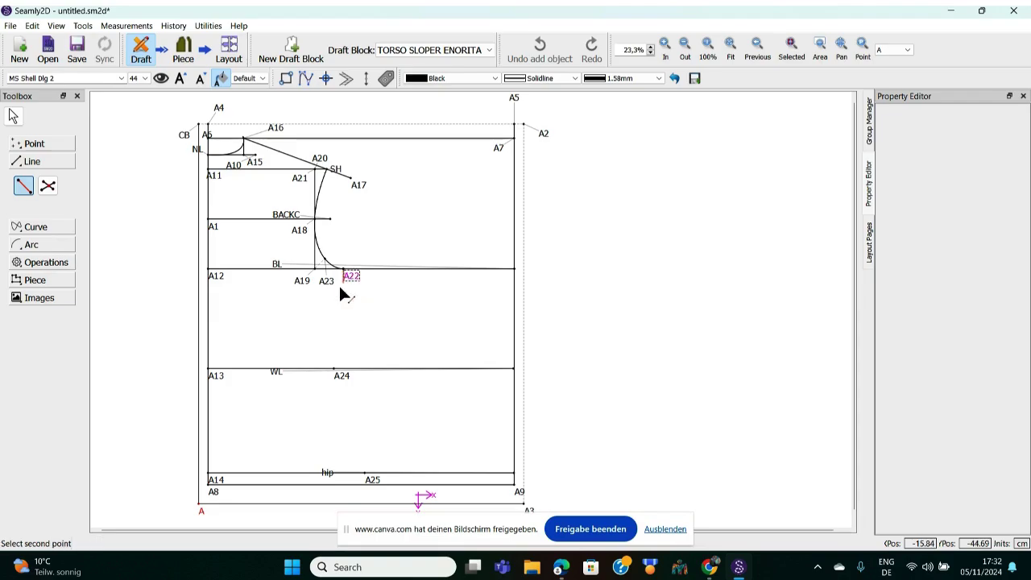
pyautogui.click(335, 372)
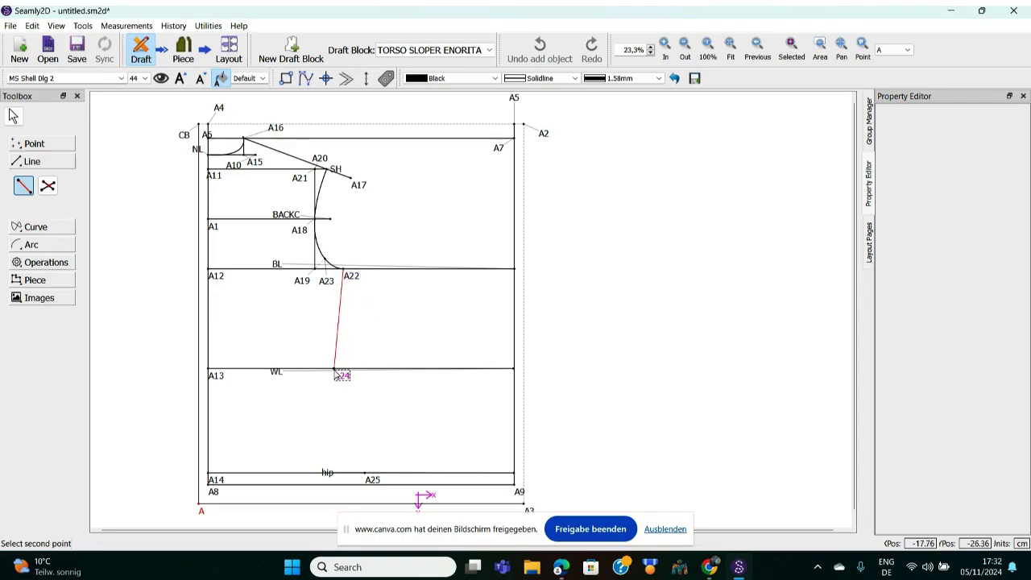
pyautogui.click(23, 185)
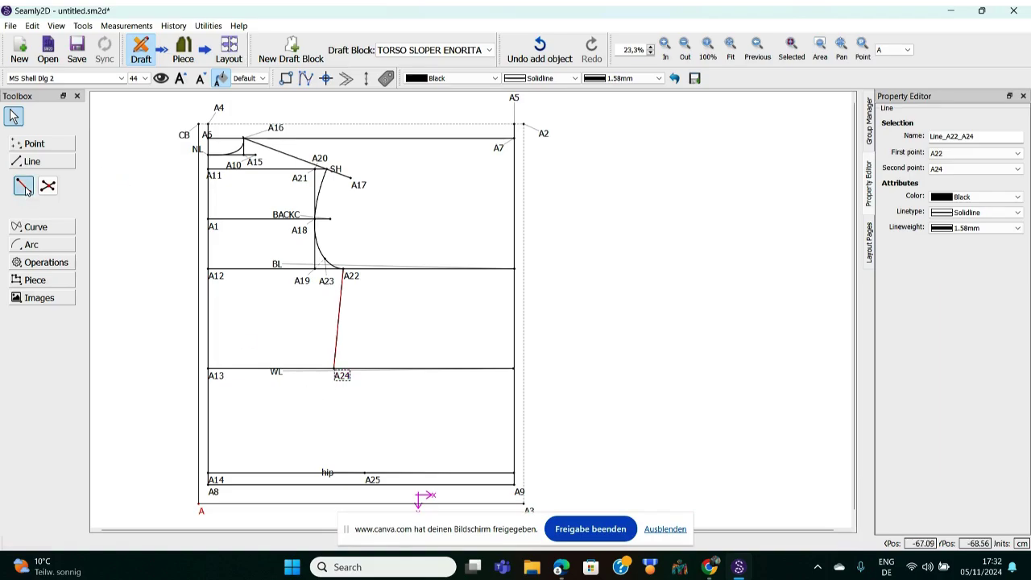
pyautogui.click(335, 370)
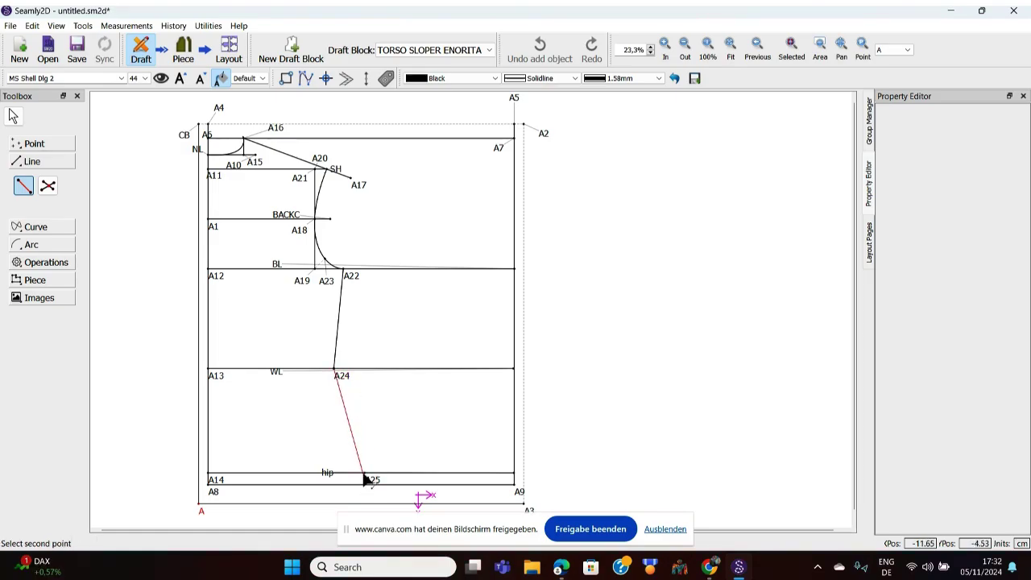
pyautogui.click(367, 480)
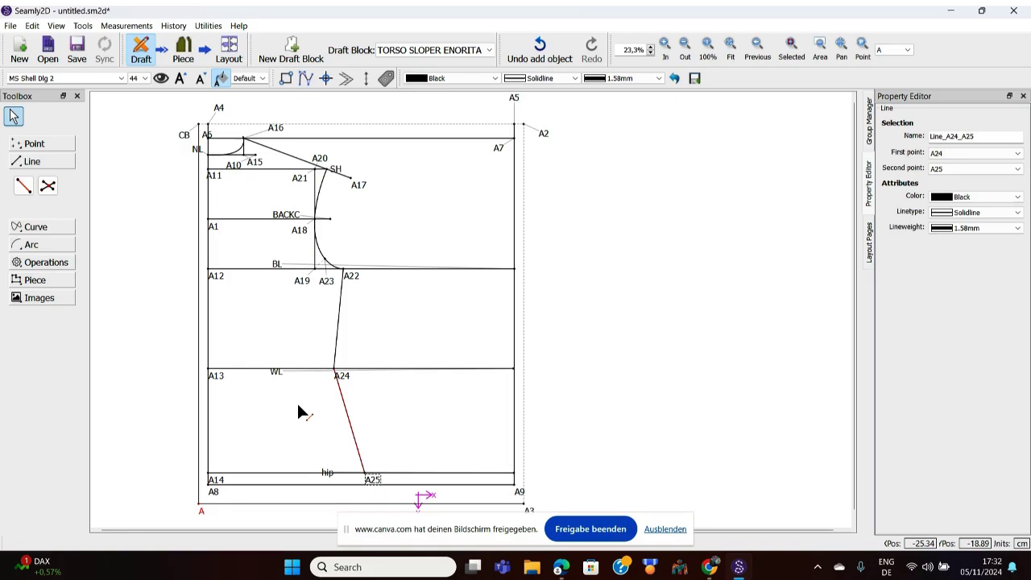
# Step: Review the side seam and waist shaping on the spreadsheet's bodice diagrams, and return to the point tools in Seamly2D
pyautogui.click(711, 567)
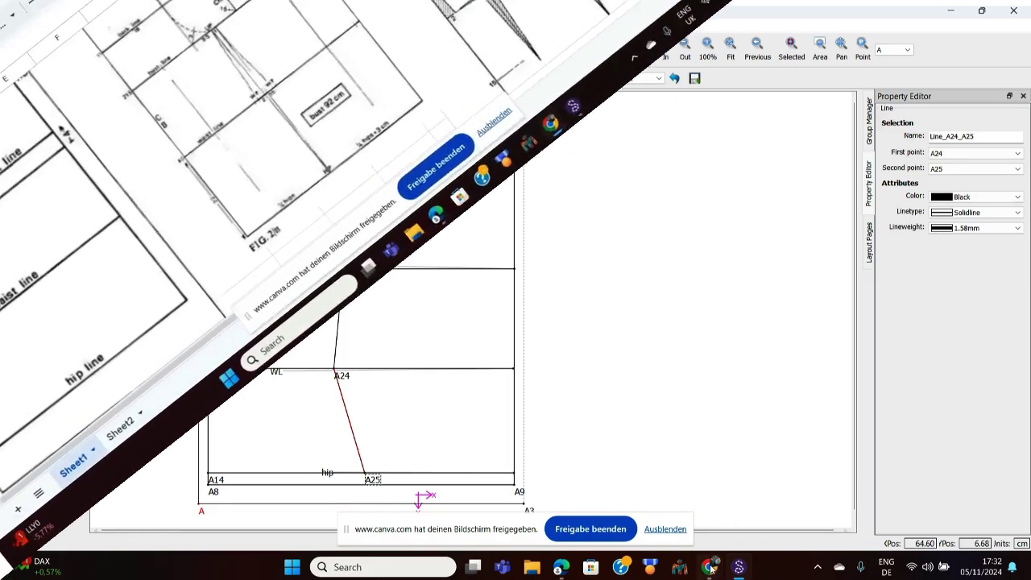
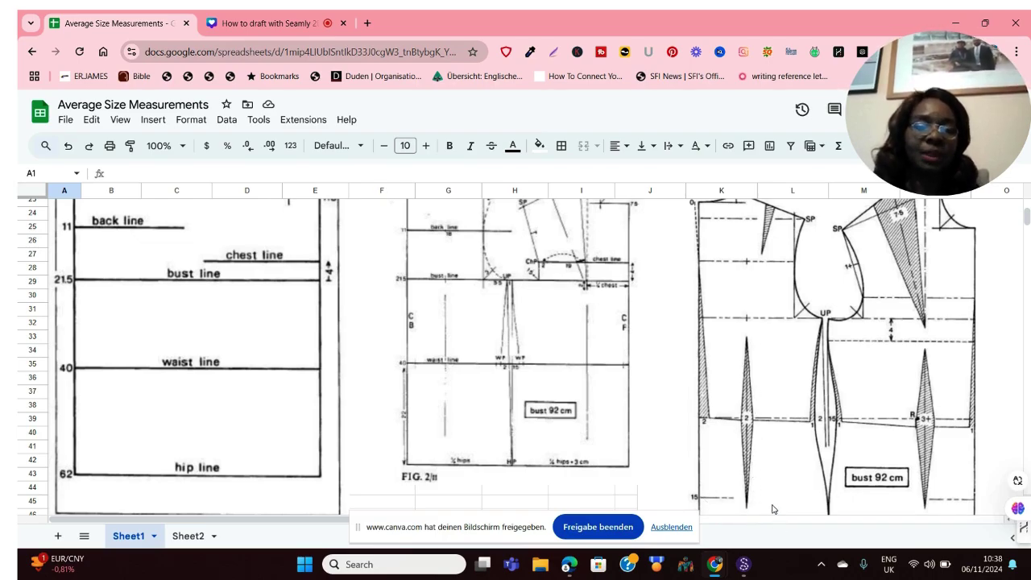
pyautogui.click(746, 566)
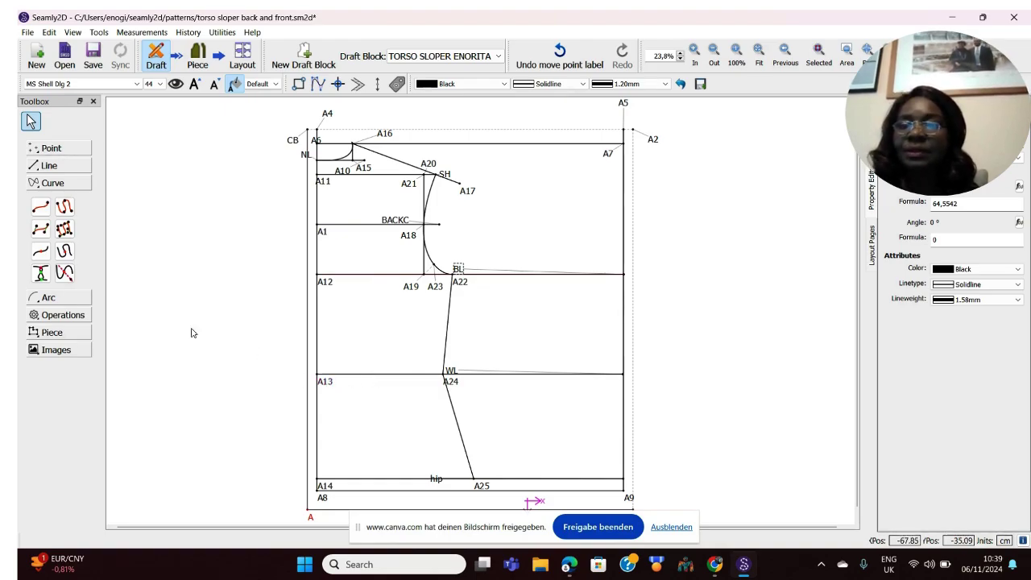
pyautogui.click(48, 149)
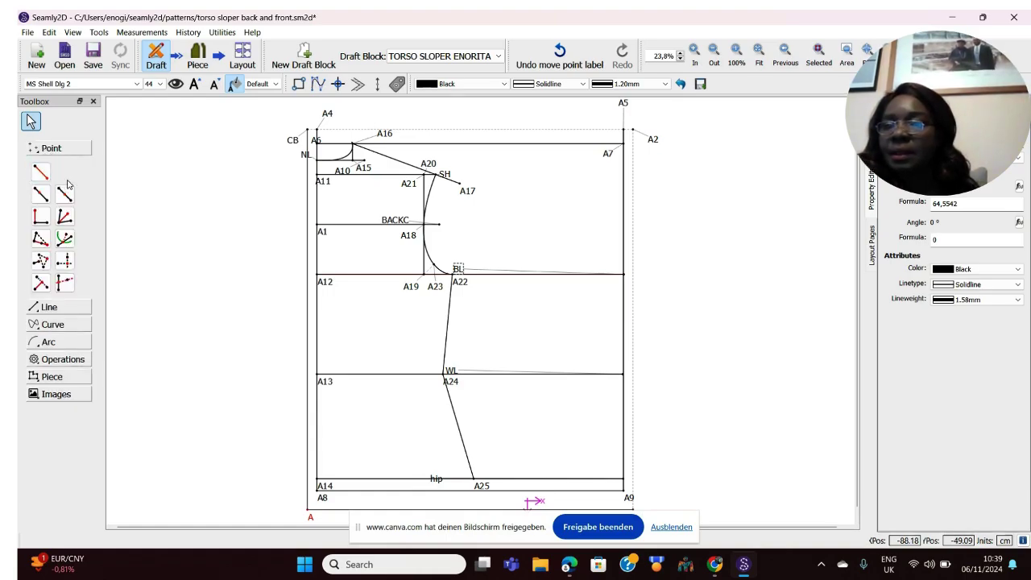
# Step: Place a point on the waistline 10,9 cm from A13 towards A24 to locate the back waist dart's centre
pyautogui.click(40, 195)
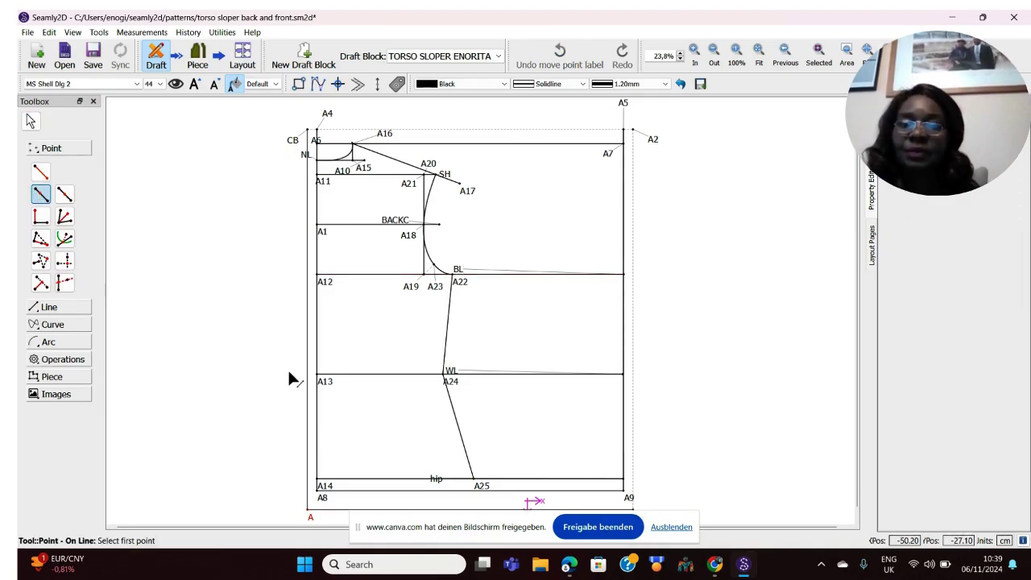
pyautogui.click(323, 381)
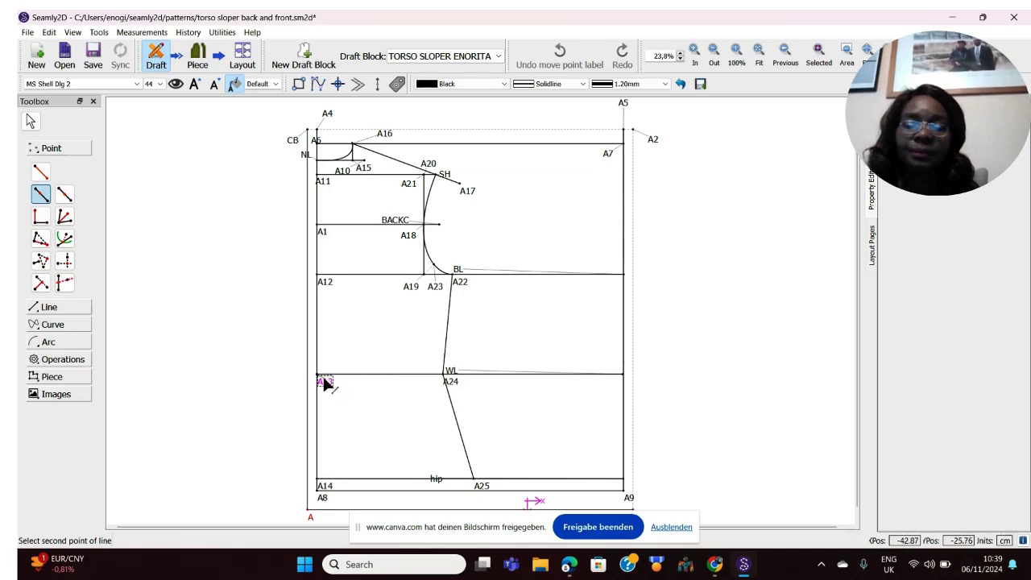
pyautogui.click(451, 385)
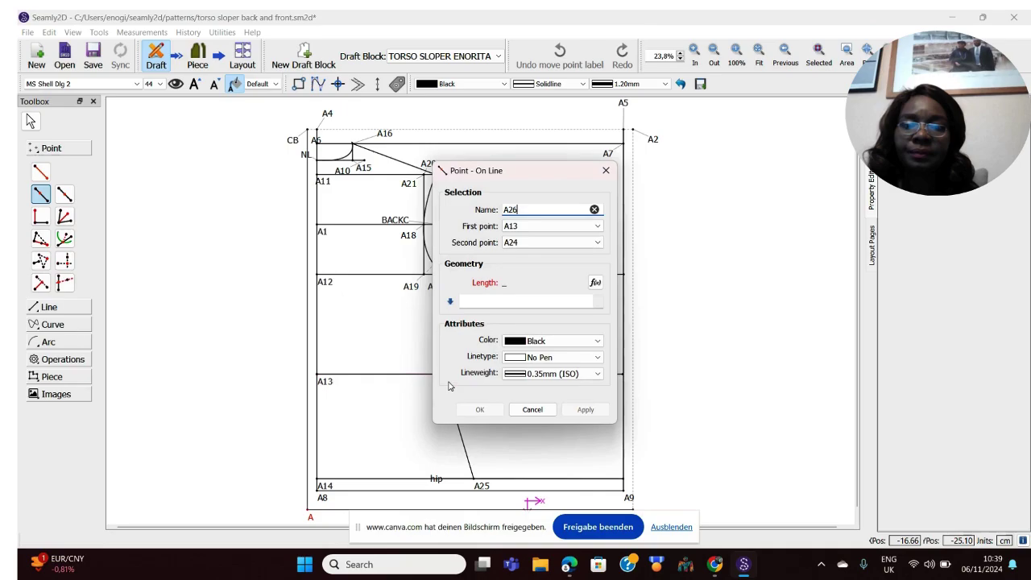
pyautogui.click(476, 304)
pyautogui.write('10')
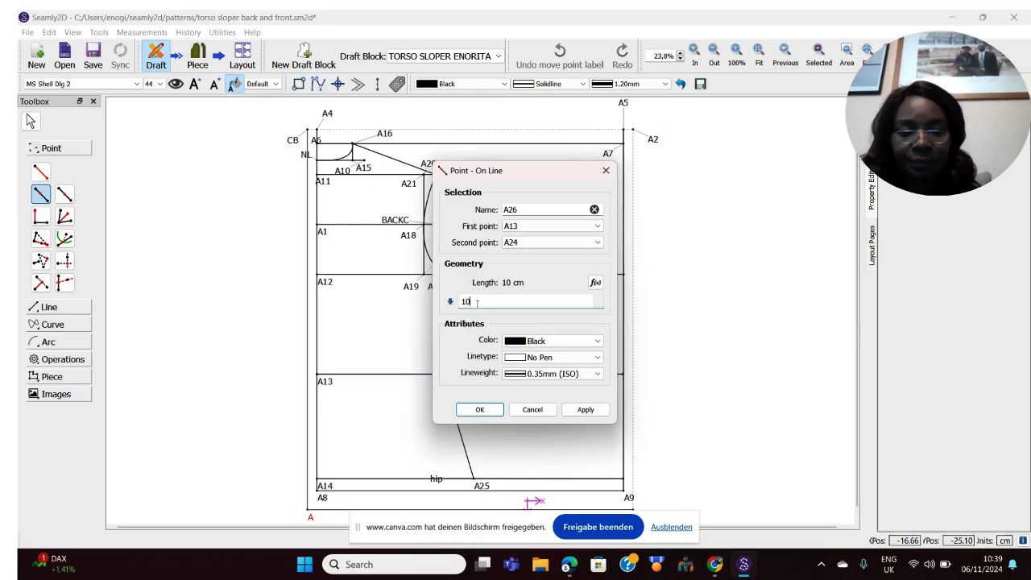
pyautogui.write('.')
pyautogui.press('BackSpace')
pyautogui.write(',9')
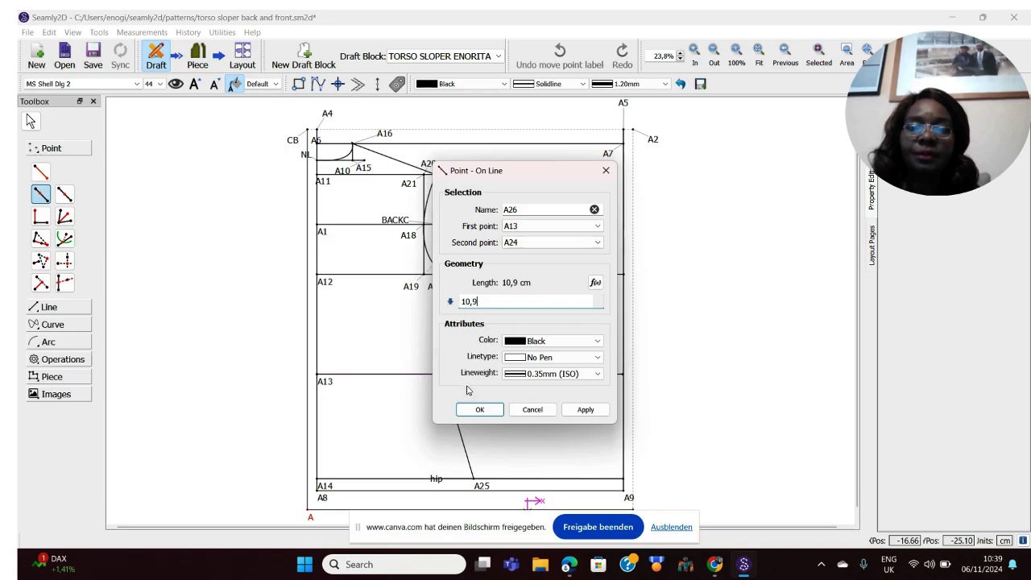
pyautogui.click(475, 411)
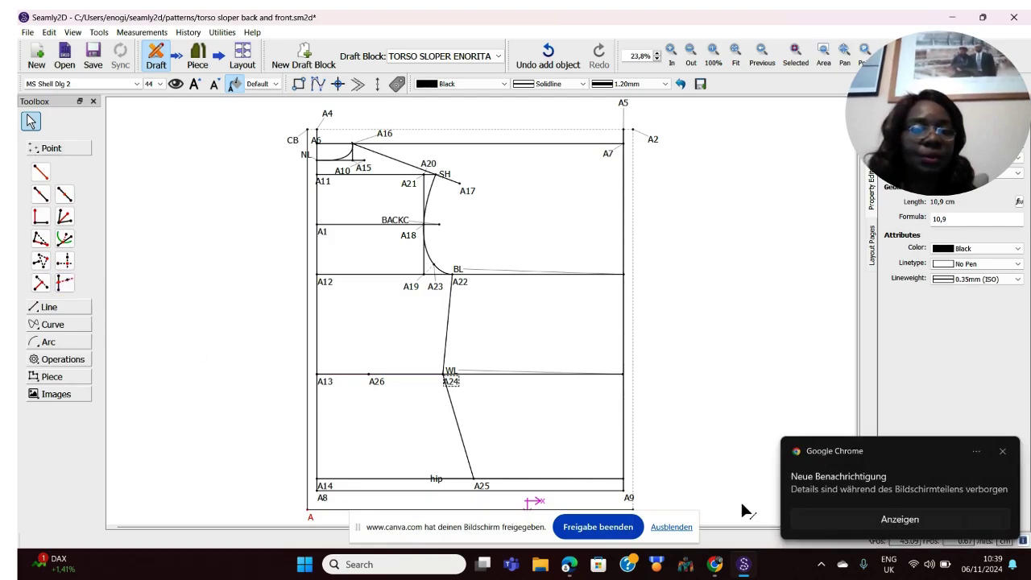
pyautogui.click(1003, 453)
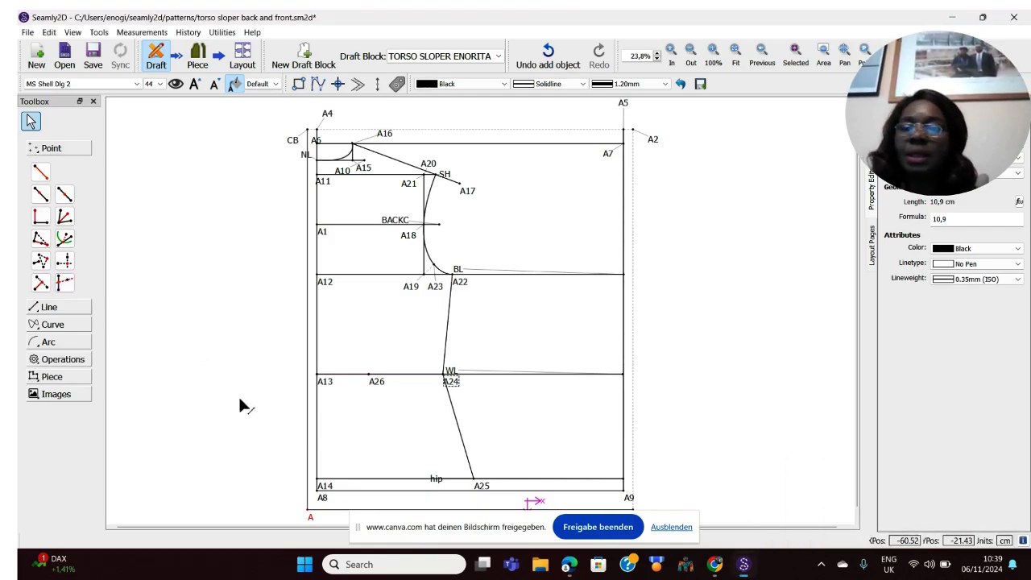
# Step: Project A26 vertically onto the bust line at A12's height and the hip line at A14's height using Point - Intersect XY
pyautogui.click(64, 263)
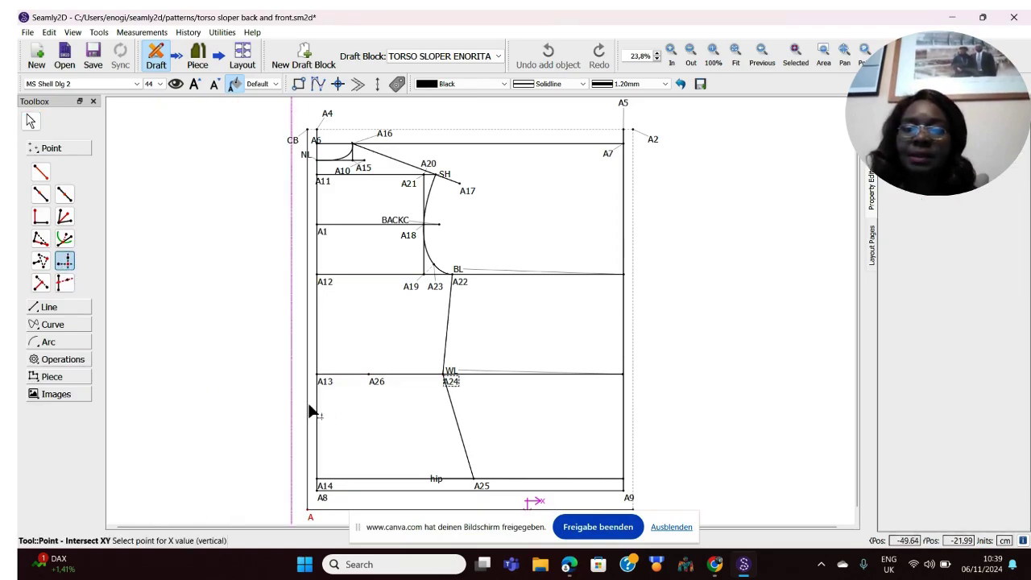
pyautogui.click(369, 375)
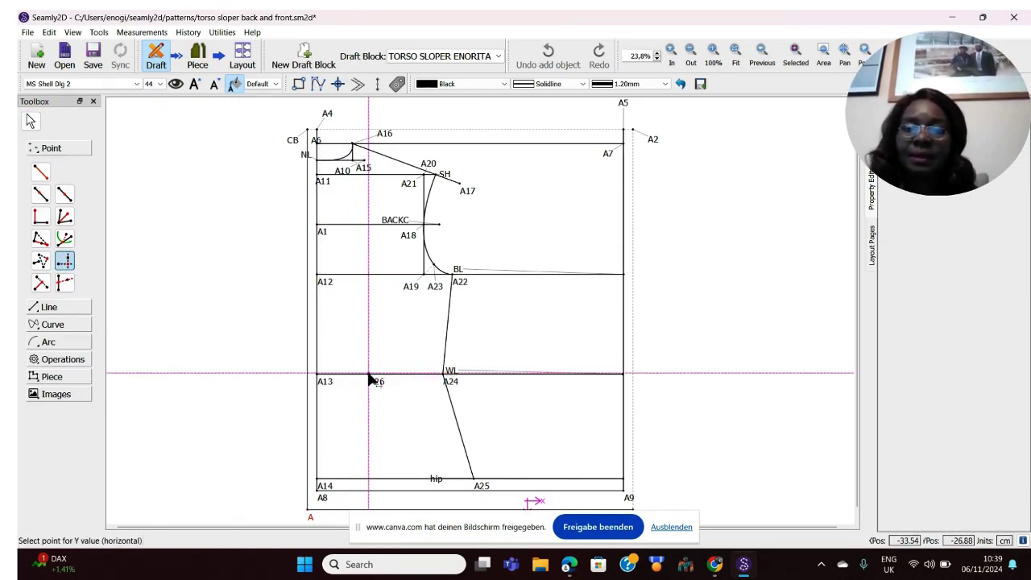
pyautogui.click(327, 282)
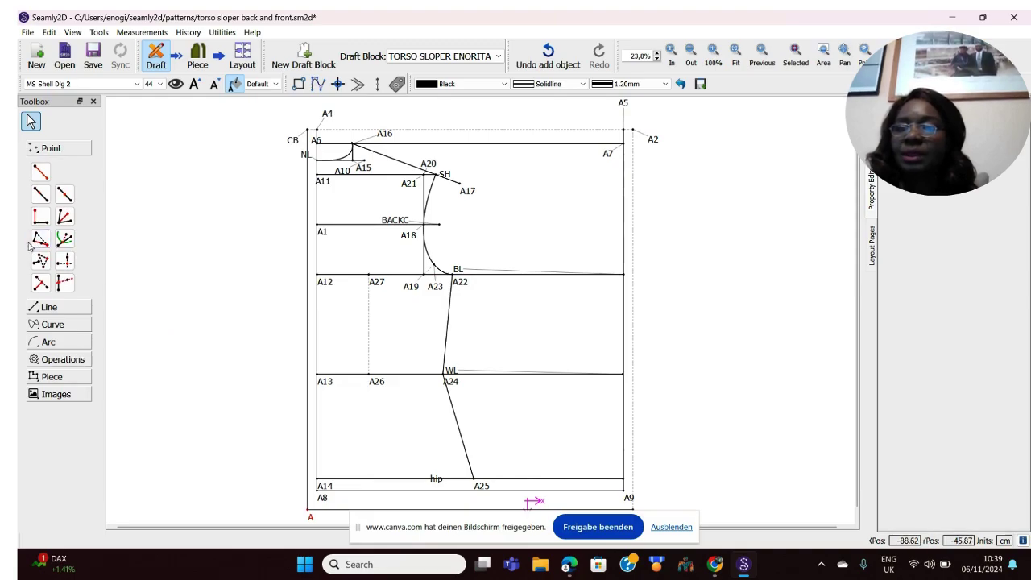
pyautogui.click(64, 260)
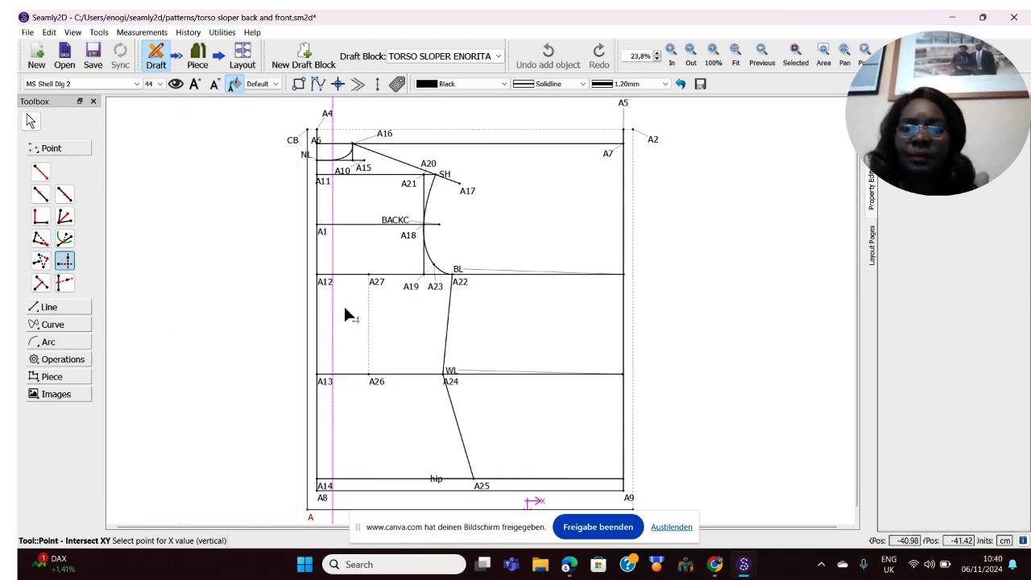
pyautogui.click(374, 384)
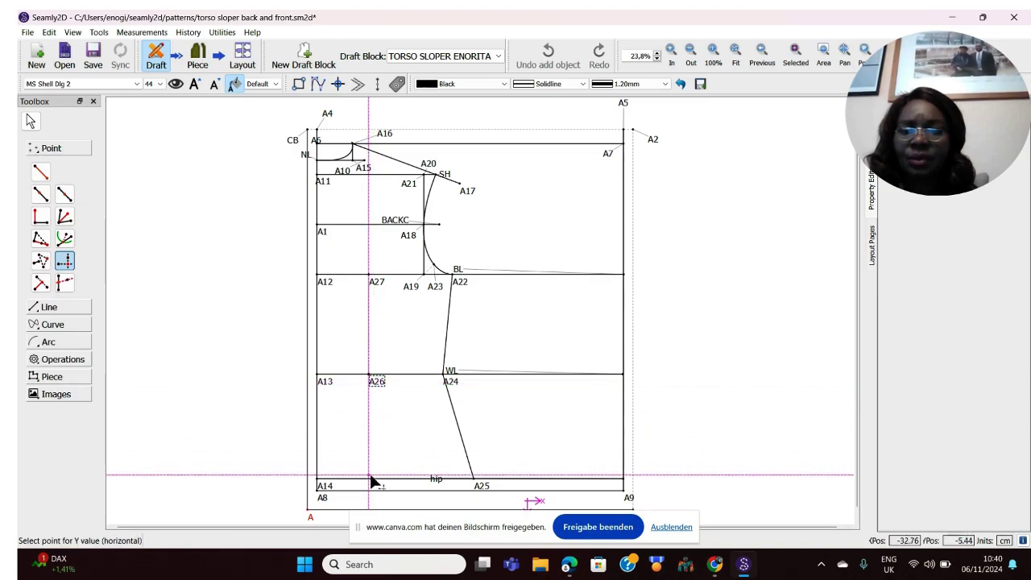
pyautogui.click(327, 488)
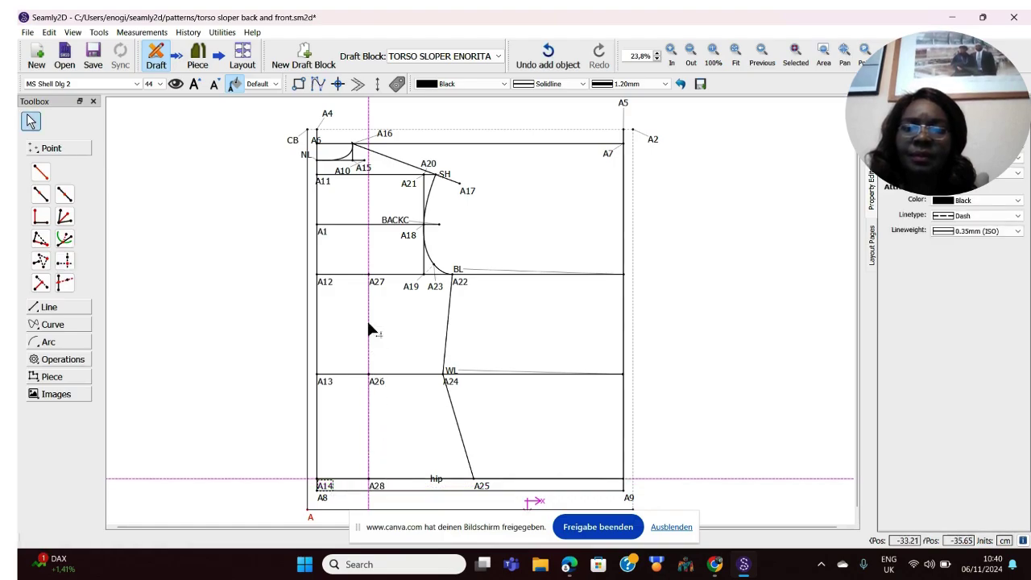
pyautogui.click(676, 259)
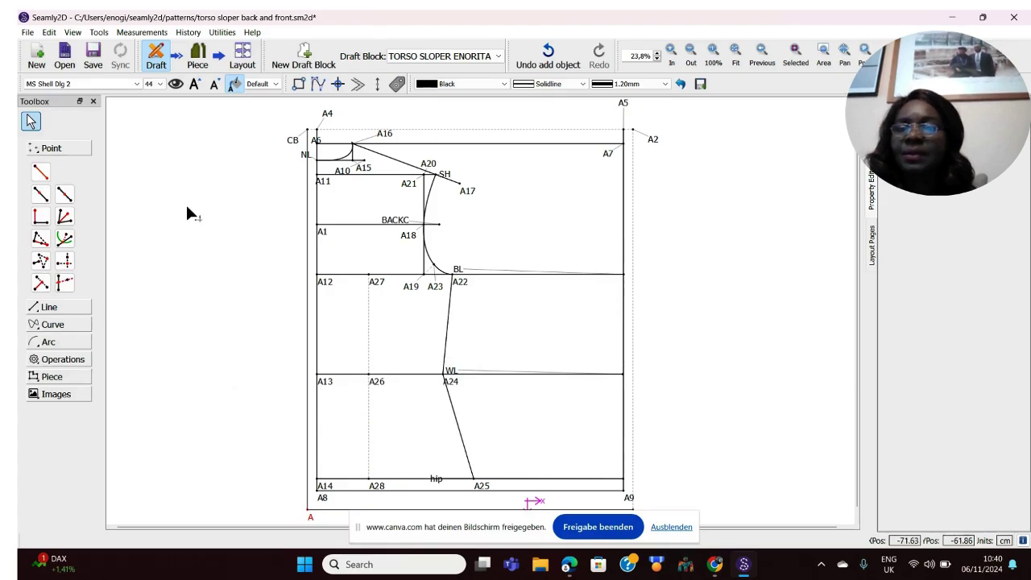
# Step: Draw the back dart's centre line as a straight line from A27 to A28
pyautogui.click(49, 306)
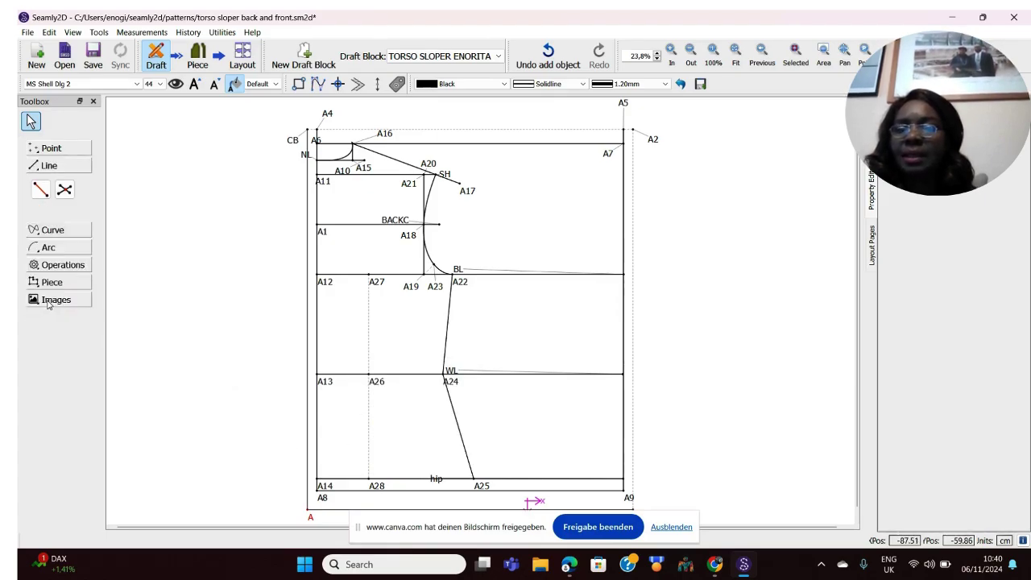
pyautogui.click(41, 188)
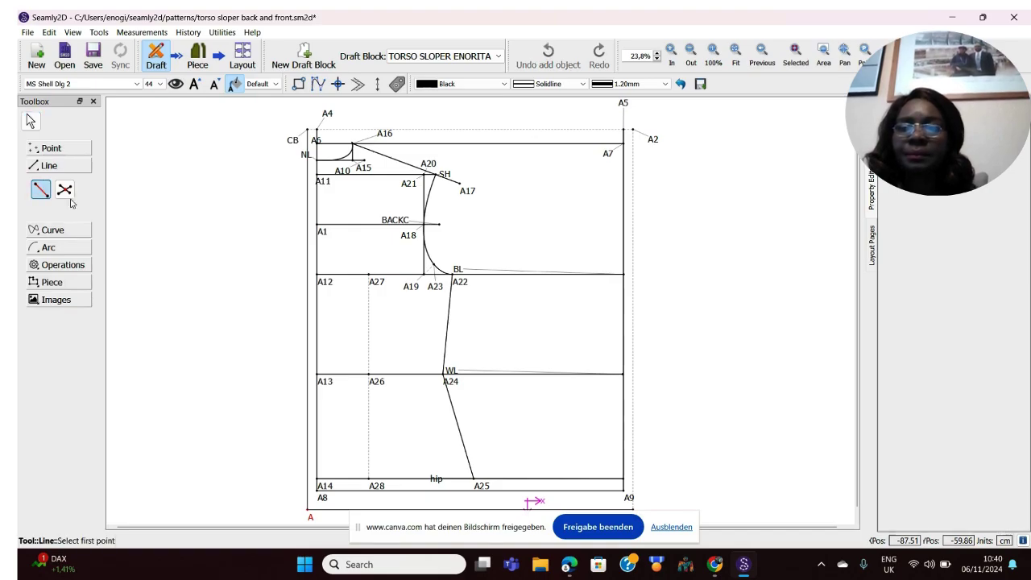
pyautogui.click(371, 276)
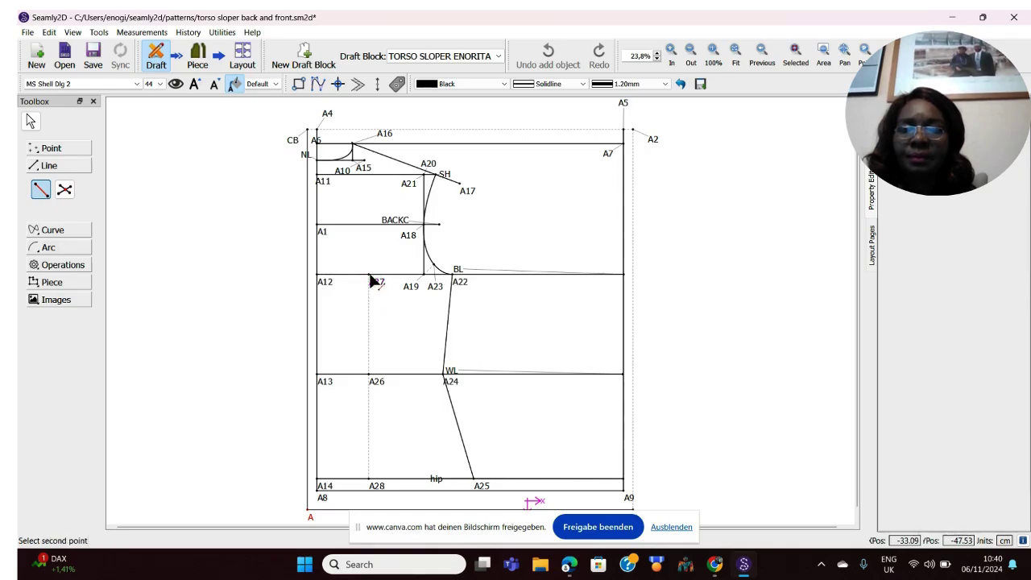
pyautogui.click(376, 485)
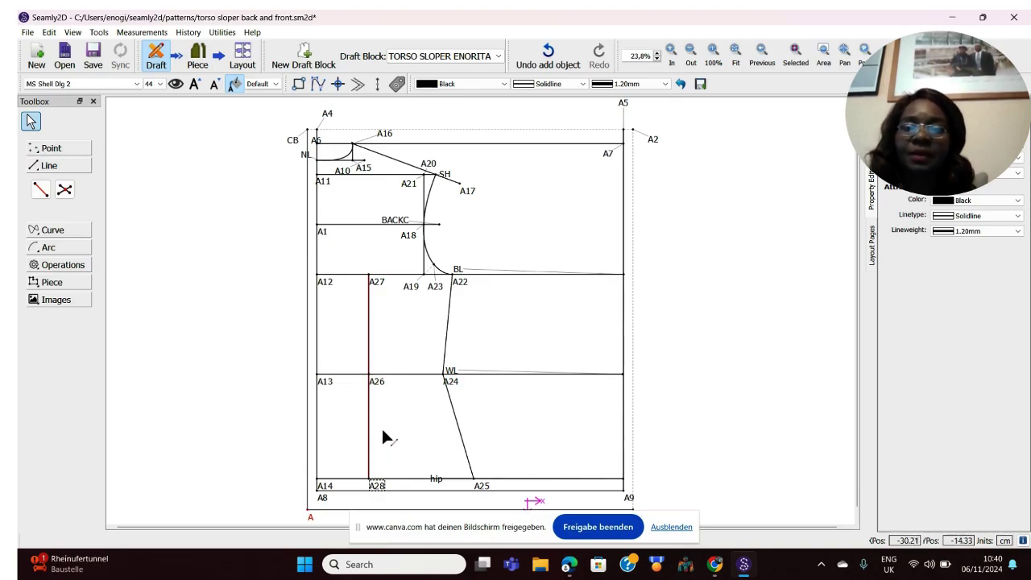
# Step: Place a point on the waistline 1 cm from A26 towards A24 and move its label clear of A26's label
pyautogui.click(52, 149)
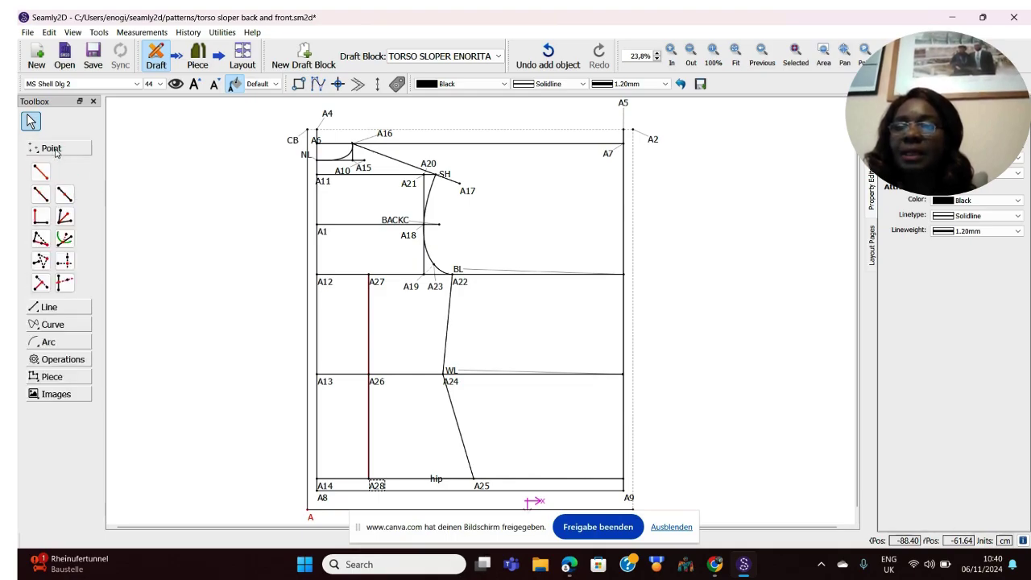
pyautogui.click(41, 195)
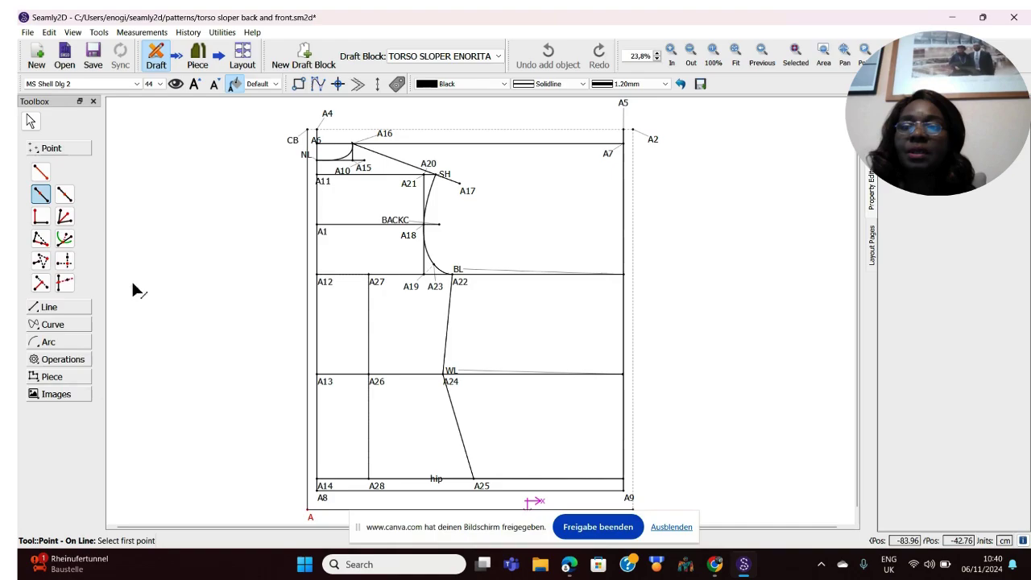
pyautogui.click(371, 382)
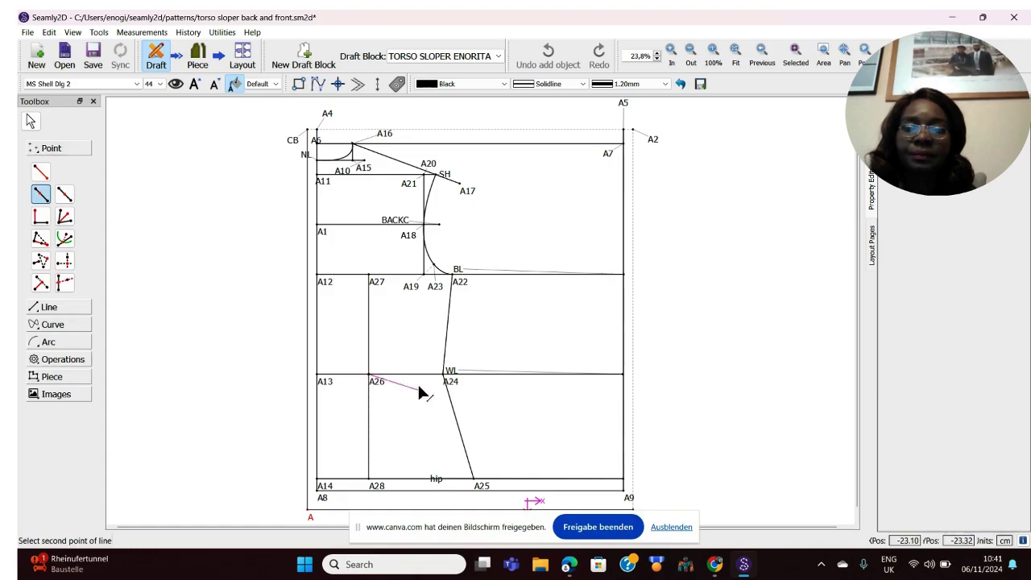
pyautogui.click(447, 379)
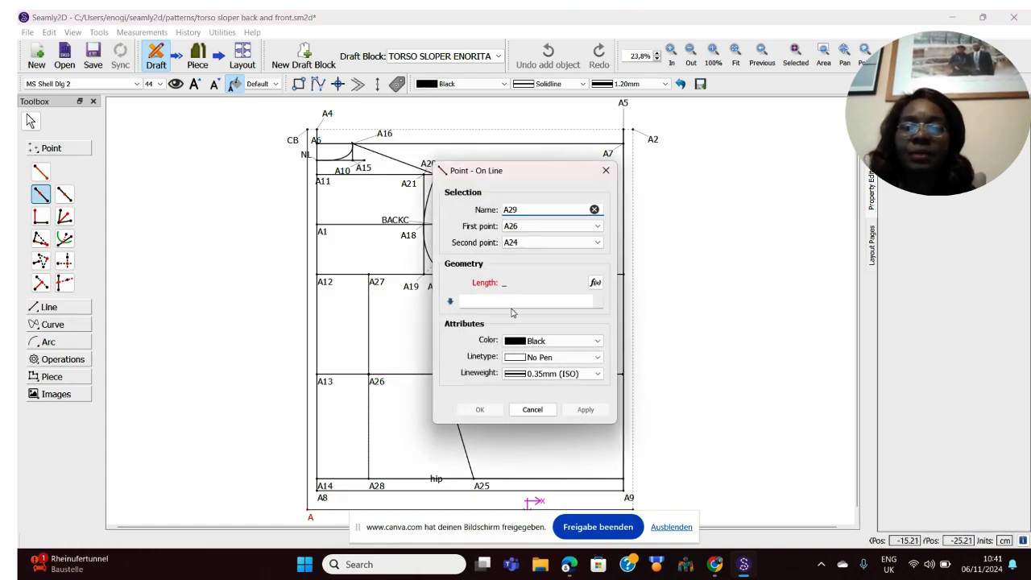
pyautogui.click(482, 301)
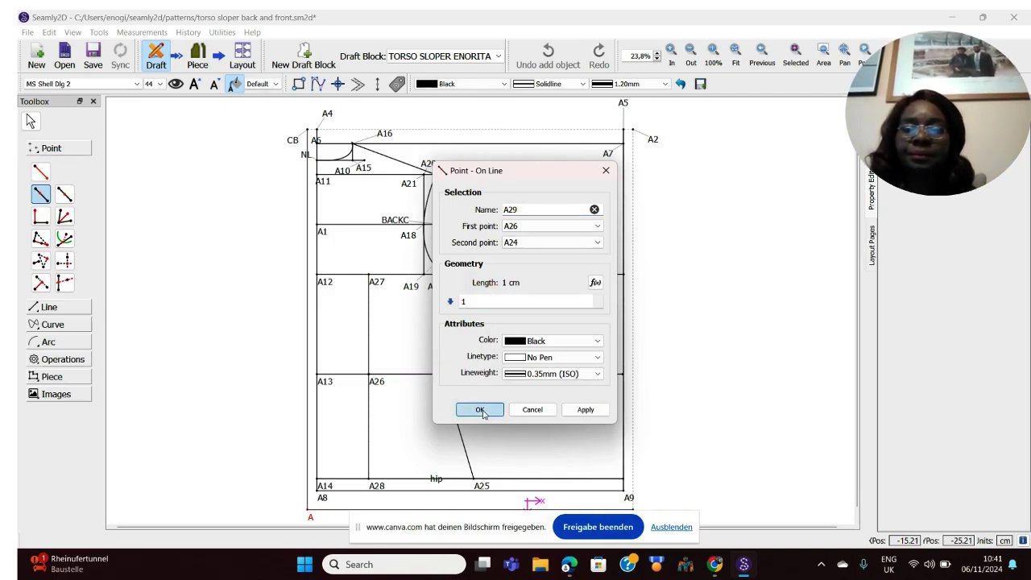
pyautogui.click(481, 410)
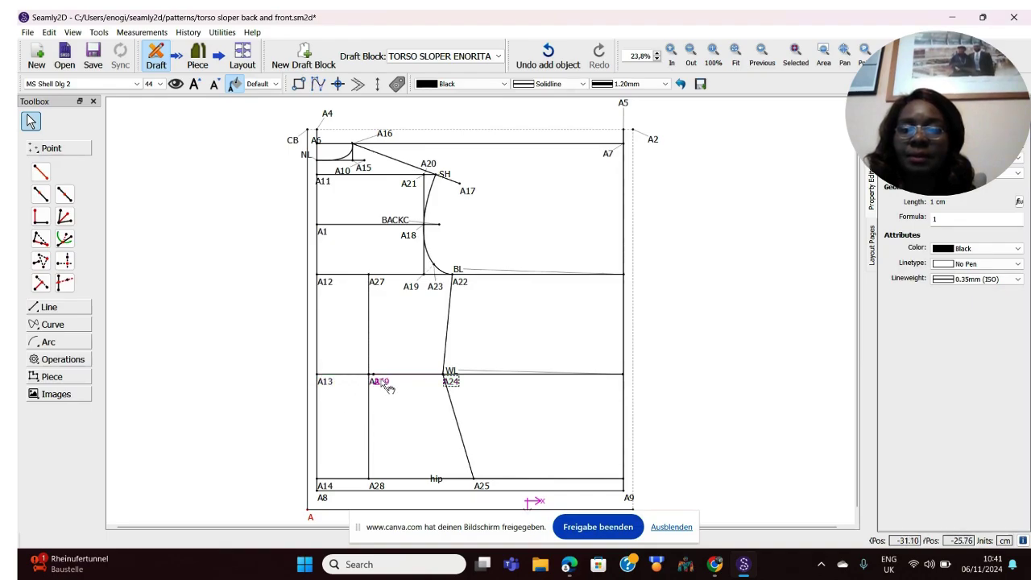
pyautogui.moveTo(382, 381); pyautogui.dragTo(403, 390)
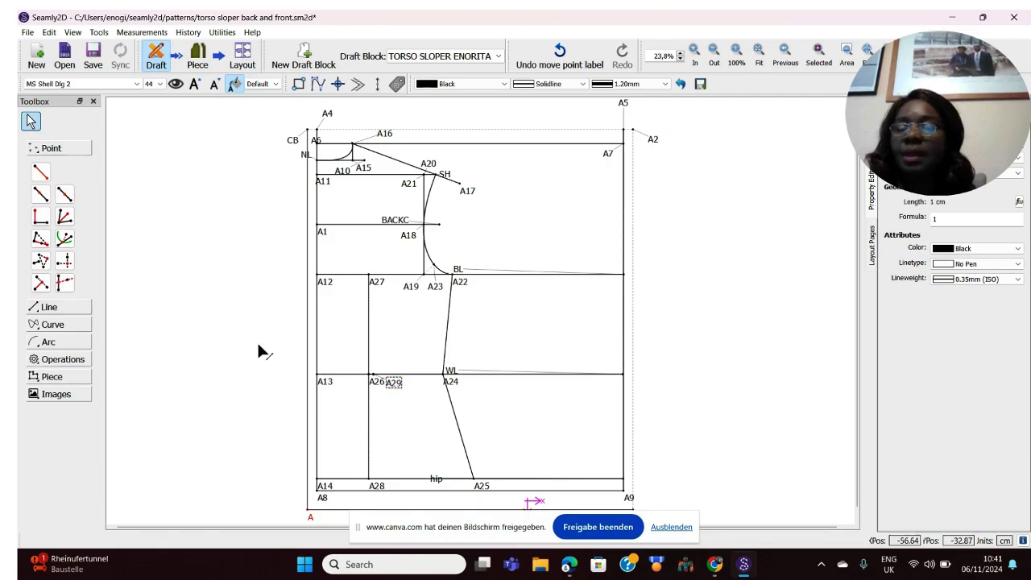
# Step: Place a point on the waistline 1 cm from A26 towards A13 and move its label below the waistline
pyautogui.click(41, 195)
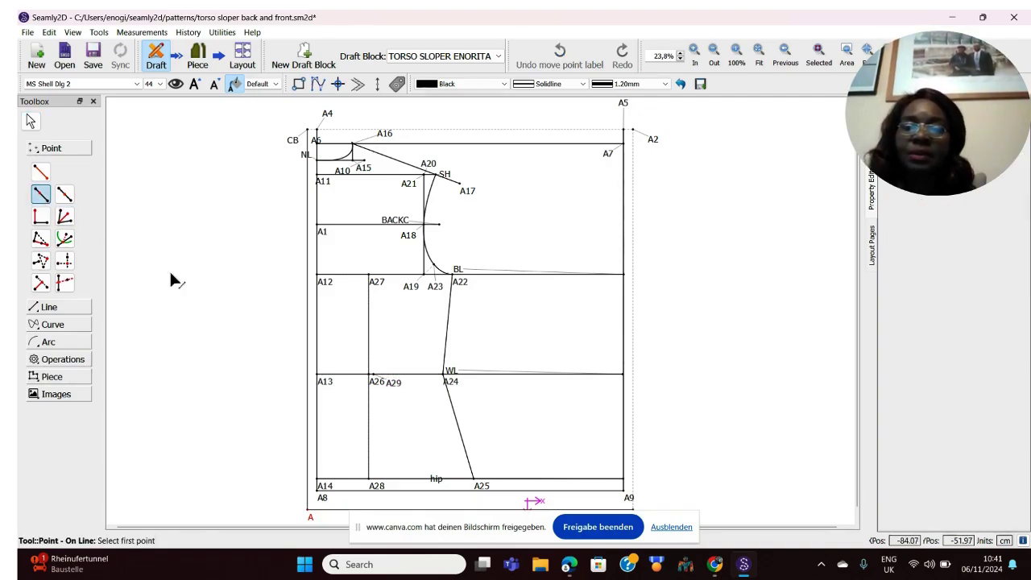
pyautogui.click(372, 385)
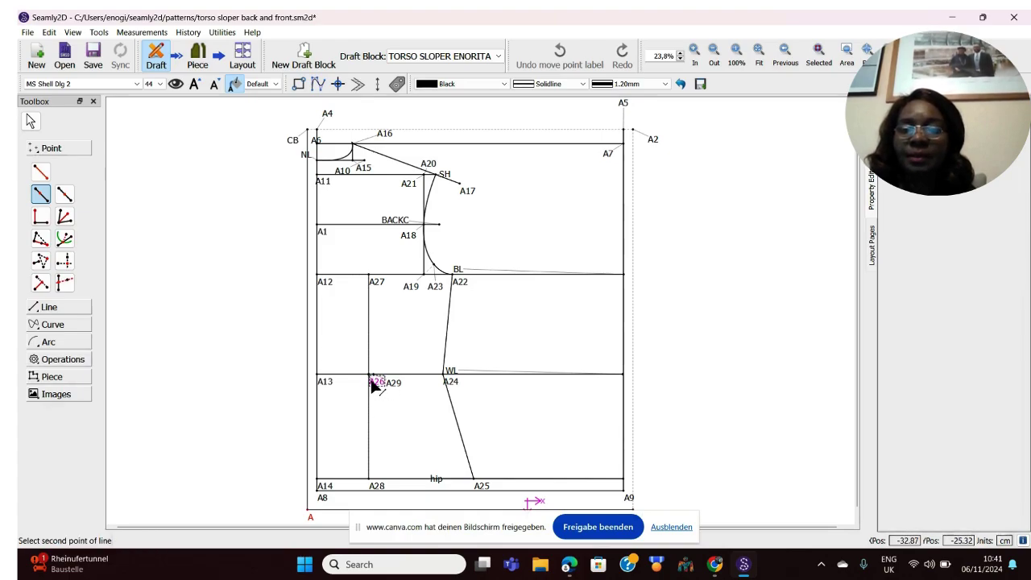
pyautogui.click(320, 378)
pyautogui.click(464, 301)
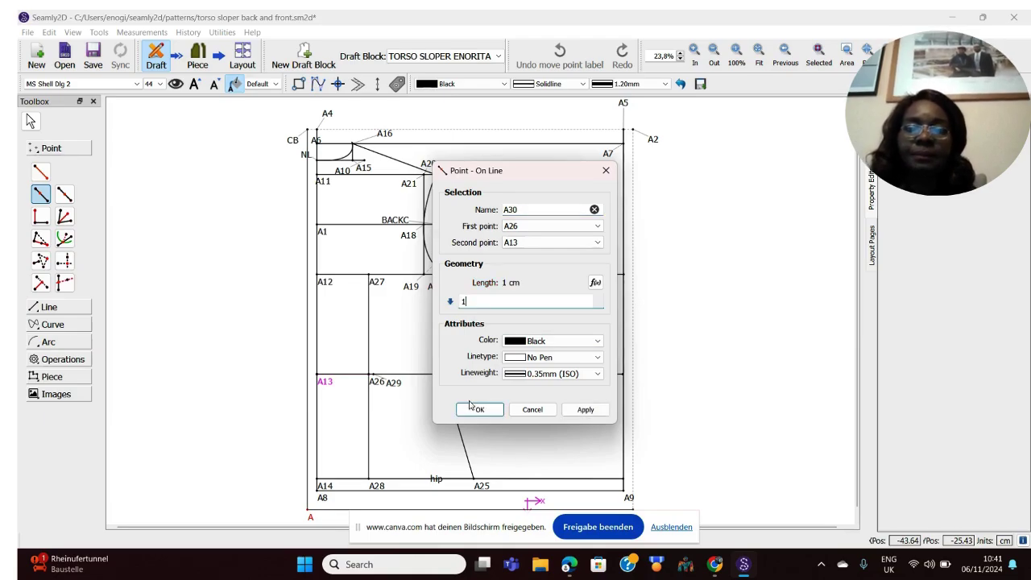
pyautogui.click(480, 409)
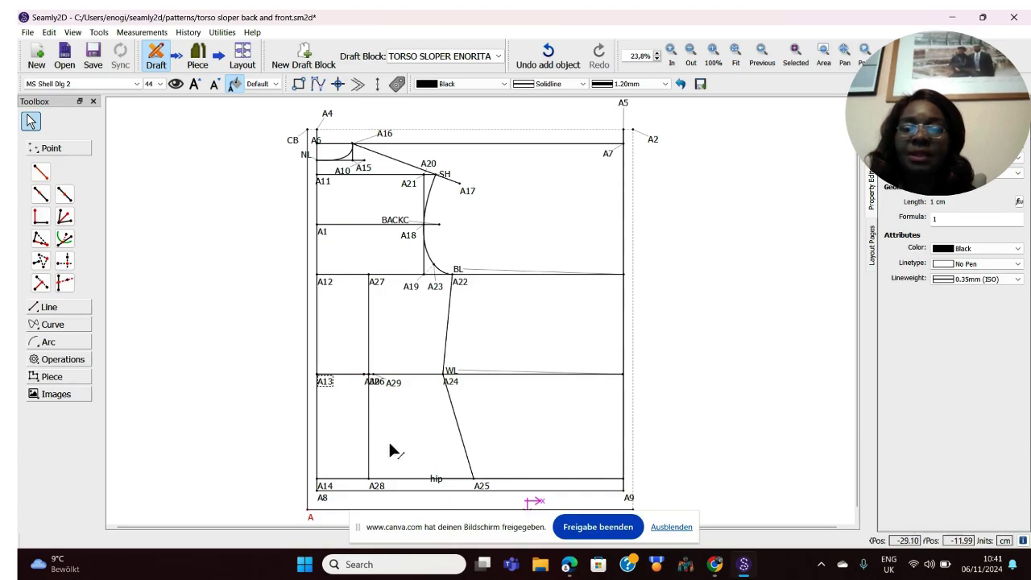
pyautogui.moveTo(375, 388); pyautogui.dragTo(349, 404)
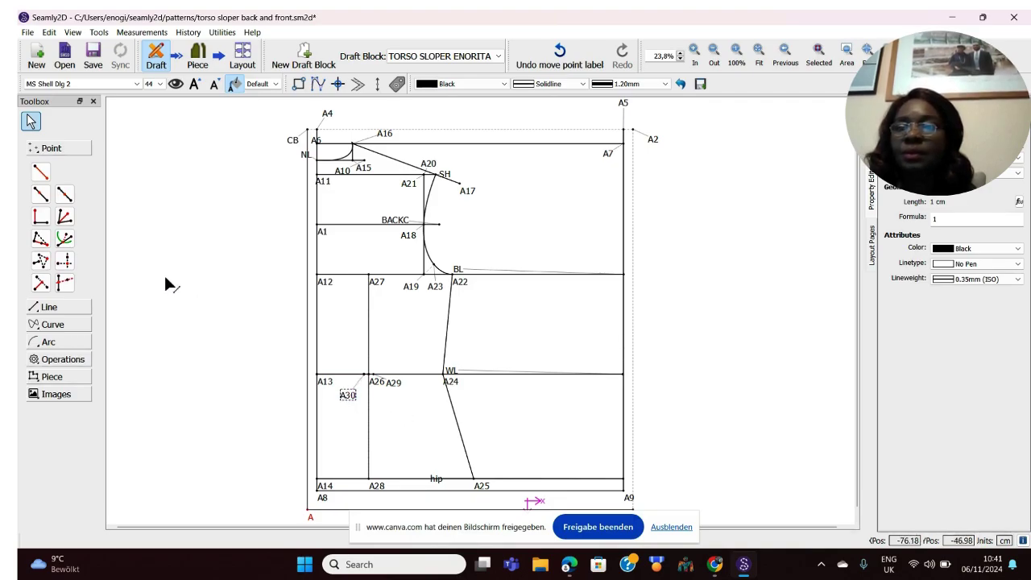
# Step: Place the upper dart point on the dart's centre line, 4 cm from A27 towards A26
pyautogui.click(41, 197)
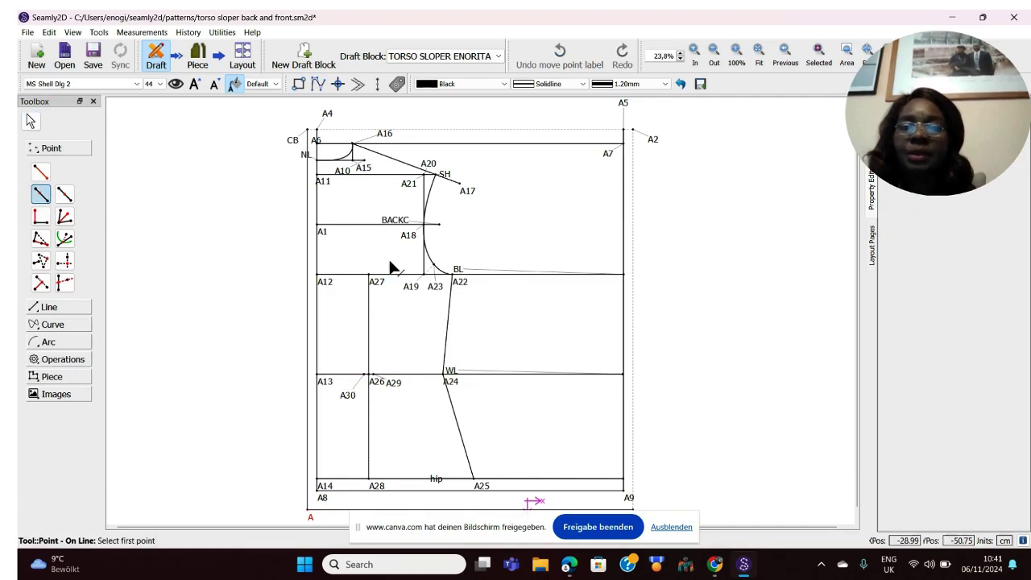
pyautogui.click(371, 280)
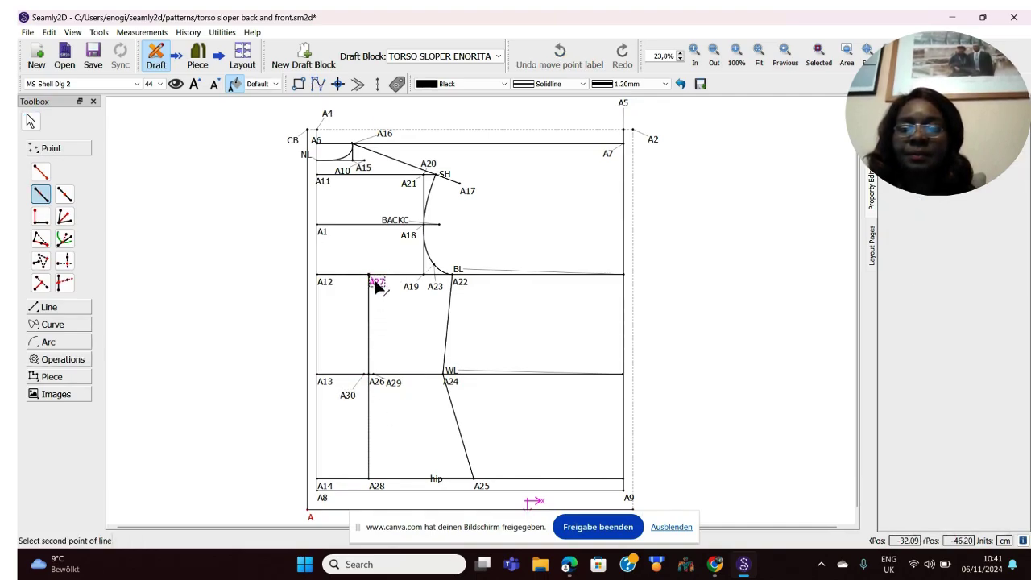
pyautogui.click(373, 377)
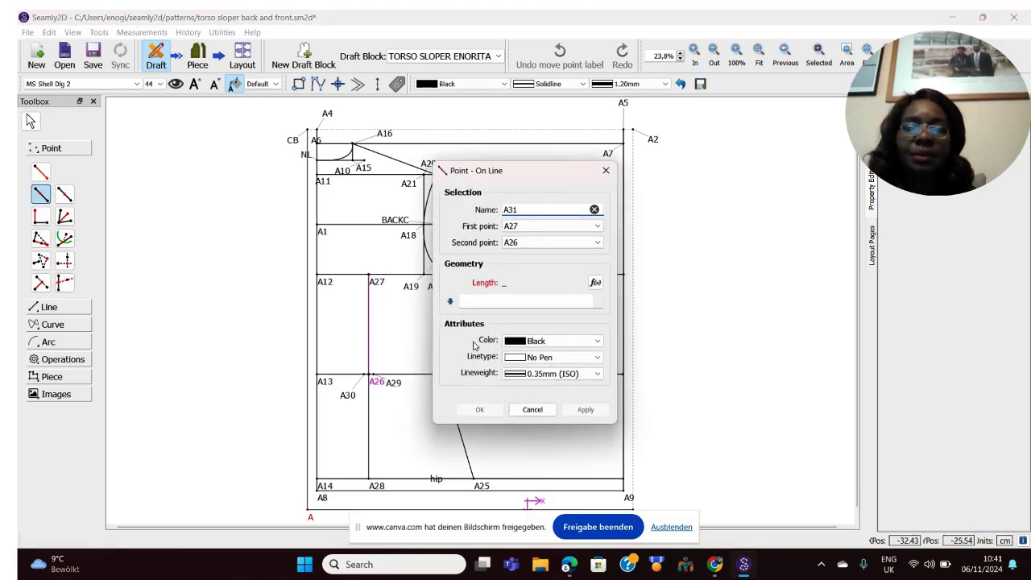
pyautogui.click(477, 303)
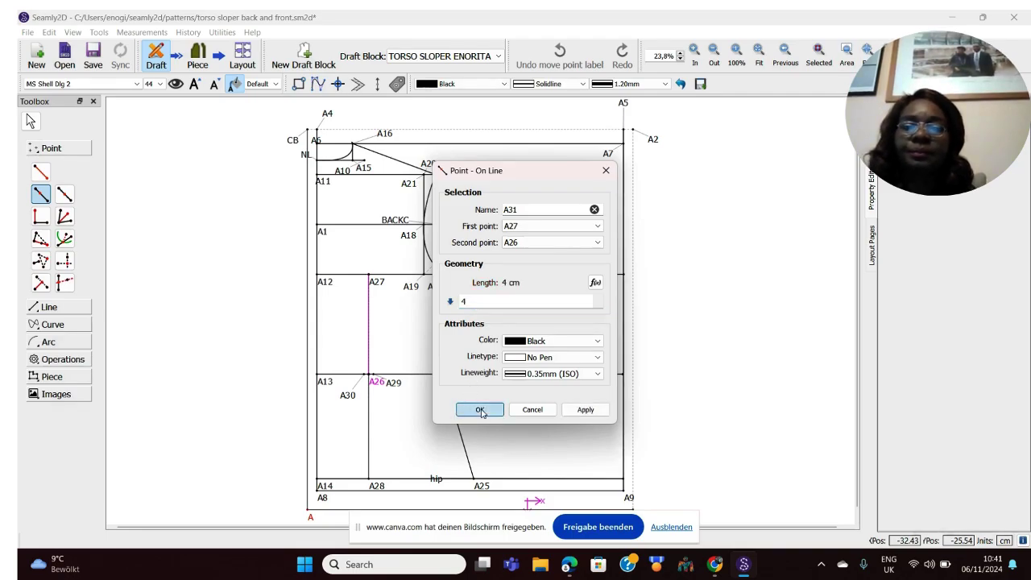
pyautogui.click(480, 410)
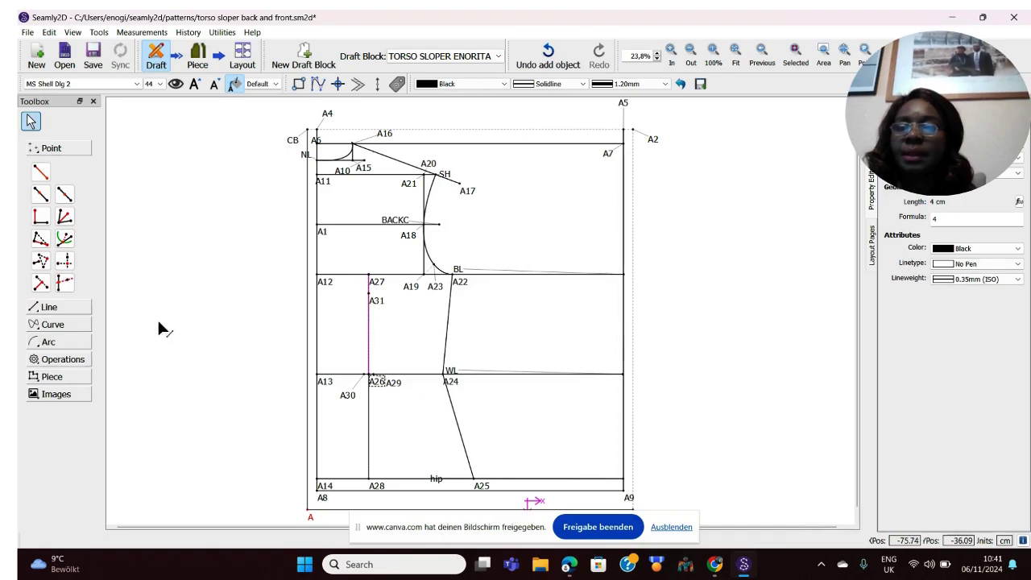
# Step: Place the lower dart point on the dart's centre line, 15 cm from A26 towards A28
pyautogui.click(41, 195)
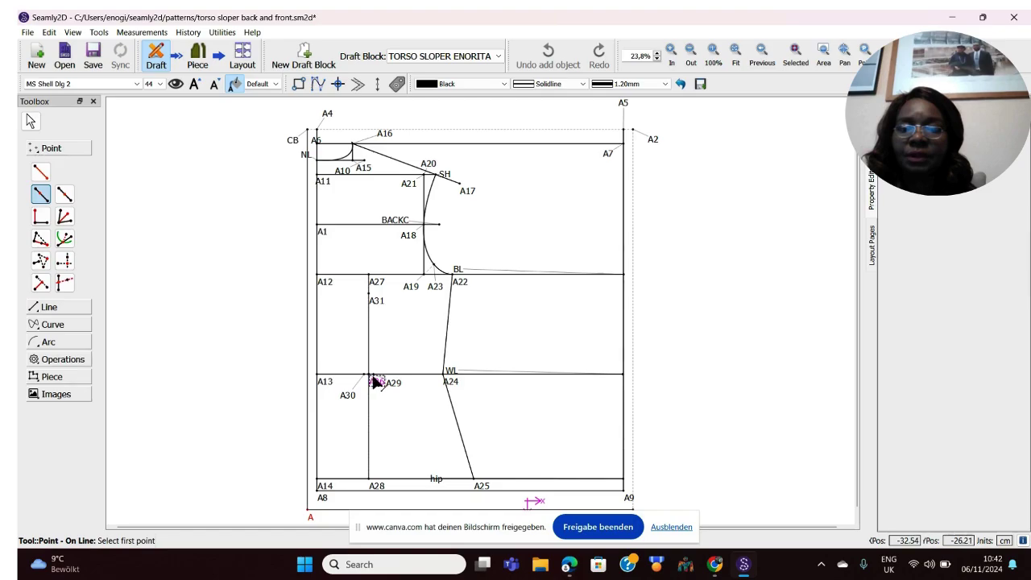
pyautogui.moveTo(374, 382)
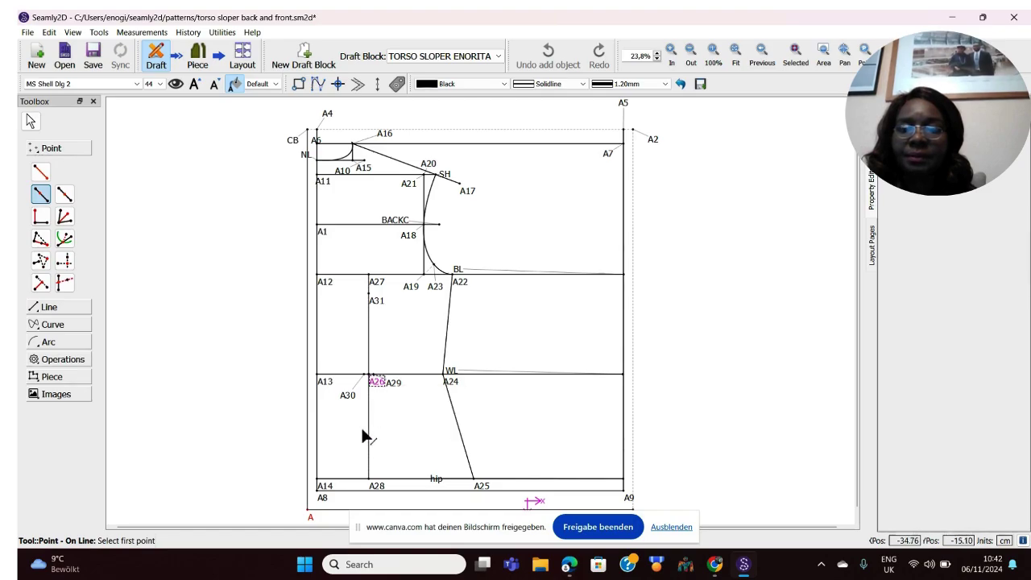
pyautogui.click(373, 379)
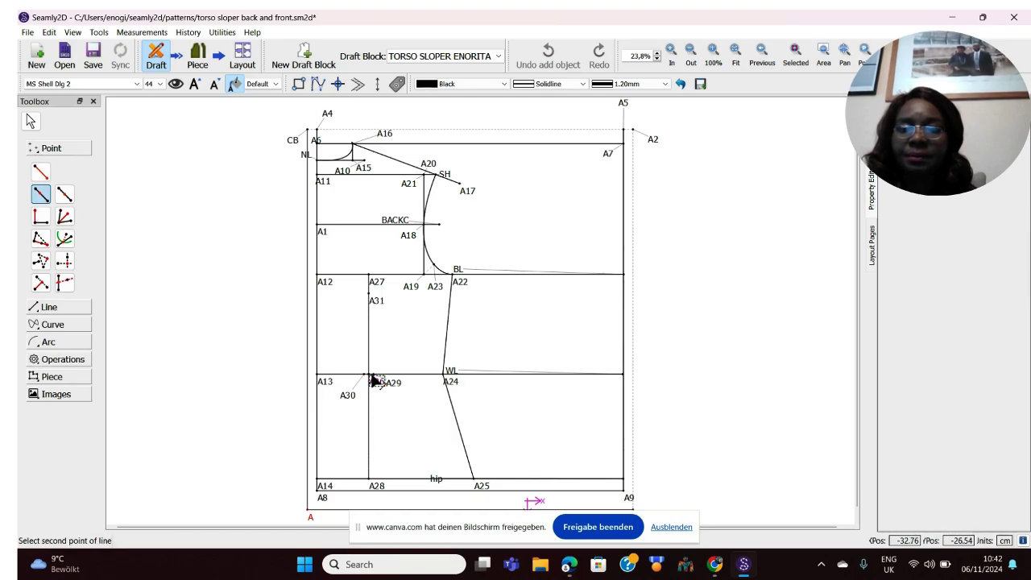
pyautogui.click(373, 491)
pyautogui.click(467, 303)
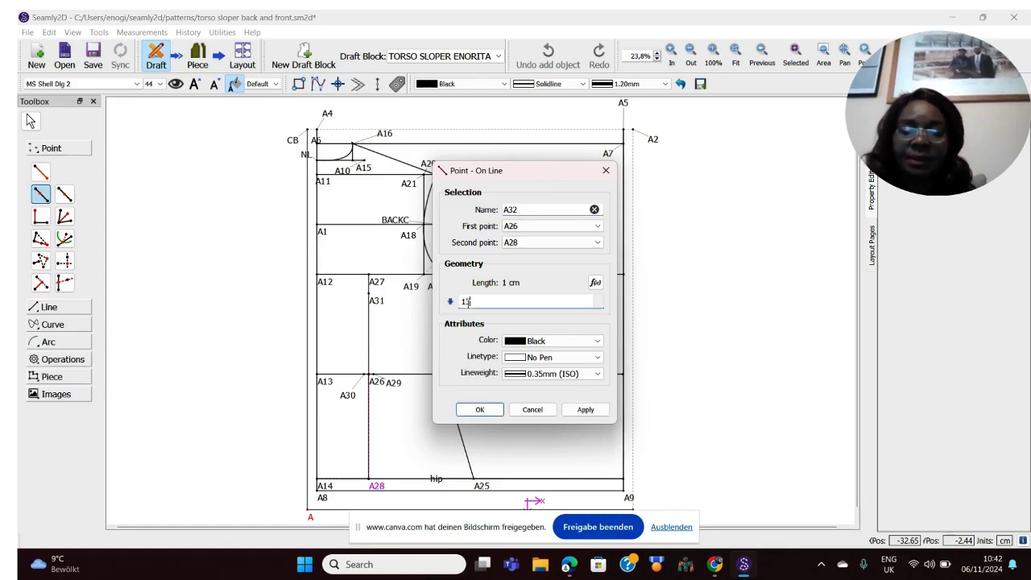
pyautogui.write('15')
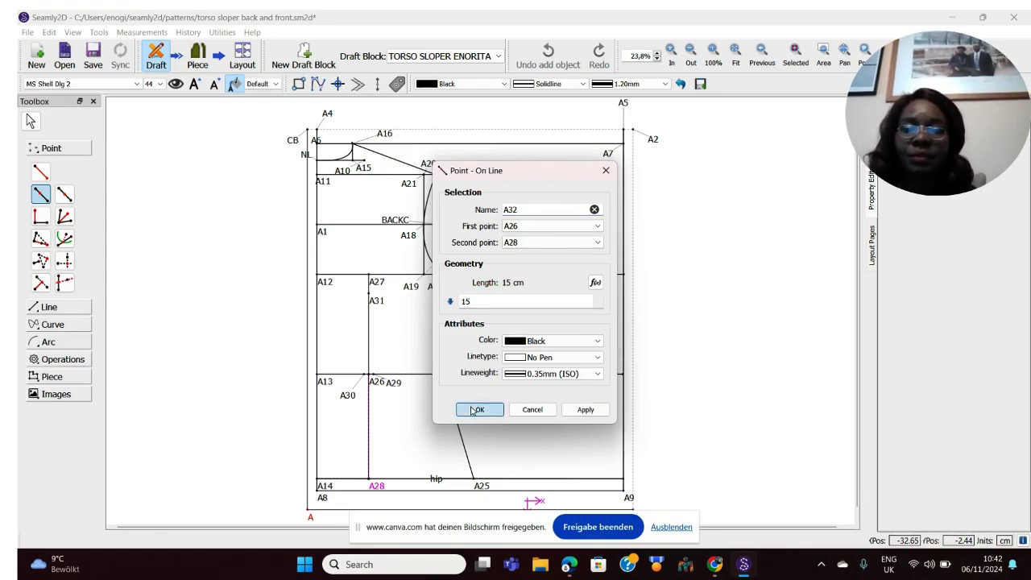
pyautogui.click(479, 410)
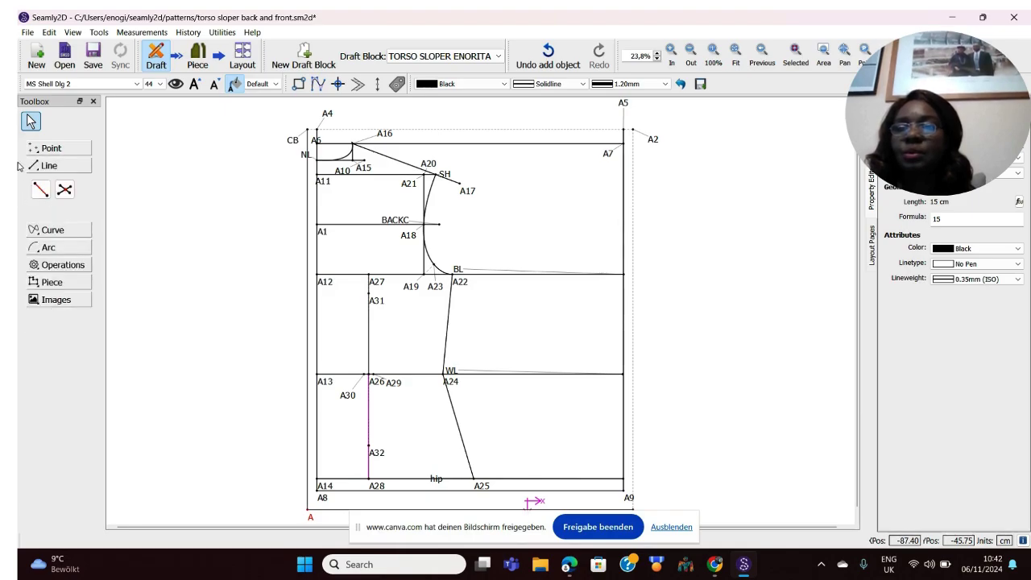
# Step: Draw the two upper dart legs as straight lines from A31 to A29 and from A31 to A30
pyautogui.click(39, 187)
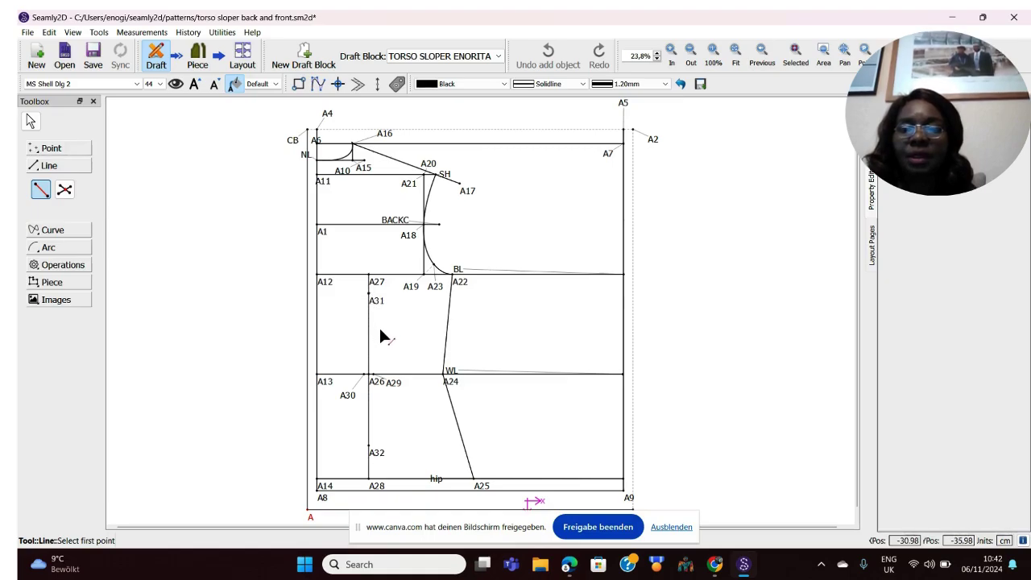
pyautogui.click(371, 298)
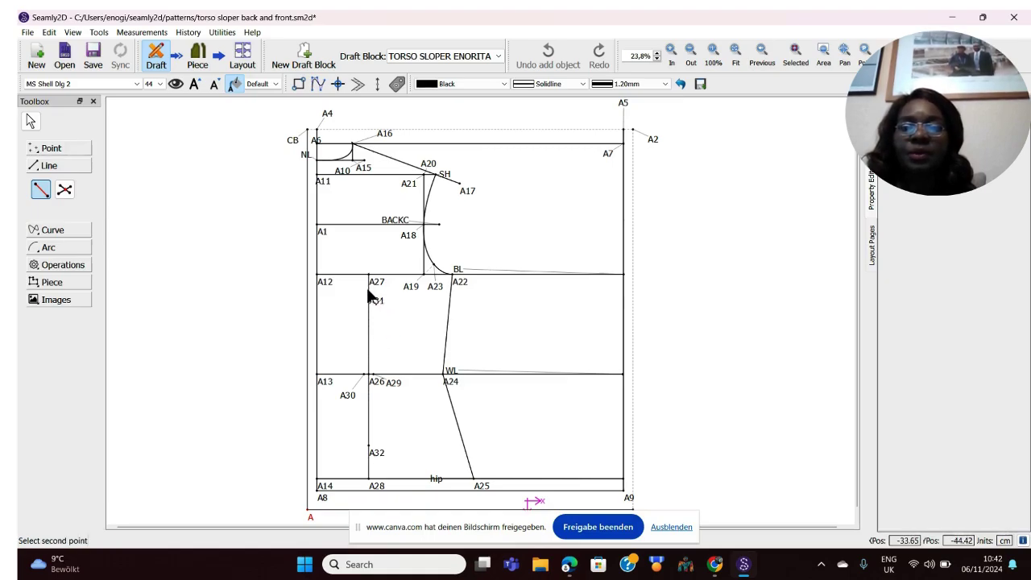
pyautogui.click(391, 386)
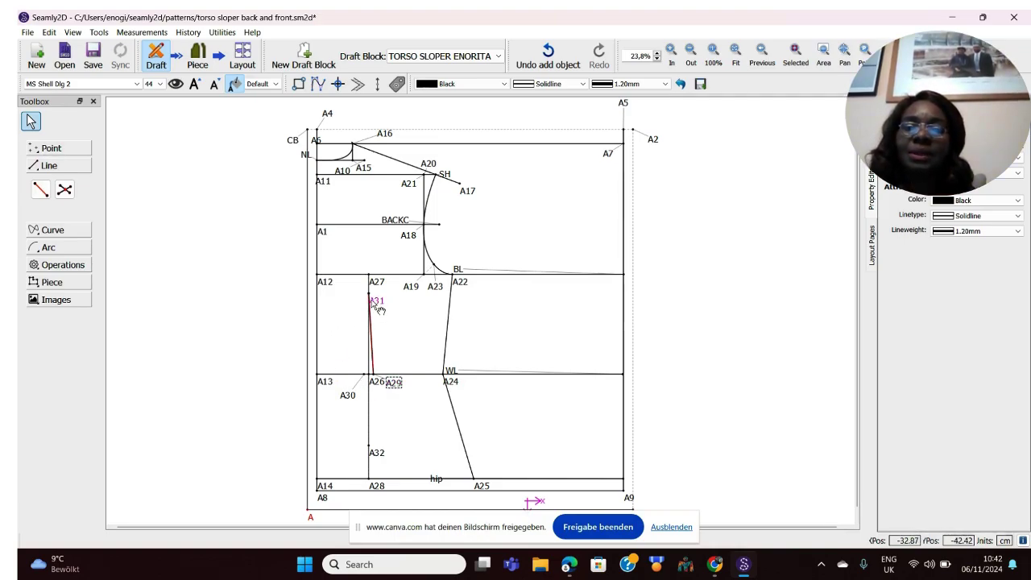
pyautogui.click(40, 189)
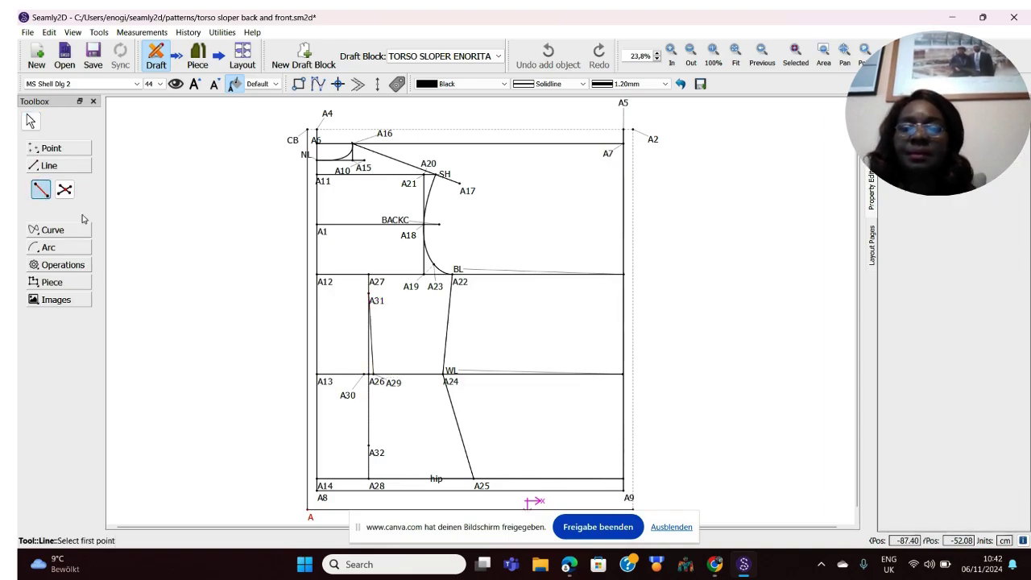
pyautogui.click(369, 298)
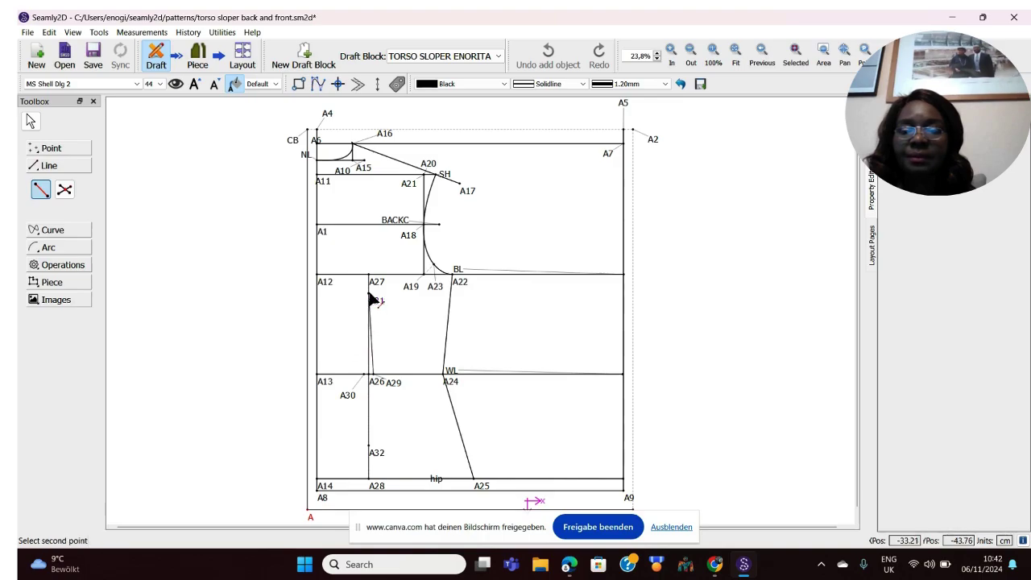
pyautogui.click(347, 394)
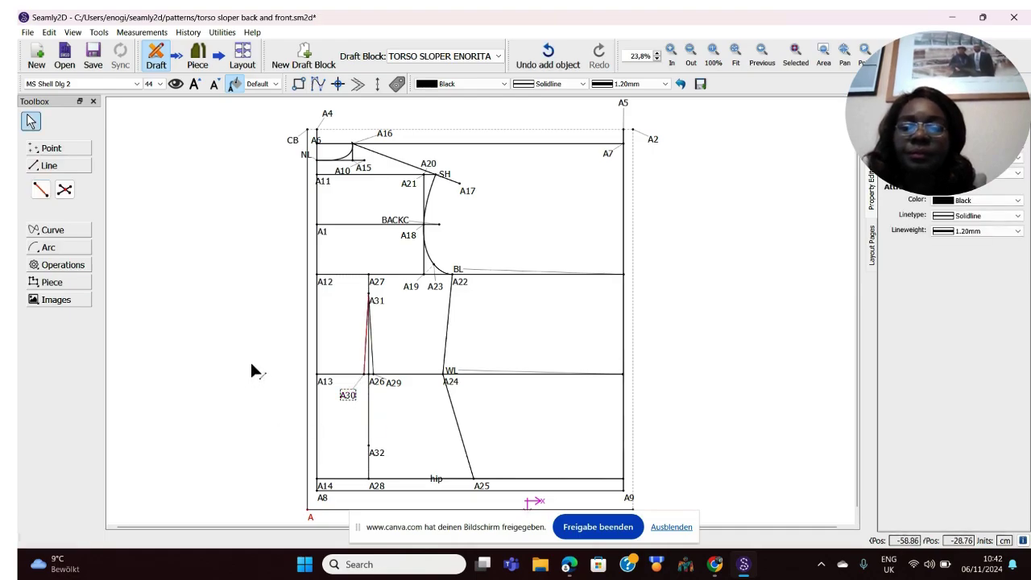
# Step: Draw a lower dart leg as a straight line from A30 to A32
pyautogui.click(41, 189)
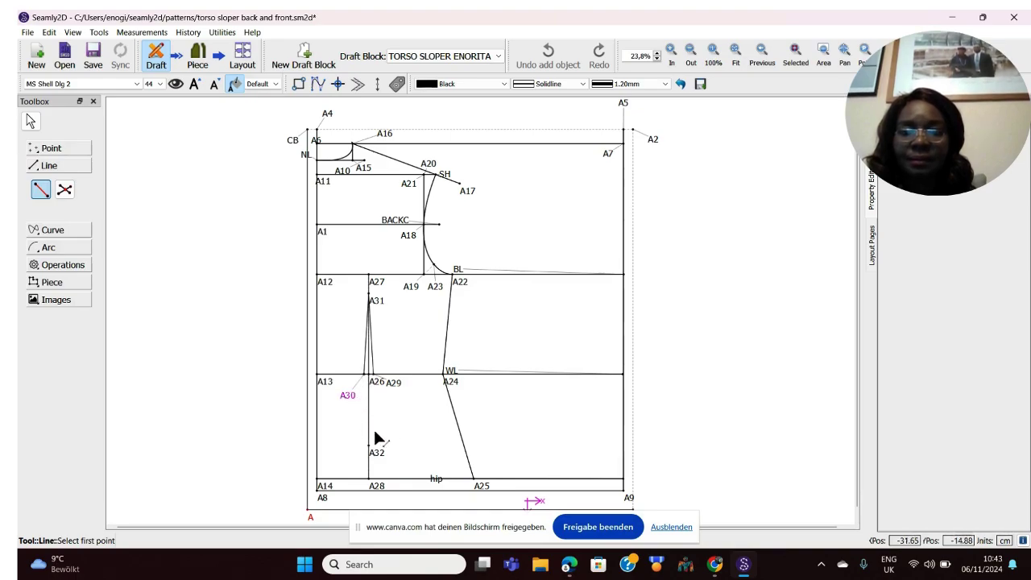
pyautogui.click(349, 400)
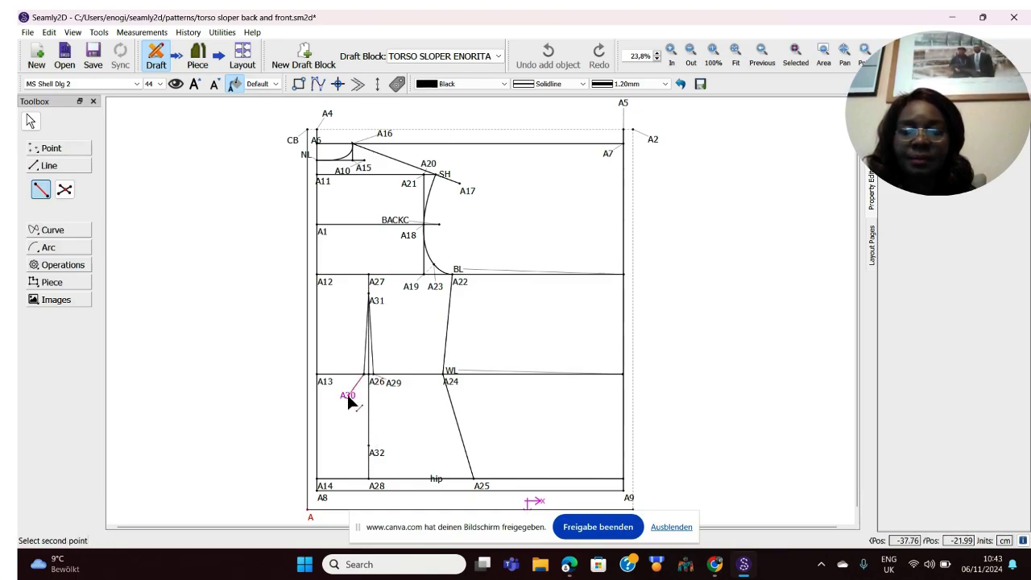
pyautogui.click(374, 453)
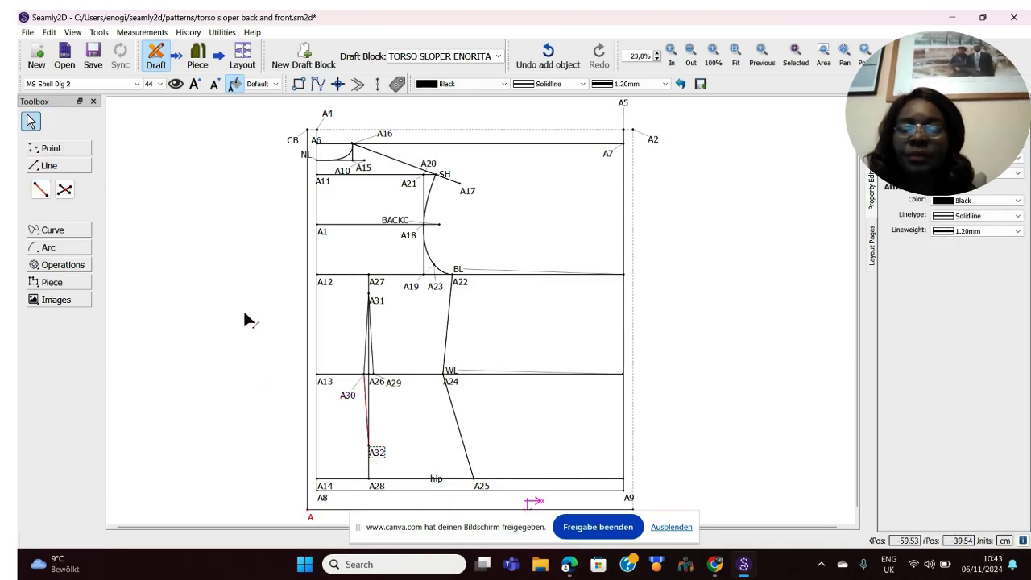
pyautogui.click(40, 190)
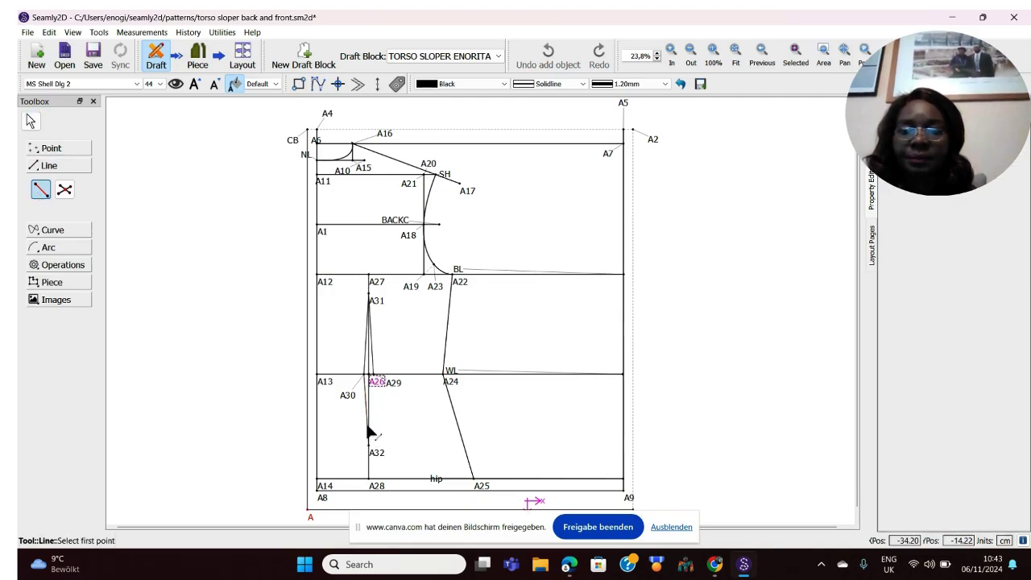
pyautogui.click(375, 383)
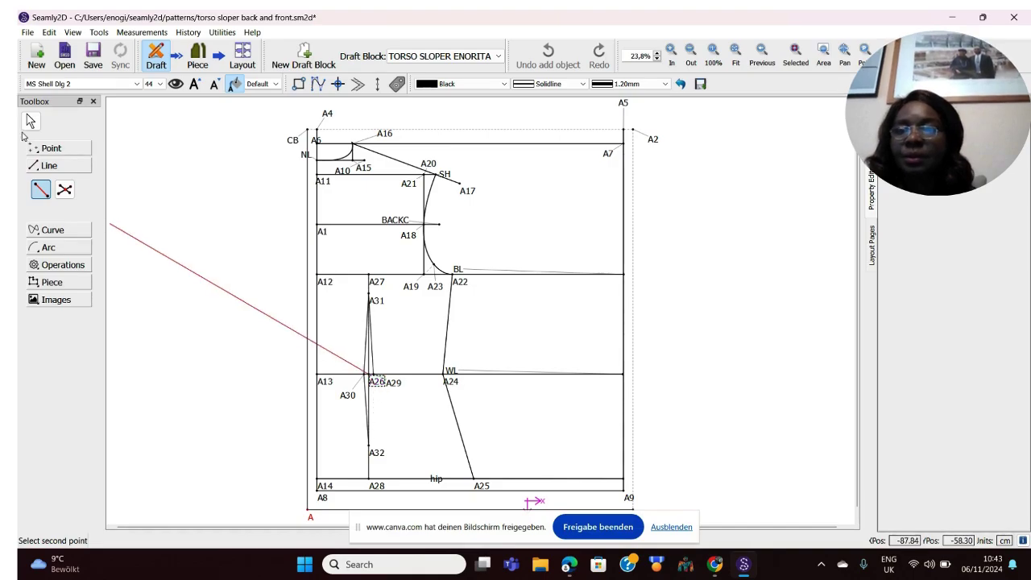
pyautogui.click(30, 121)
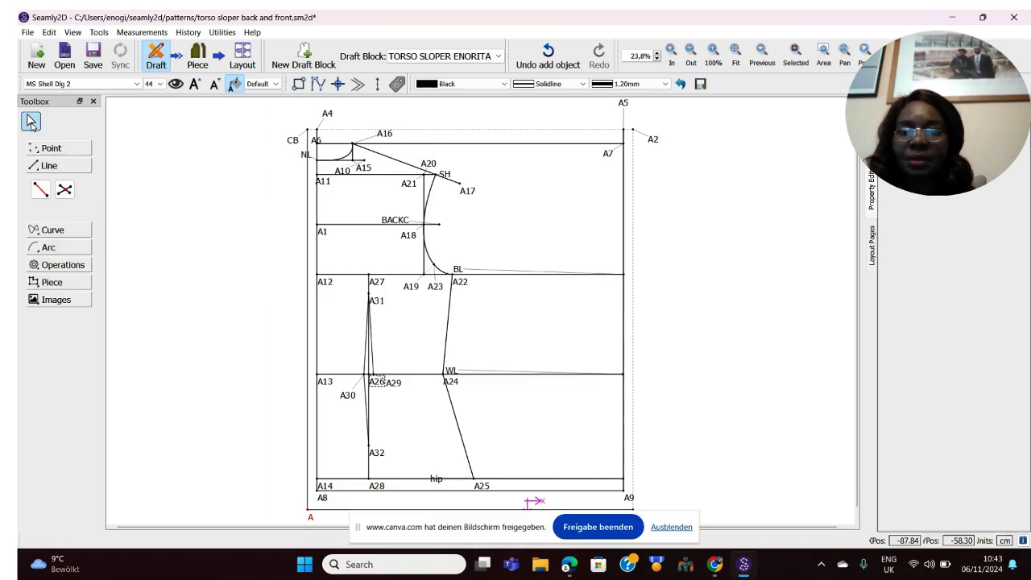
# Step: Draw the other lower dart leg from A29 to A32 and move A29's label above the waistline
pyautogui.click(40, 189)
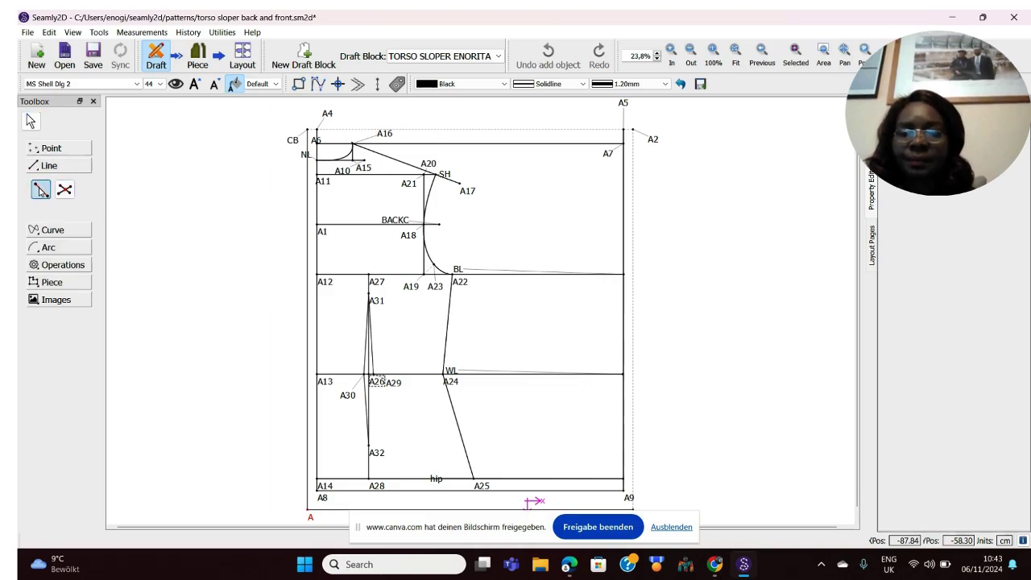
pyautogui.click(392, 388)
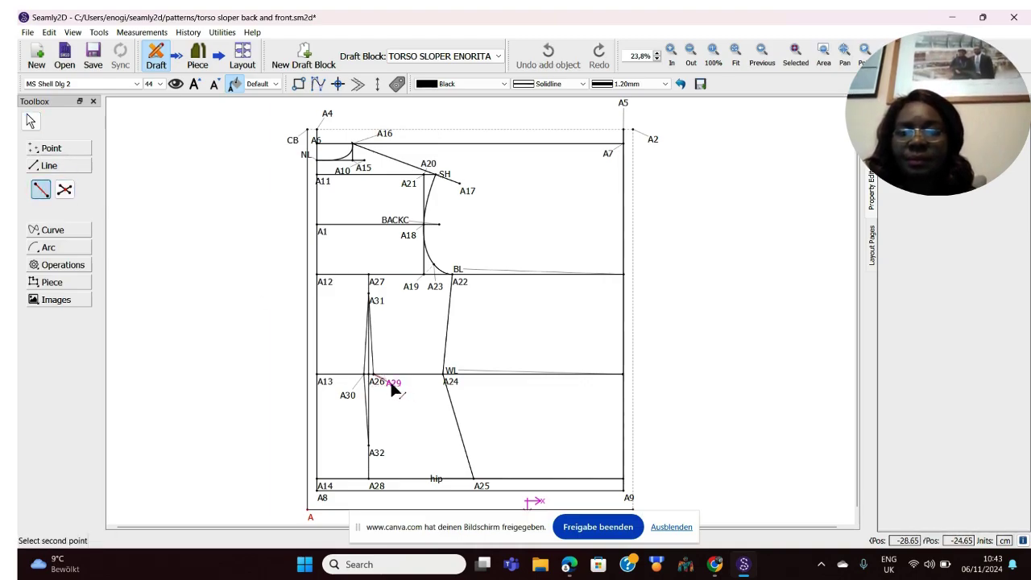
pyautogui.click(375, 456)
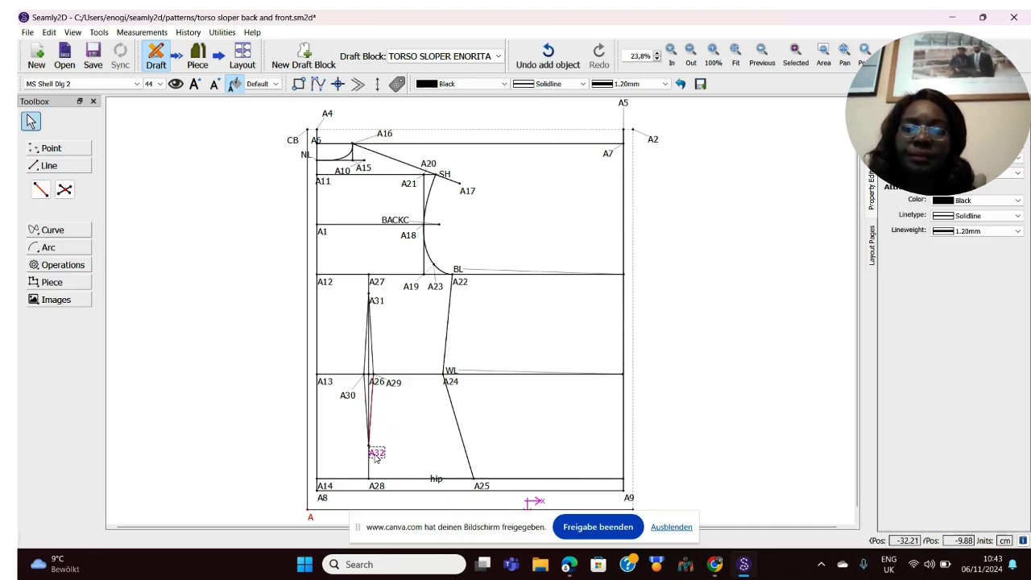
pyautogui.moveTo(401, 391); pyautogui.dragTo(394, 375)
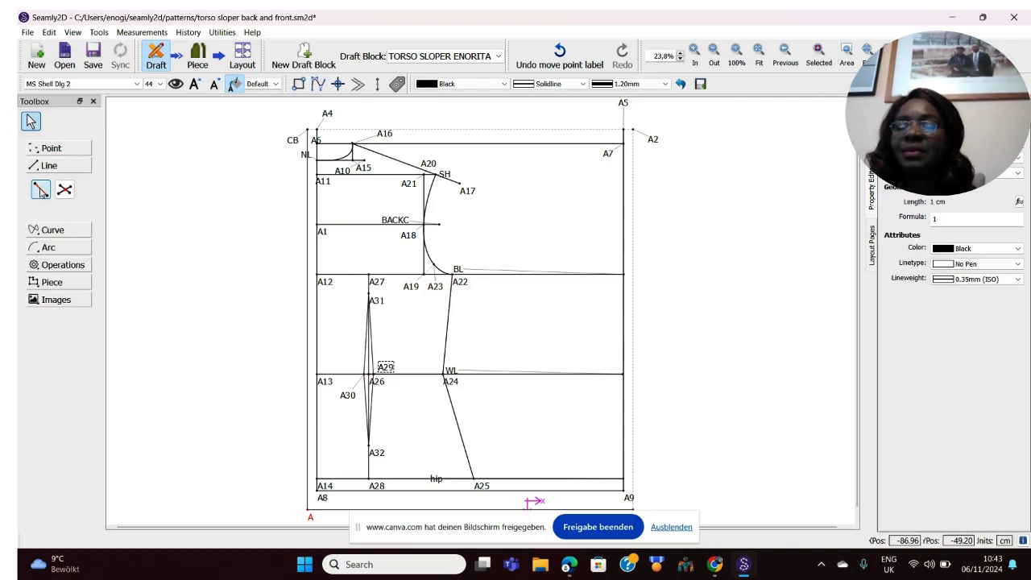
# Step: Place a point on the waistline 2 cm from A13 towards A24
pyautogui.click(62, 151)
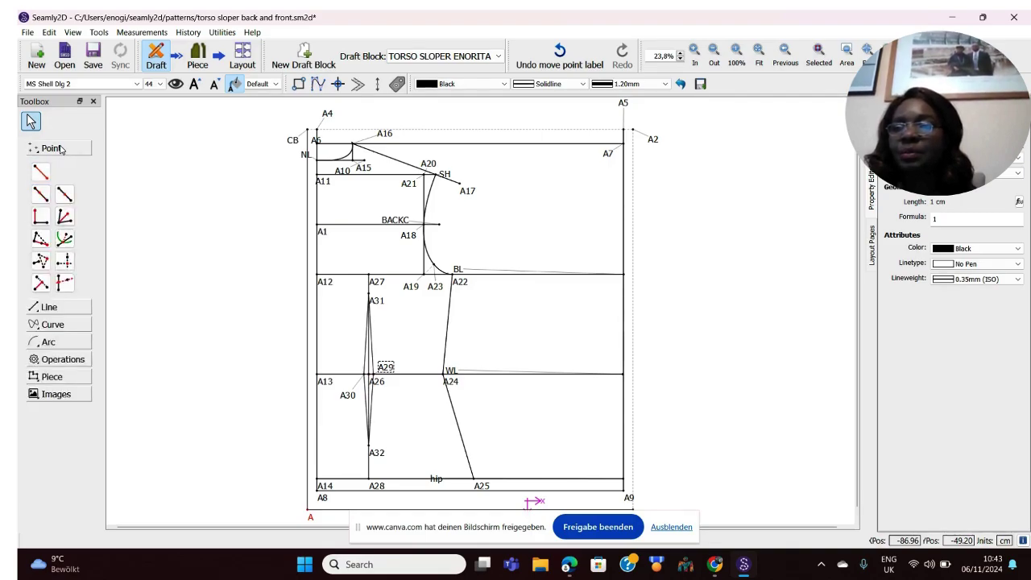
pyautogui.click(41, 195)
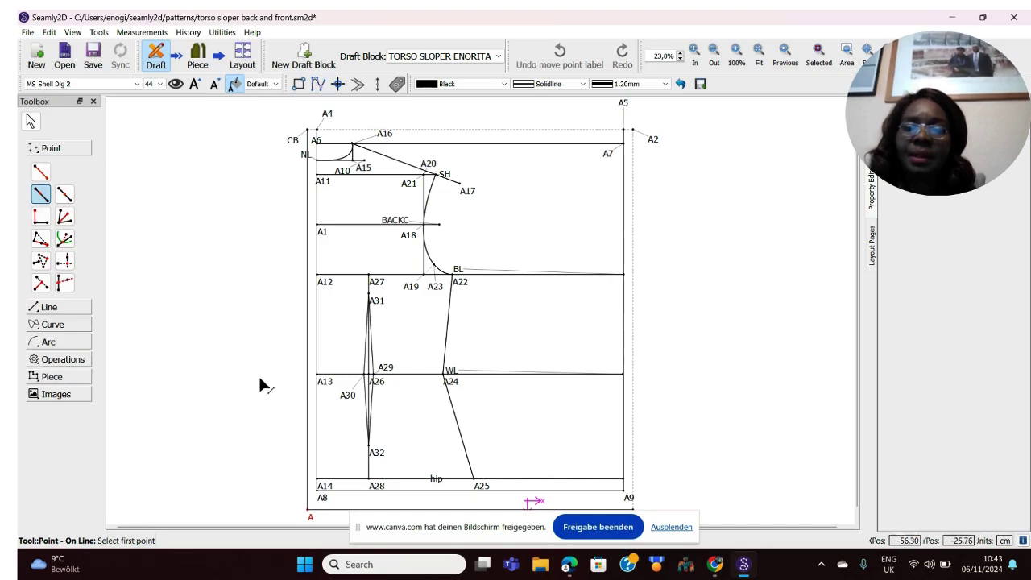
pyautogui.click(324, 383)
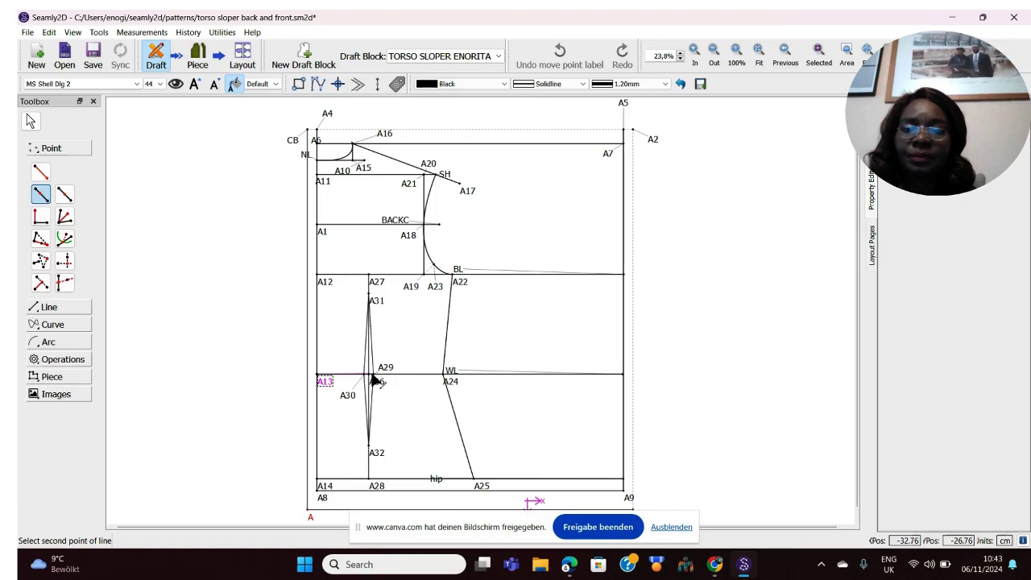
pyautogui.click(452, 375)
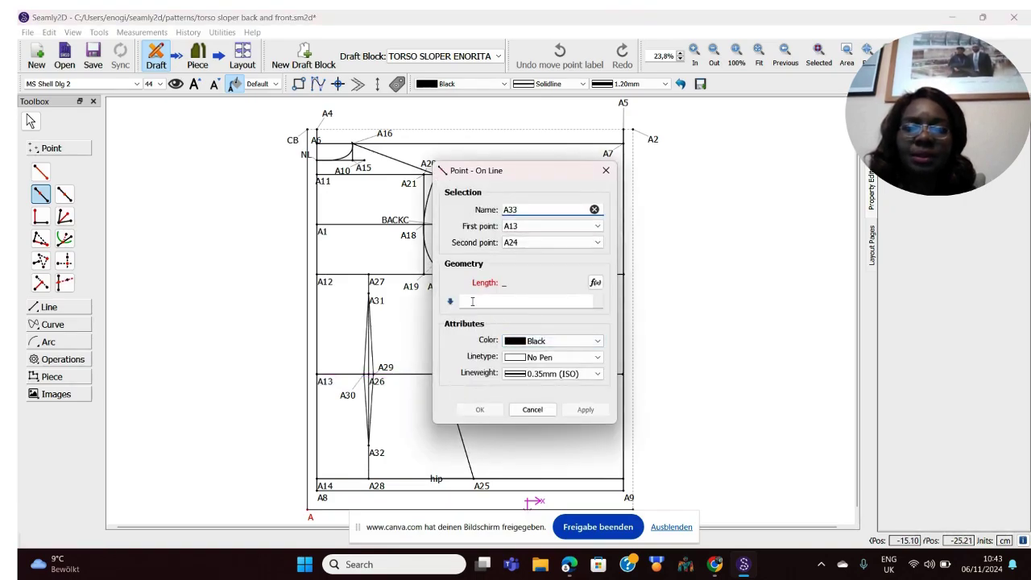
pyautogui.click(473, 301)
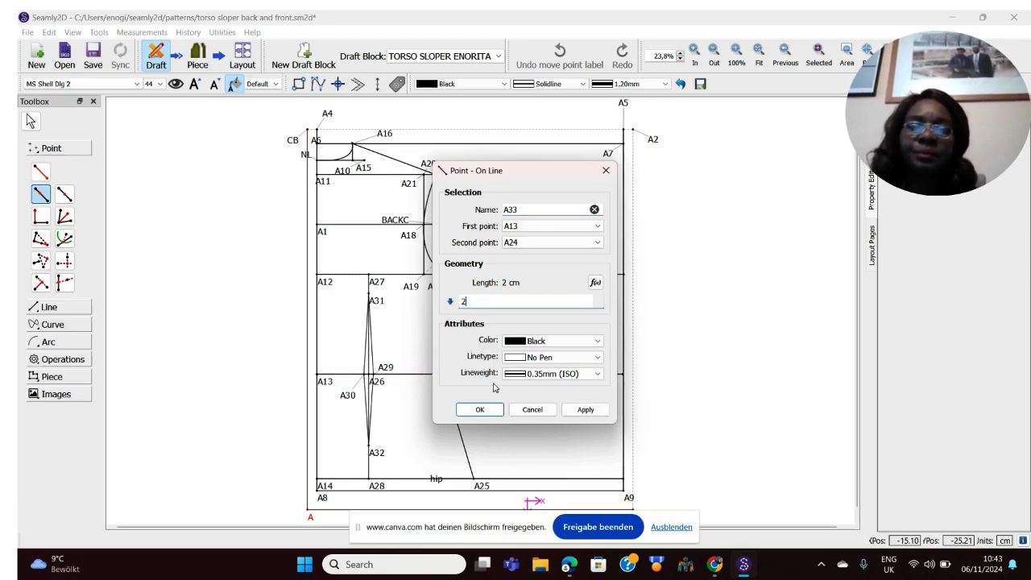
pyautogui.click(479, 409)
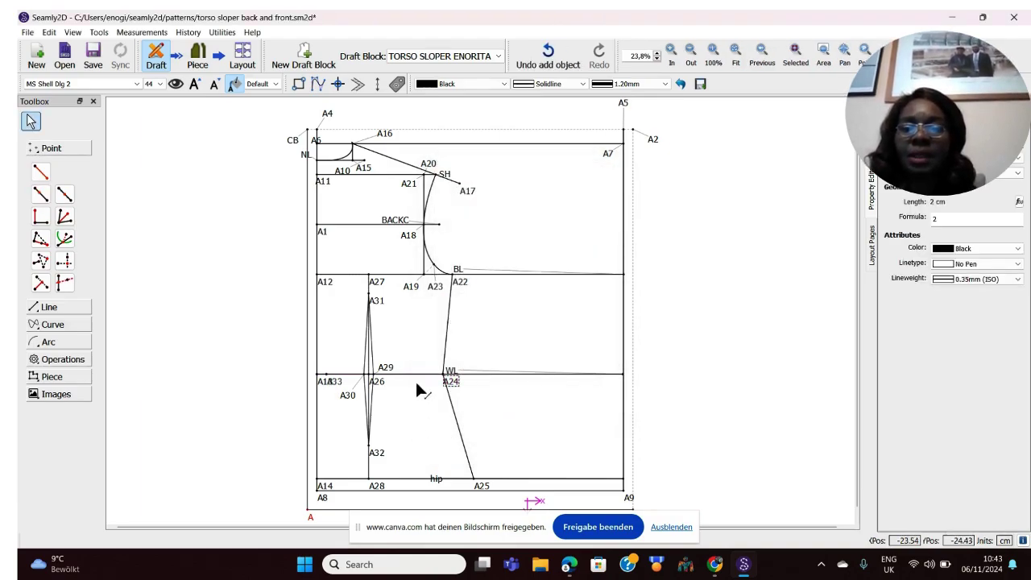
# Step: Place a point on the waistline 3 cm from A24 towards A13
pyautogui.click(41, 196)
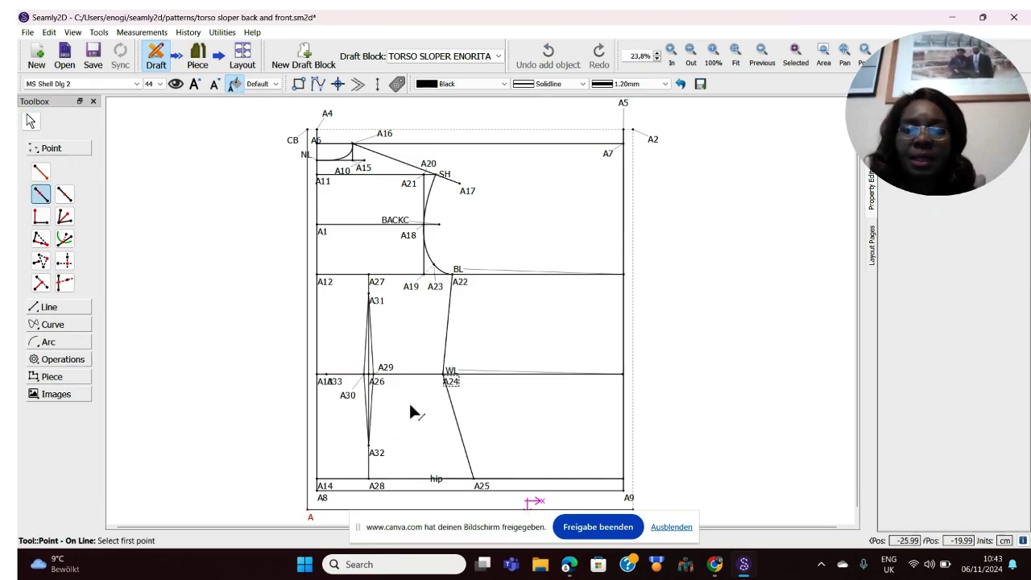
pyautogui.click(449, 379)
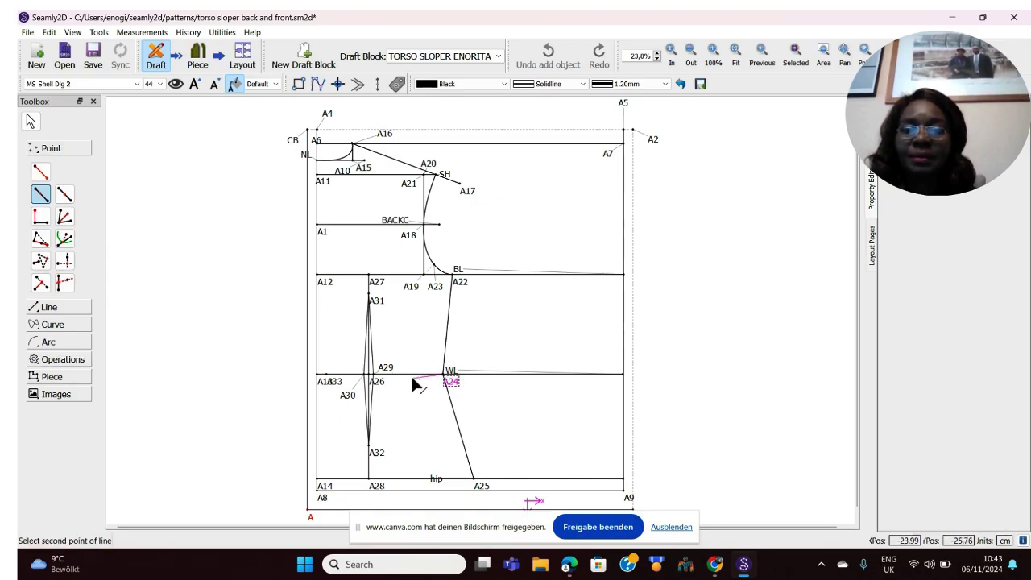
pyautogui.click(321, 381)
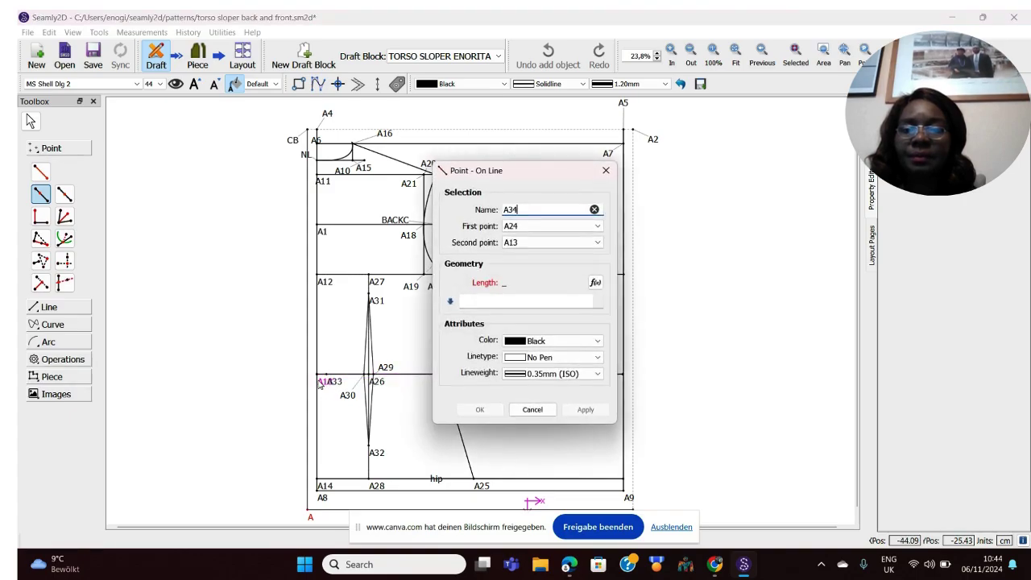
pyautogui.click(488, 300)
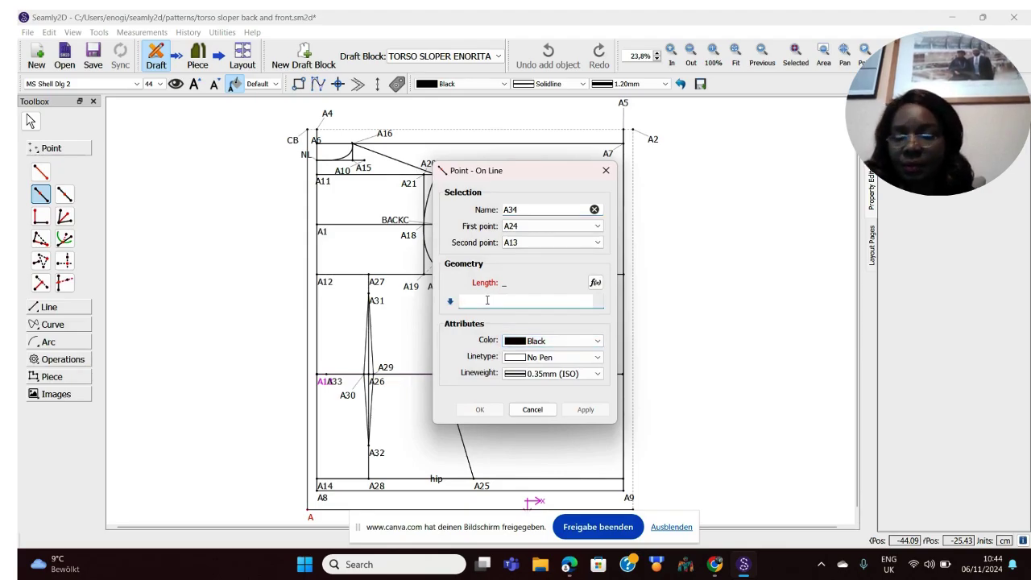
pyautogui.write('3')
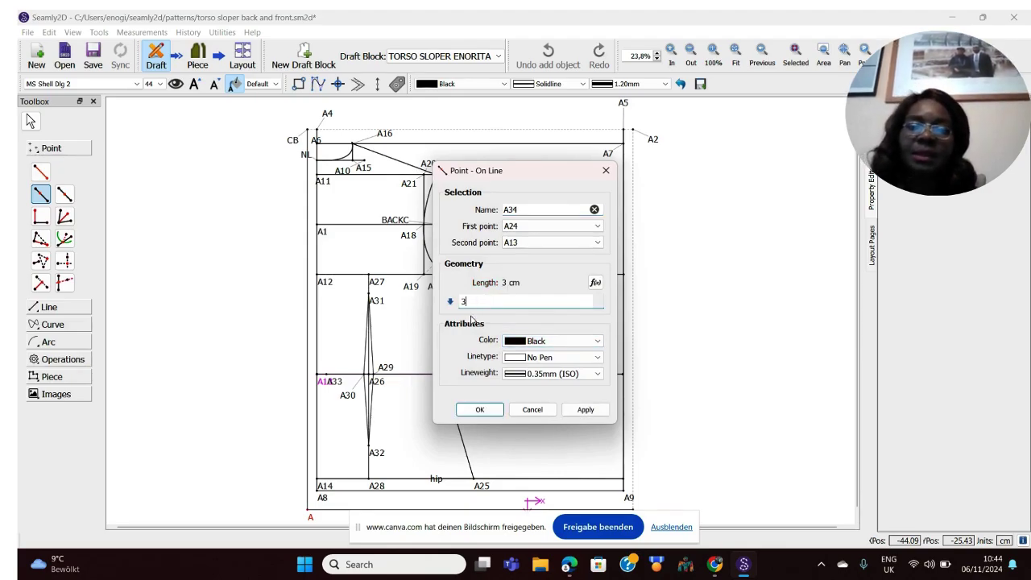
pyautogui.click(479, 409)
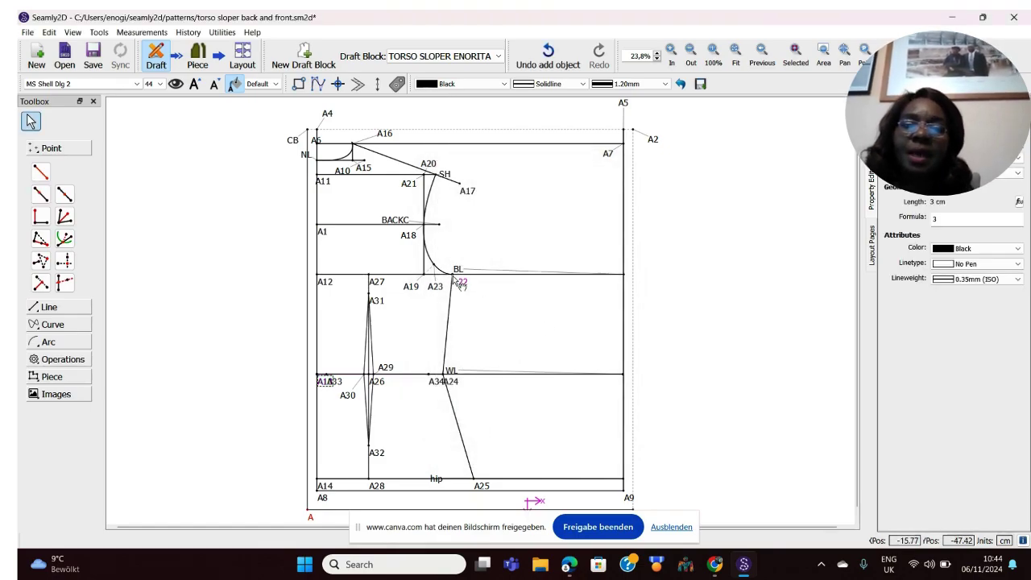
pyautogui.moveTo(454, 284)
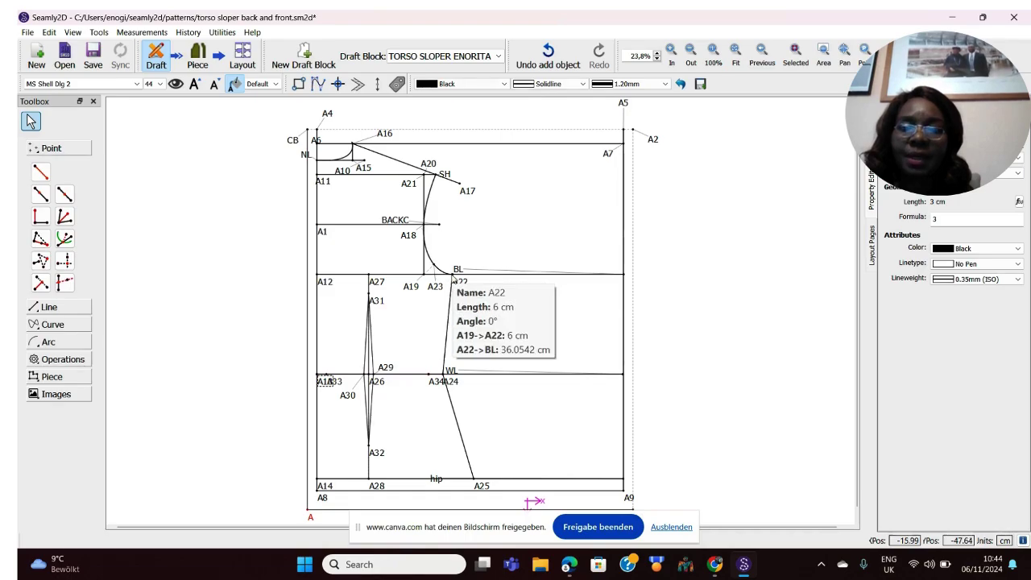
# Step: Move the labels of A33 and A34 above the waistline so they no longer overlap A13 and A24
pyautogui.moveTo(441, 383)
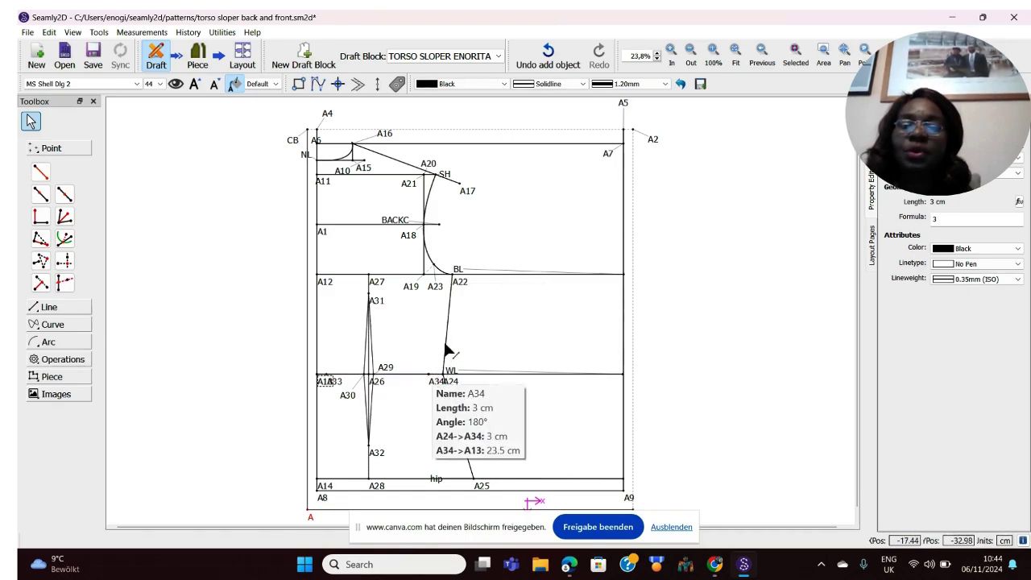
pyautogui.moveTo(451, 351)
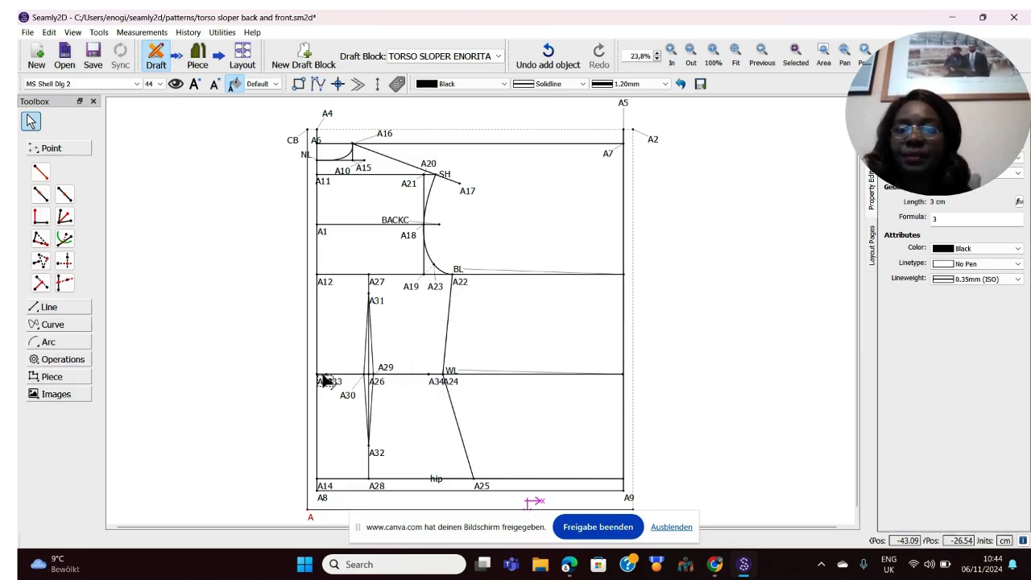
pyautogui.moveTo(337, 384)
pyautogui.mouseDown()
pyautogui.moveTo(339, 395)
pyautogui.moveTo(352, 348)
pyautogui.moveTo(351, 372)
pyautogui.mouseUp()
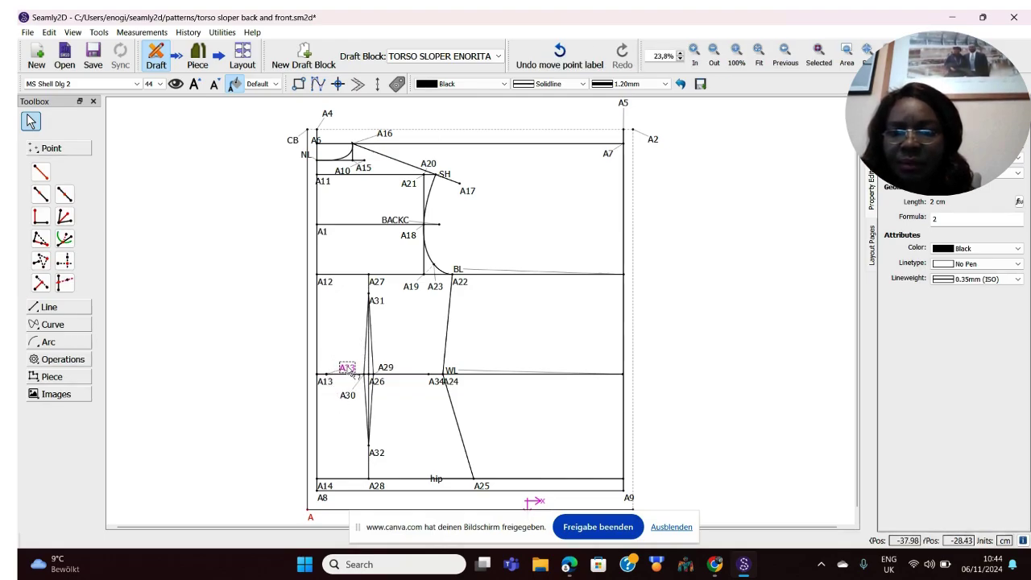
pyautogui.moveTo(439, 382)
pyautogui.mouseDown()
pyautogui.moveTo(416, 382)
pyautogui.moveTo(431, 397)
pyautogui.moveTo(397, 350)
pyautogui.moveTo(425, 376)
pyautogui.mouseUp()
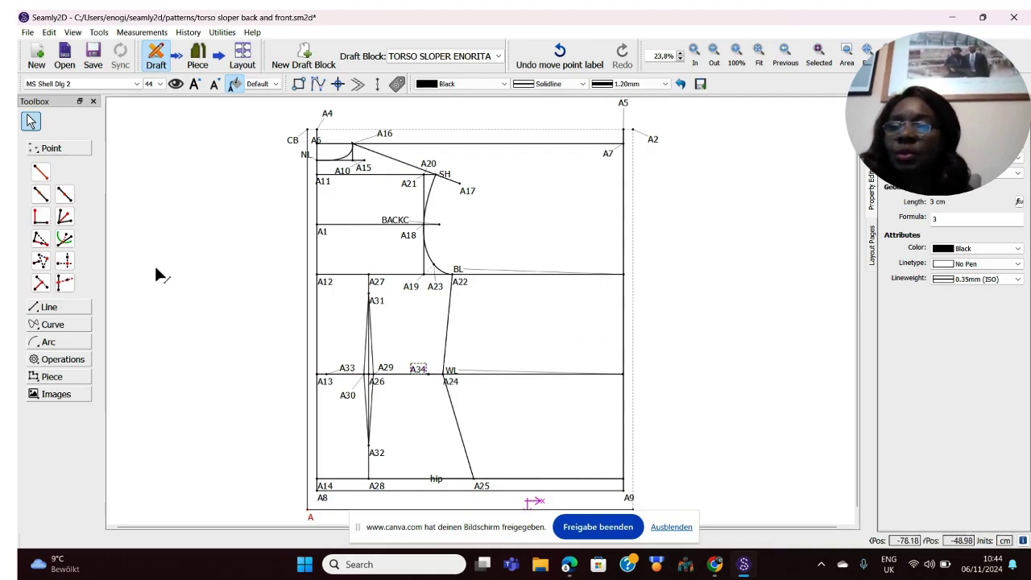
# Step: Try to shape the centre back with a curve from A11 to A13, adjusting its bend inwards
pyautogui.click(56, 324)
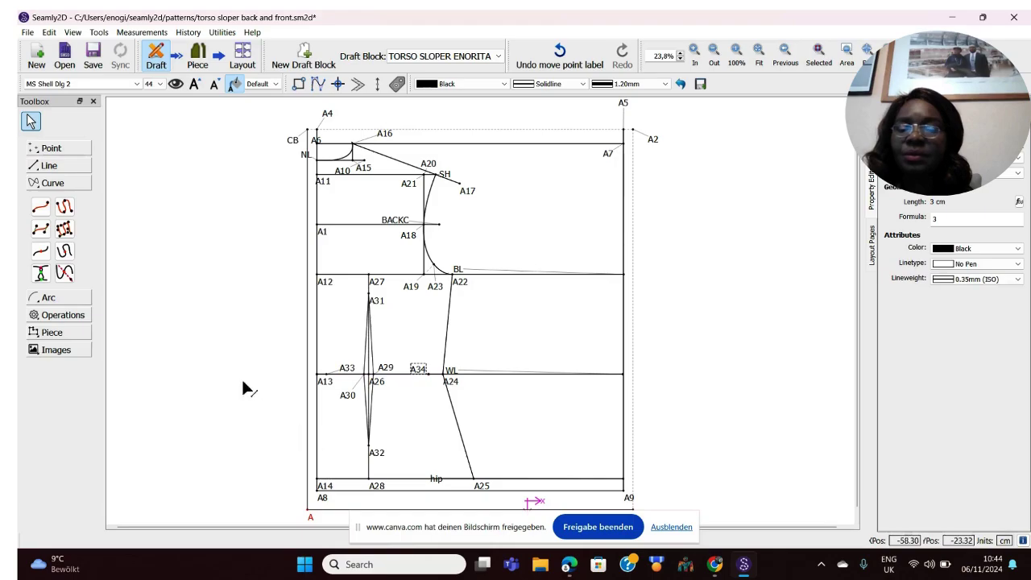
pyautogui.click(40, 208)
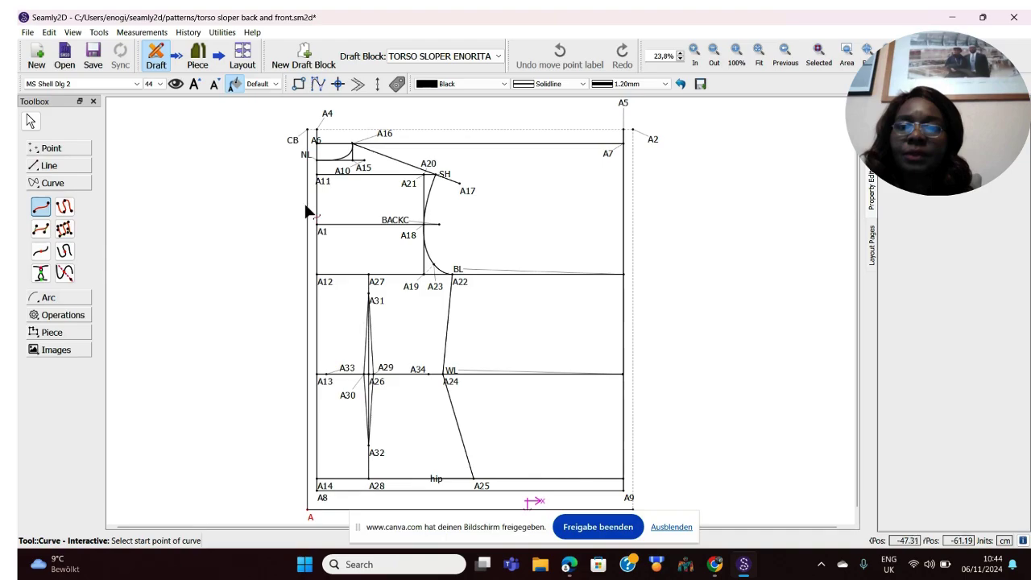
pyautogui.click(319, 177)
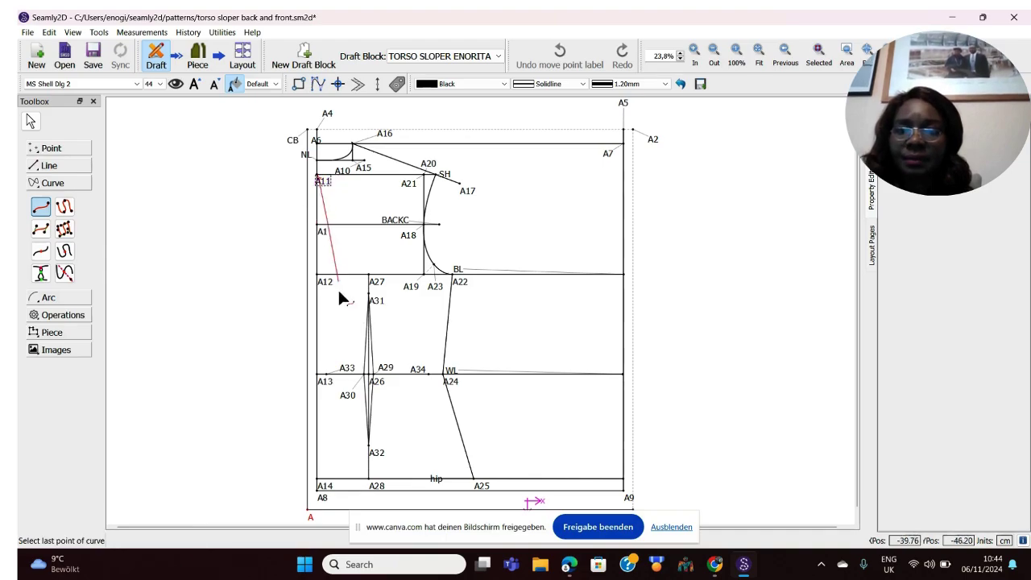
pyautogui.click(327, 381)
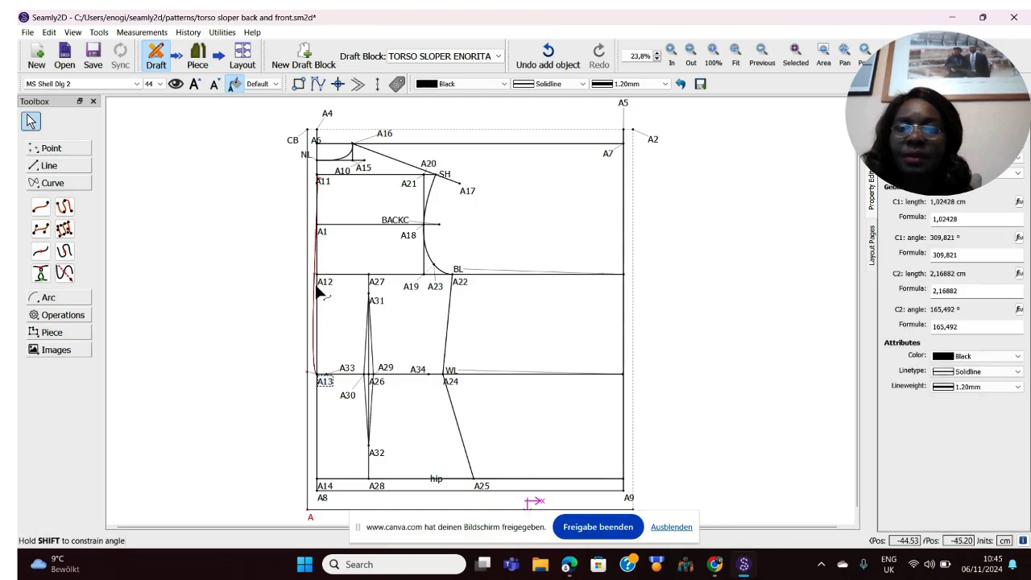
pyautogui.moveTo(319, 299); pyautogui.dragTo(334, 349)
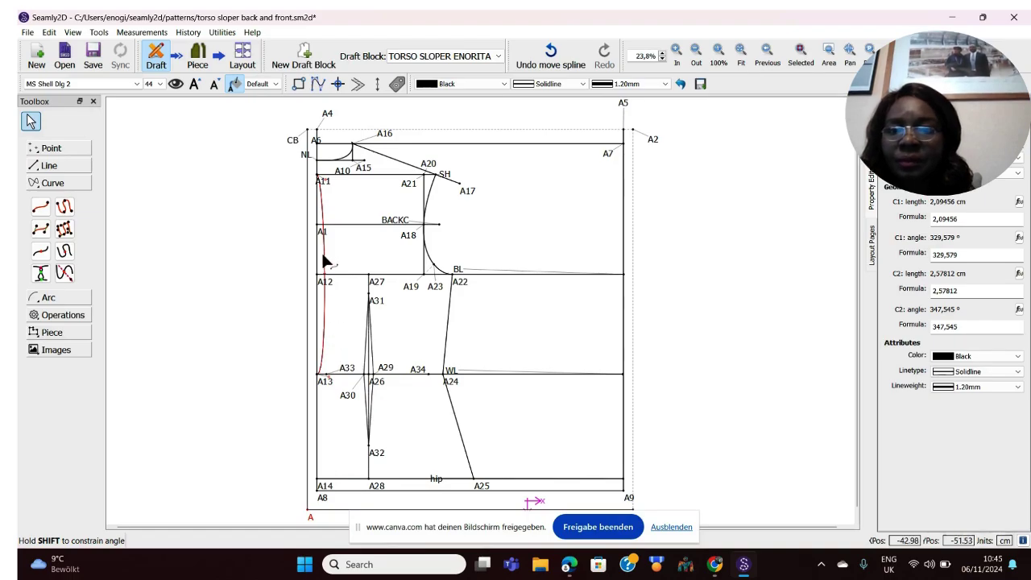
pyautogui.moveTo(327, 214); pyautogui.dragTo(323, 247)
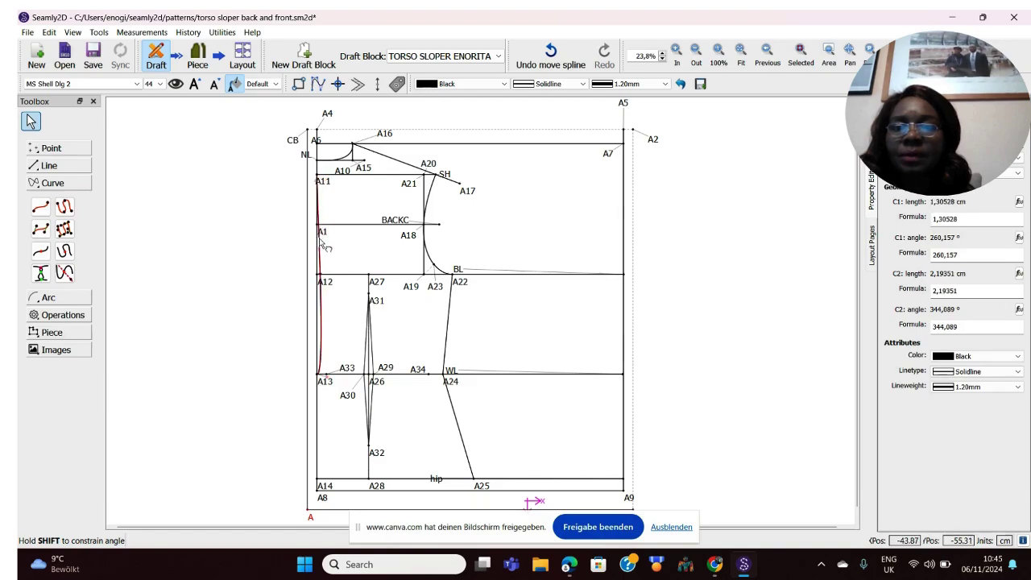
# Step: Undo the reshaping of the A11–A13 curve and the curve itself
pyautogui.click(326, 336)
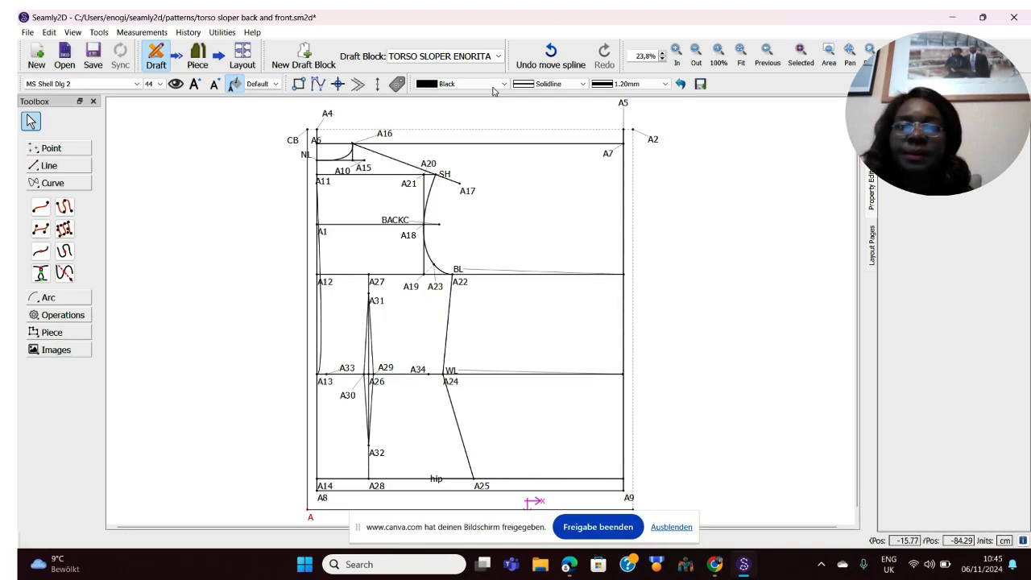
pyautogui.click(548, 52)
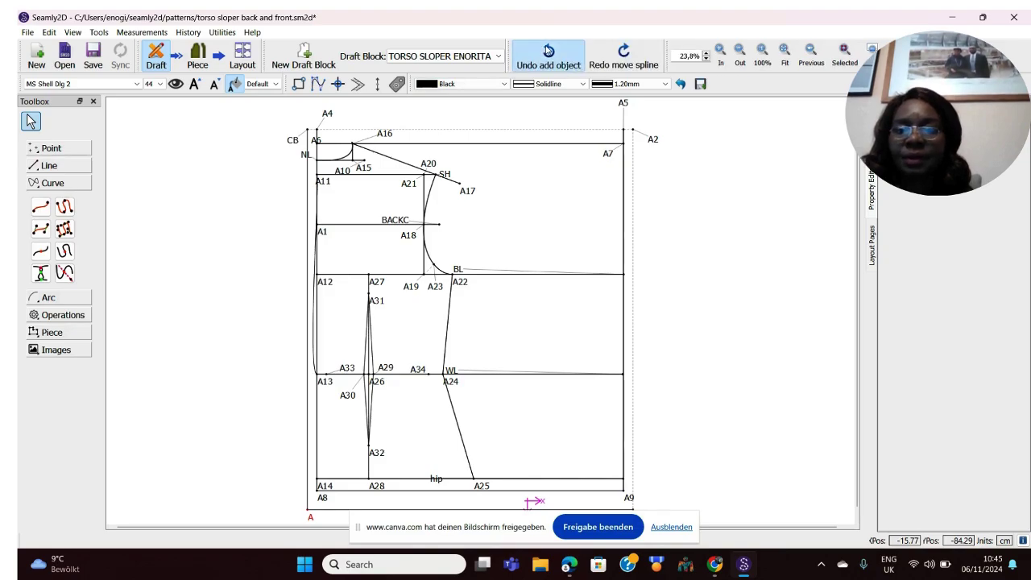
pyautogui.click(547, 51)
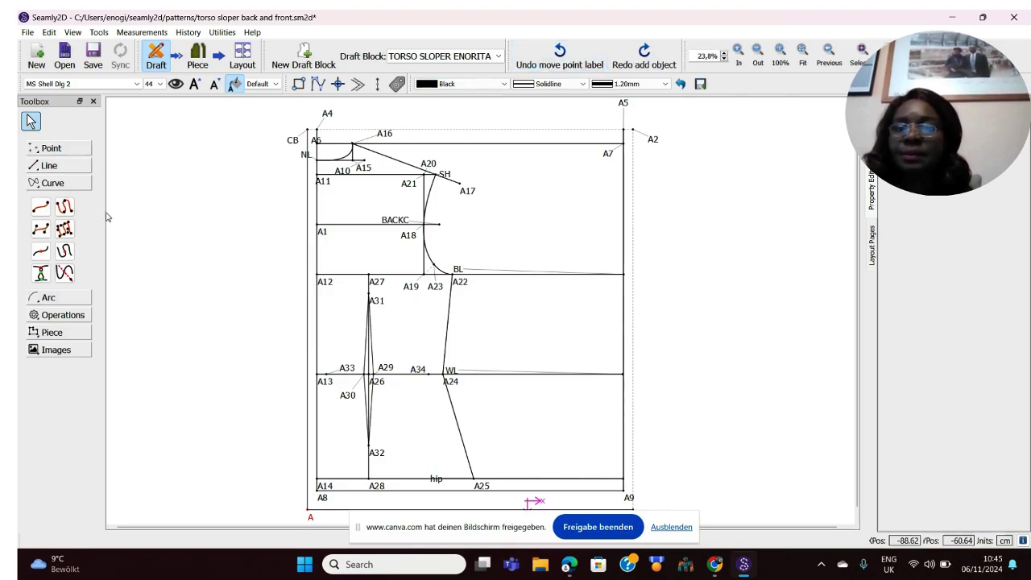
# Step: Draw a centre back curve from A1 to A33 on the waistline
pyautogui.click(40, 208)
pyautogui.click(322, 232)
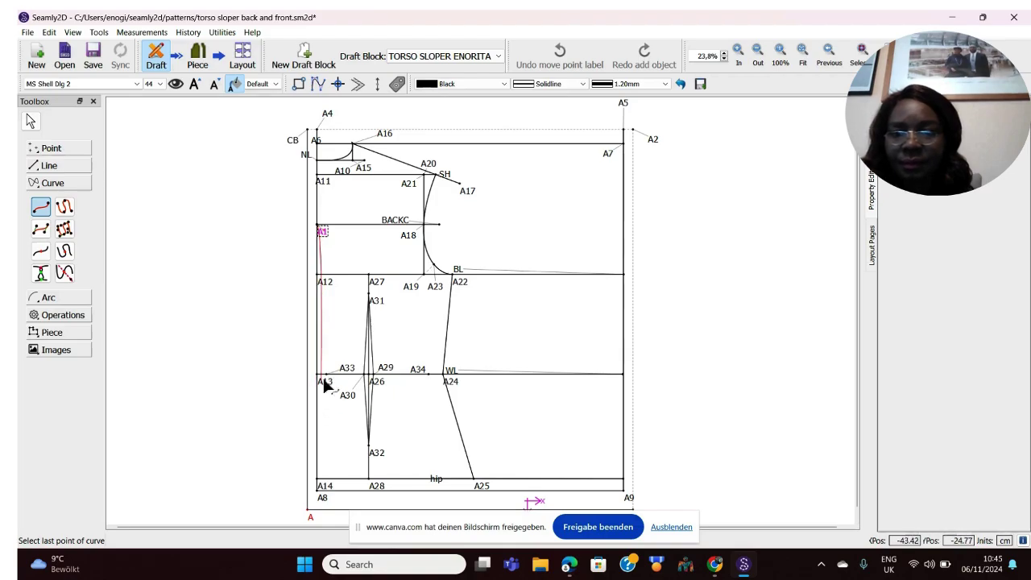
pyautogui.click(346, 369)
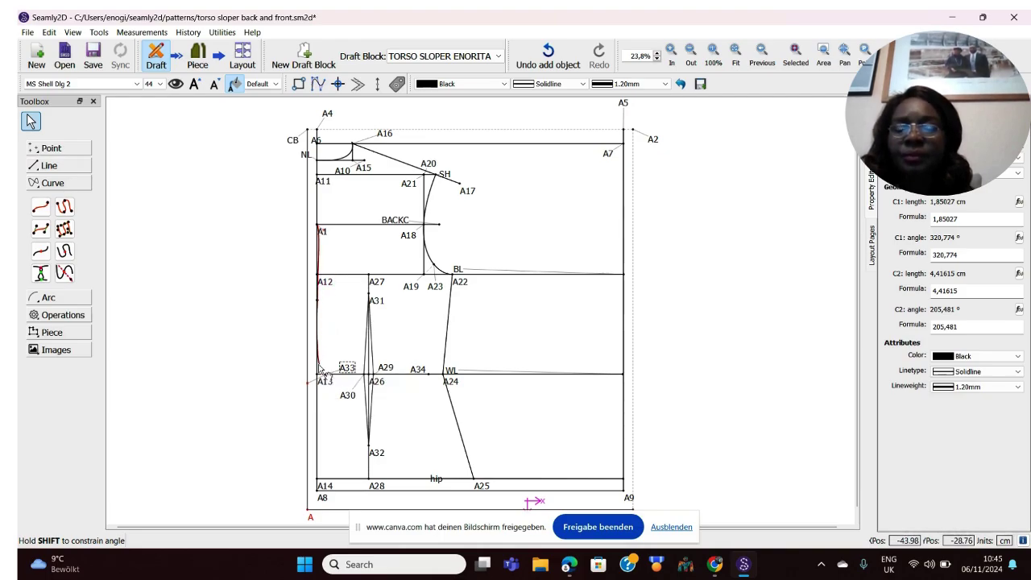
pyautogui.click(323, 266)
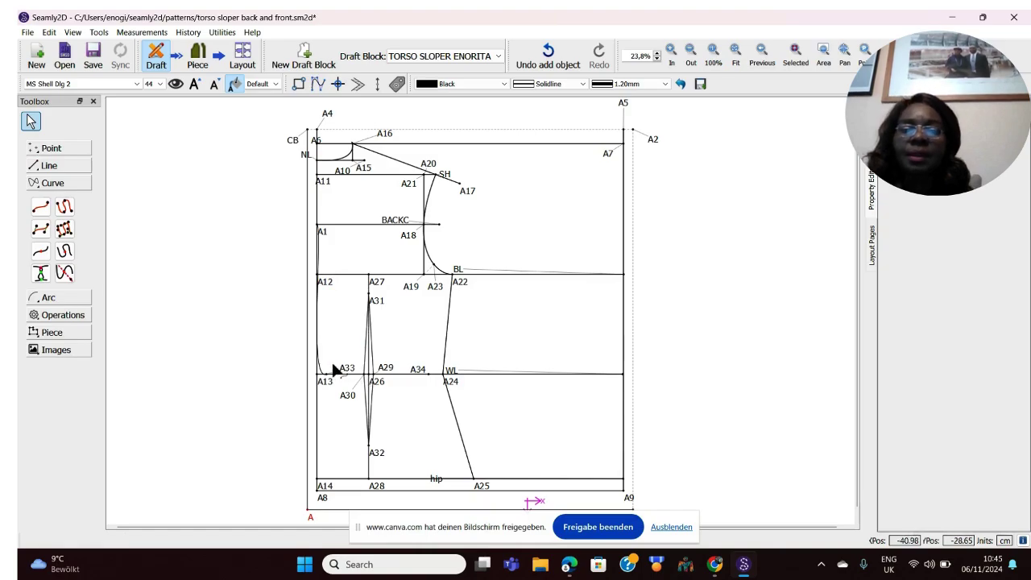
# Step: Flatten the A1–A33 curve, with control handles of about 1.4 cm at 301° and 4.6 cm at 266°
pyautogui.moveTo(325, 373); pyautogui.dragTo(331, 380)
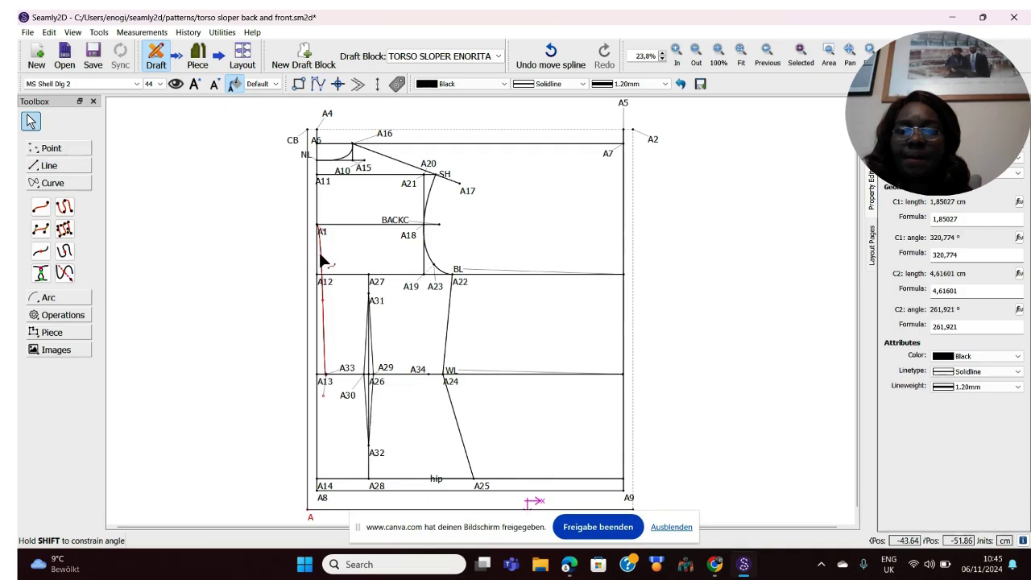
pyautogui.moveTo(327, 270); pyautogui.dragTo(322, 272)
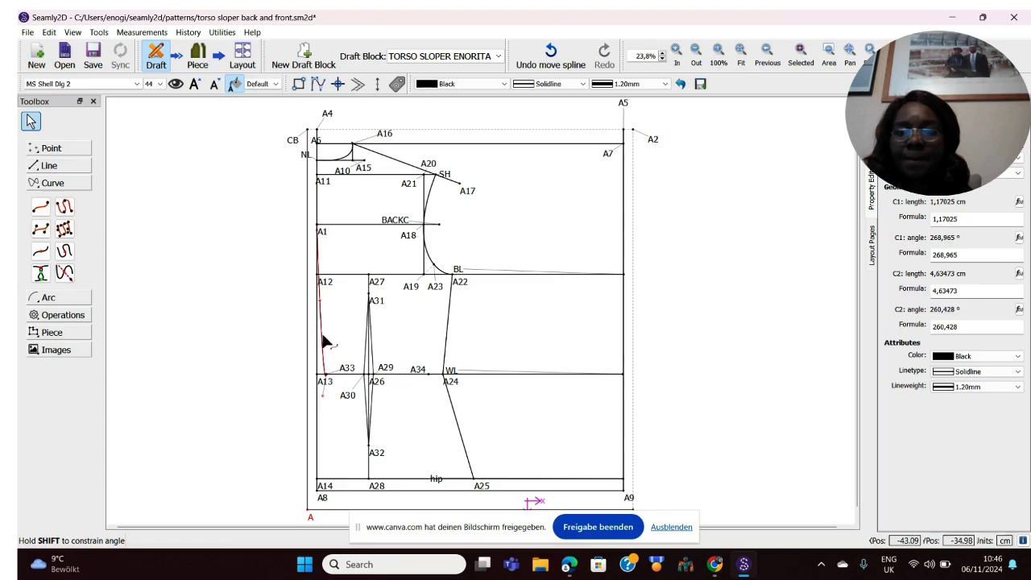
pyautogui.click(325, 363)
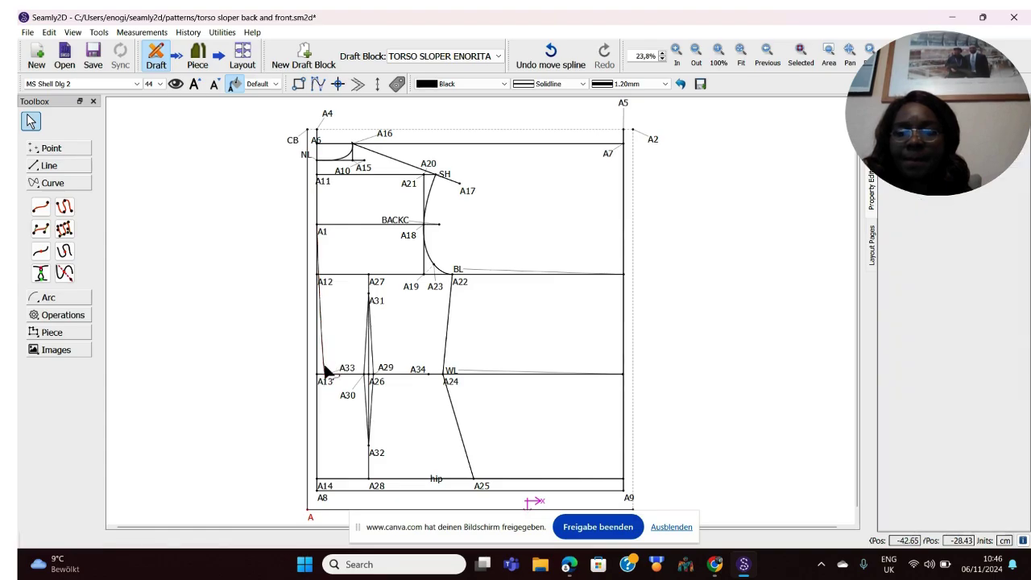
pyautogui.click(326, 371)
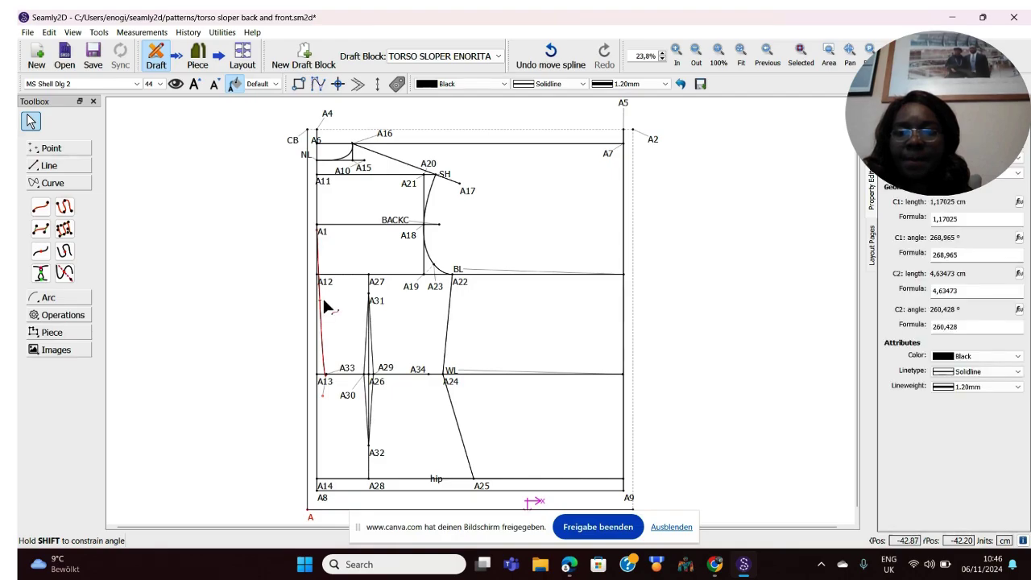
pyautogui.moveTo(326, 310); pyautogui.dragTo(327, 308)
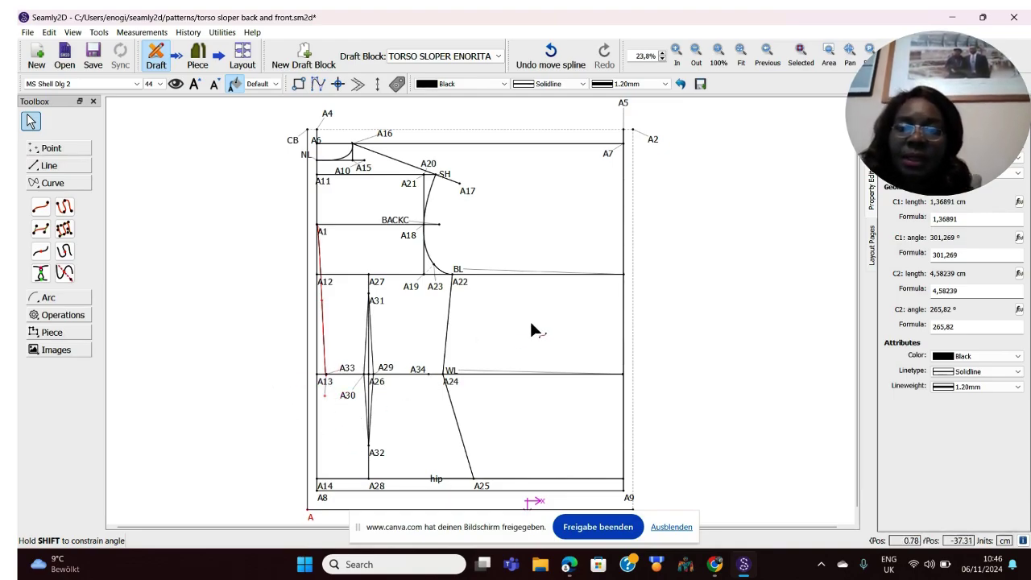
pyautogui.click(649, 316)
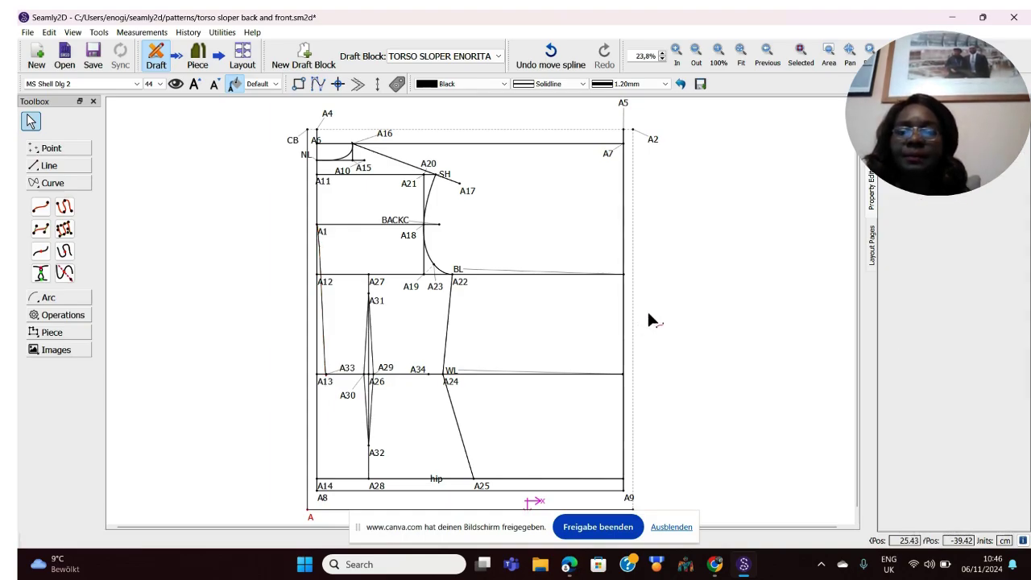
pyautogui.click(41, 207)
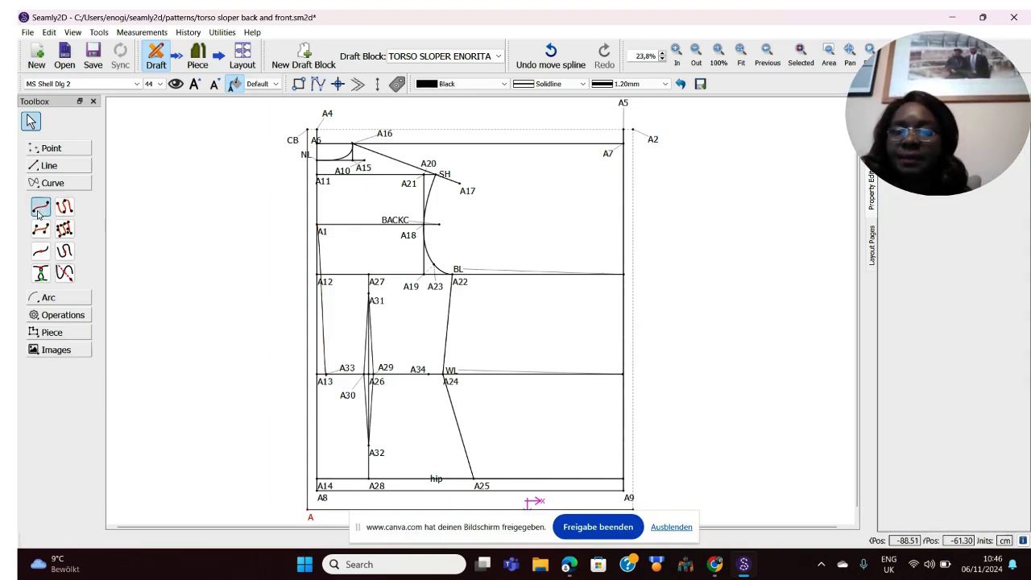
pyautogui.click(325, 382)
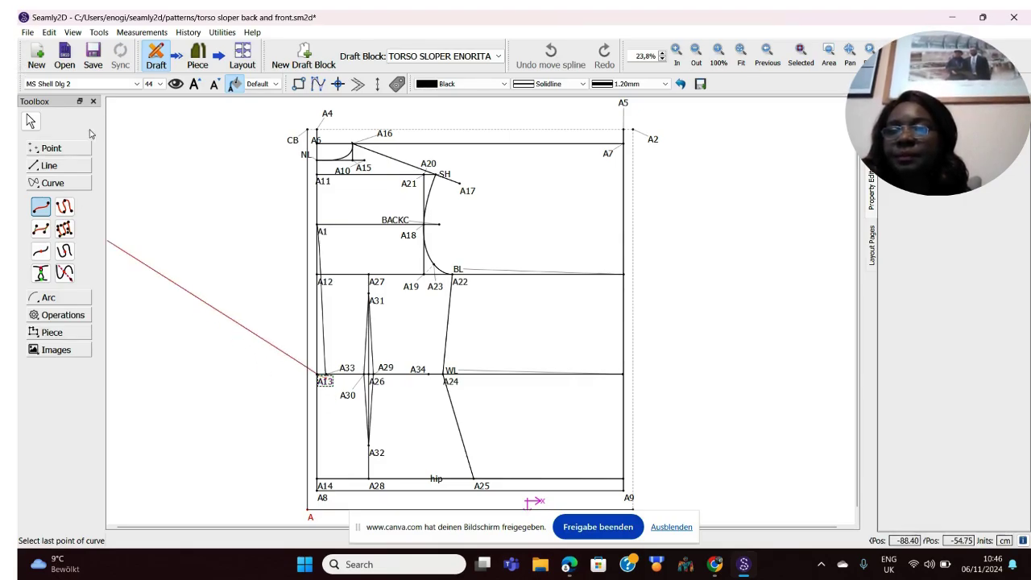
pyautogui.click(30, 121)
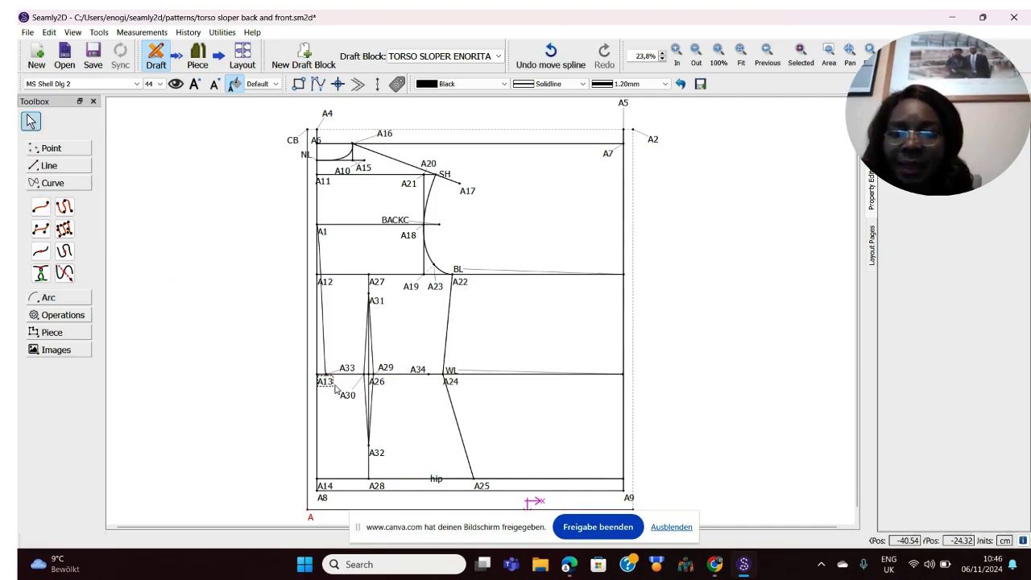
# Step: Move A13's label outside the centre back line and draw a curve from A33 to A14 on the hip line
pyautogui.moveTo(326, 384); pyautogui.dragTo(292, 356)
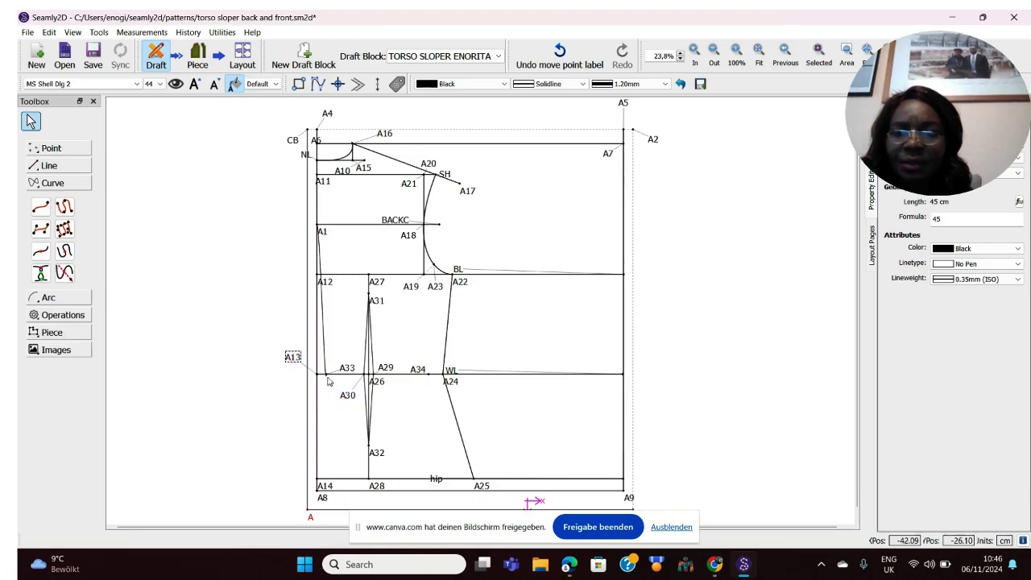
pyautogui.click(41, 207)
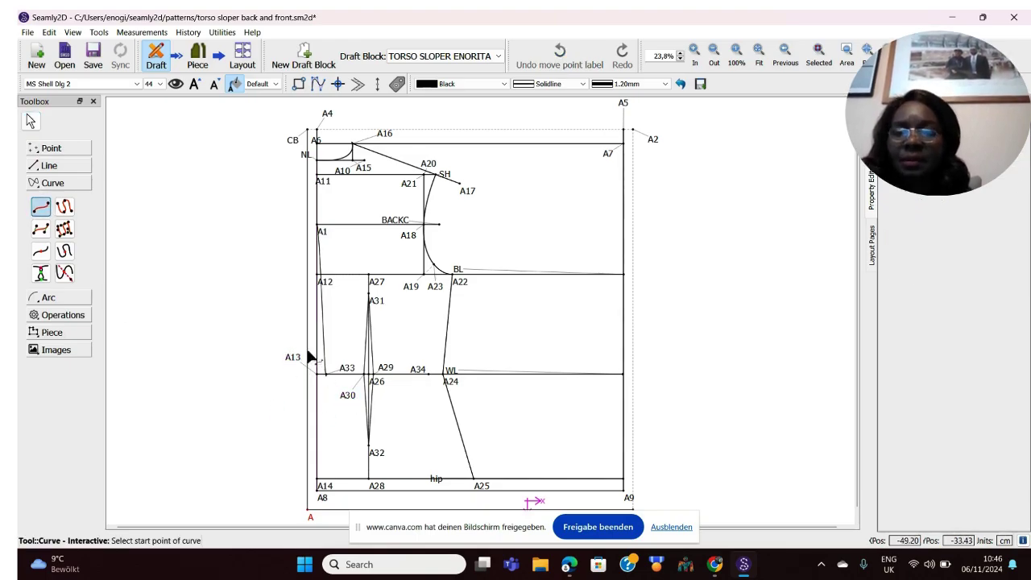
pyautogui.click(341, 371)
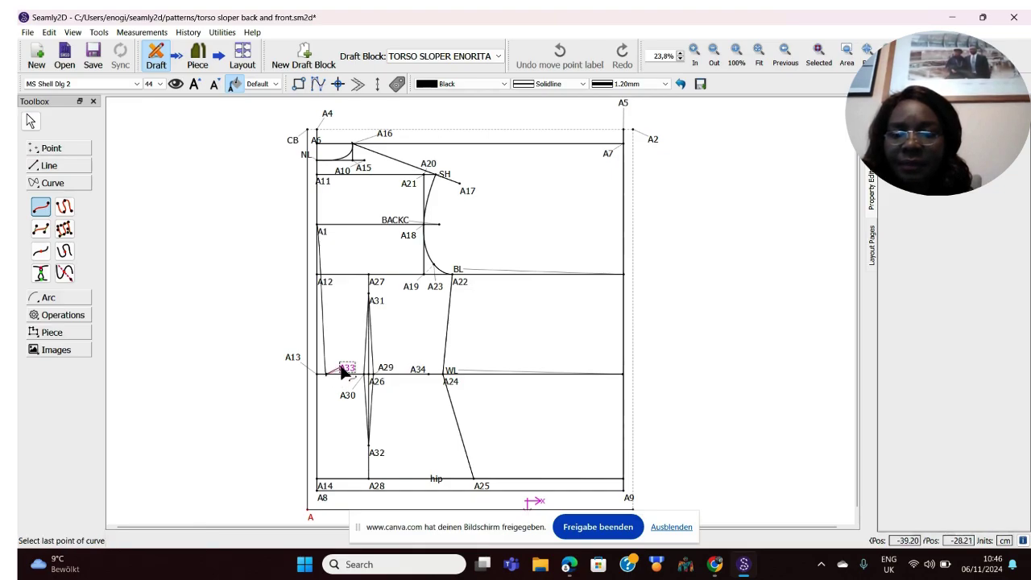
pyautogui.click(323, 486)
pyautogui.press('Return')
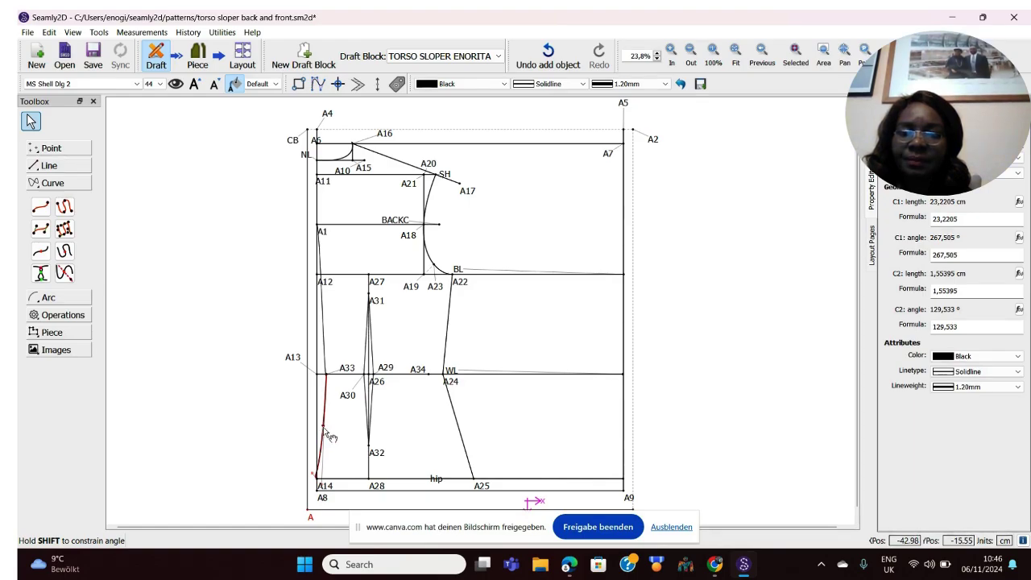
# Step: Bend the A33–A14 curve towards the centre back line, with handles of about 11.8 cm at 255° and 9.9 cm at 86°
pyautogui.moveTo(330, 436); pyautogui.dragTo(330, 417)
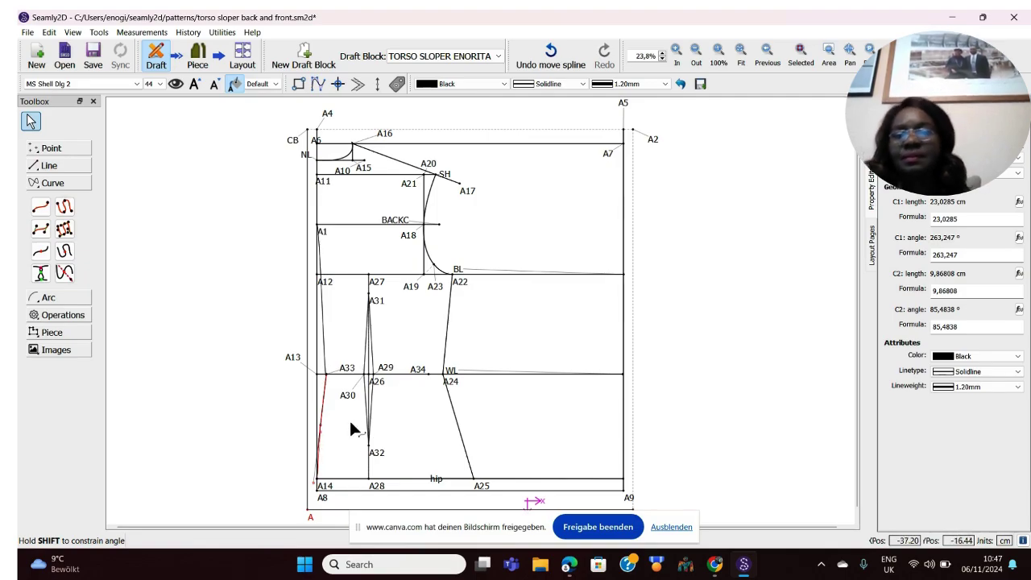
pyautogui.moveTo(327, 433); pyautogui.dragTo(328, 411)
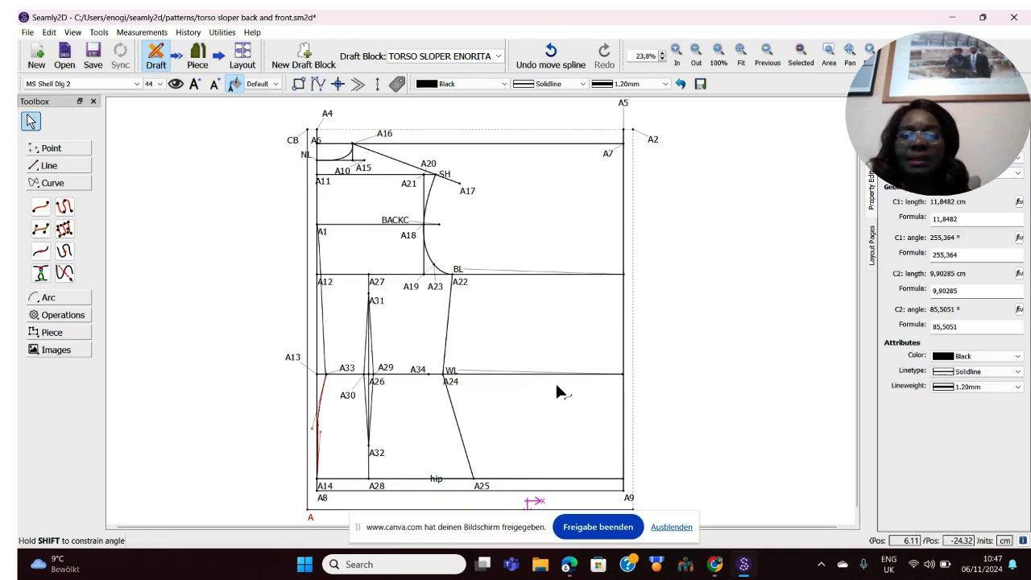
pyautogui.click(539, 396)
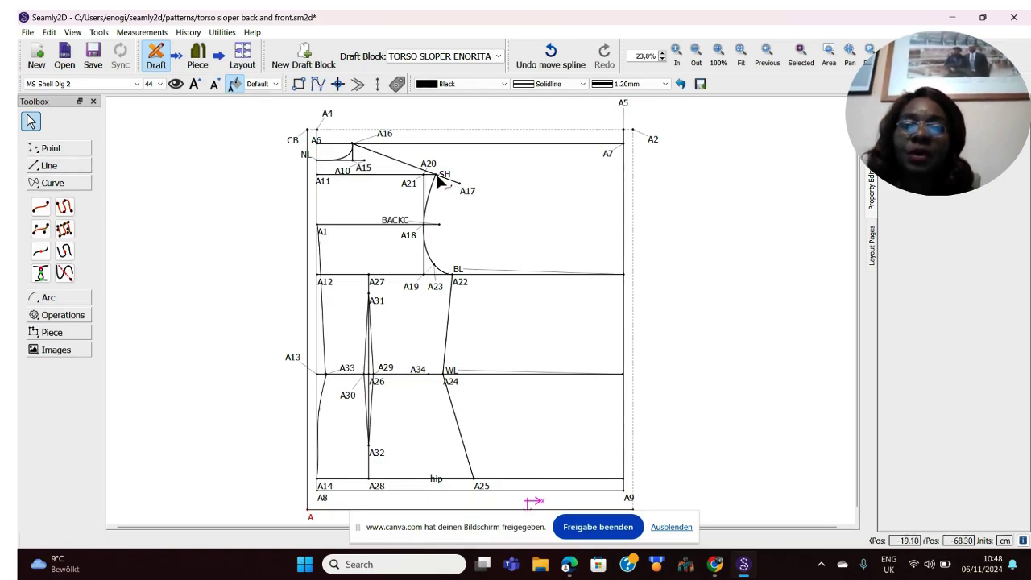
# Step: Move the SH label clear of the shoulder line and place a point on that line 6.5 cm from A16 towards SH
pyautogui.moveTo(439, 177)
pyautogui.mouseDown()
pyautogui.moveTo(432, 207)
pyautogui.moveTo(459, 170)
pyautogui.mouseUp()
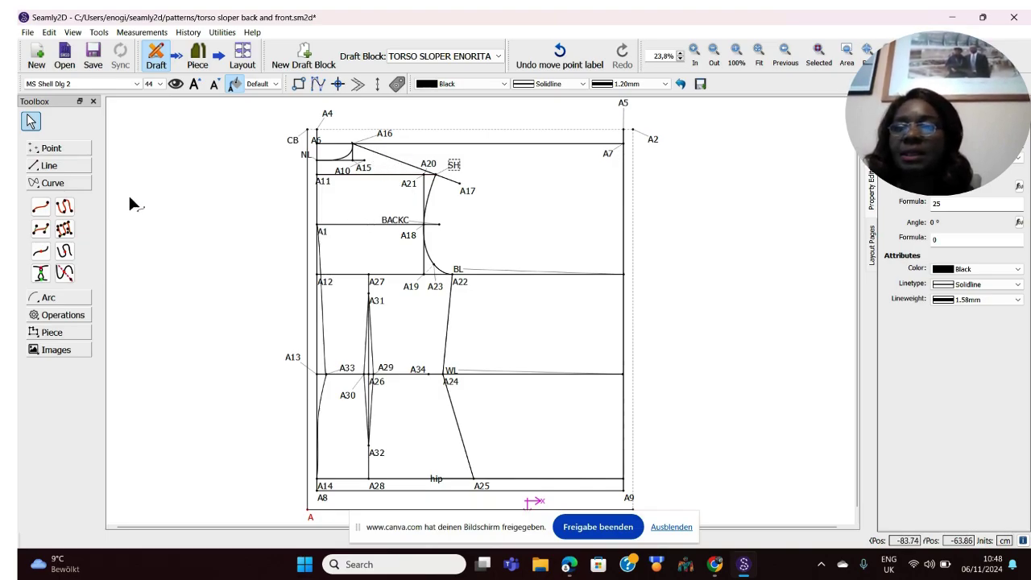
pyautogui.click(50, 149)
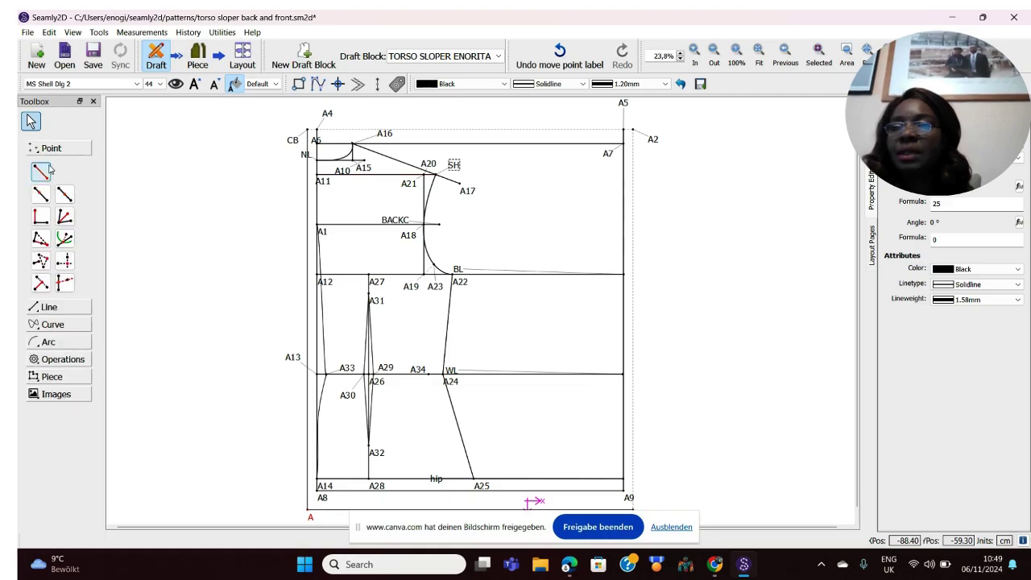
pyautogui.click(41, 195)
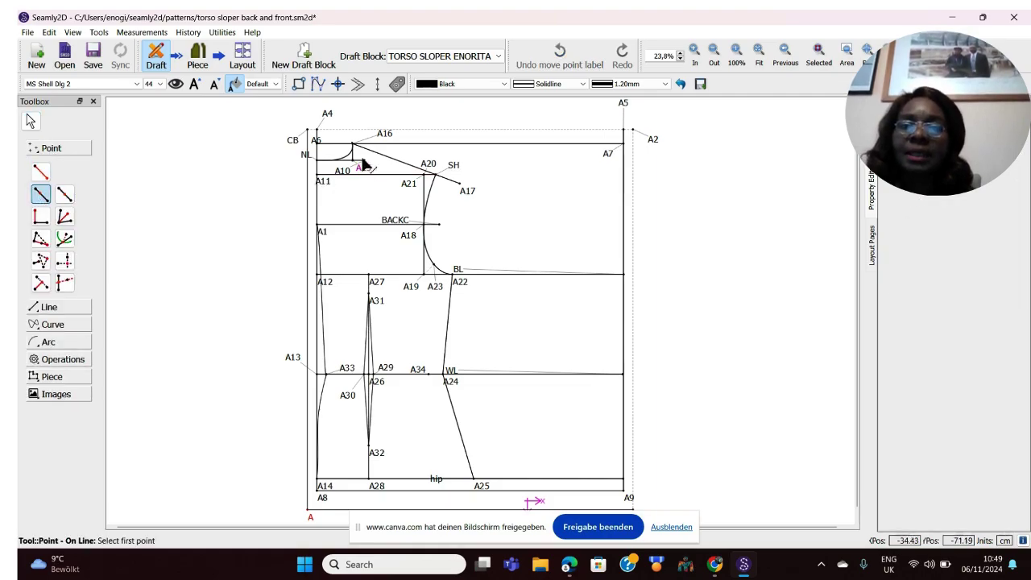
pyautogui.click(384, 135)
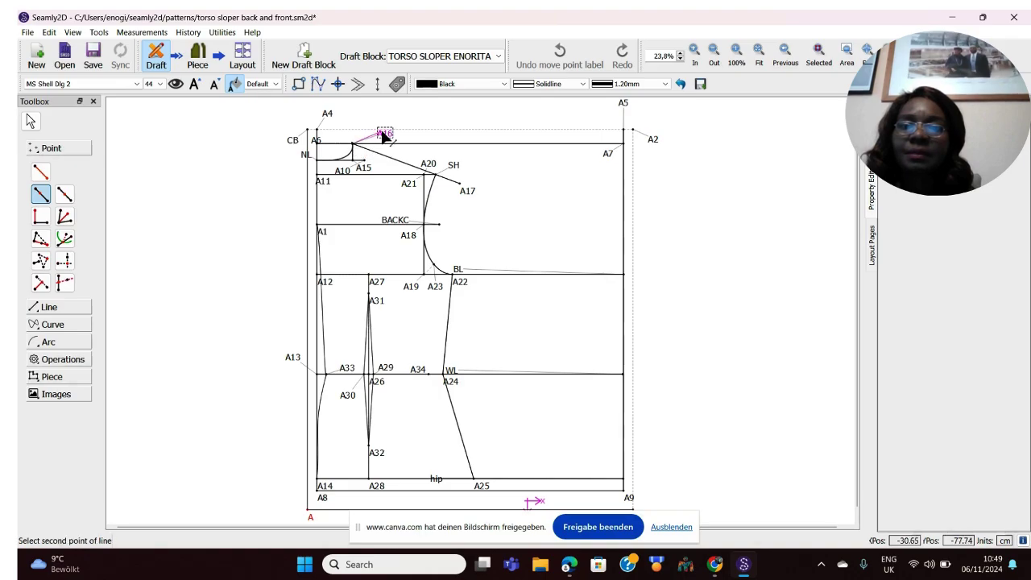
pyautogui.click(455, 170)
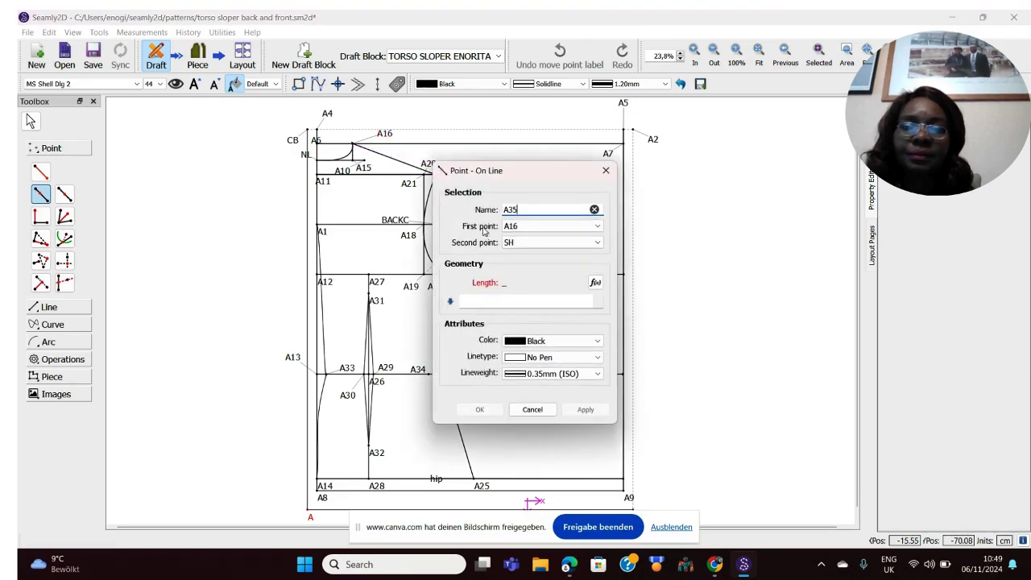
pyautogui.click(469, 302)
pyautogui.write('6,5')
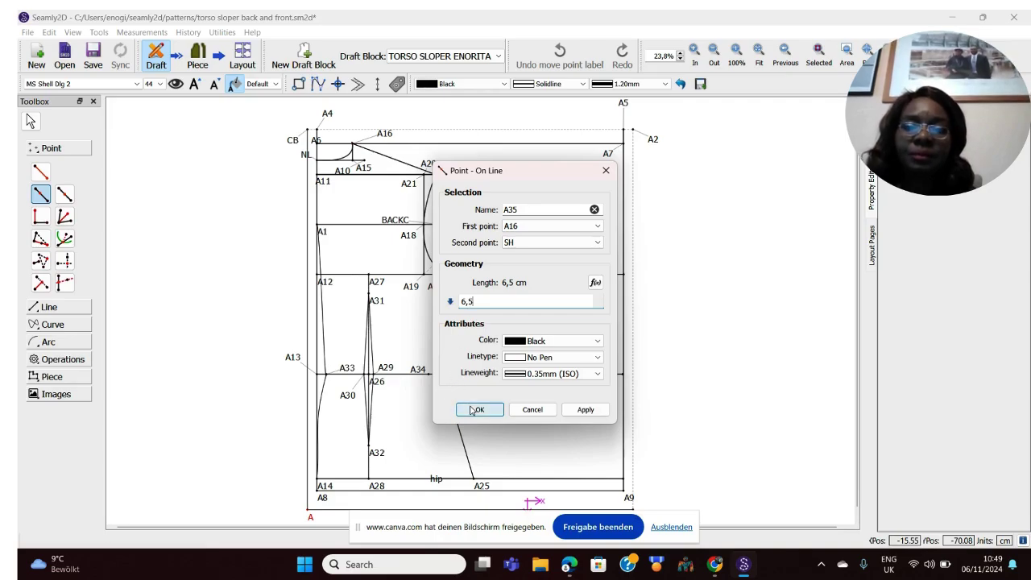
pyautogui.click(475, 409)
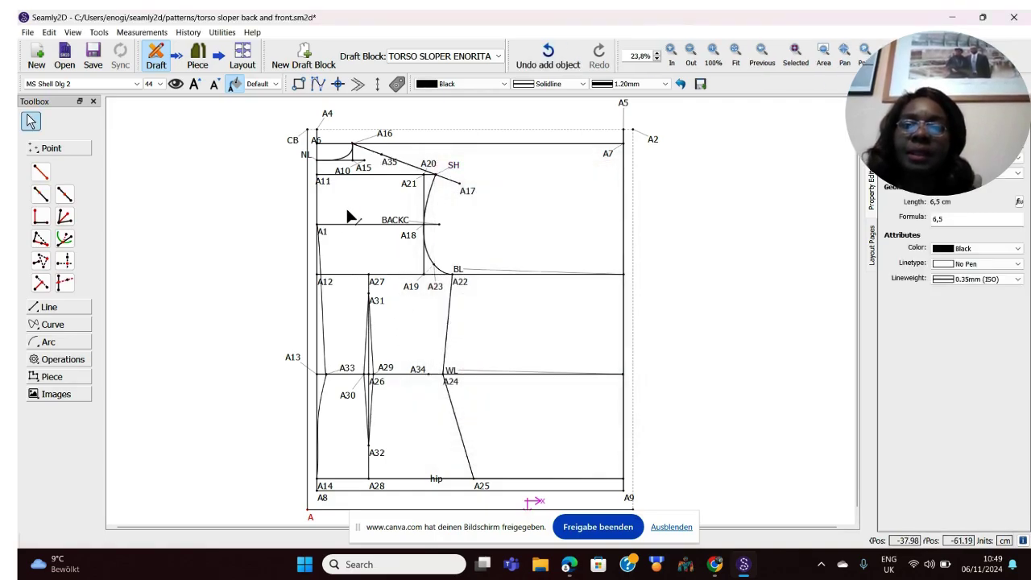
# Step: Place a point on the shoulder line 6.5 cm from SH towards A16, and move A35's label below the line
pyautogui.click(42, 196)
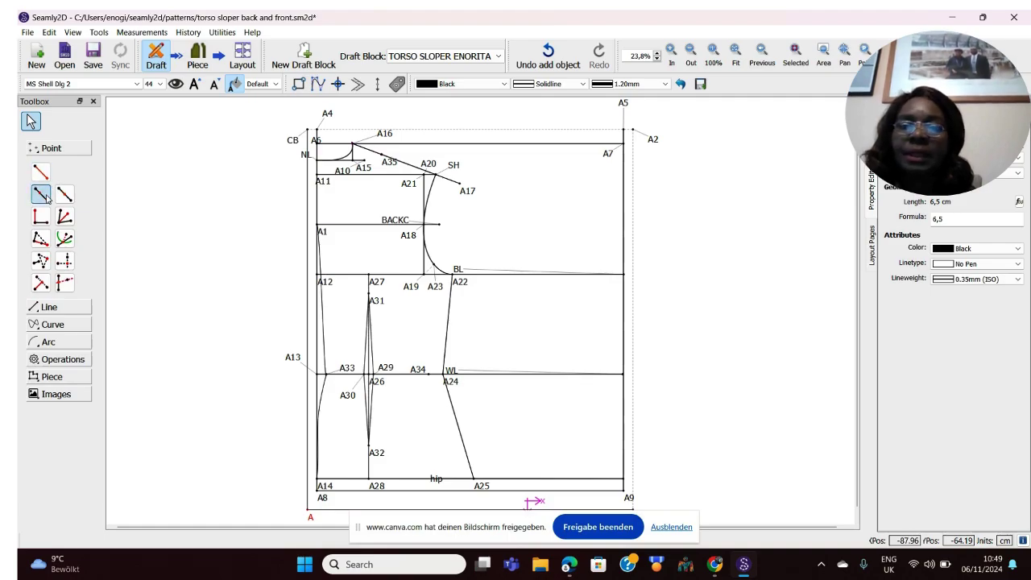
pyautogui.click(453, 167)
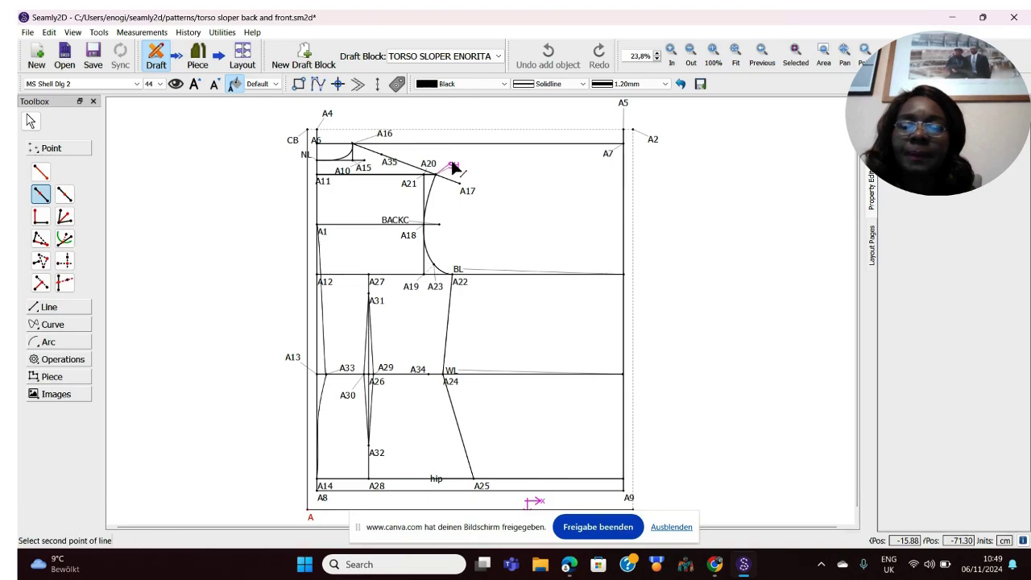
pyautogui.click(385, 135)
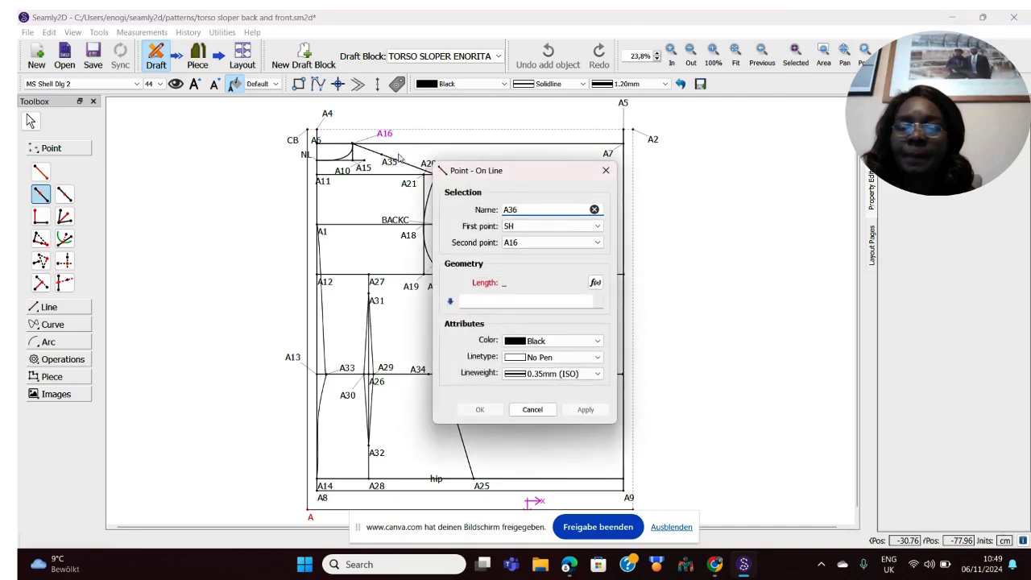
pyautogui.click(483, 307)
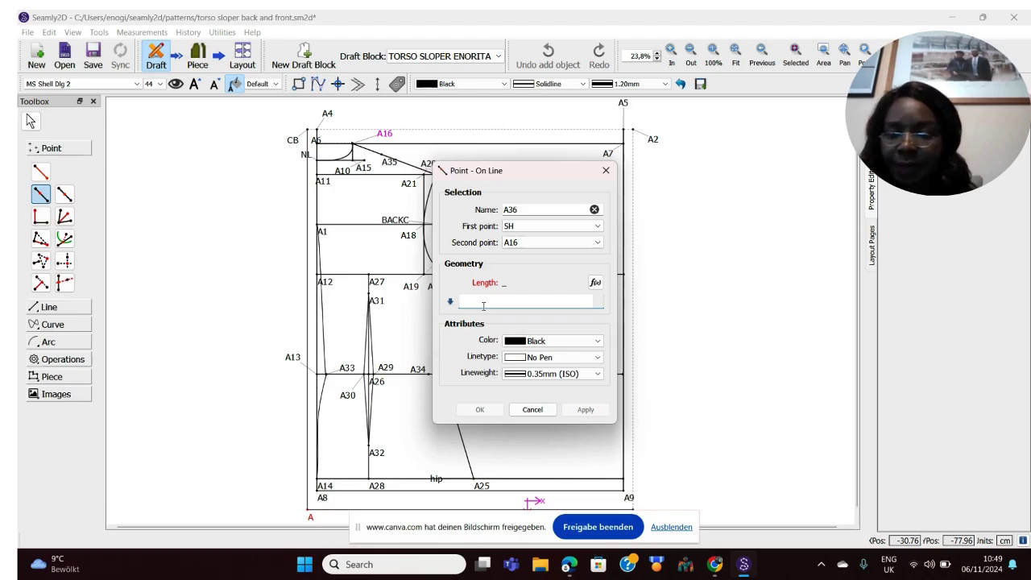
pyautogui.write('6,5')
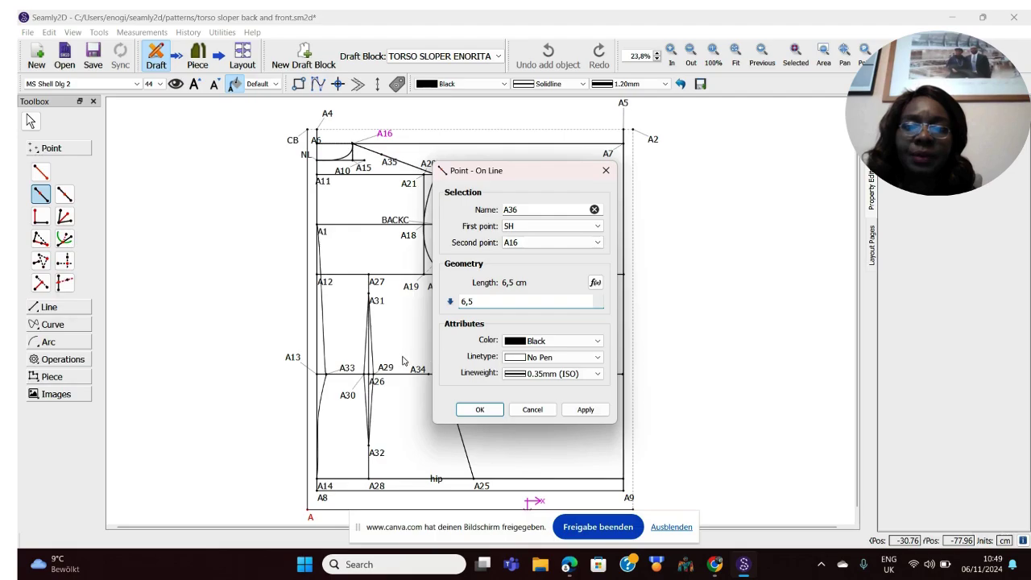
pyautogui.click(481, 410)
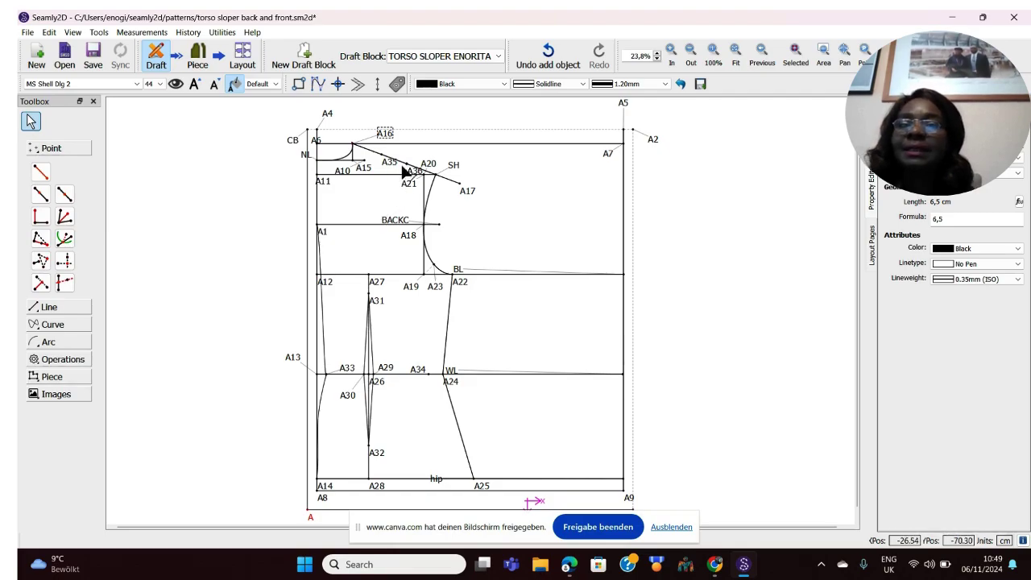
pyautogui.moveTo(394, 167); pyautogui.dragTo(393, 170)
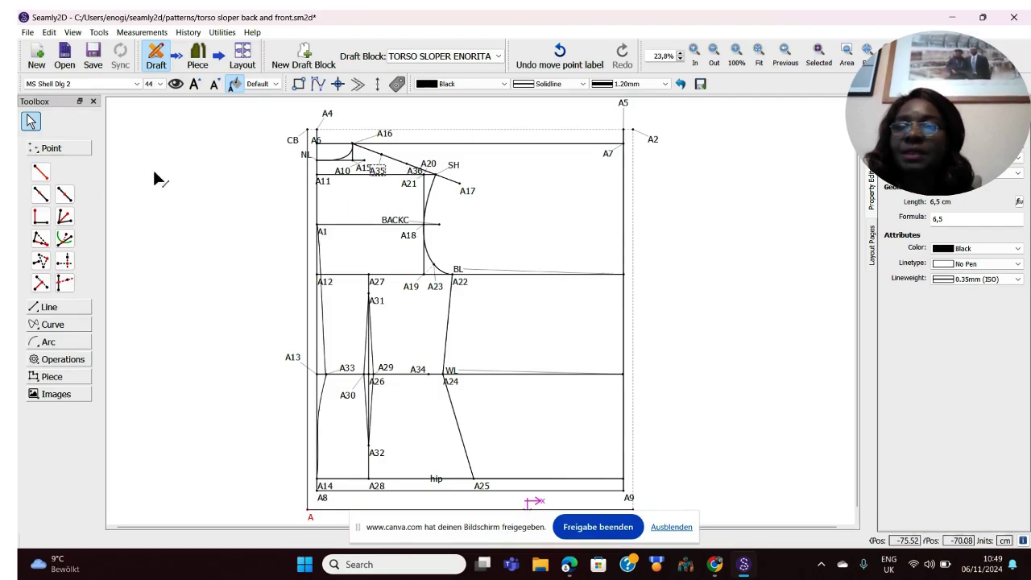
pyautogui.click(65, 197)
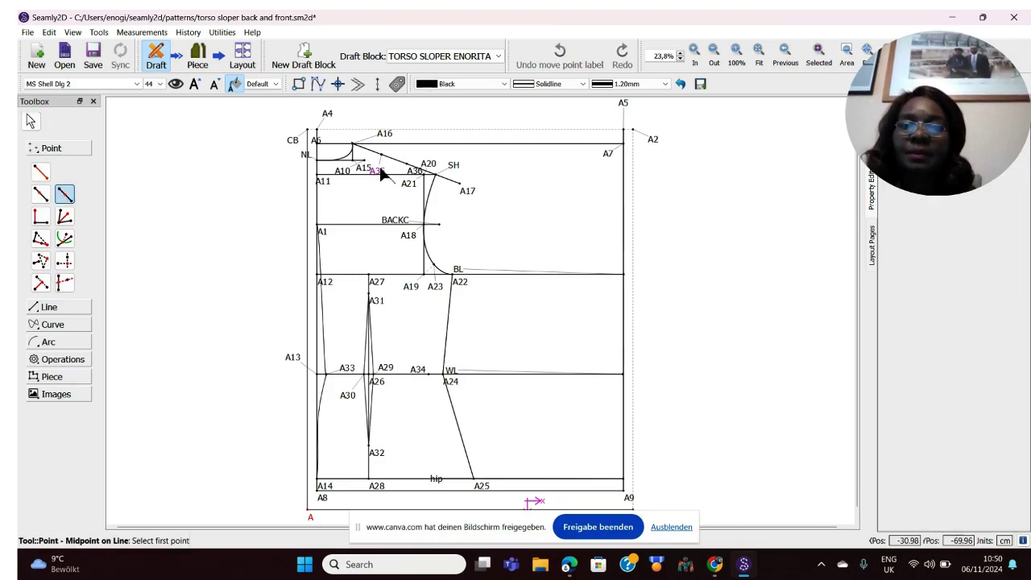
pyautogui.click(395, 178)
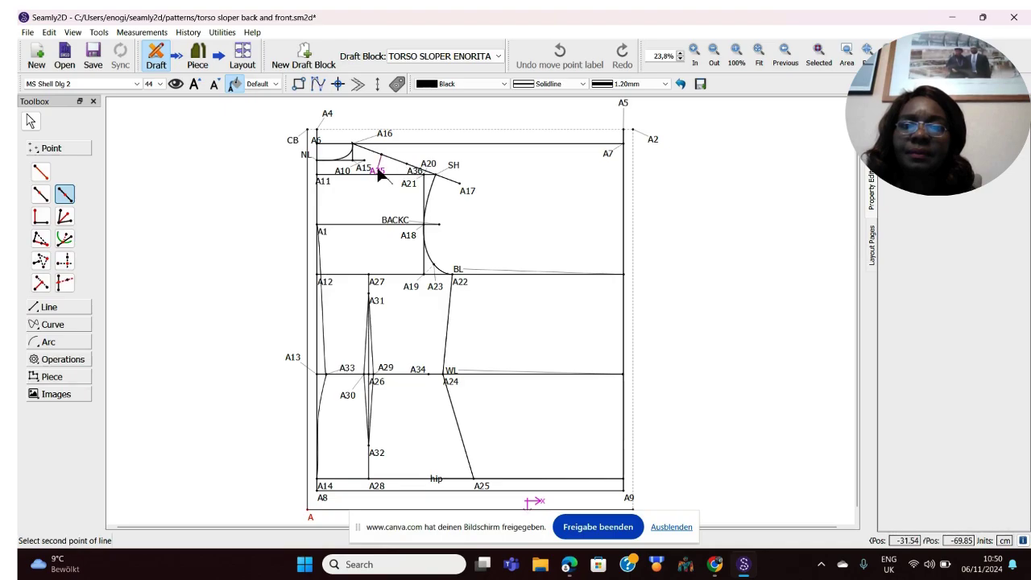
pyautogui.click(432, 168)
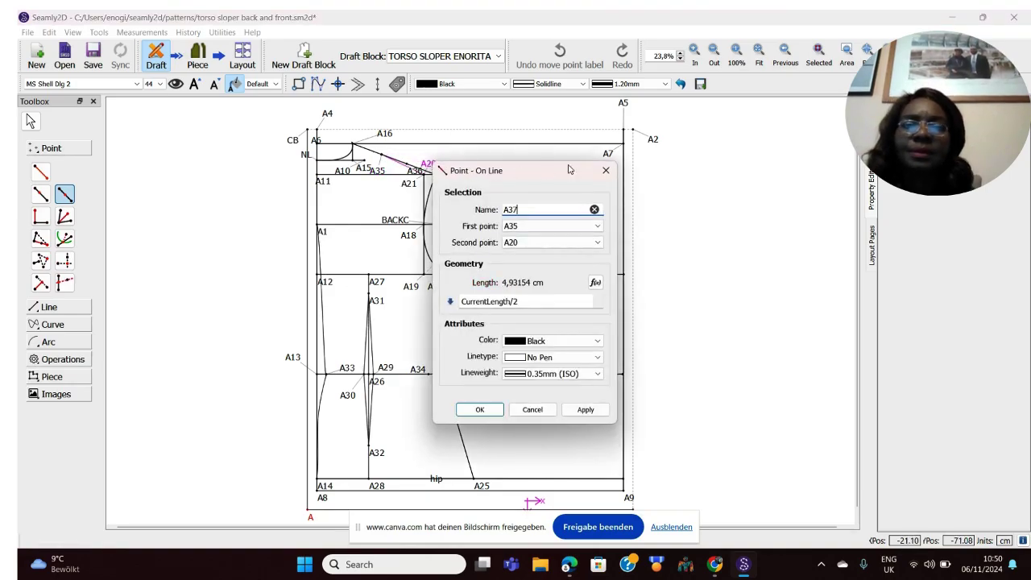
pyautogui.click(605, 171)
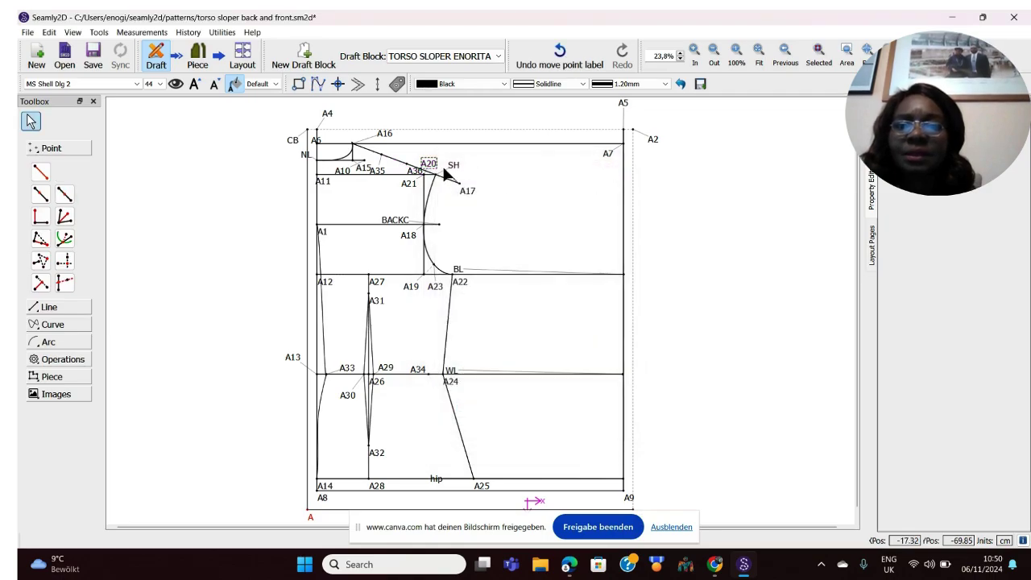
# Step: Separate the overlapping A20 and A36 labels and place a midpoint between A35 and A36 on the shoulder line
pyautogui.moveTo(432, 173); pyautogui.dragTo(409, 180)
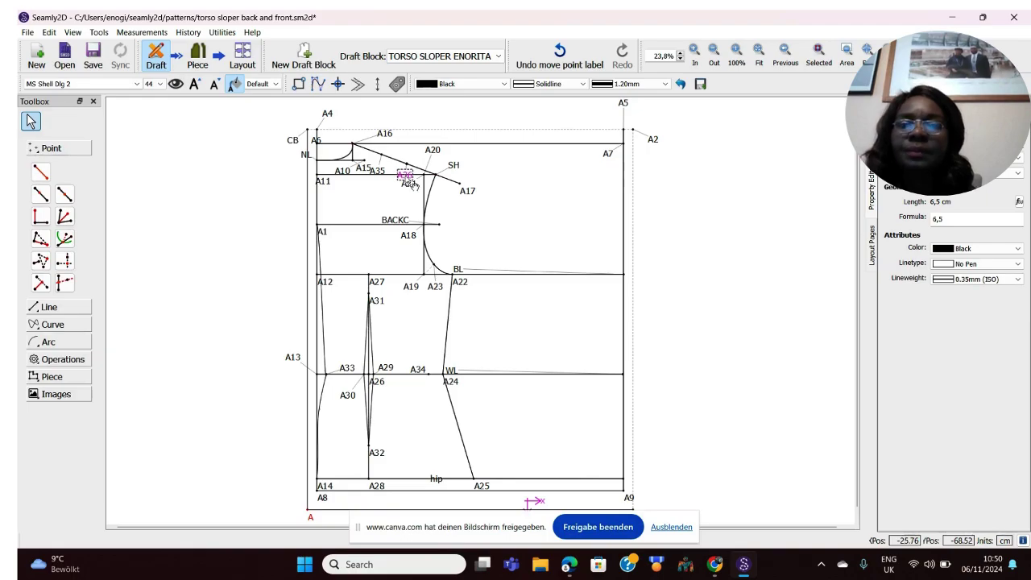
pyautogui.click(66, 195)
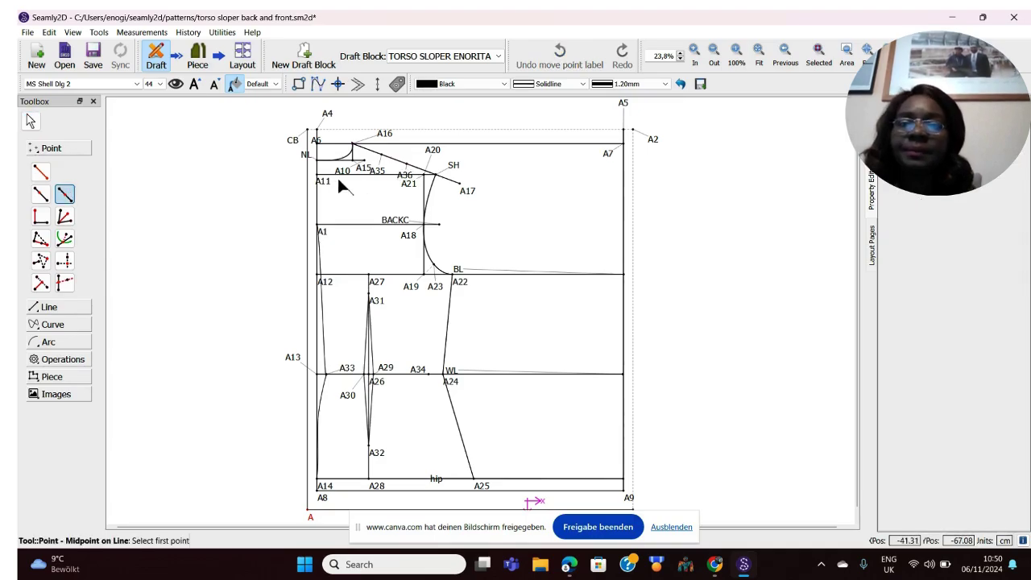
pyautogui.click(388, 166)
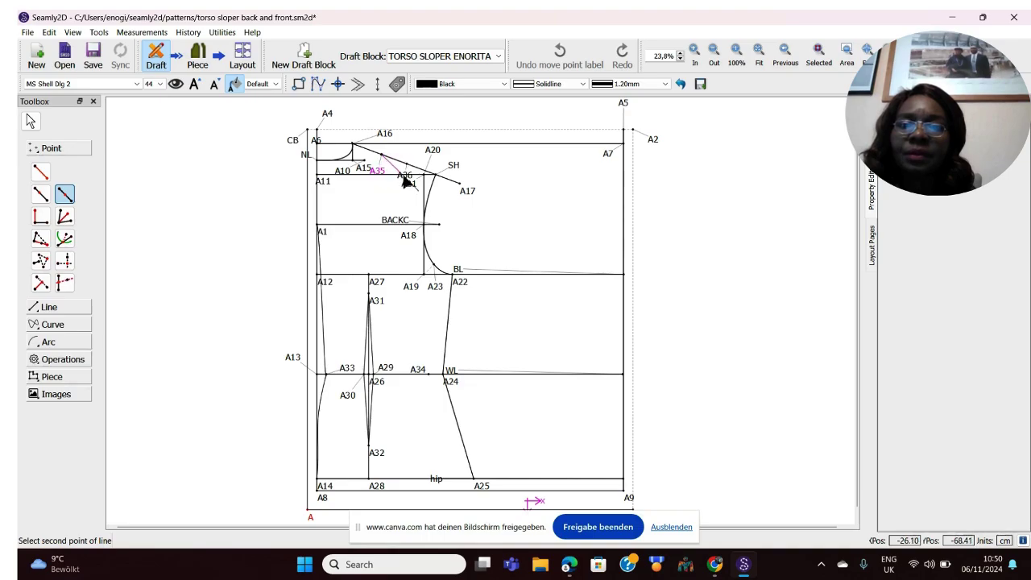
pyautogui.click(406, 173)
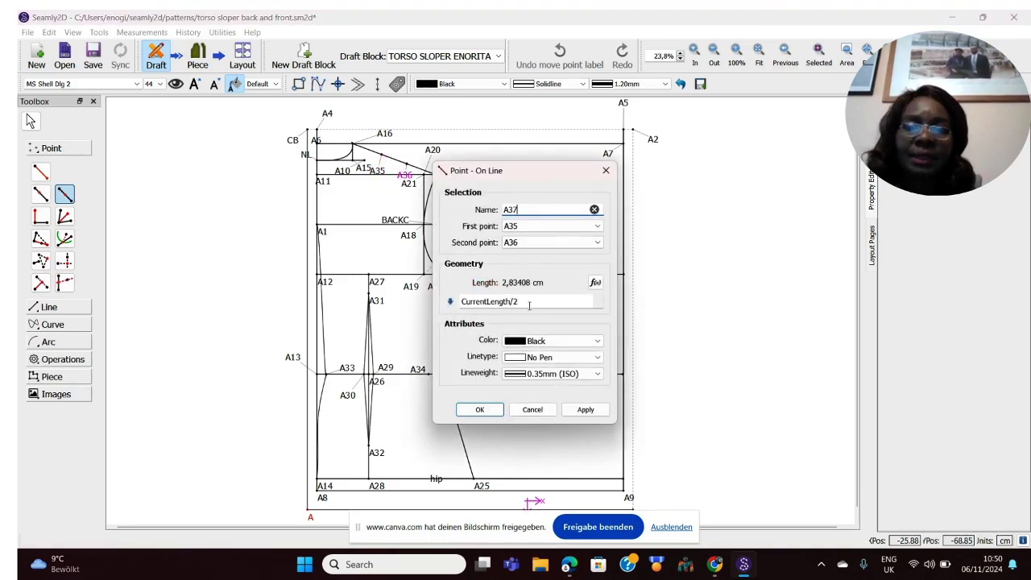
pyautogui.click(480, 409)
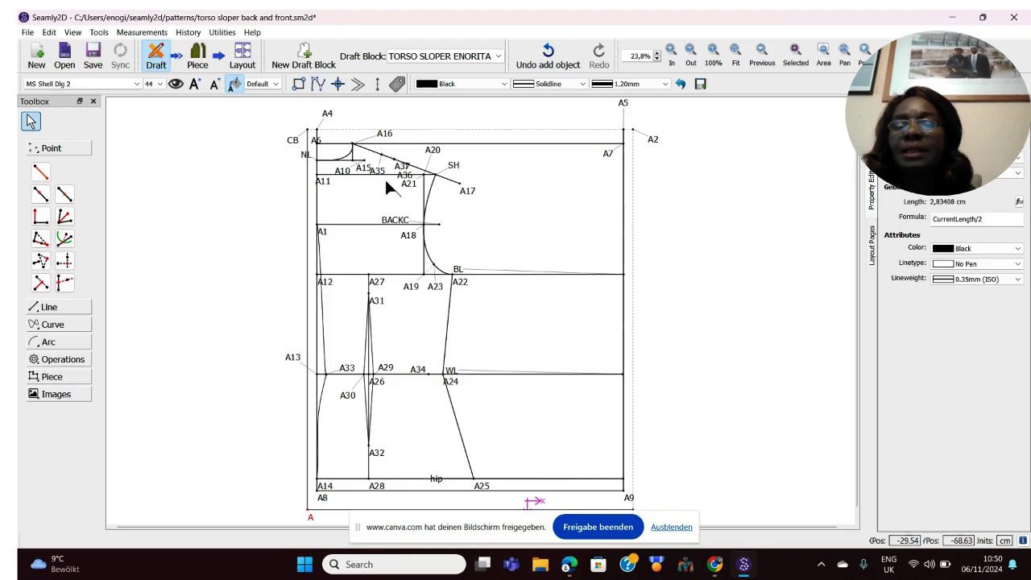
# Step: Draw the shoulder dart's centre line from A37 down into the back, 9 cm long at an angle of 252.574°
pyautogui.click(40, 172)
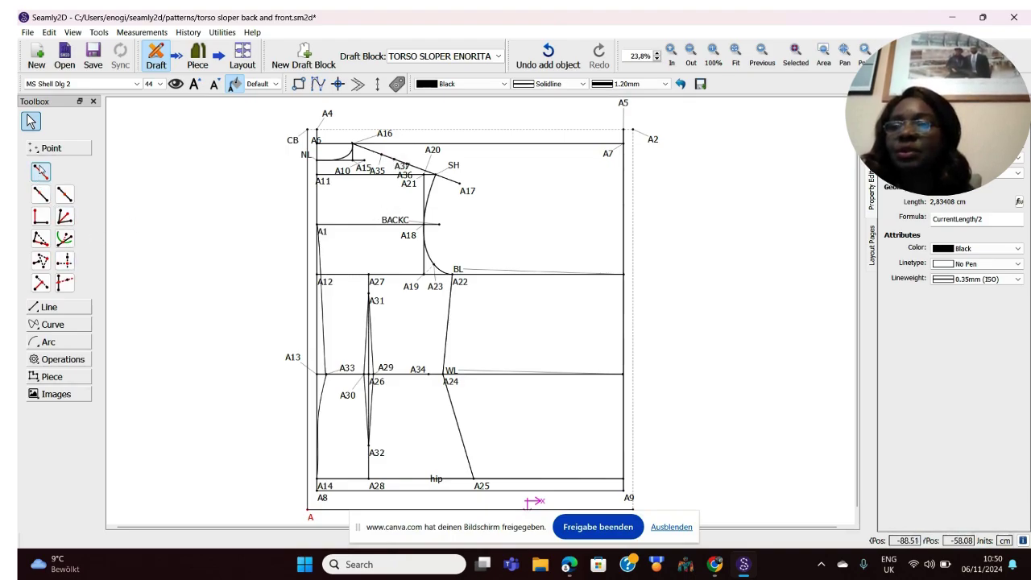
pyautogui.click(394, 165)
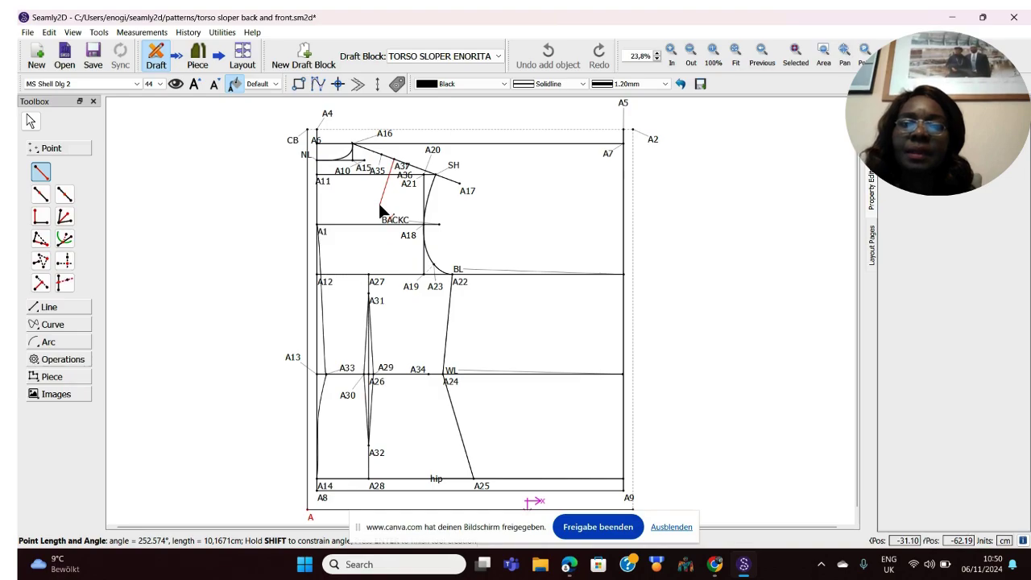
pyautogui.click(381, 206)
pyautogui.click(493, 283)
pyautogui.press('BackSpace')
pyautogui.press('BackSpace')
pyautogui.press('BackSpace')
pyautogui.press('BackSpace')
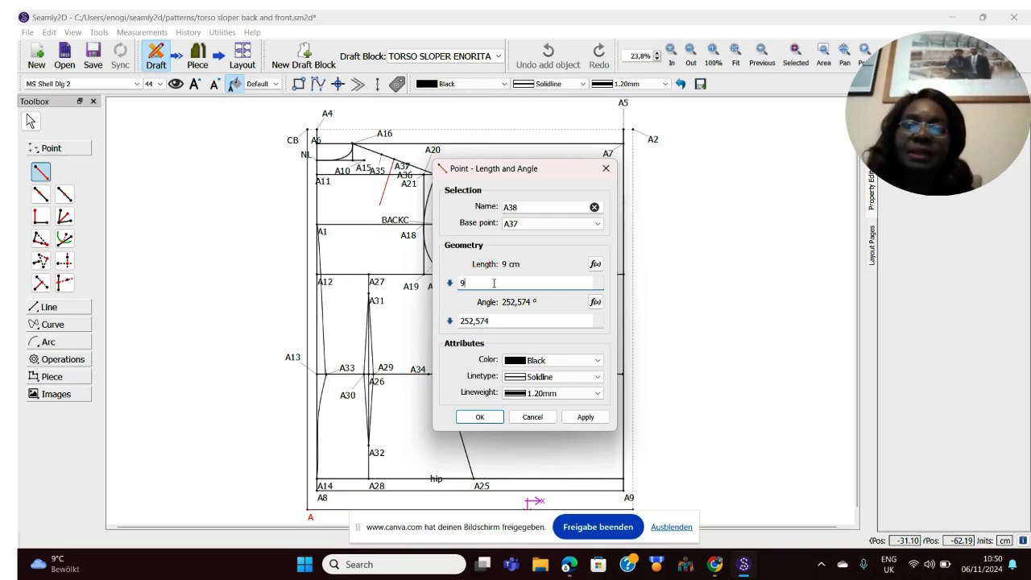
pyautogui.click(480, 419)
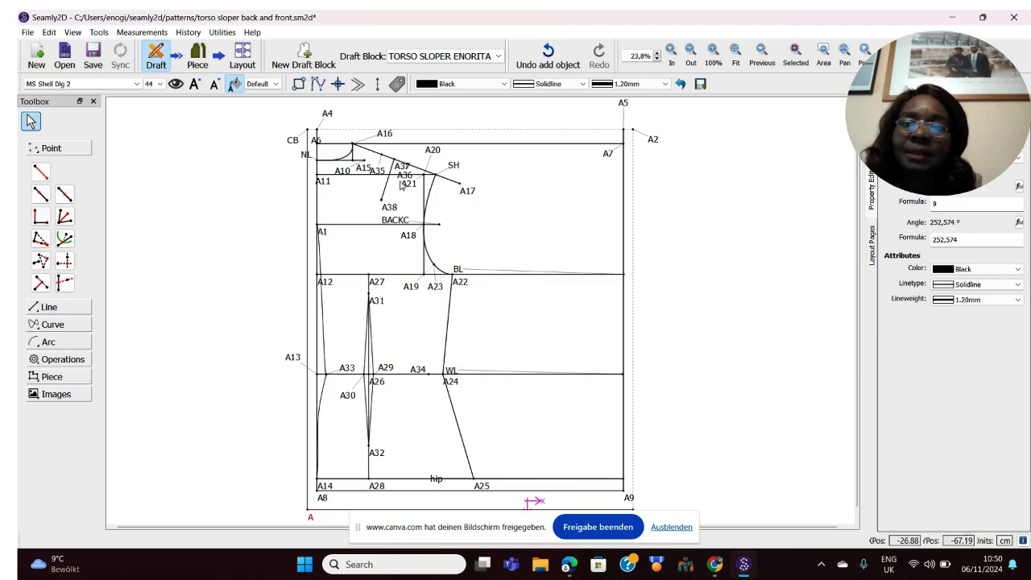
# Step: Move the A37 label above the shoulder line and reposition the A35 label beside its point
pyautogui.moveTo(408, 170)
pyautogui.mouseDown()
pyautogui.moveTo(414, 115)
pyautogui.moveTo(398, 215)
pyautogui.moveTo(364, 219)
pyautogui.moveTo(403, 158)
pyautogui.mouseUp()
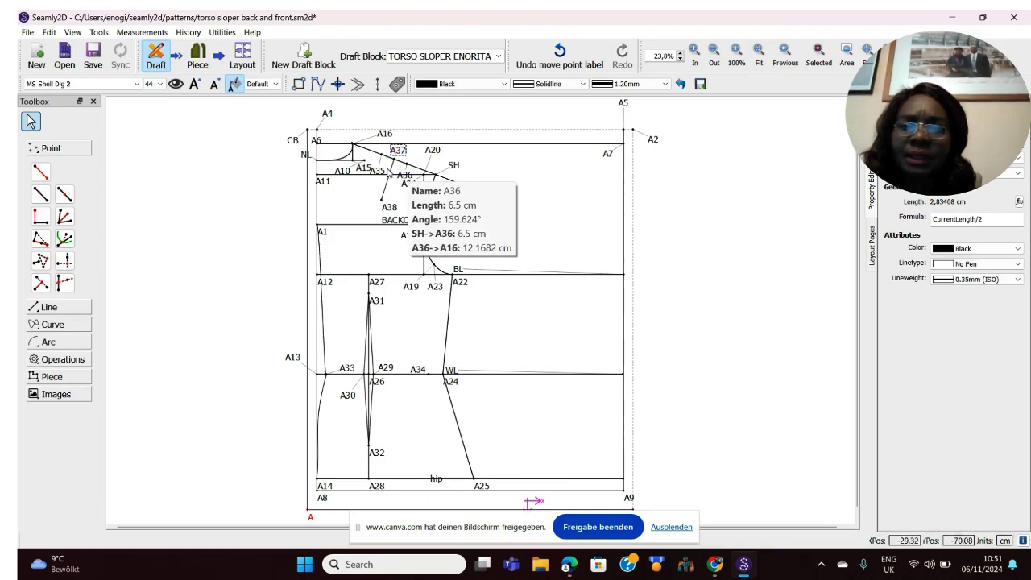
pyautogui.click(381, 176)
pyautogui.moveTo(385, 181); pyautogui.dragTo(384, 173)
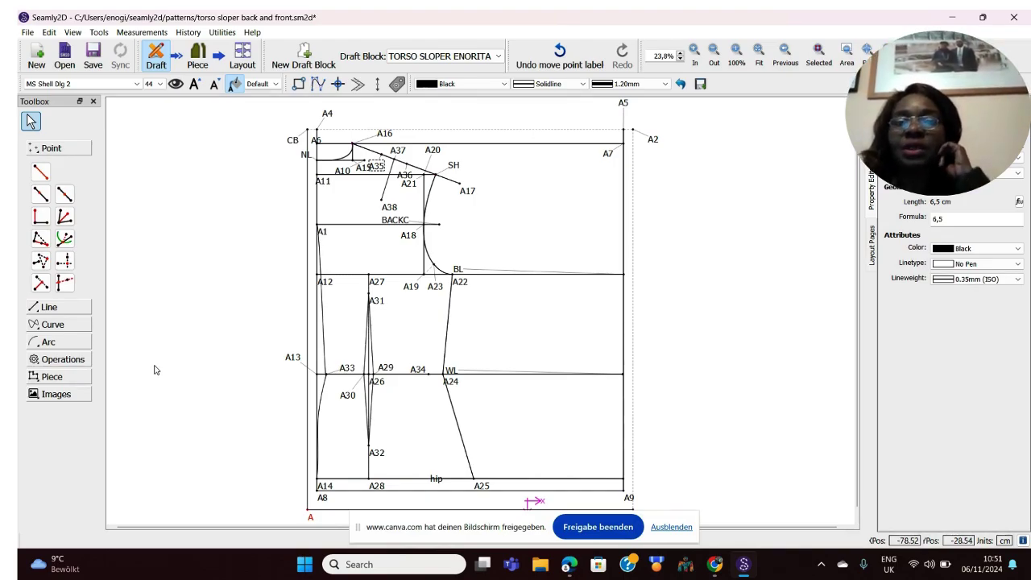
# Step: Create a true dart on the shoulder line A16 to SH, using A35, A38 and A36 as the dart points
pyautogui.click(58, 359)
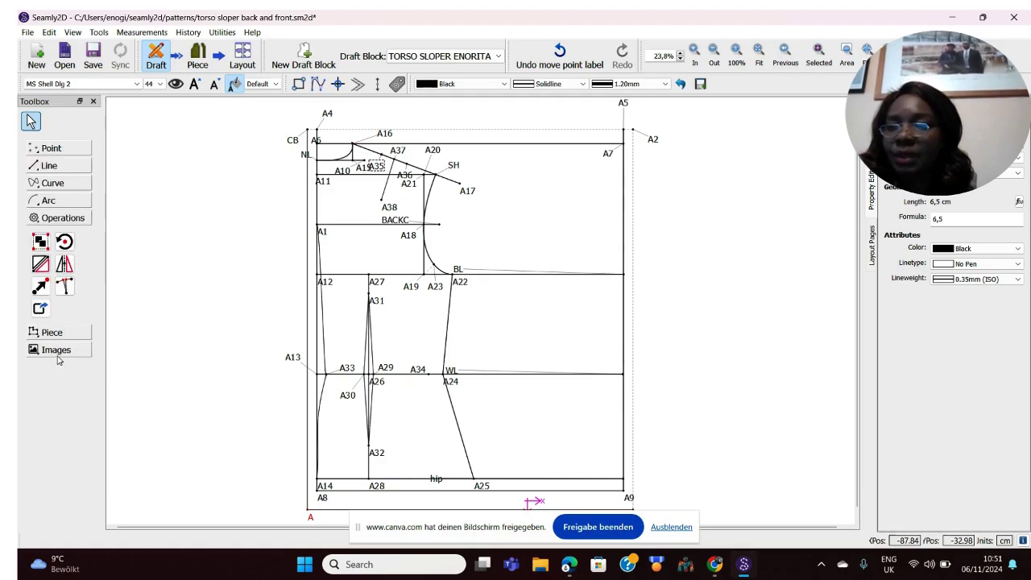
pyautogui.click(65, 288)
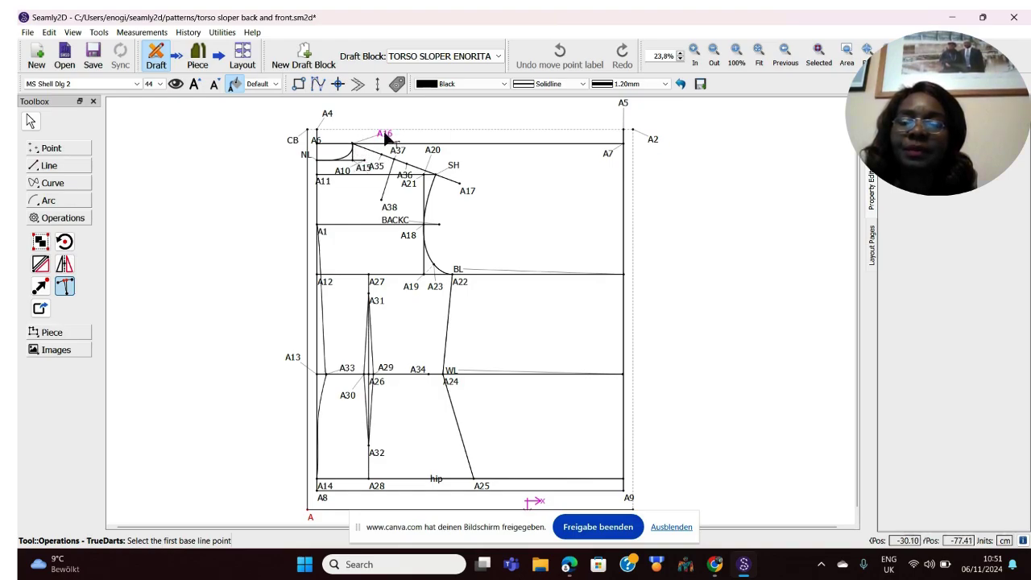
pyautogui.click(354, 145)
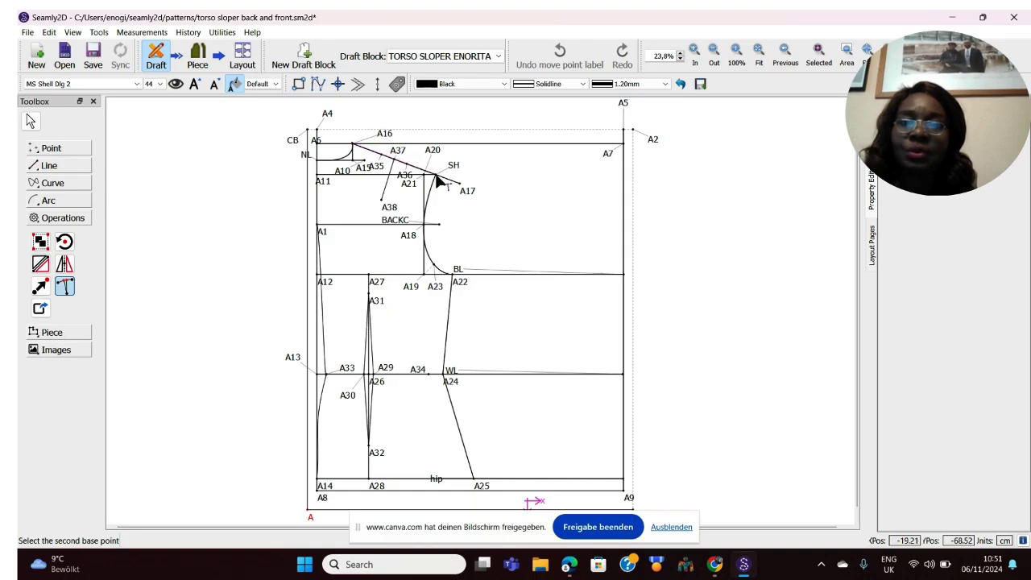
pyautogui.click(453, 170)
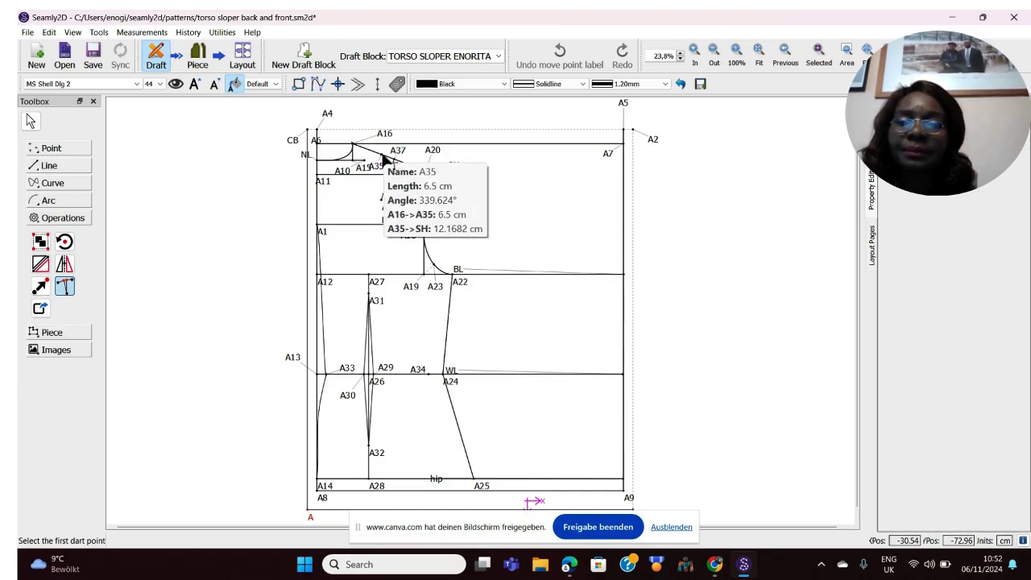
pyautogui.click(381, 164)
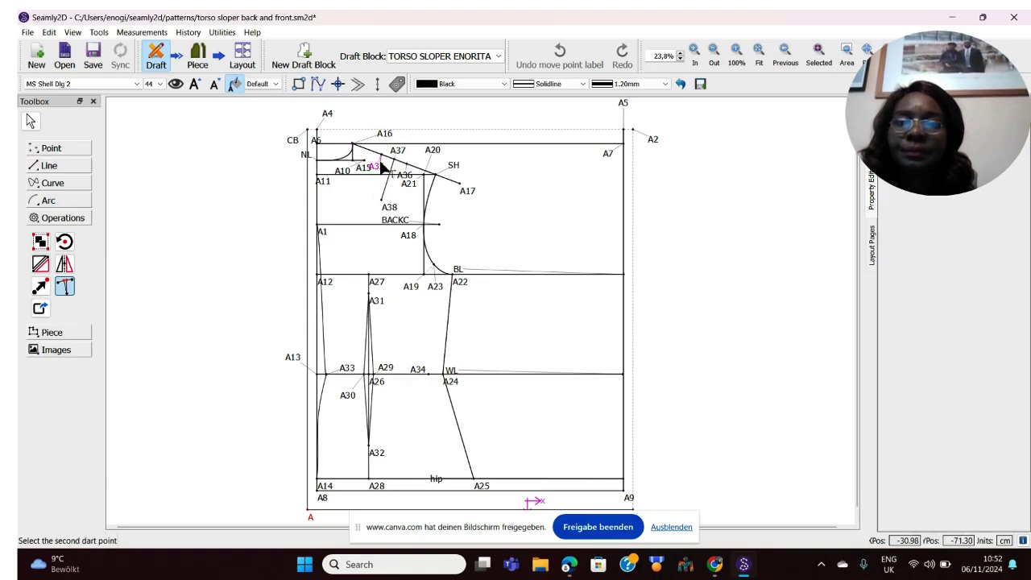
pyautogui.click(384, 208)
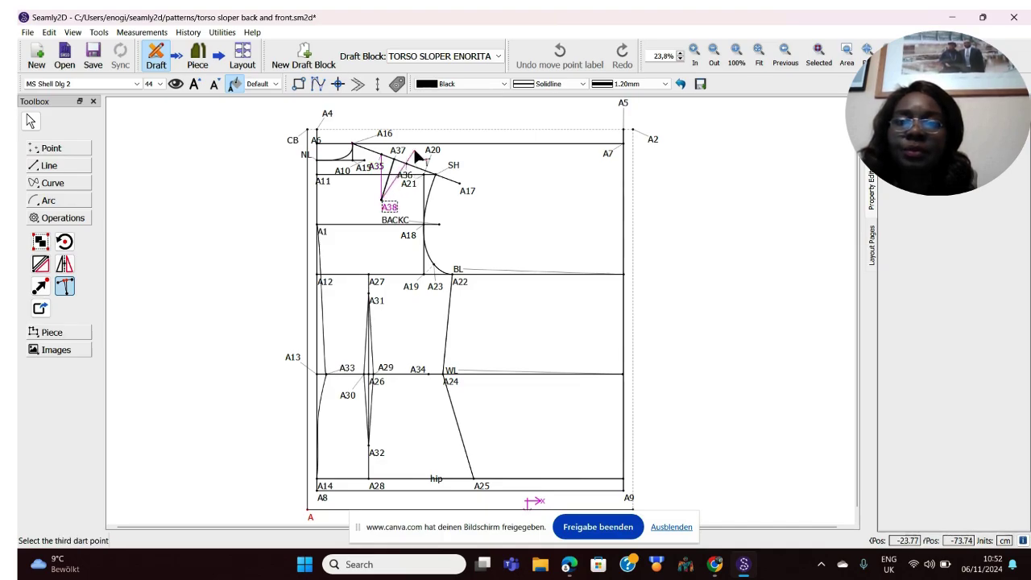
pyautogui.click(403, 177)
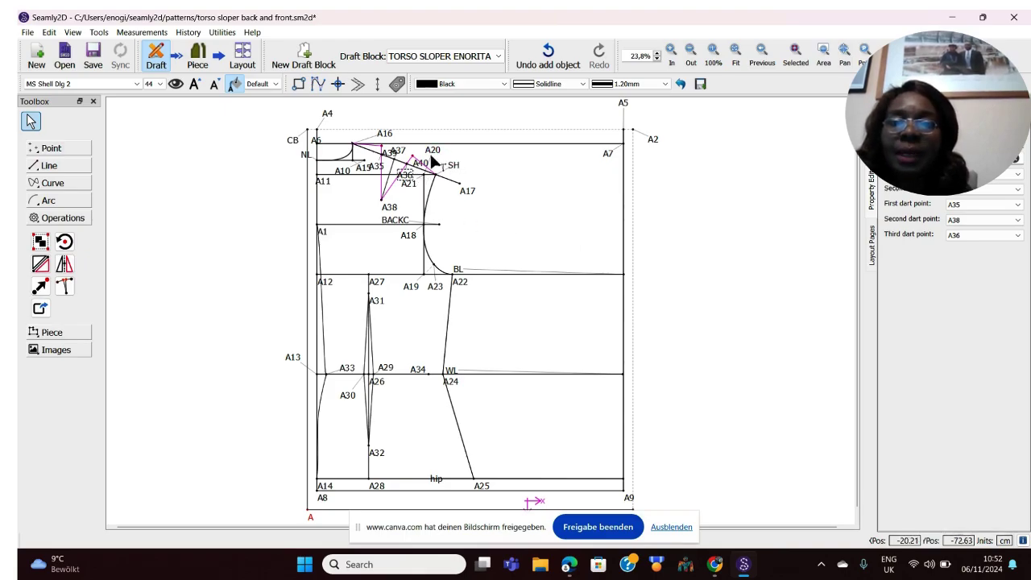
# Step: Move the A37 and A39 labels clear of the dart and reduce the point label size to 26
pyautogui.moveTo(400, 152); pyautogui.dragTo(412, 153)
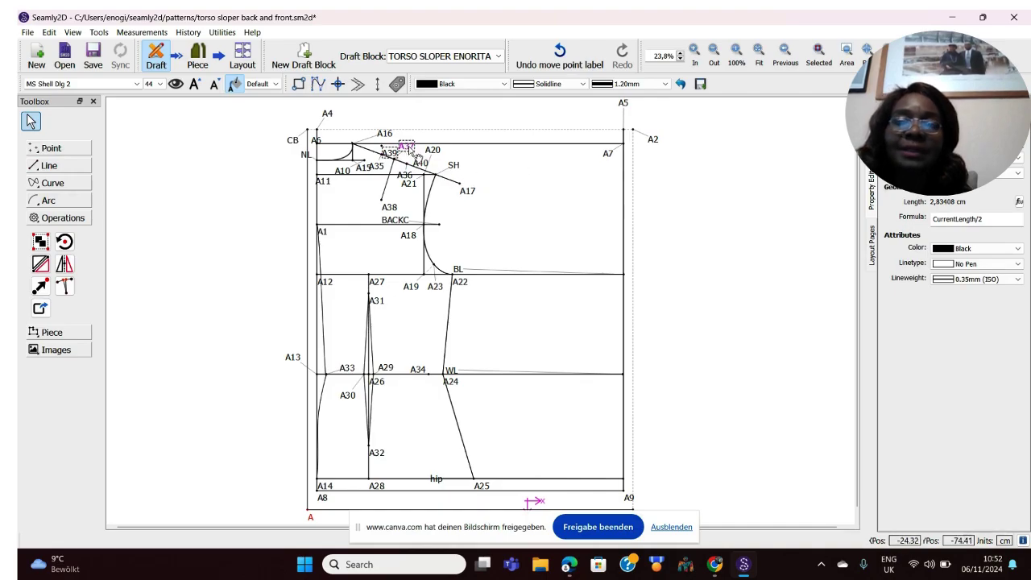
pyautogui.moveTo(412, 153); pyautogui.dragTo(366, 158)
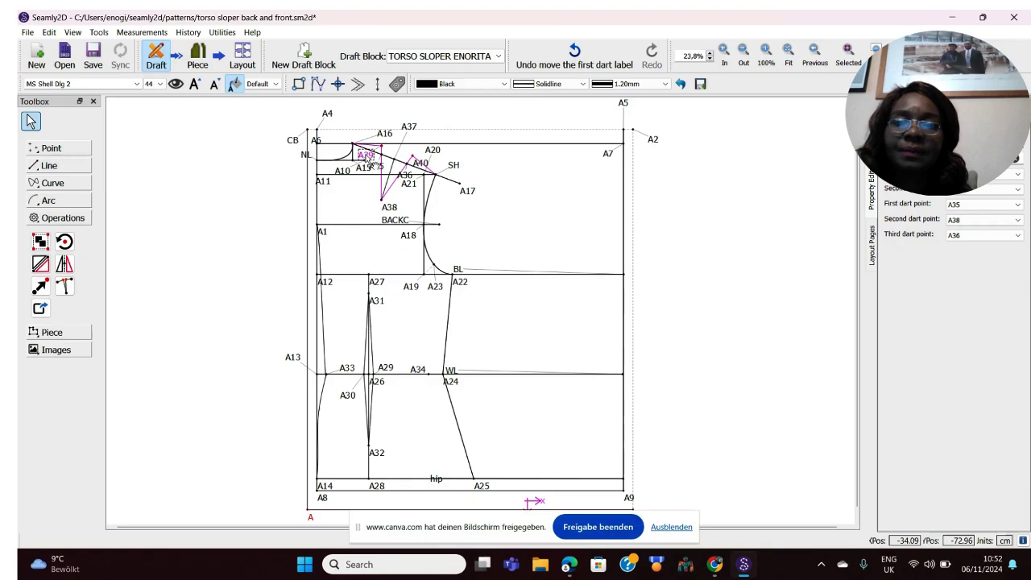
pyautogui.click(215, 85)
pyautogui.click(215, 85)
pyautogui.click(215, 86)
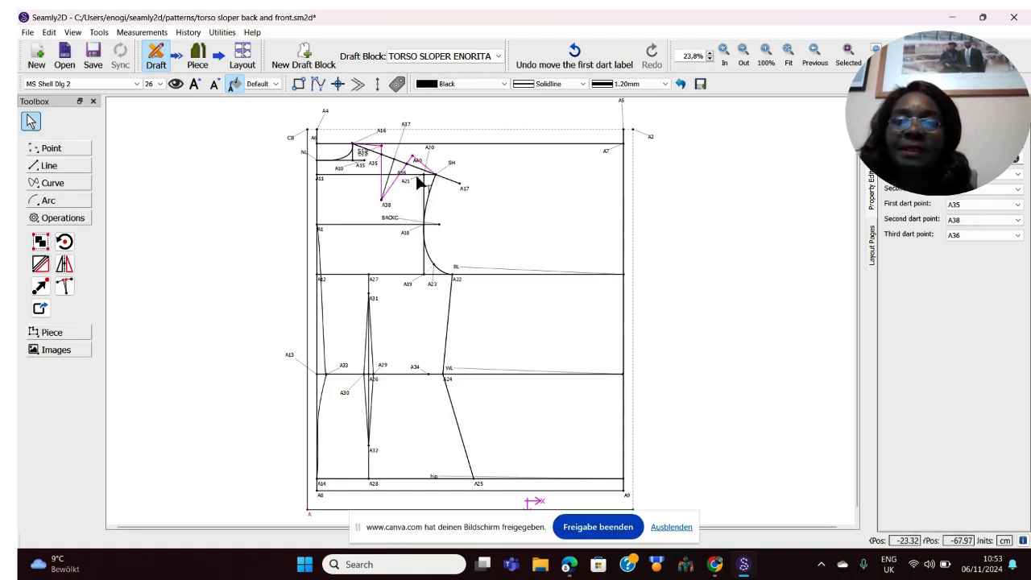
pyautogui.click(484, 169)
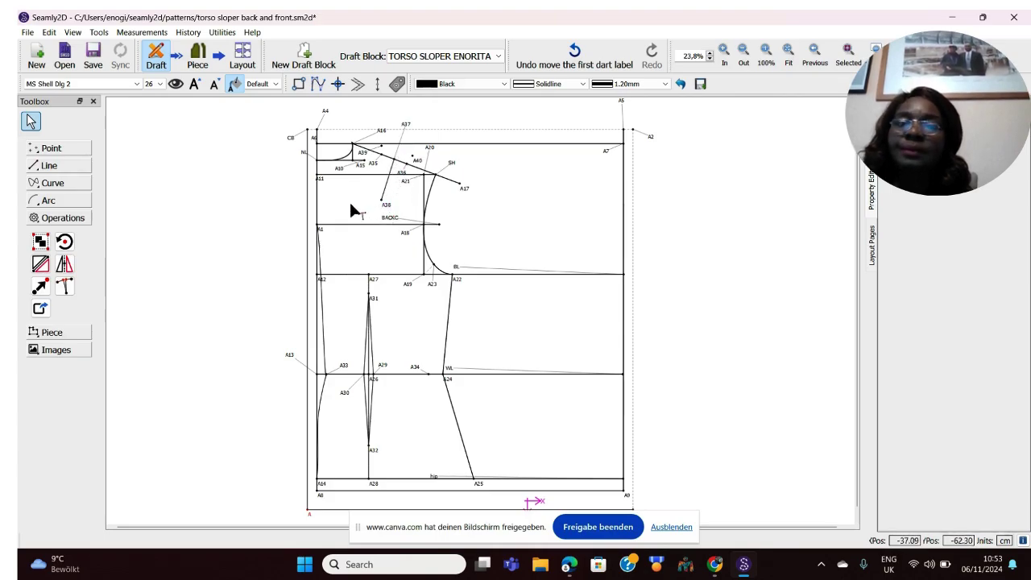
# Step: Draw the two shoulder dart legs as lines from A39 to A38 and from A40 to A38
pyautogui.click(60, 167)
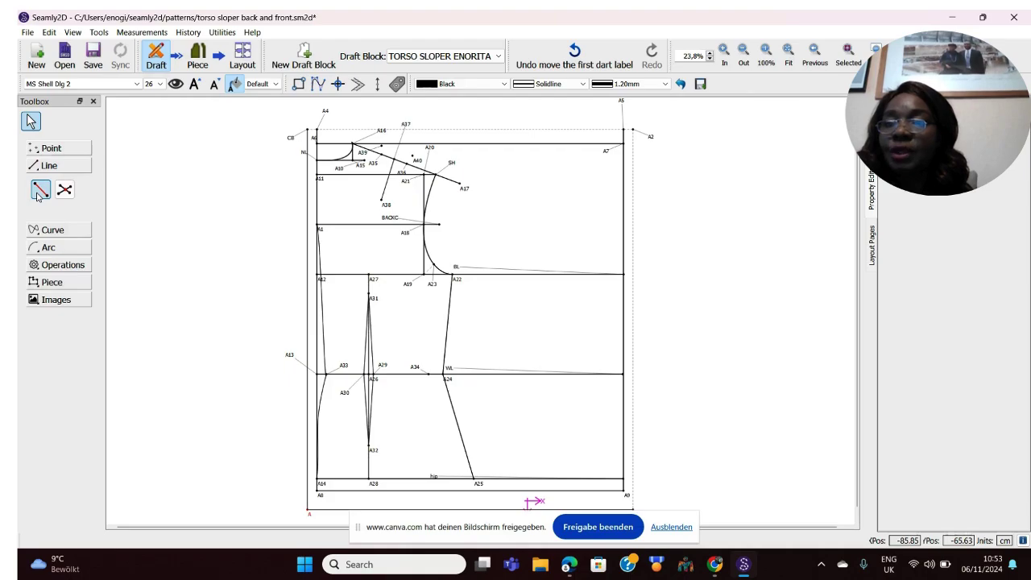
pyautogui.click(39, 194)
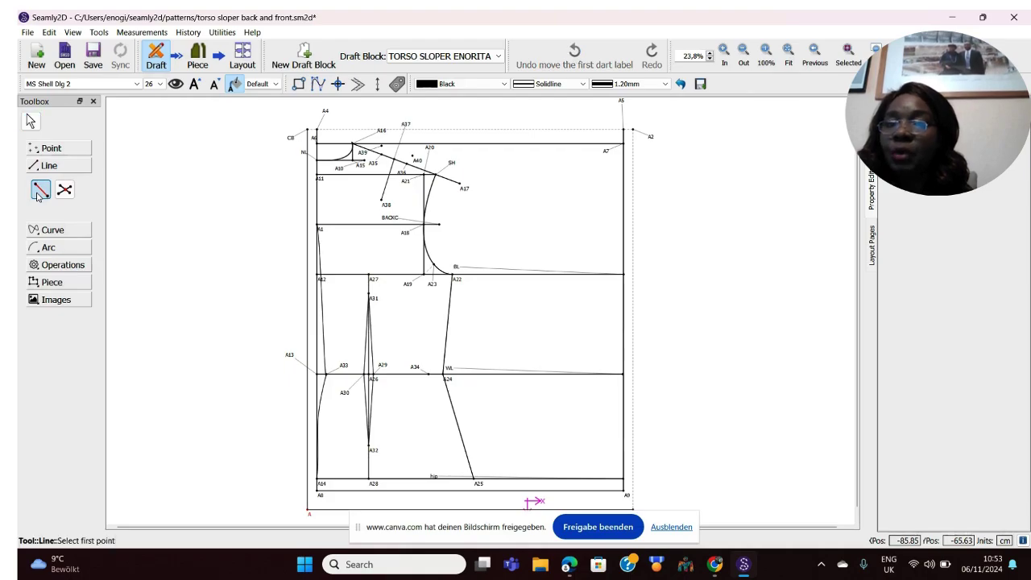
pyautogui.click(383, 146)
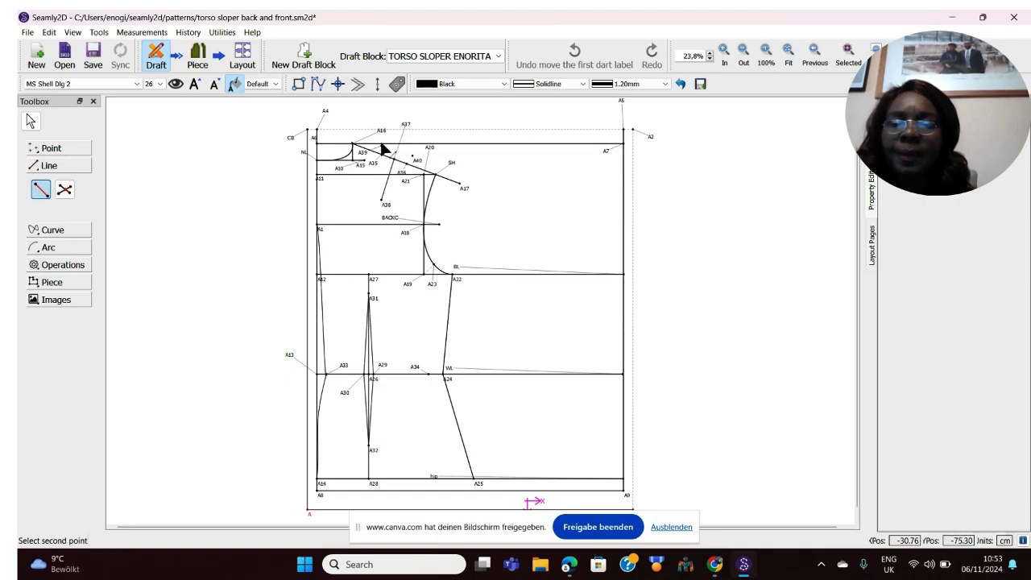
pyautogui.click(383, 207)
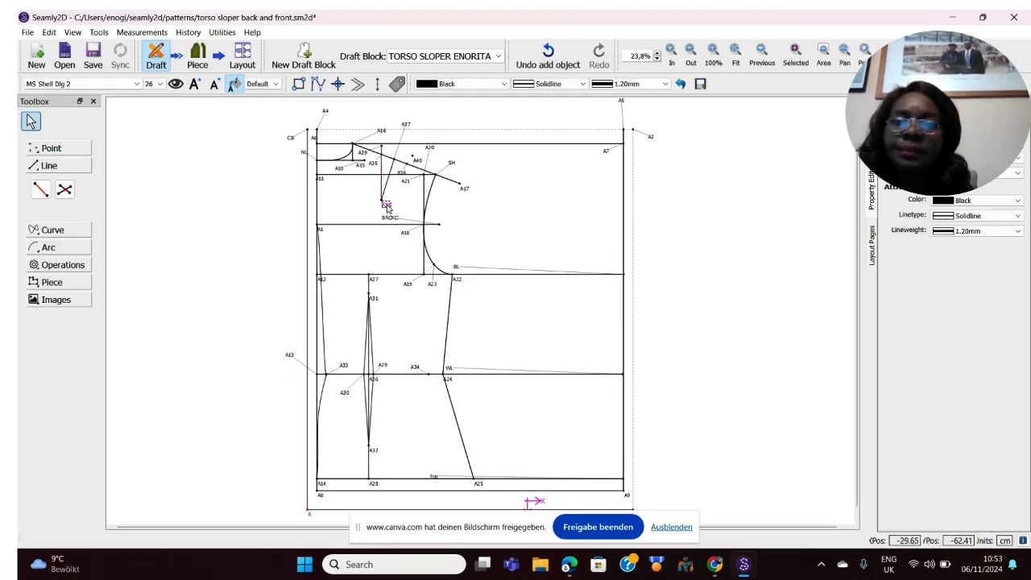
pyautogui.click(70, 191)
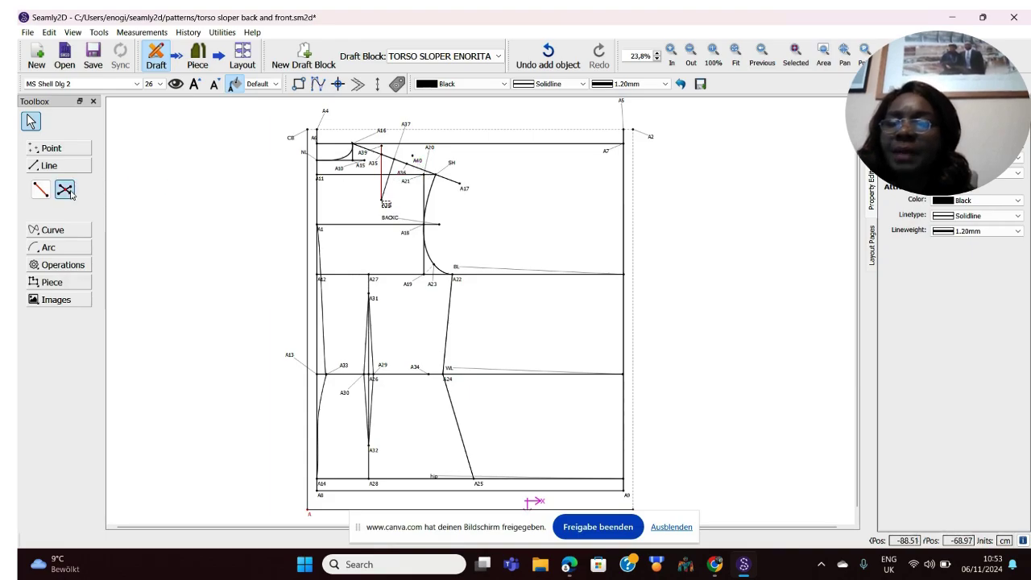
pyautogui.click(38, 195)
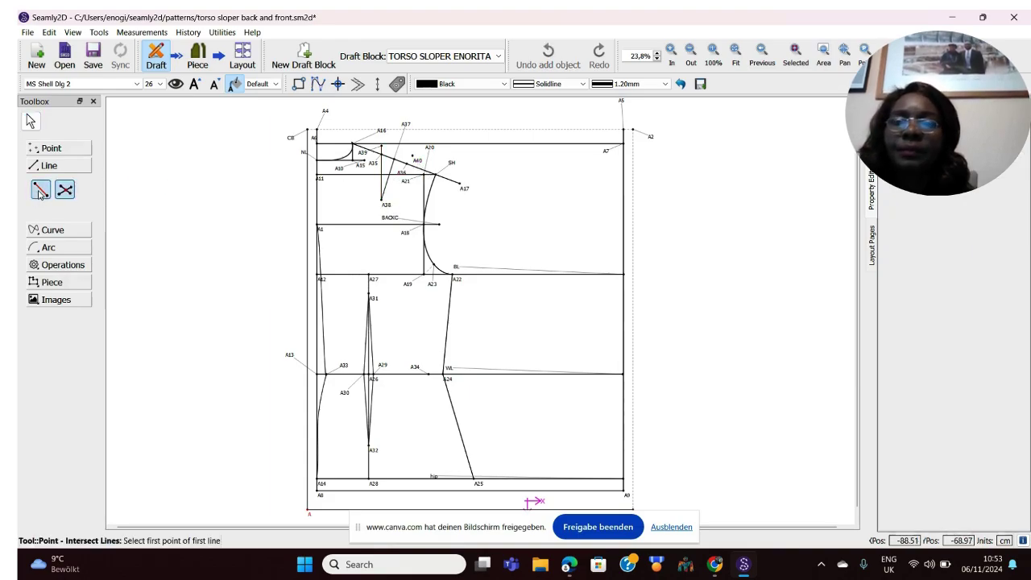
pyautogui.click(414, 159)
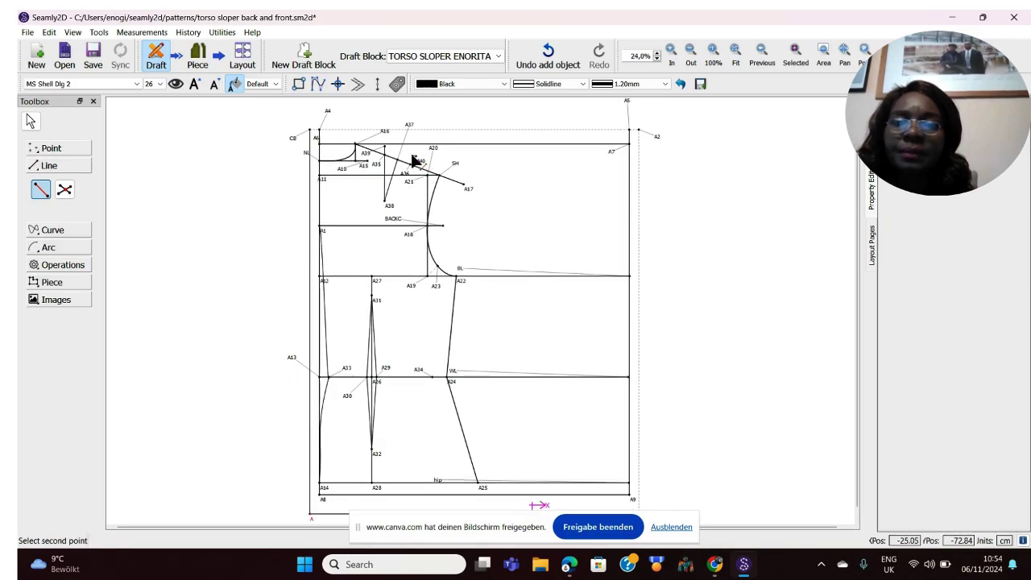
pyautogui.click(389, 206)
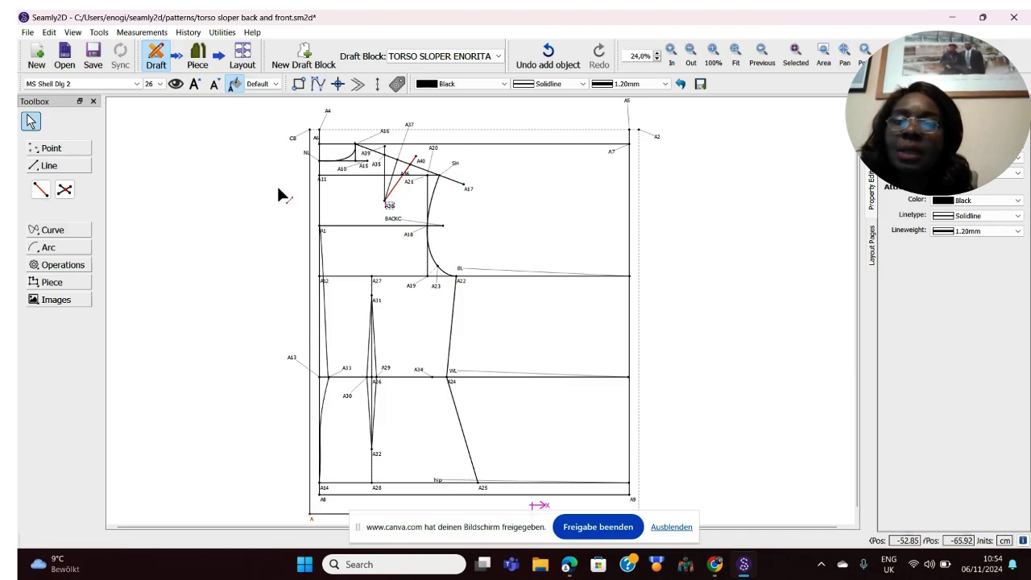
# Step: Draw the trued shoulder lines from A40 to SH and from A16 to A39
pyautogui.click(41, 188)
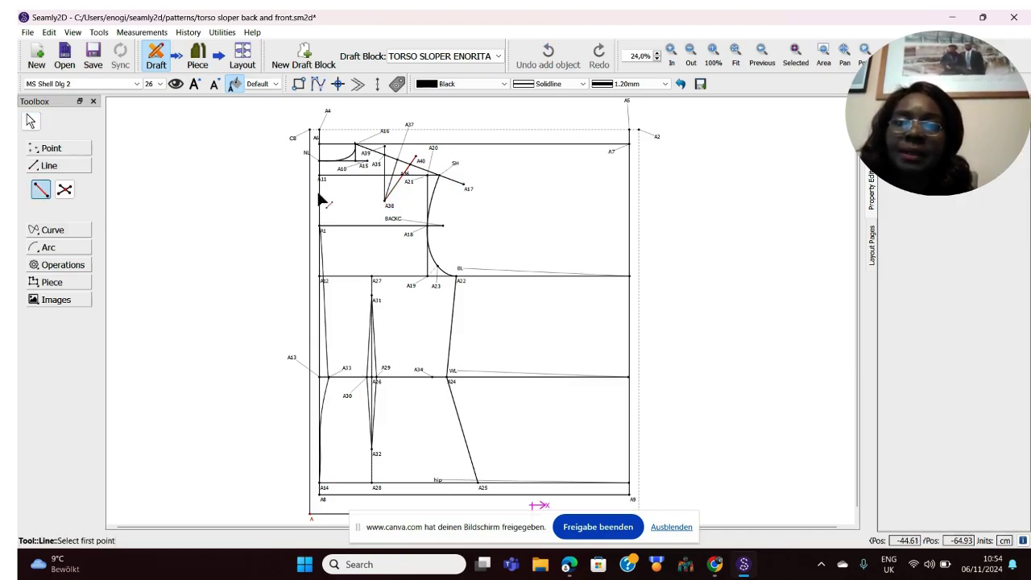
pyautogui.click(418, 160)
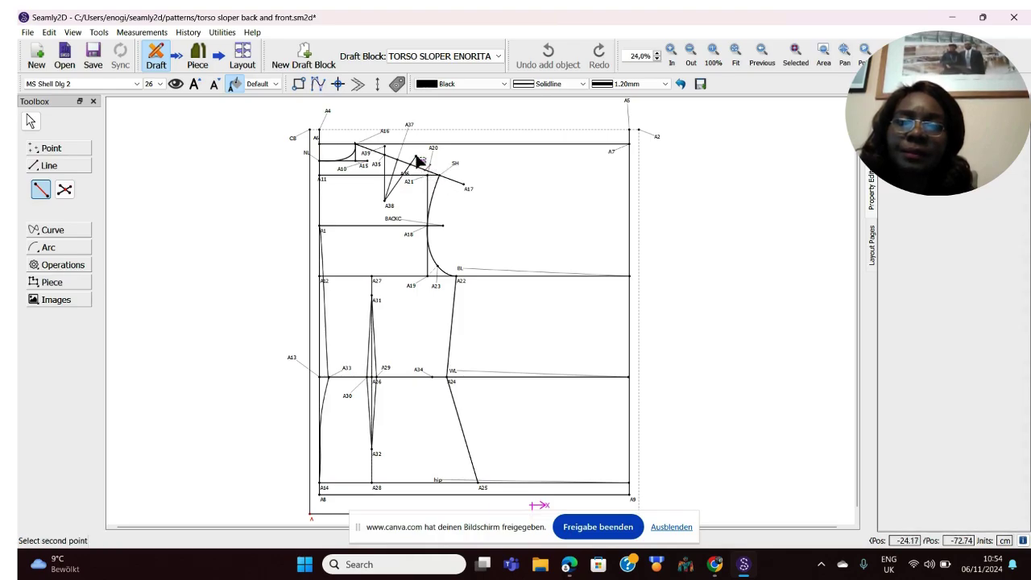
pyautogui.click(440, 176)
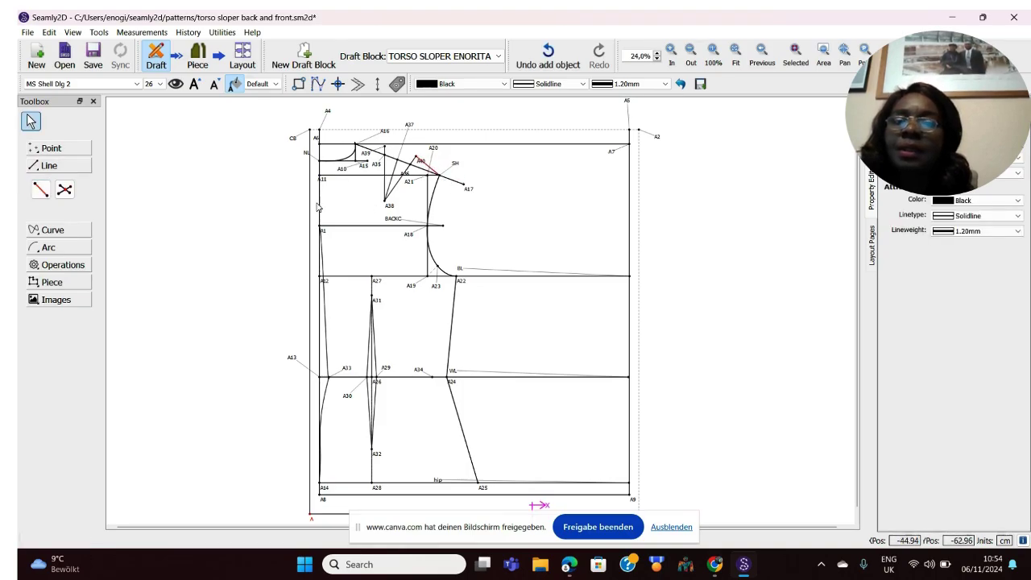
pyautogui.click(41, 190)
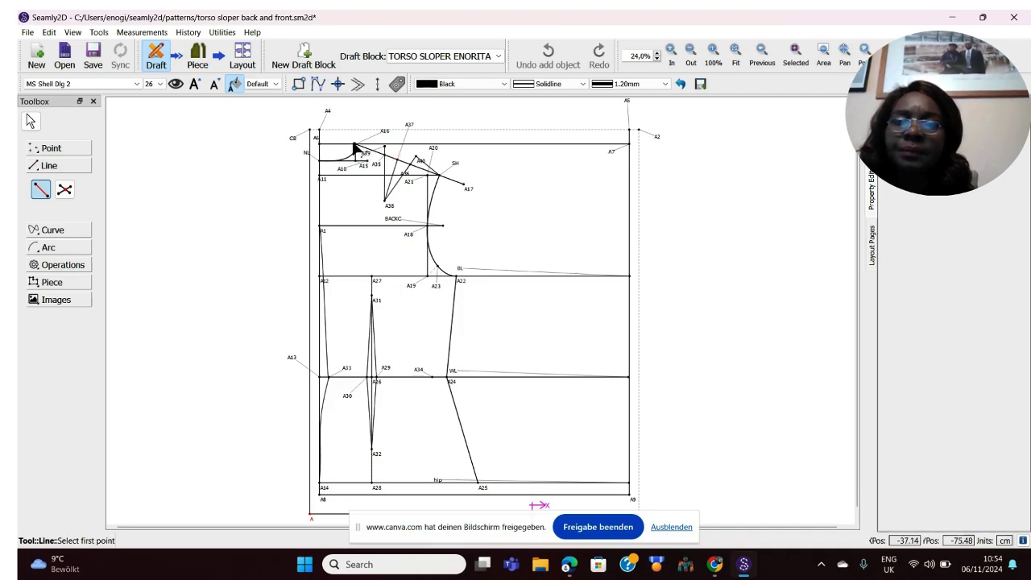
pyautogui.click(356, 145)
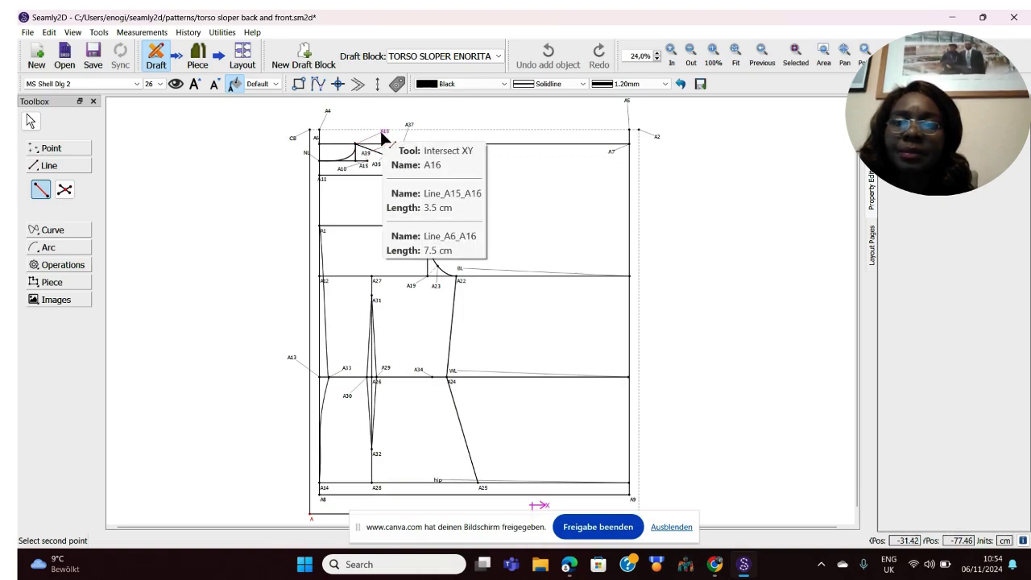
pyautogui.click(385, 133)
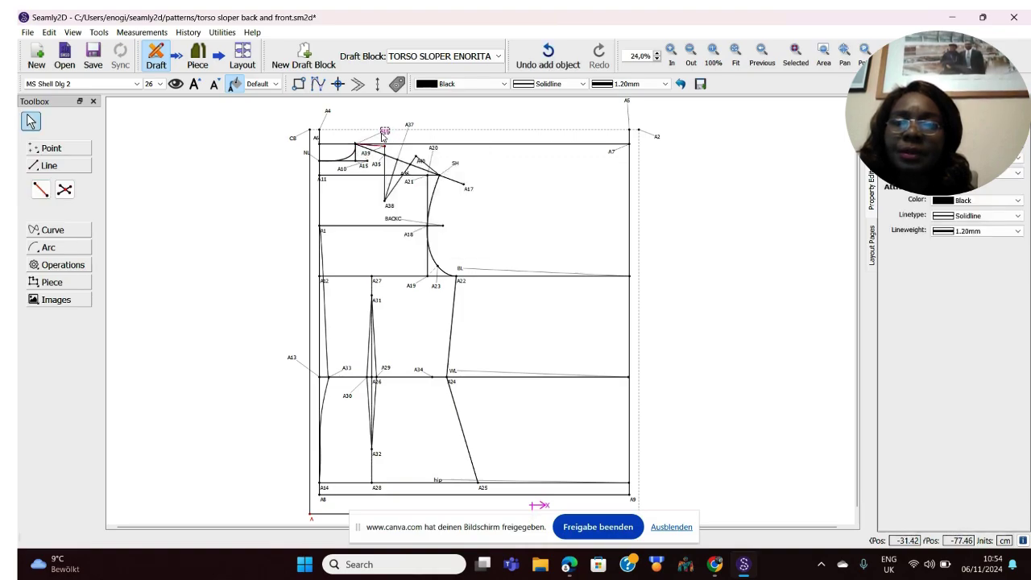
pyautogui.click(489, 179)
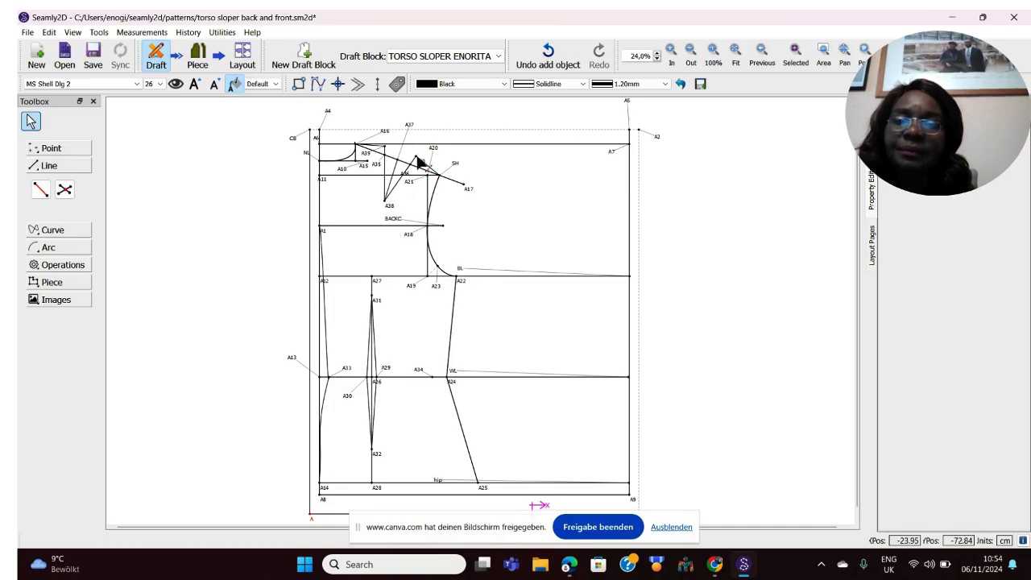
pyautogui.moveTo(414, 164)
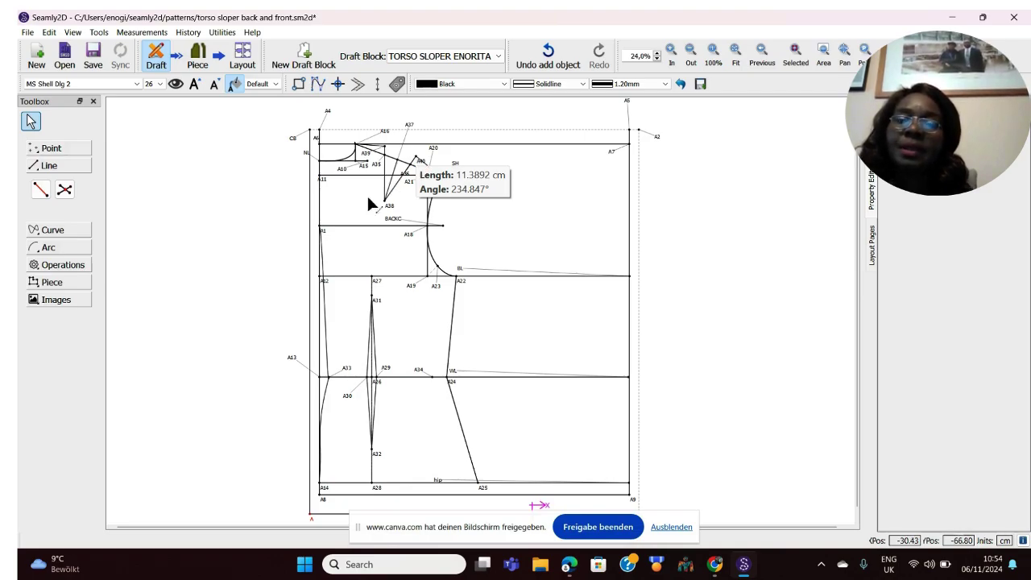
pyautogui.click(53, 151)
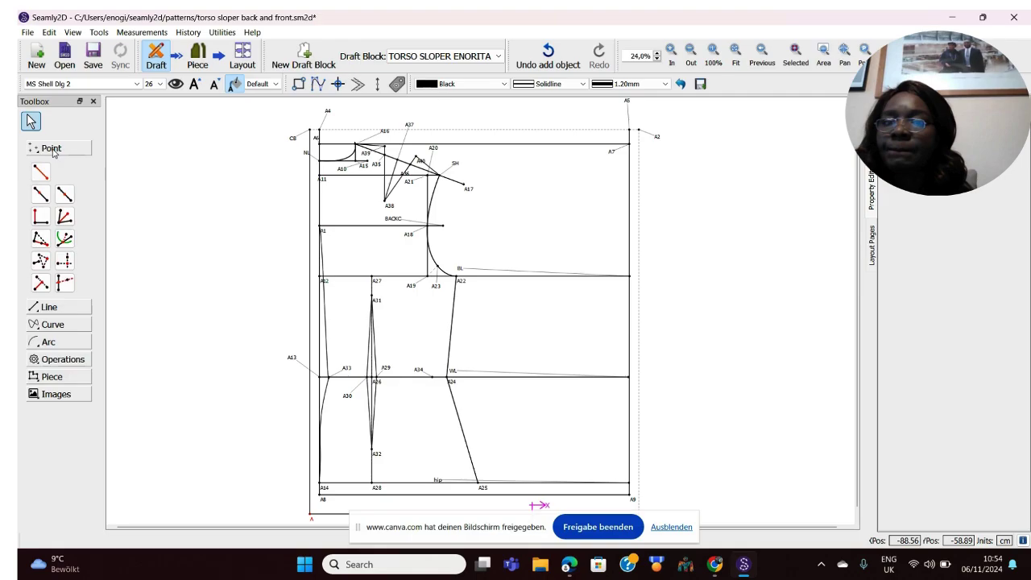
pyautogui.click(42, 172)
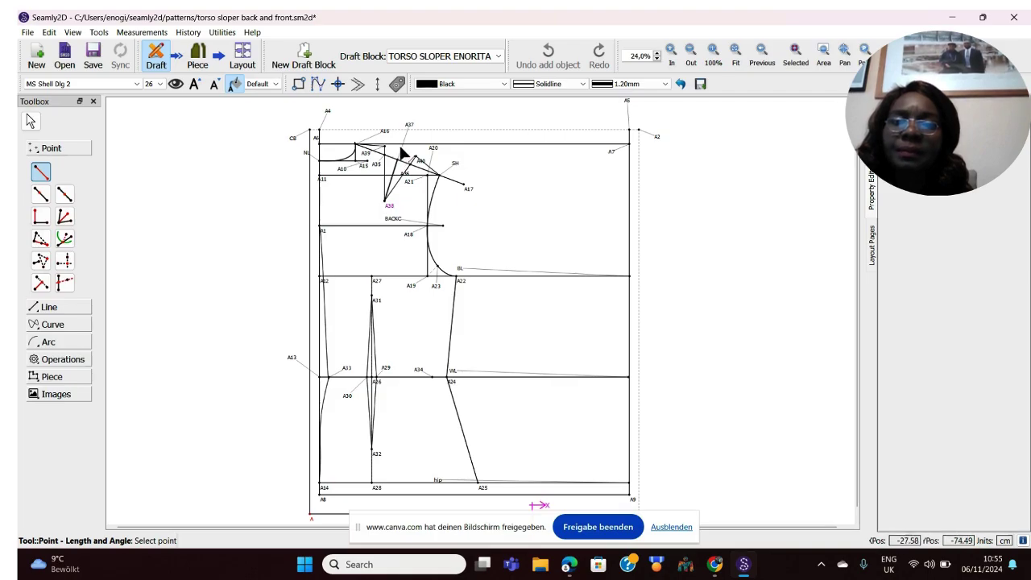
pyautogui.click(390, 211)
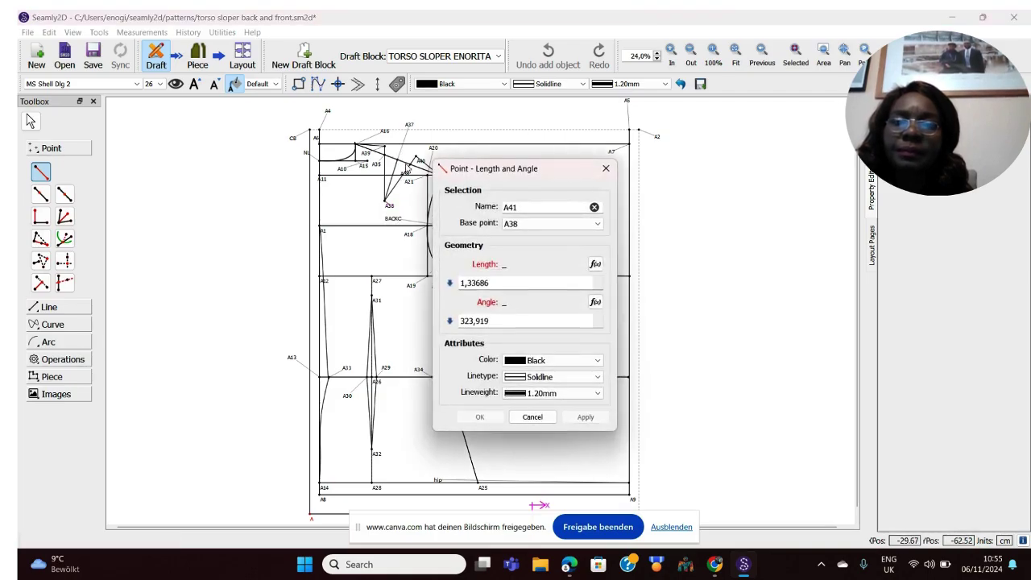
pyautogui.click(606, 168)
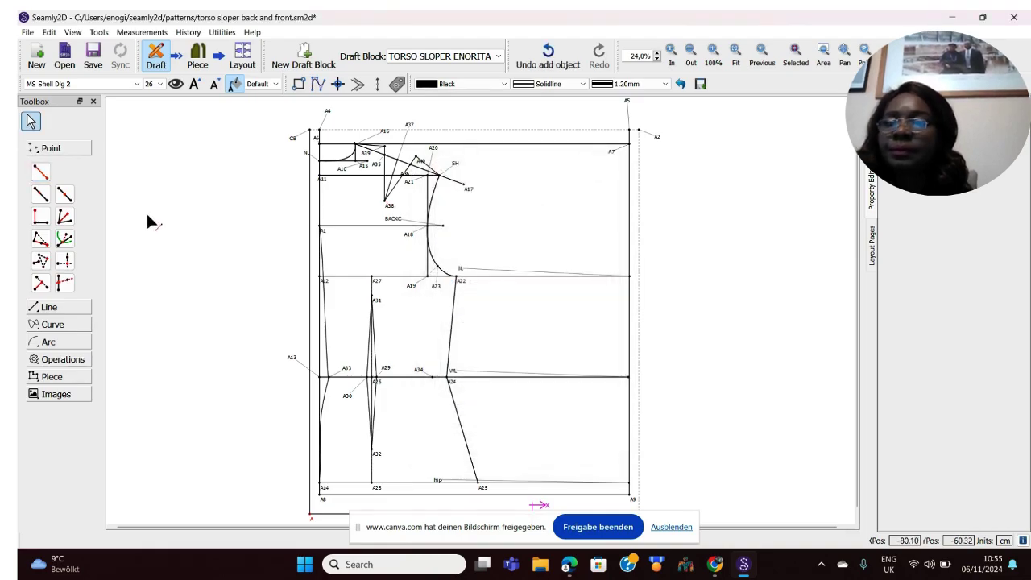
# Step: Place a point between the shoulder dart legs, 11,39 cm from A38 at an angle of 72,6145°
pyautogui.click(40, 171)
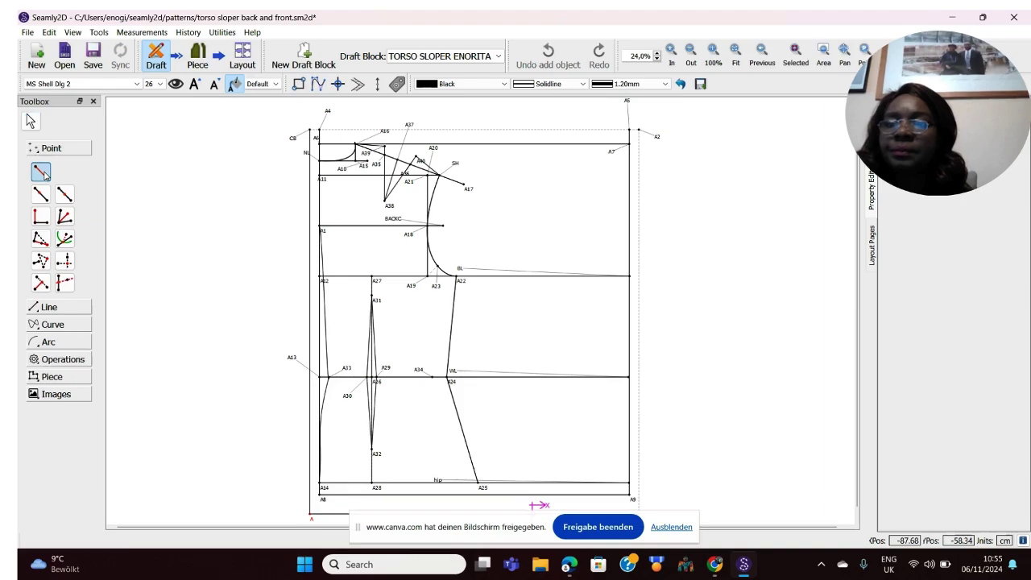
pyautogui.click(385, 199)
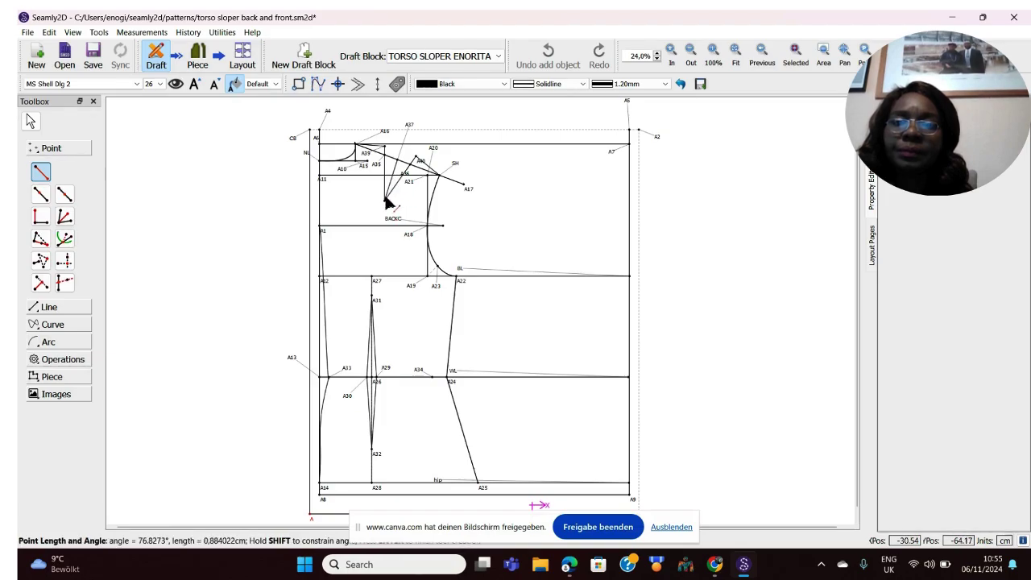
pyautogui.click(404, 138)
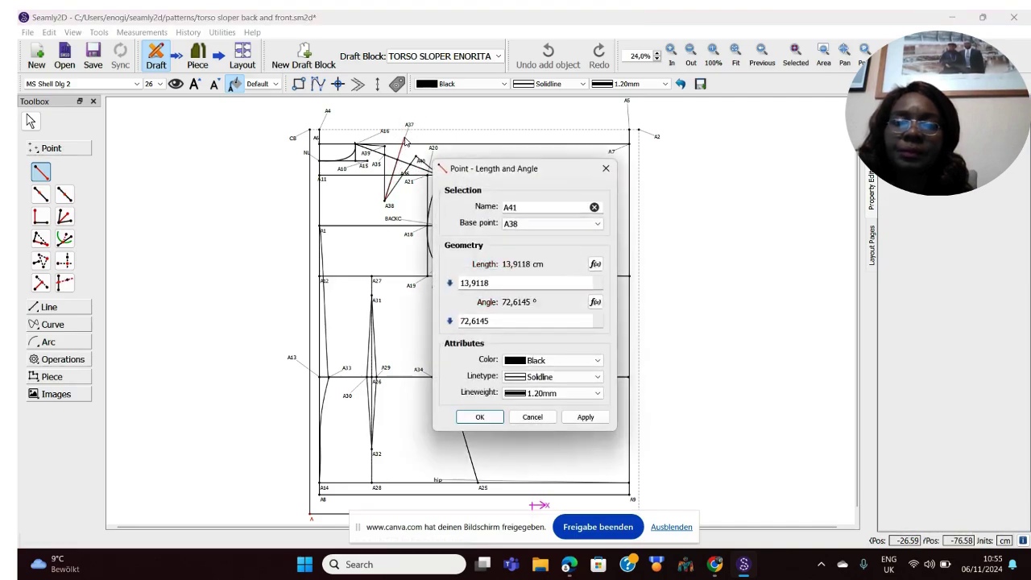
pyautogui.click(491, 283)
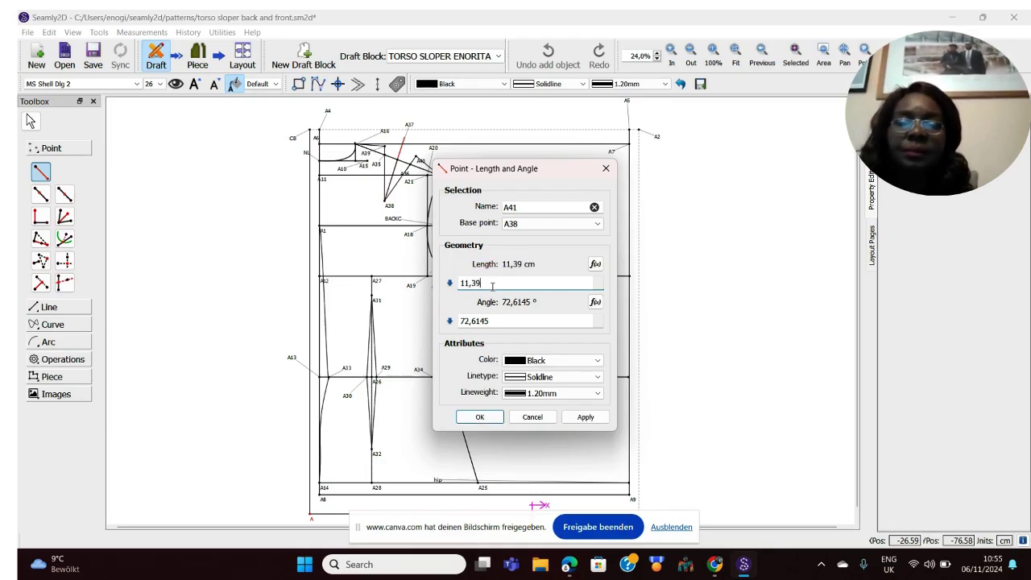
pyautogui.click(465, 416)
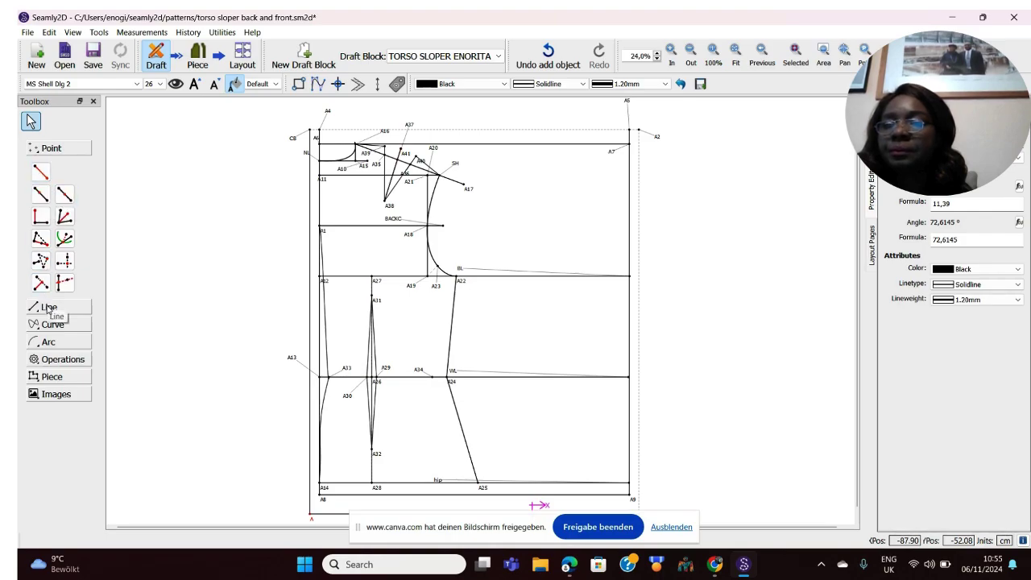
# Step: Close the top of the shoulder dart with lines from A39 to A41 and from A41 to A40
pyautogui.click(49, 308)
pyautogui.click(41, 191)
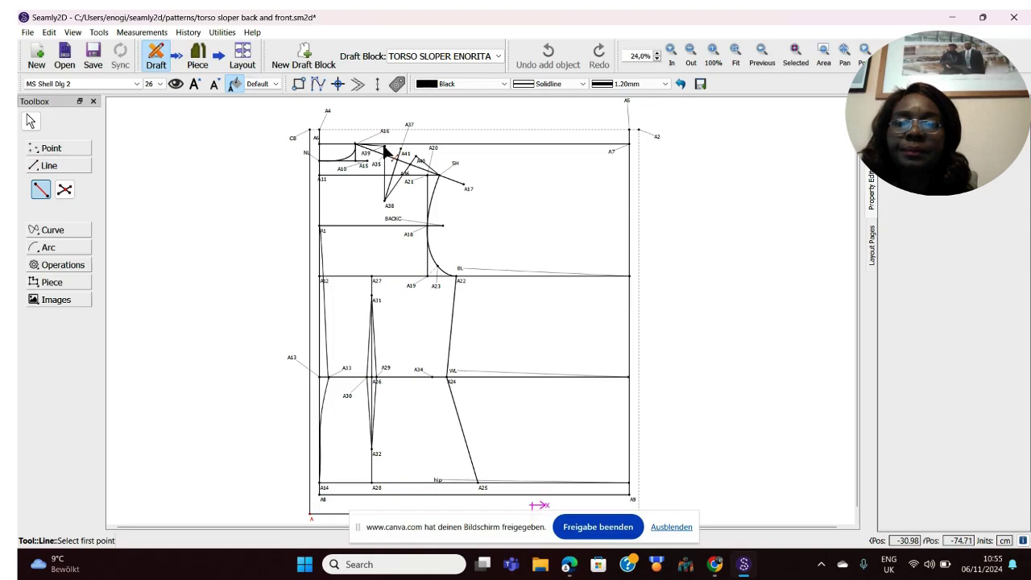
pyautogui.click(368, 156)
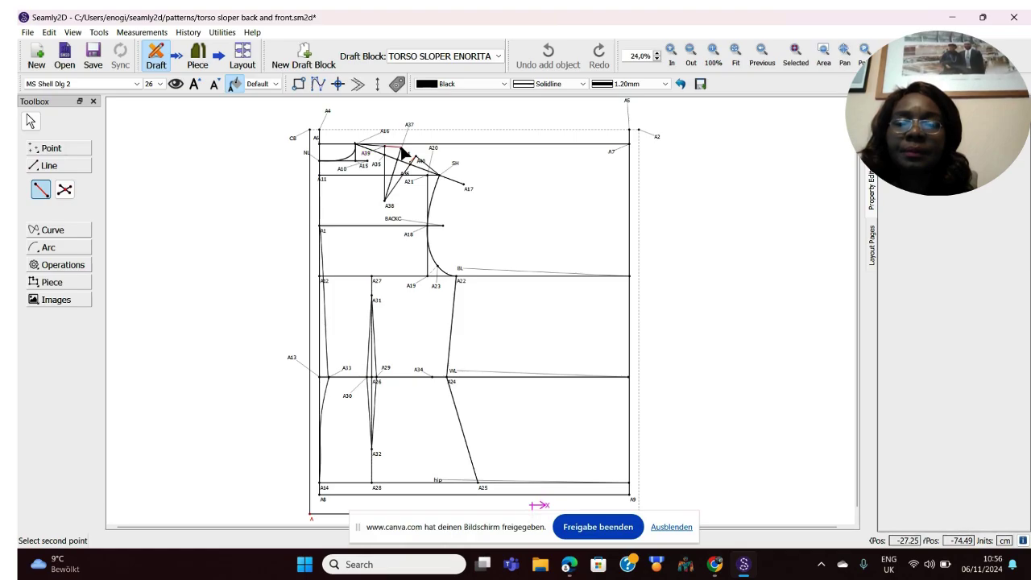
pyautogui.click(404, 153)
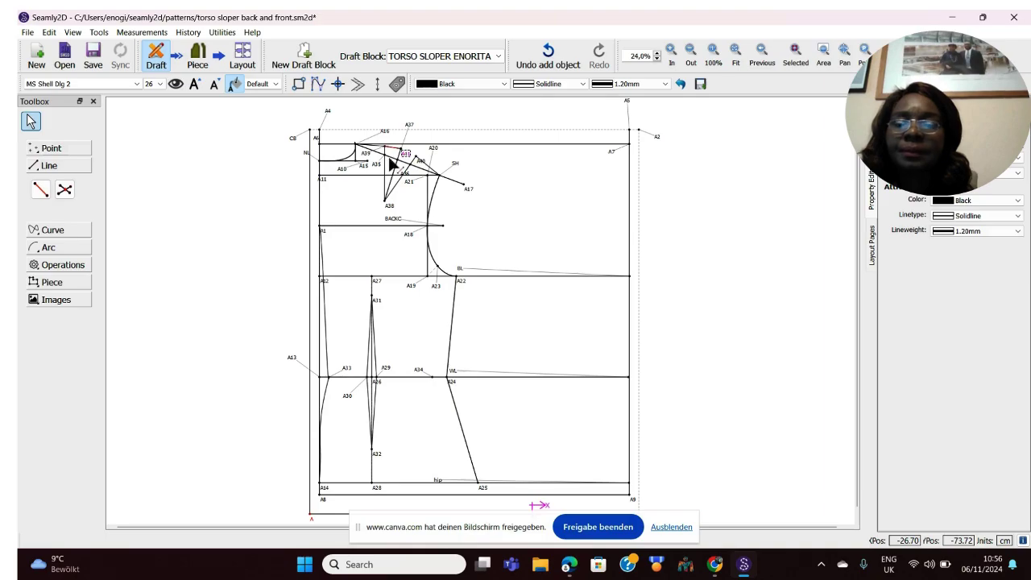
pyautogui.click(41, 188)
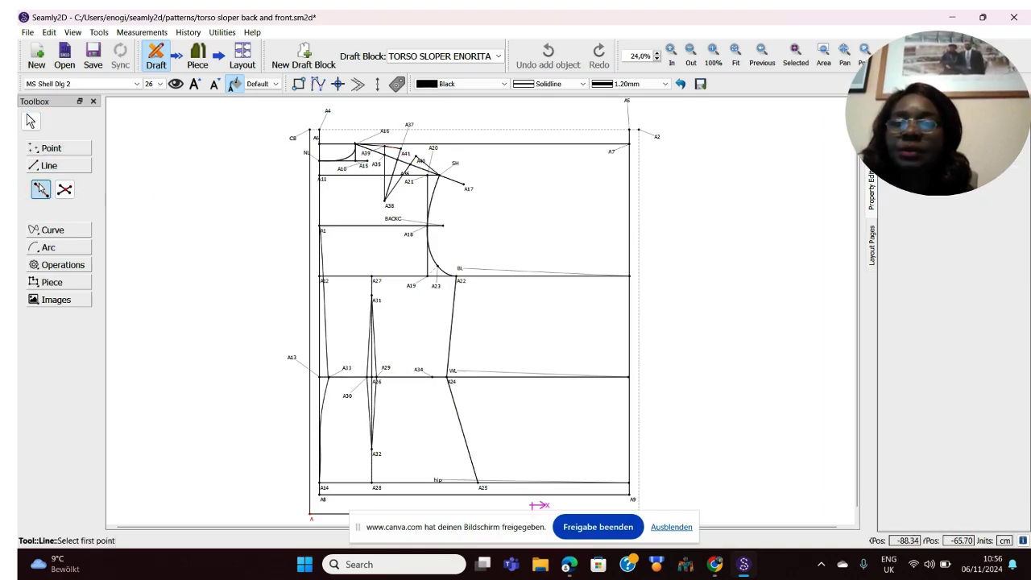
pyautogui.click(404, 153)
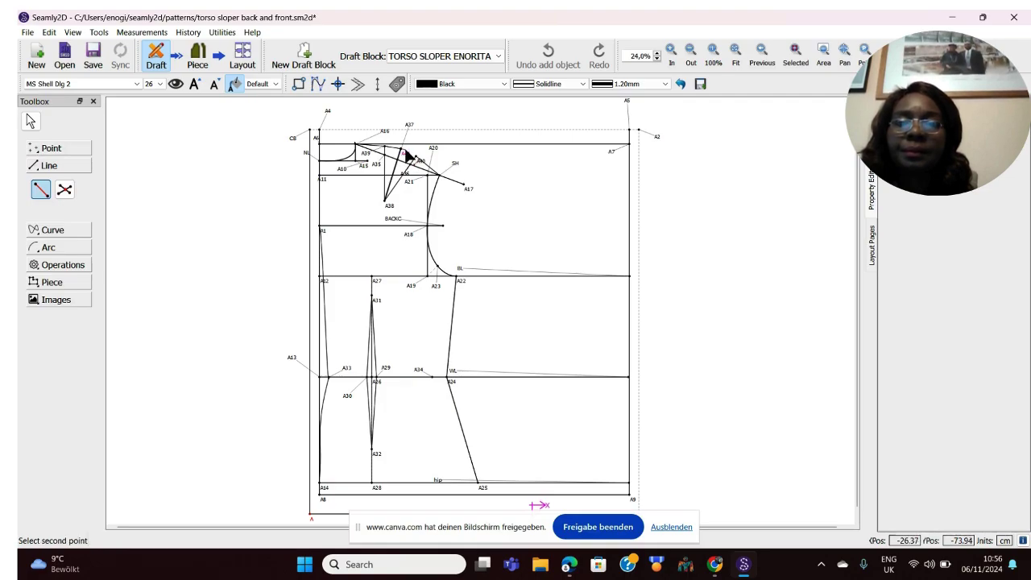
pyautogui.click(419, 161)
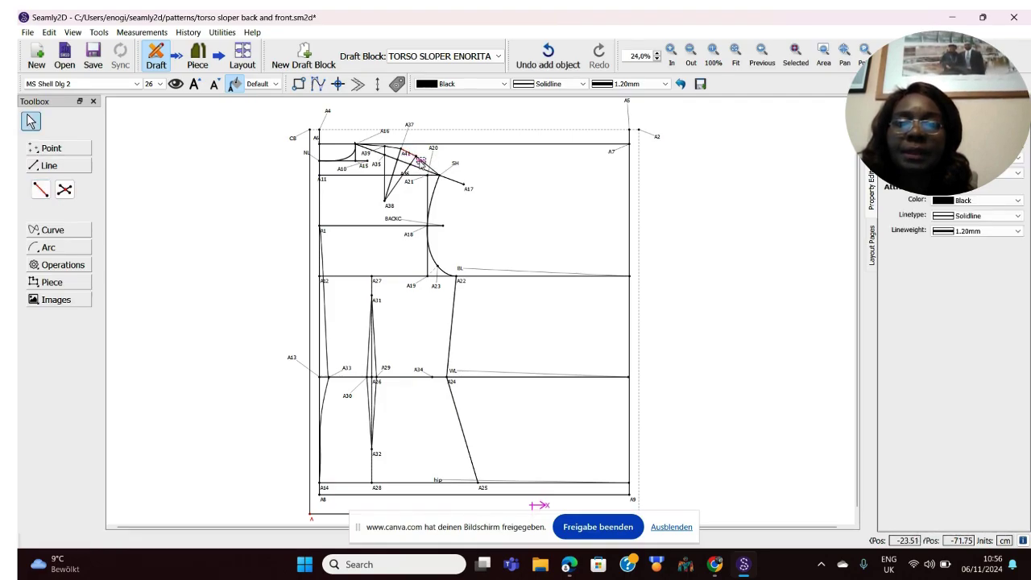
pyautogui.click(529, 185)
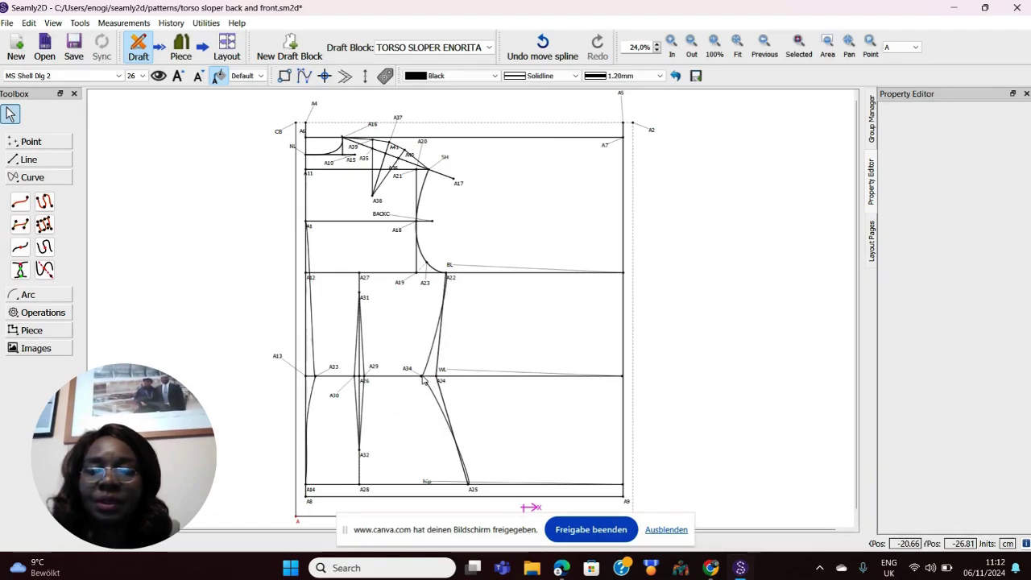
pyautogui.moveTo(453, 437); pyautogui.dragTo(468, 483)
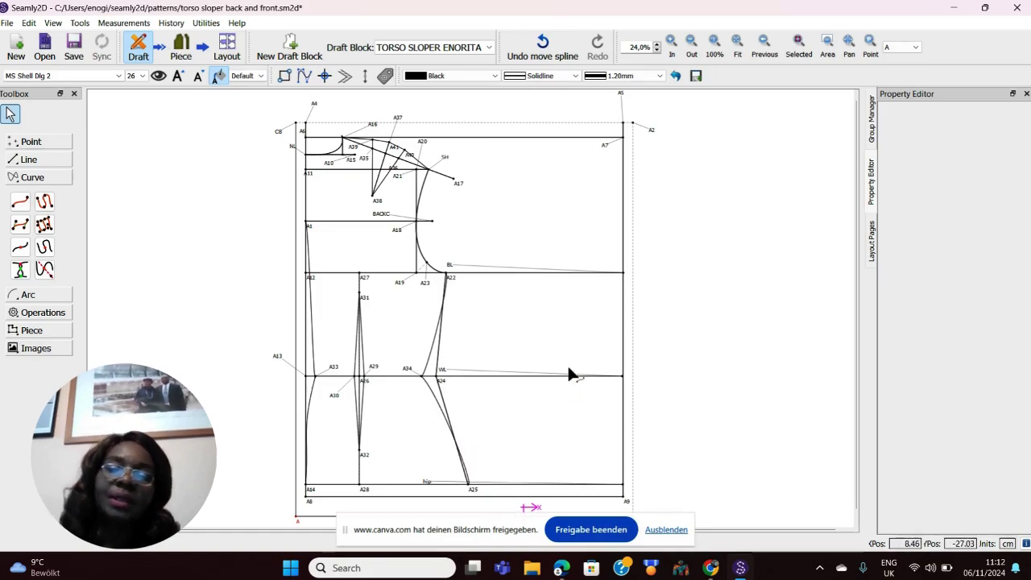